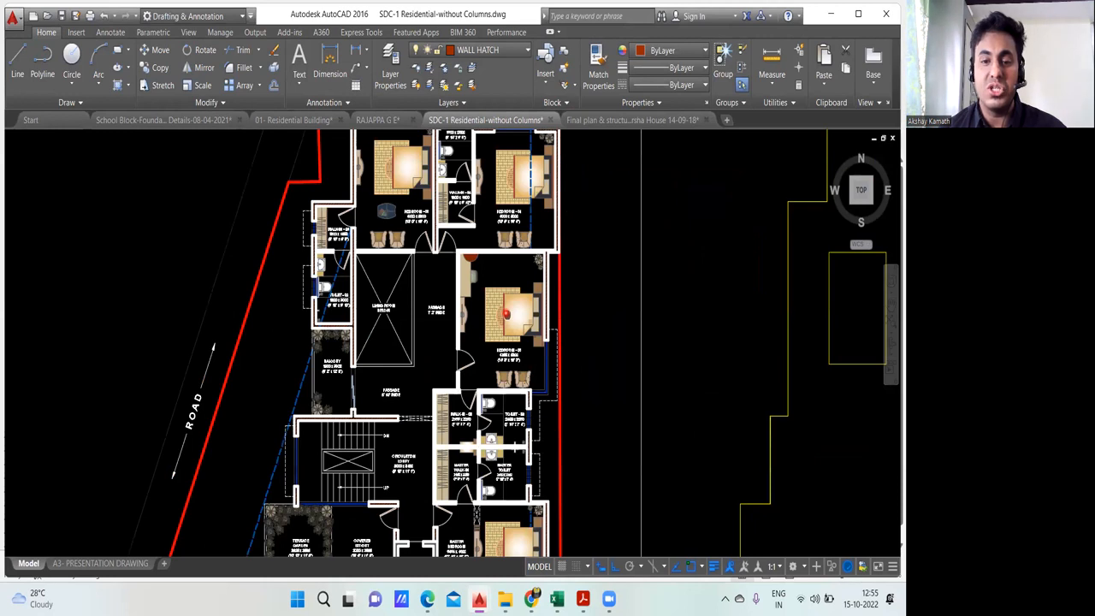
drag(508, 312, 476, 292)
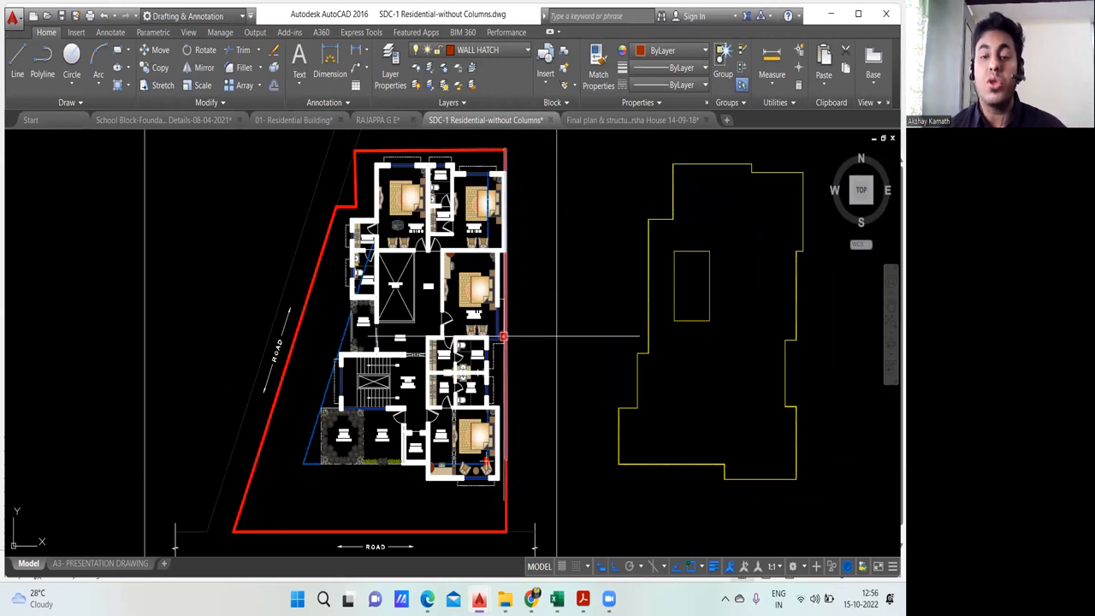
mouse_move(503, 337)
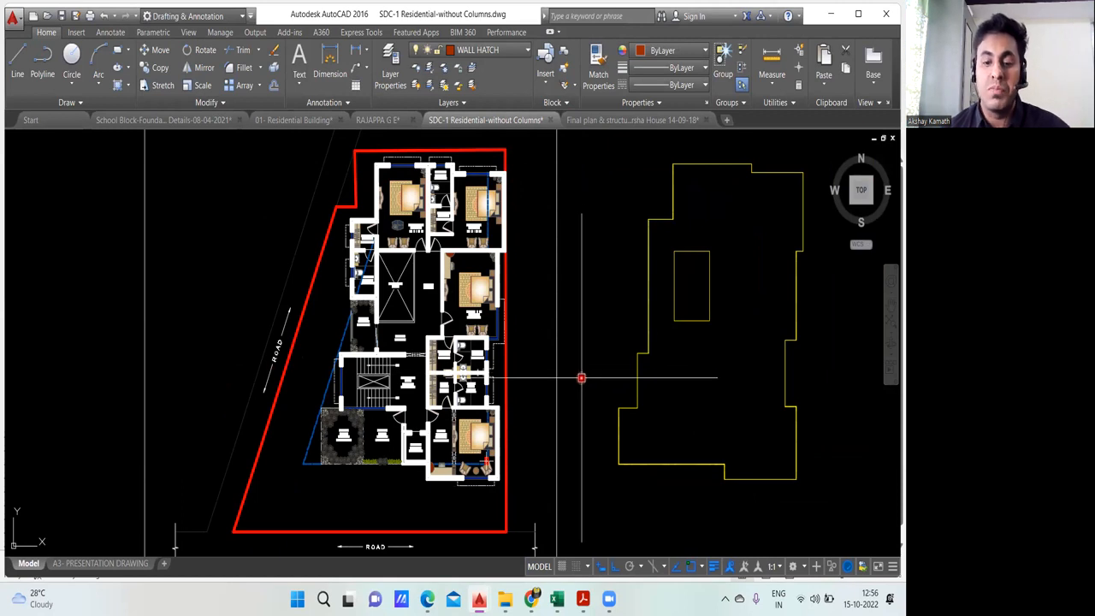
click(556, 599)
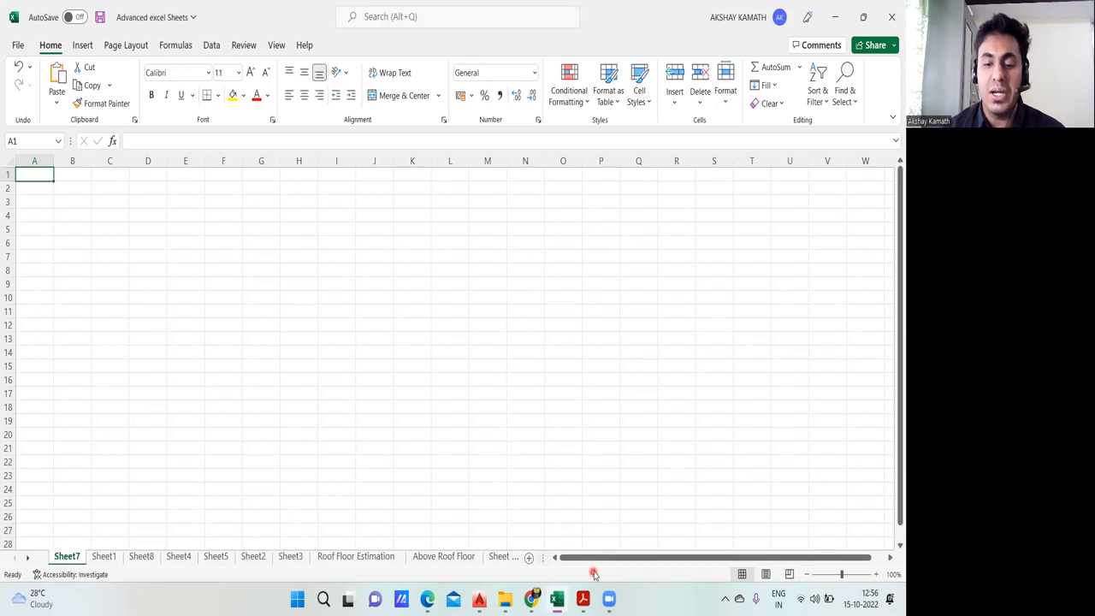
Step: Switch to the 01- Residential Building drawing in AutoCAD and examine the Schedule of Footing beside the foundation layout
click(506, 600)
click(480, 601)
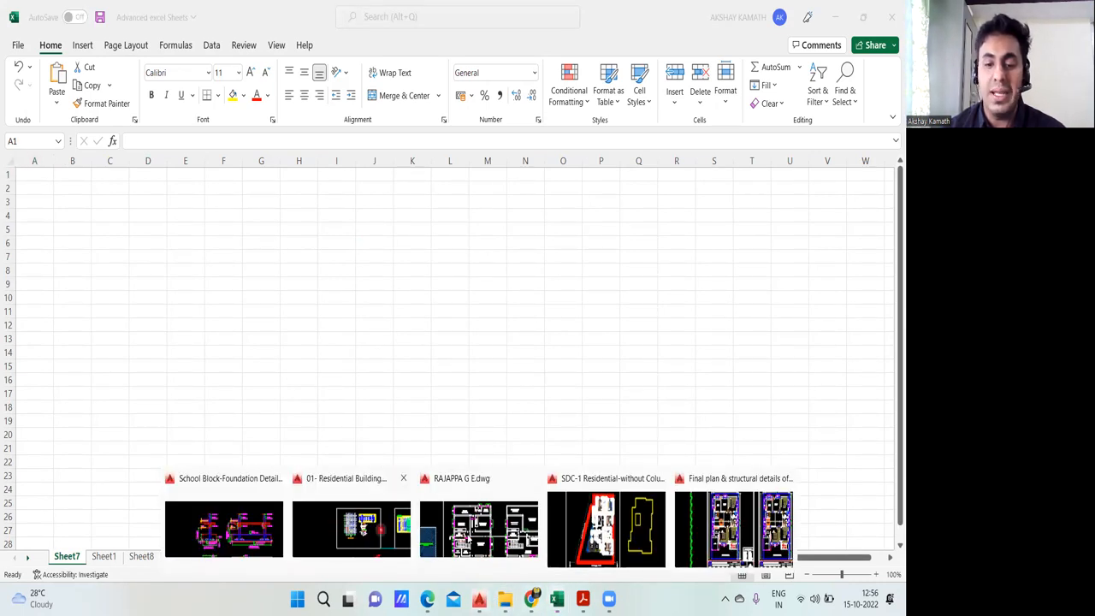
click(374, 552)
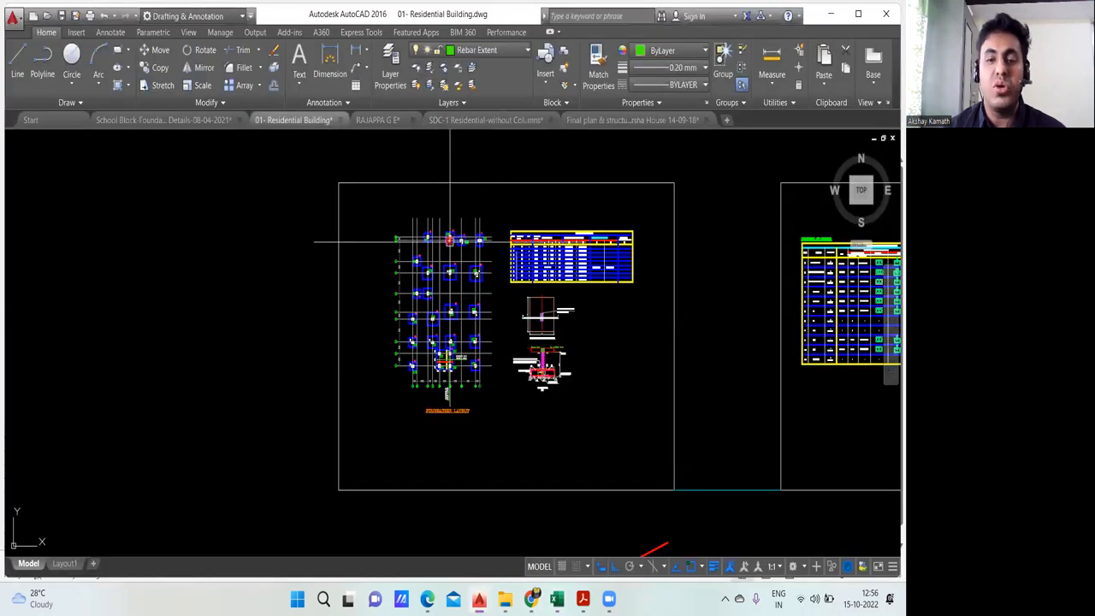
scroll(450, 240, up, 8)
drag(450, 204, 129, 228)
drag(479, 259, 70, 247)
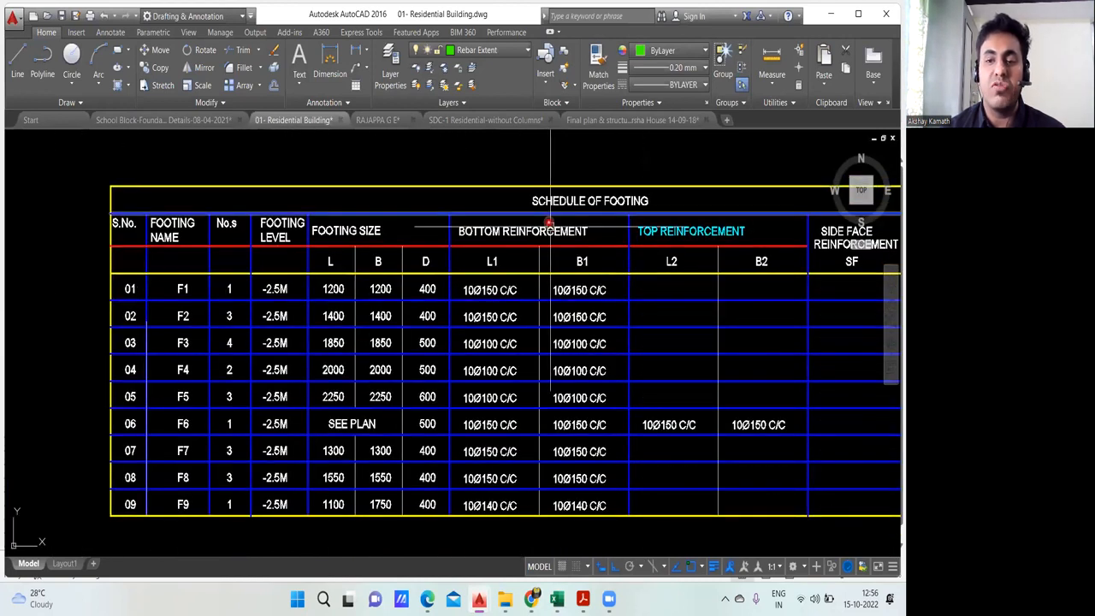
drag(519, 232, 449, 232)
scroll(448, 232, down, 2)
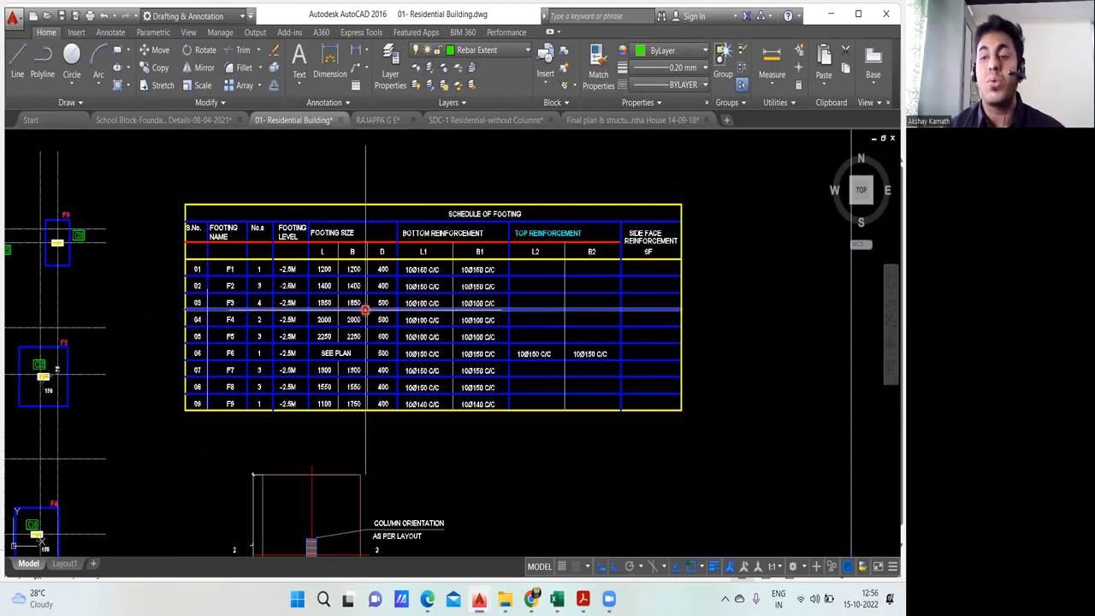
scroll(365, 310, down, 3)
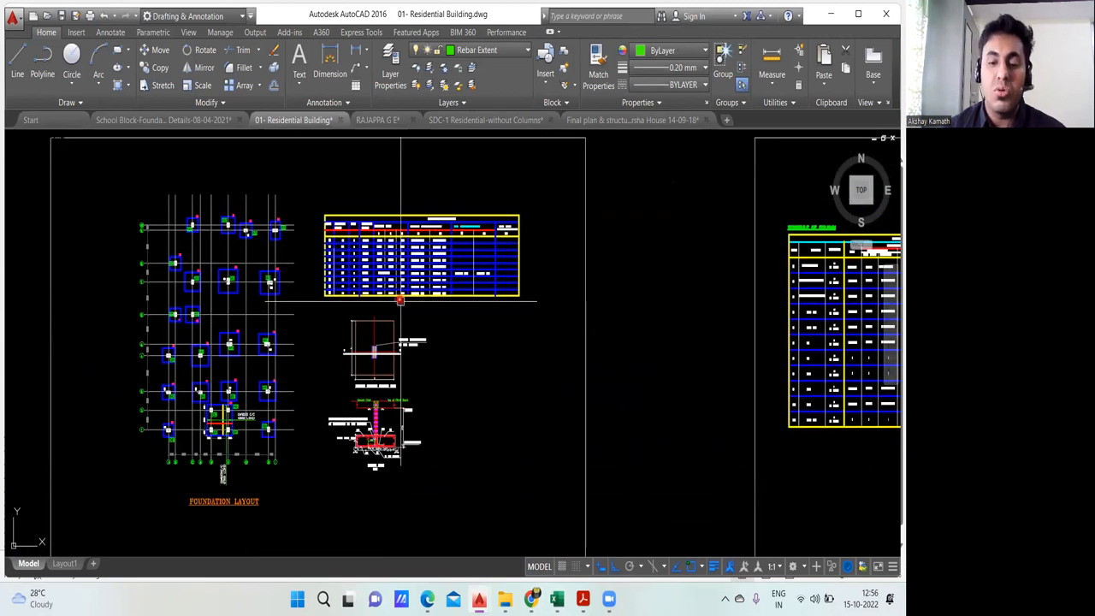
Step: Switch to the Advanced excel Sheets workbook in Excel and examine the footing excavation measurements on Sheet1
click(557, 599)
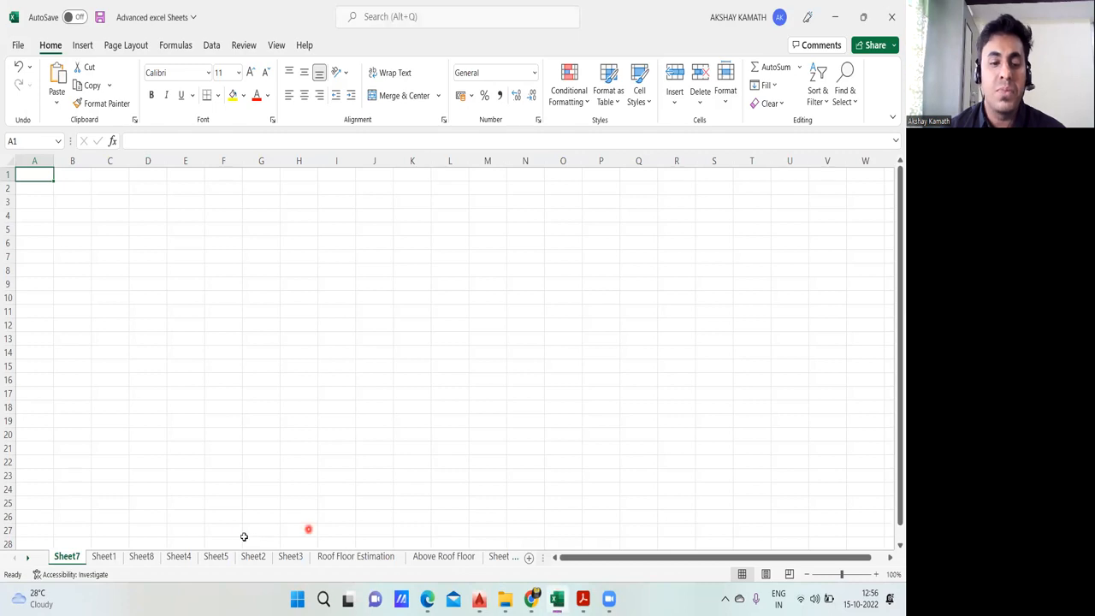
click(106, 557)
scroll(197, 450, down, 3)
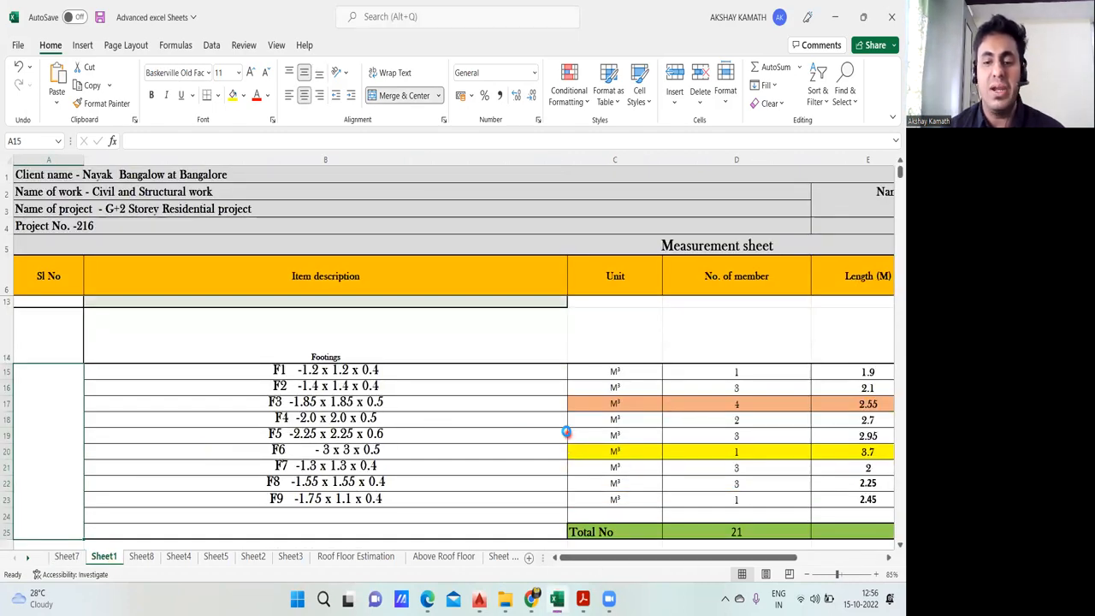
scroll(568, 434, down, 2)
scroll(604, 422, down, 1)
scroll(604, 421, up, 2)
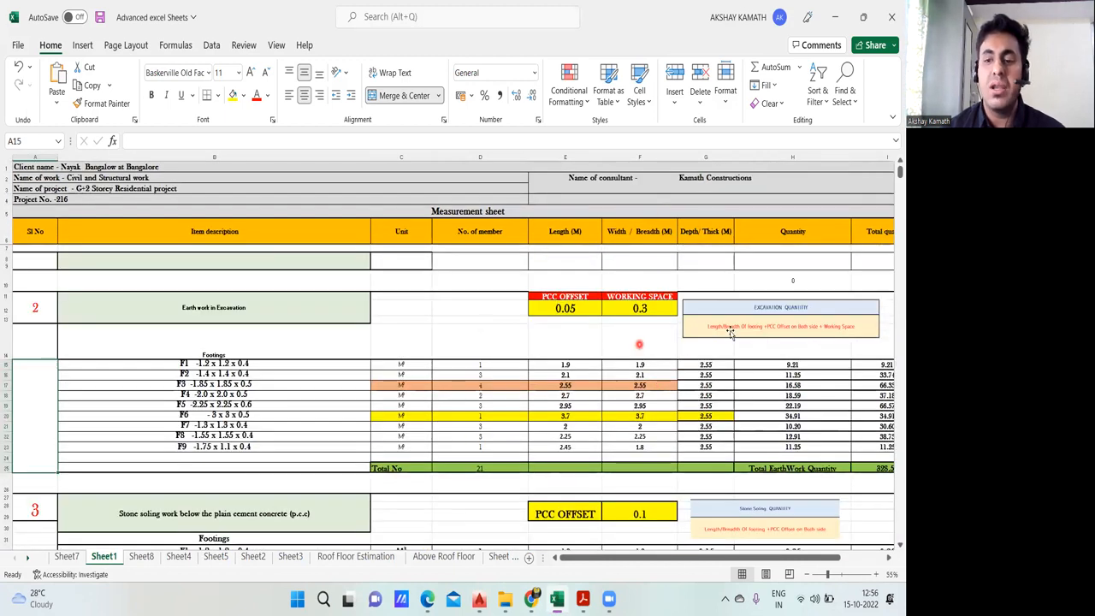
scroll(568, 374, down, 1)
scroll(568, 375, down, 1)
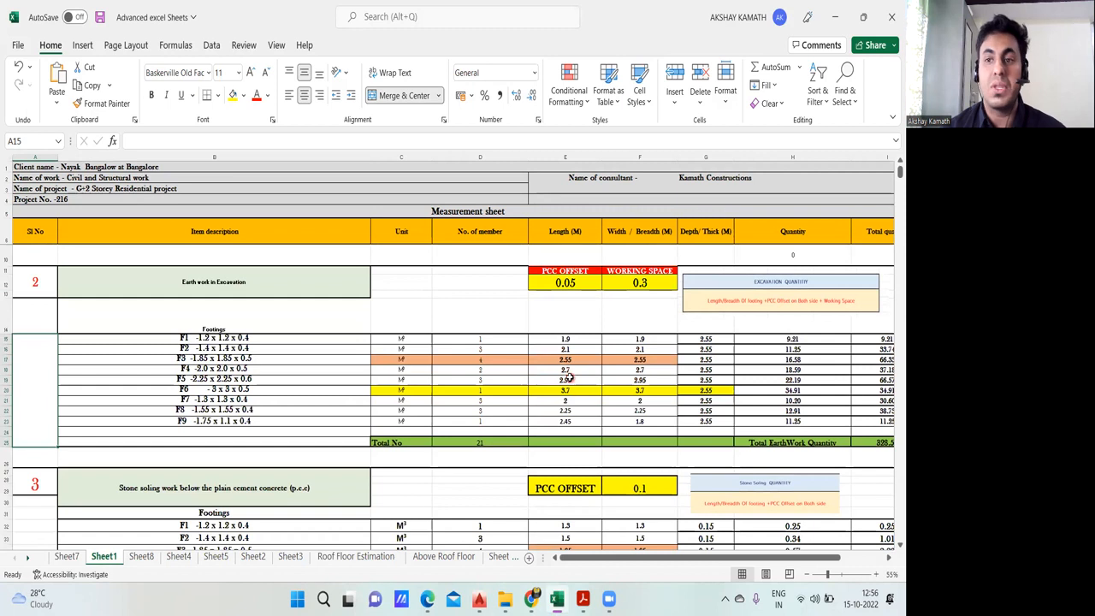
scroll(427, 432, up, 1)
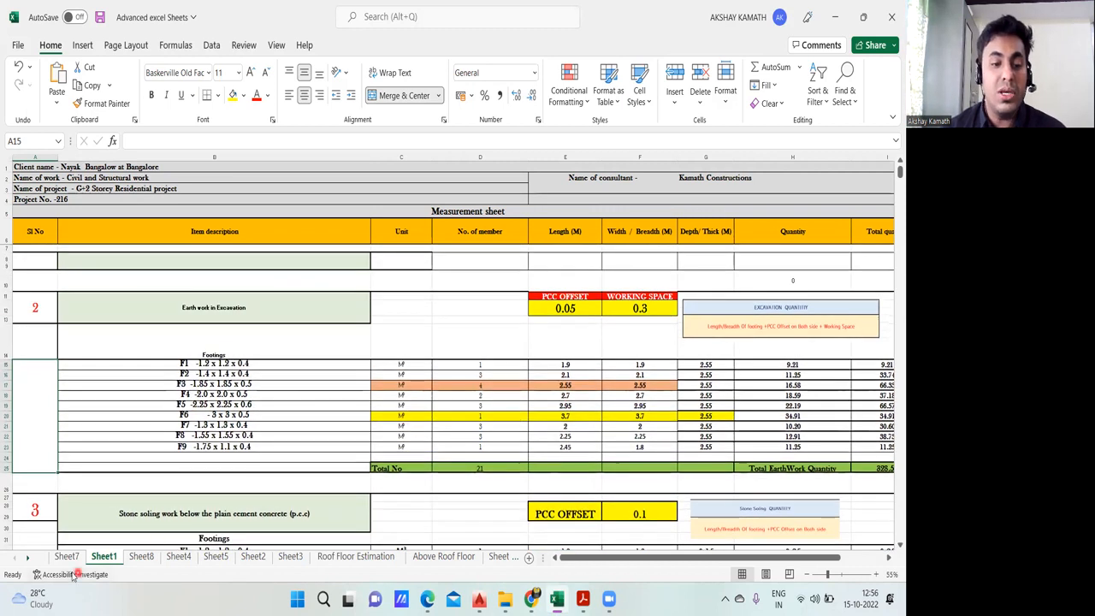
Step: Review the project header rows at the top of Sheet1's measurement sheet as a reference for the blank Sheet7
click(66, 557)
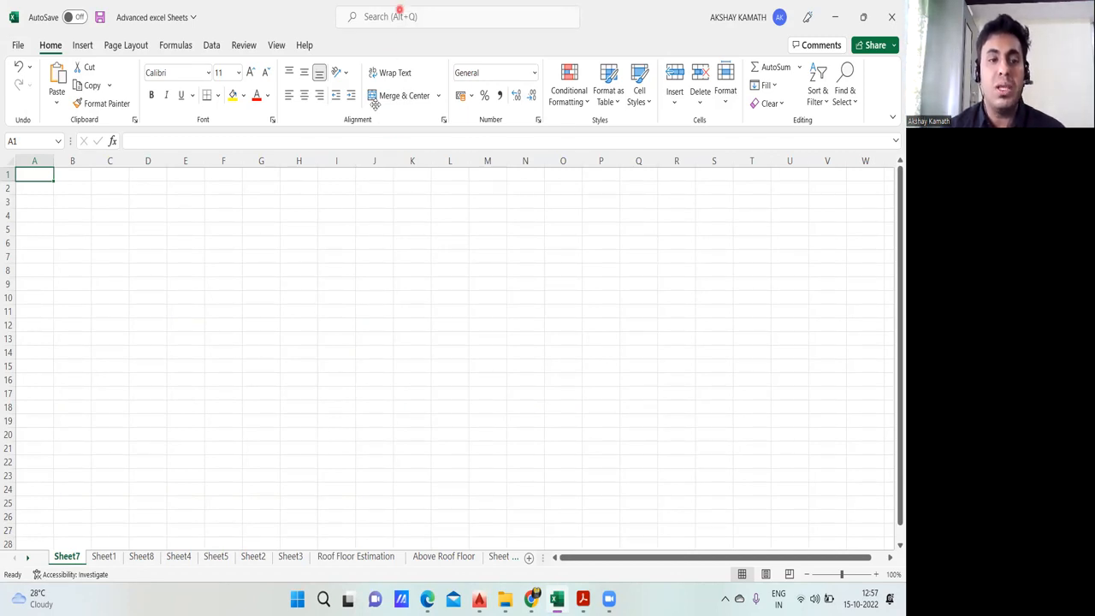
click(360, 293)
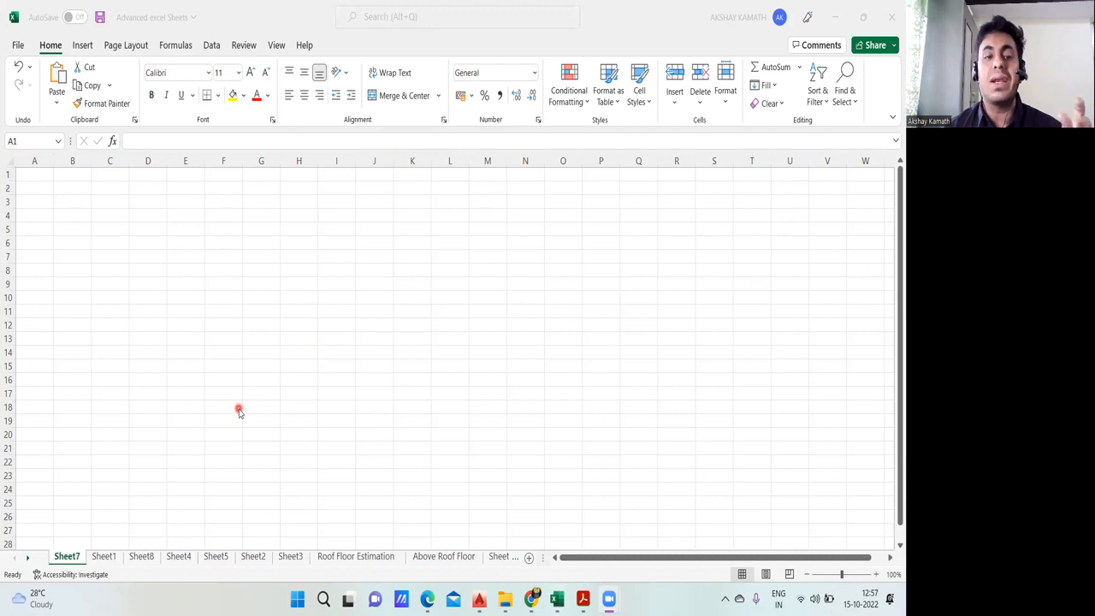
click(98, 557)
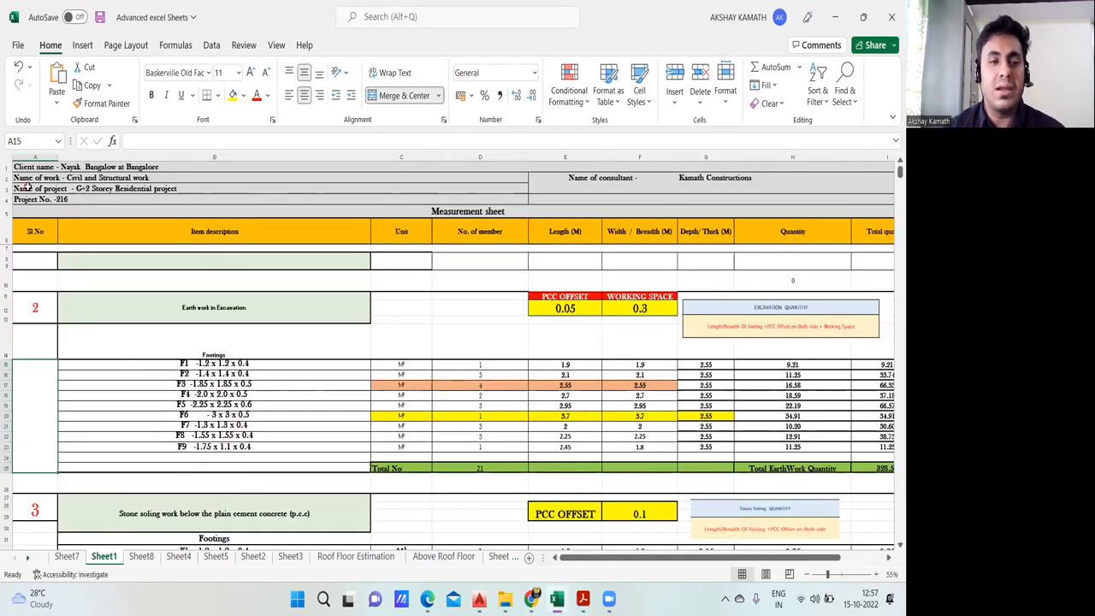
ctrl+scroll(47, 204, up, 1)
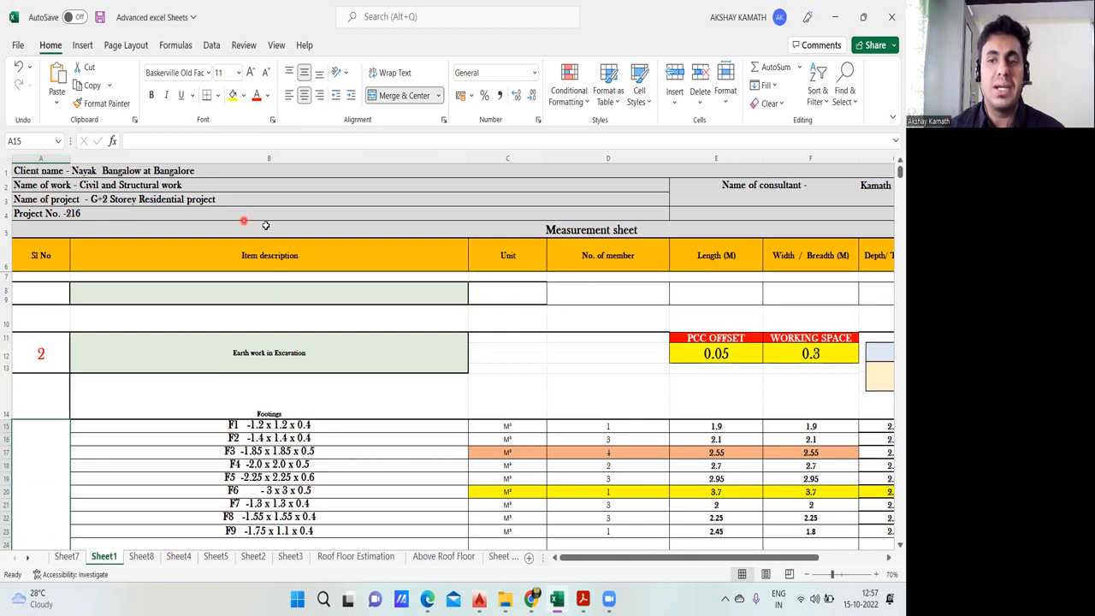
right_click(220, 211)
key(Escape)
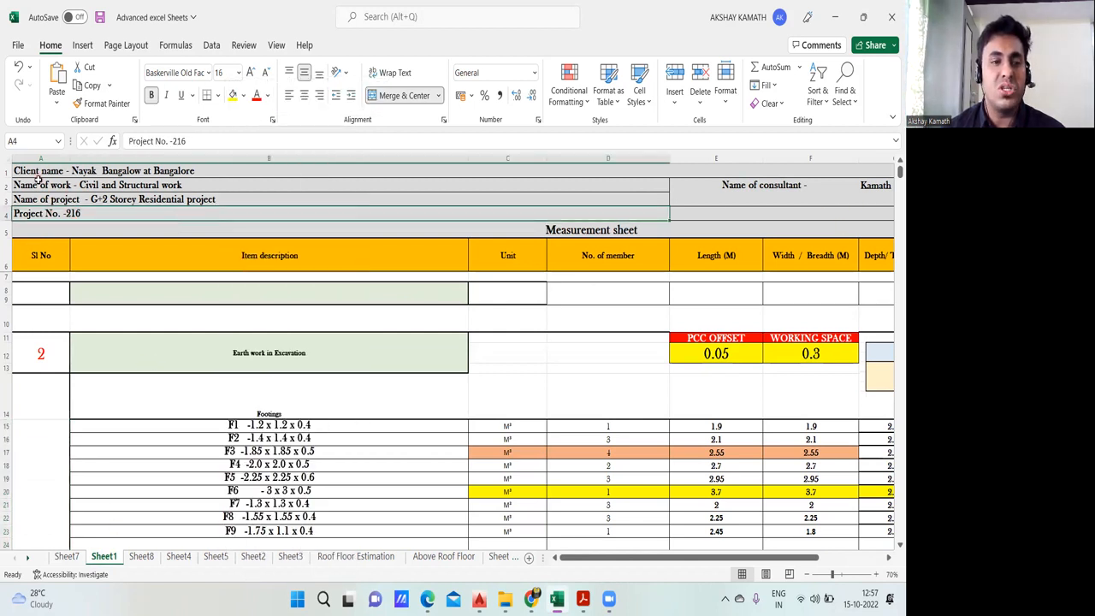
Step: Enter the label "Client Name" in cell A1 of Sheet7 and widen column A to fit it
click(66, 556)
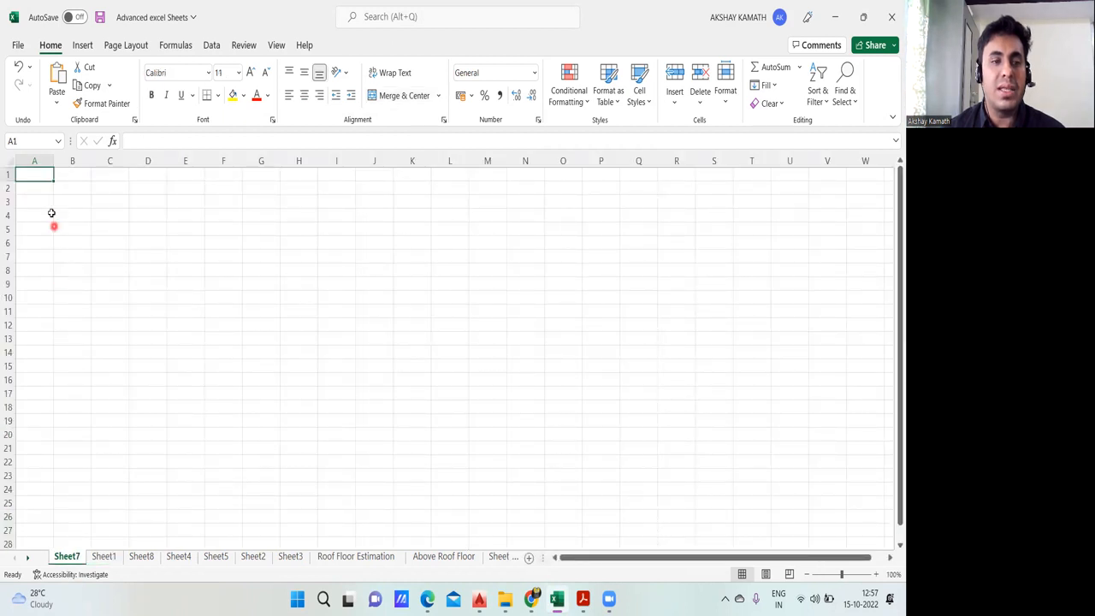
double_click(43, 177)
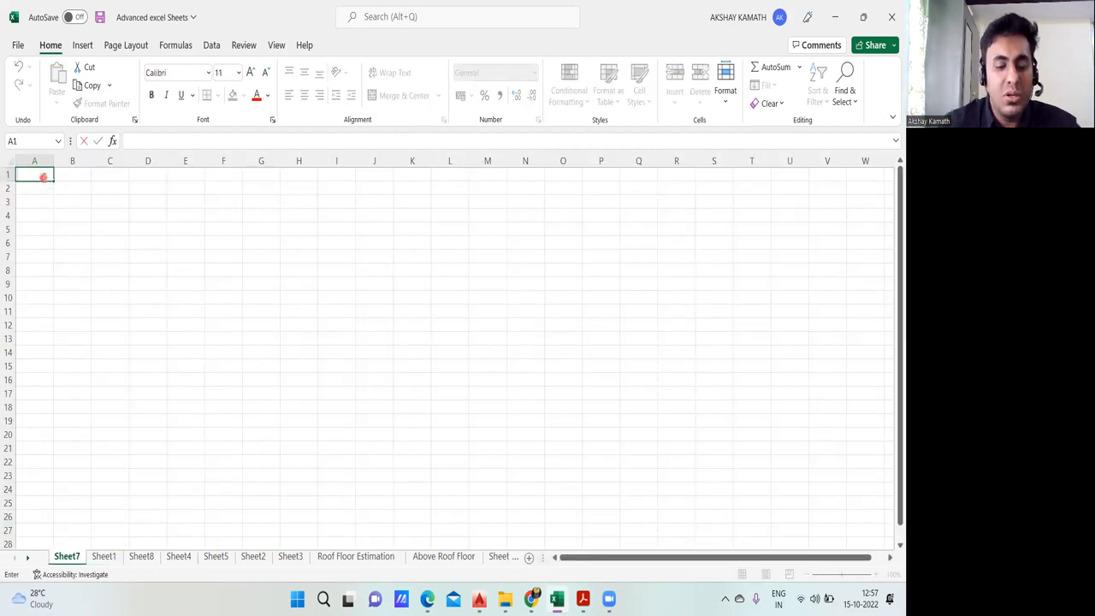
text(clienbt)
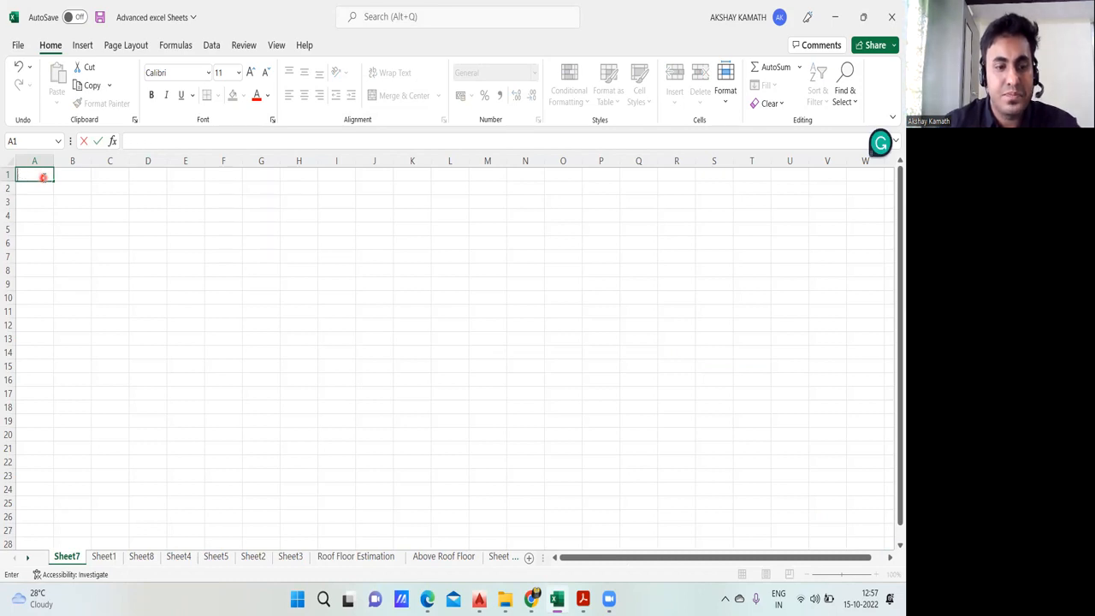
text(NAme)
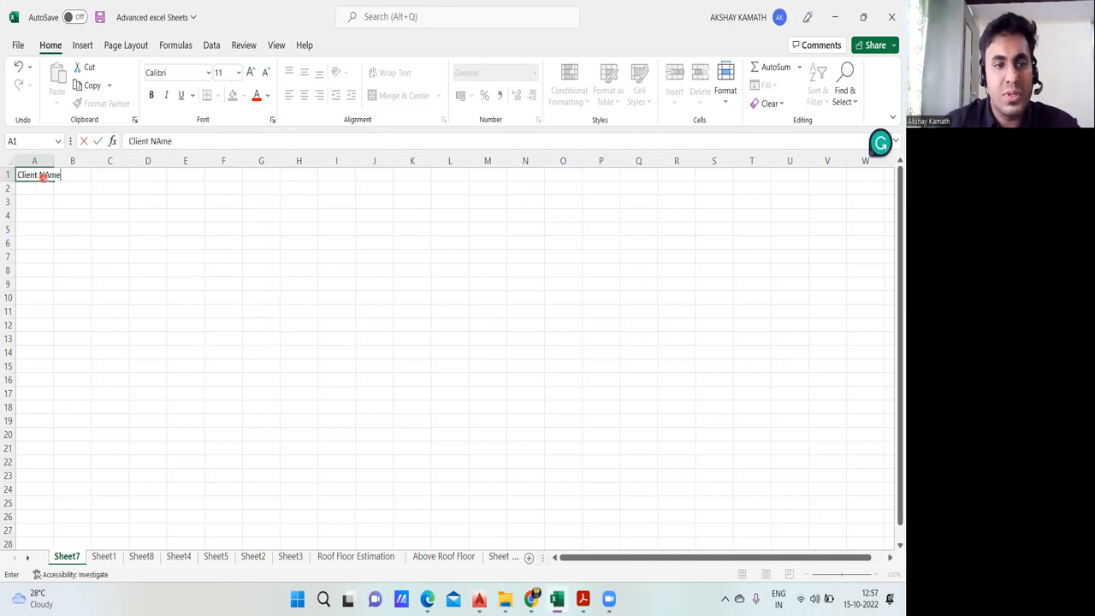
click(139, 226)
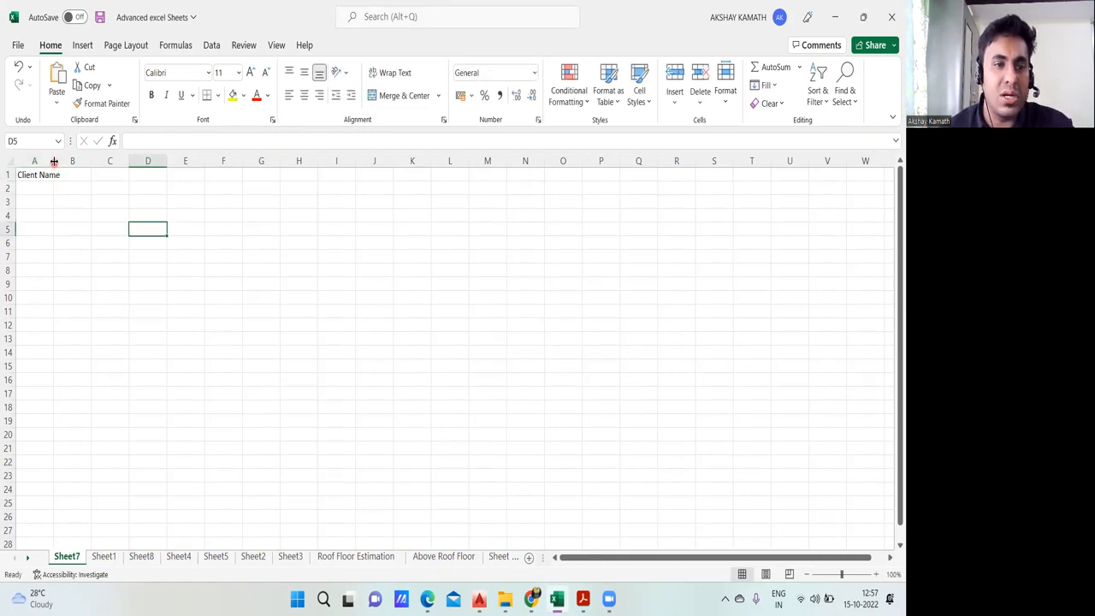
mouse_move(53, 159)
mouse_down()
mouse_move(75, 160)
mouse_move(65, 160)
mouse_up()
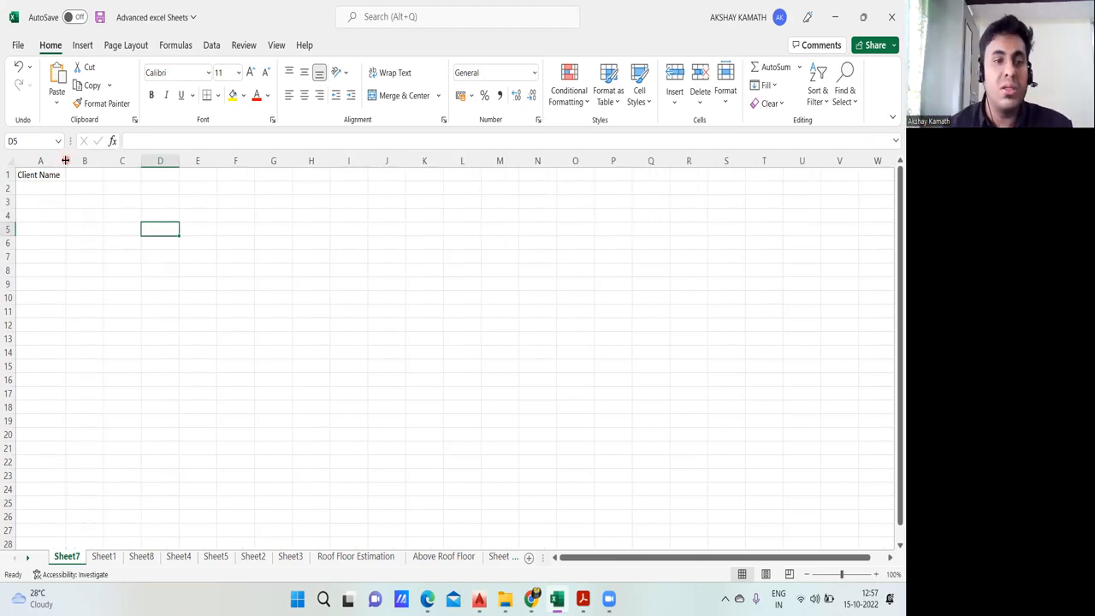
drag(64, 159, 71, 160)
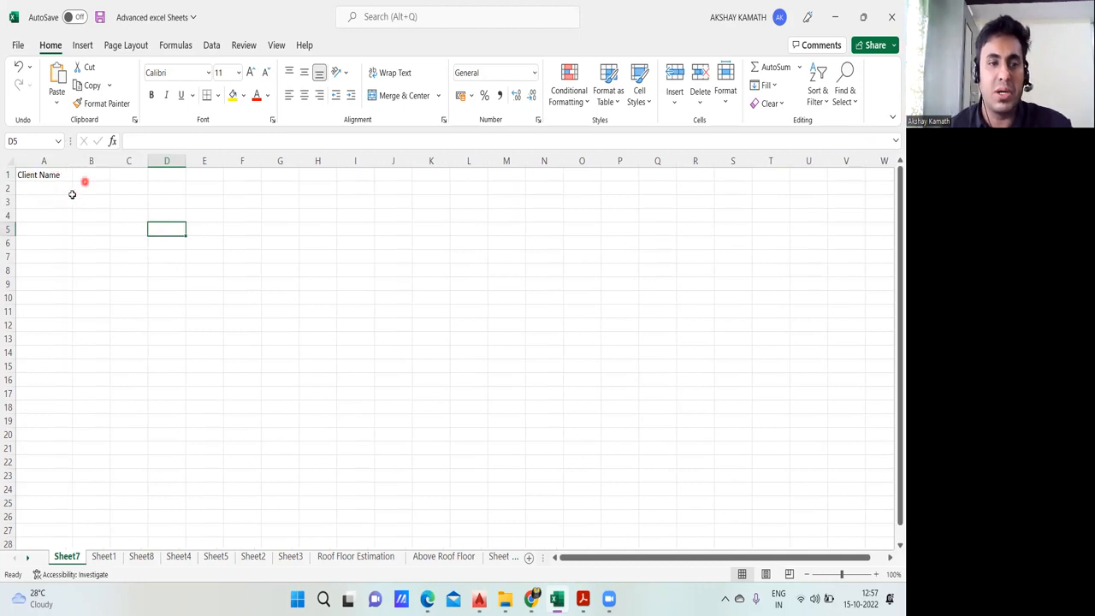
Step: Check the header labels on Sheet1 and enter "Name of Work" in cell A2 of Sheet7
click(114, 557)
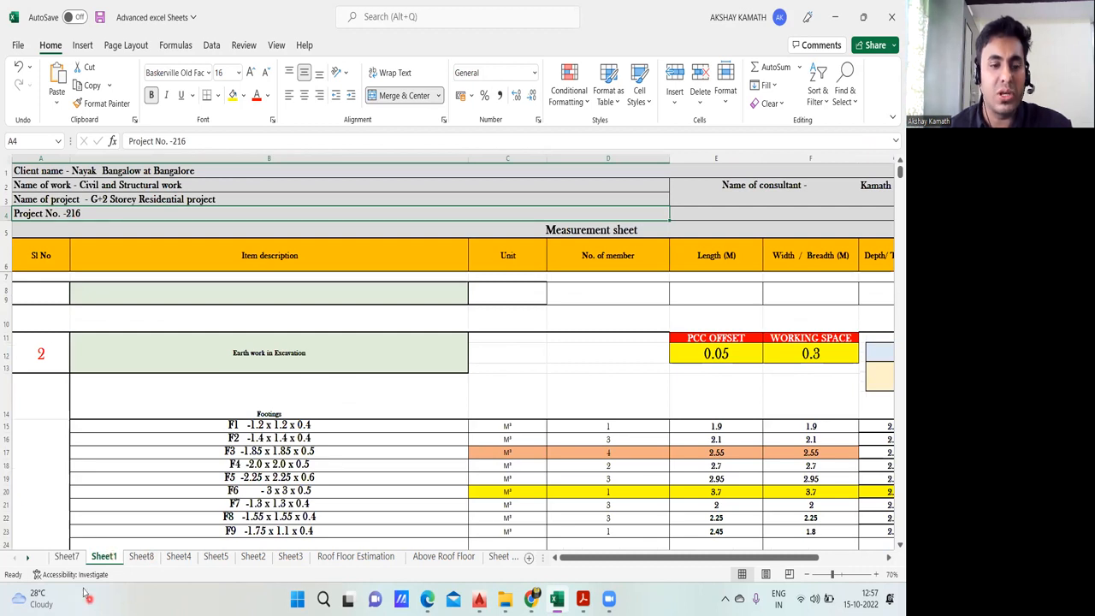
click(67, 556)
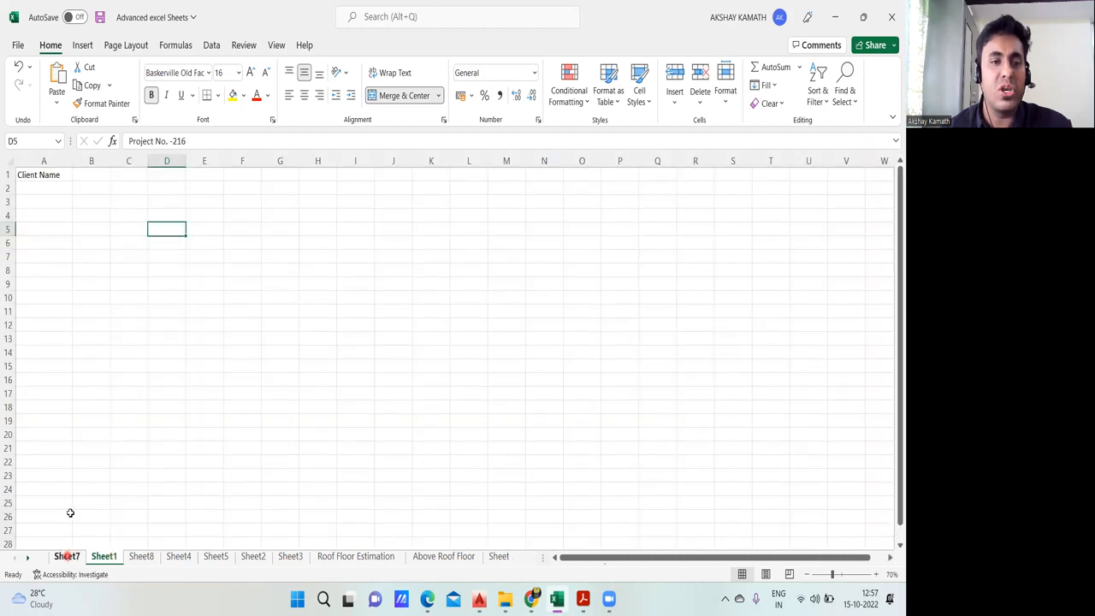
click(42, 189)
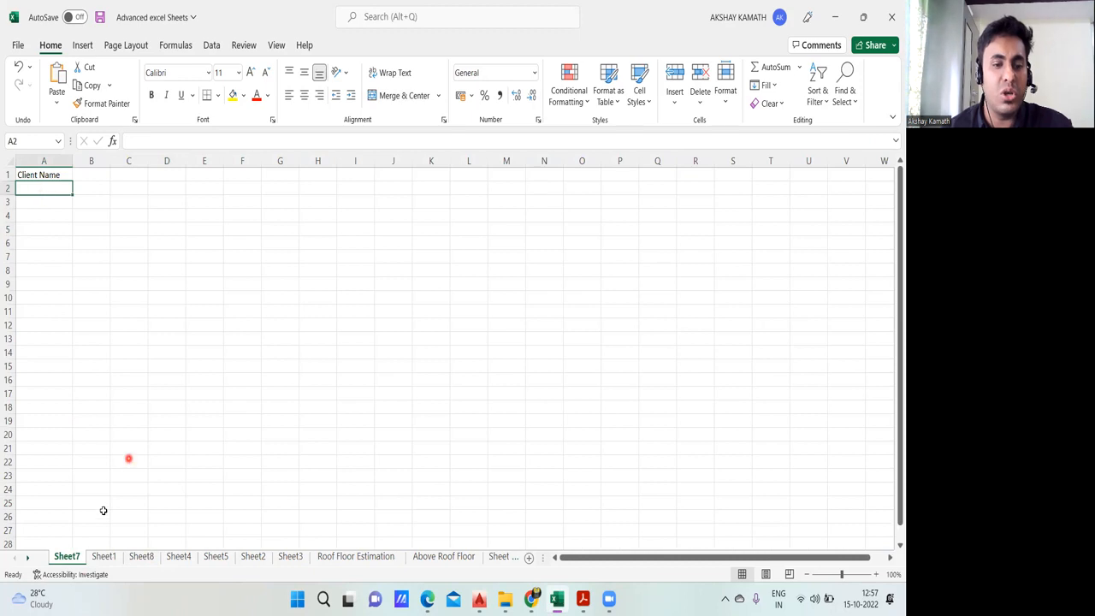
click(102, 556)
click(68, 557)
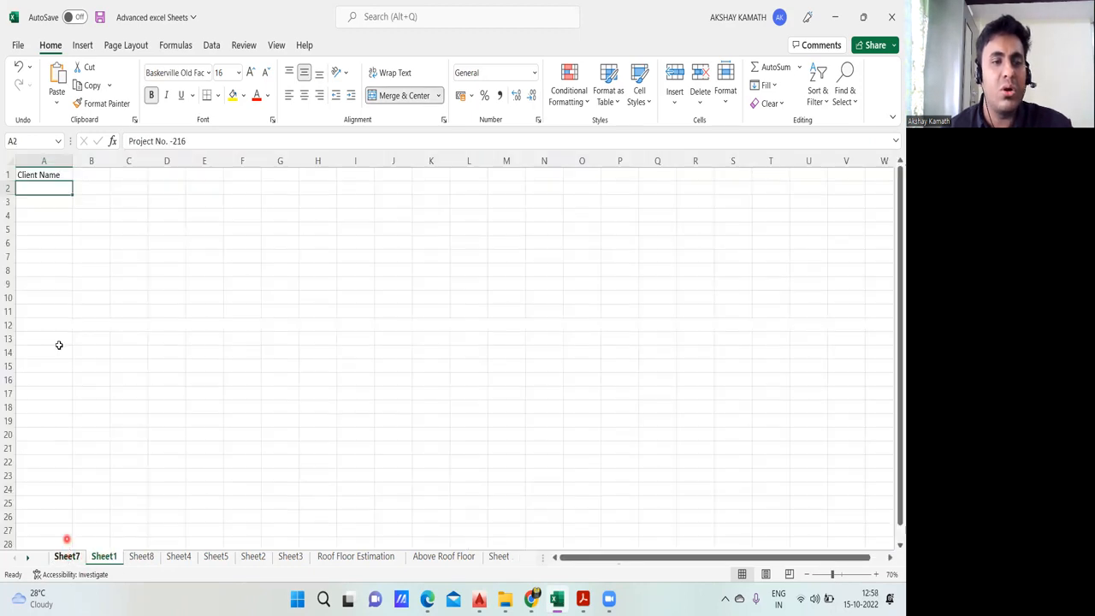
text(Name of Work)
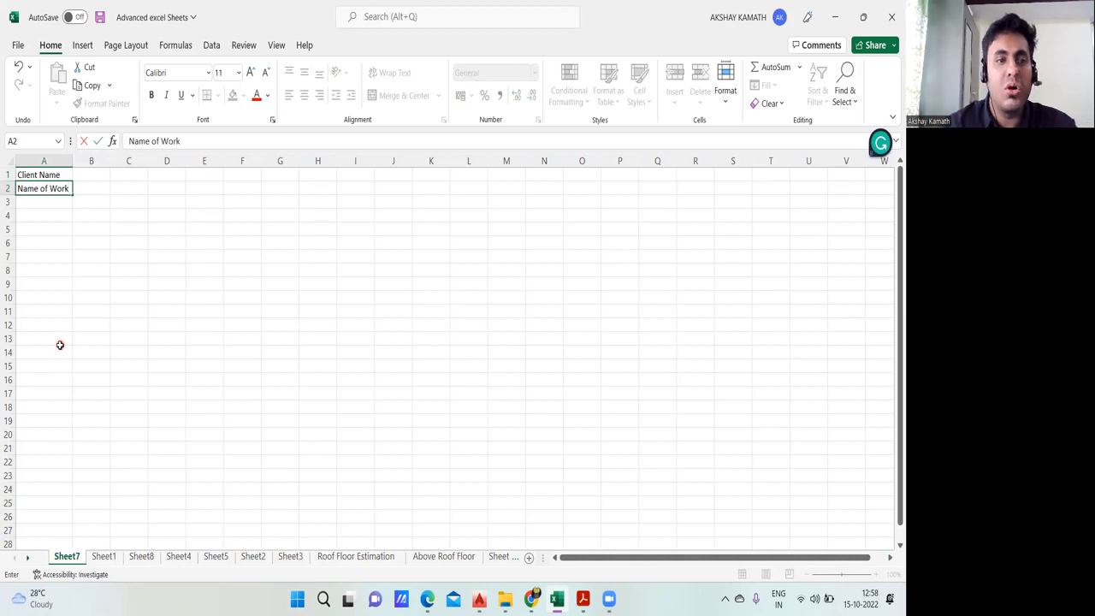
key(Return)
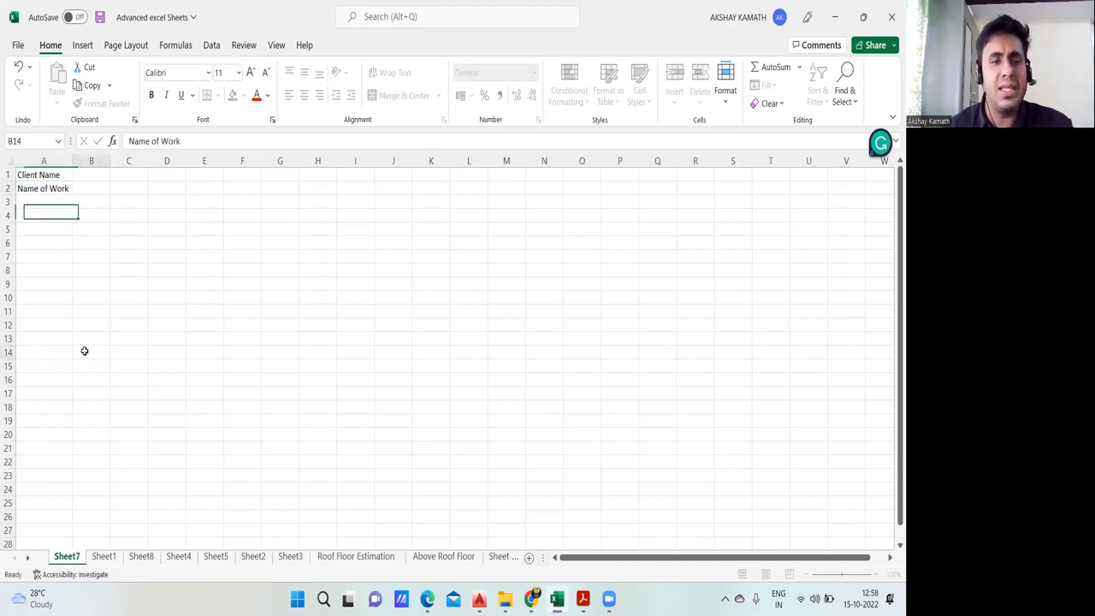
click(83, 351)
Step: Consult Sheet1's header again and enter "Name of Project" in cell A3 of Sheet7
click(104, 557)
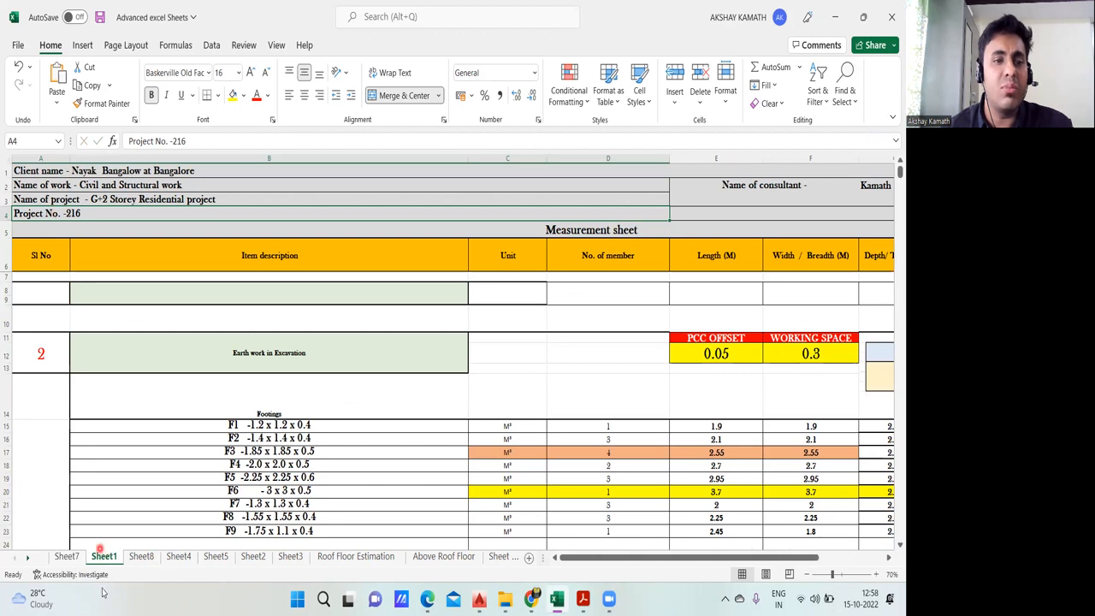
click(67, 557)
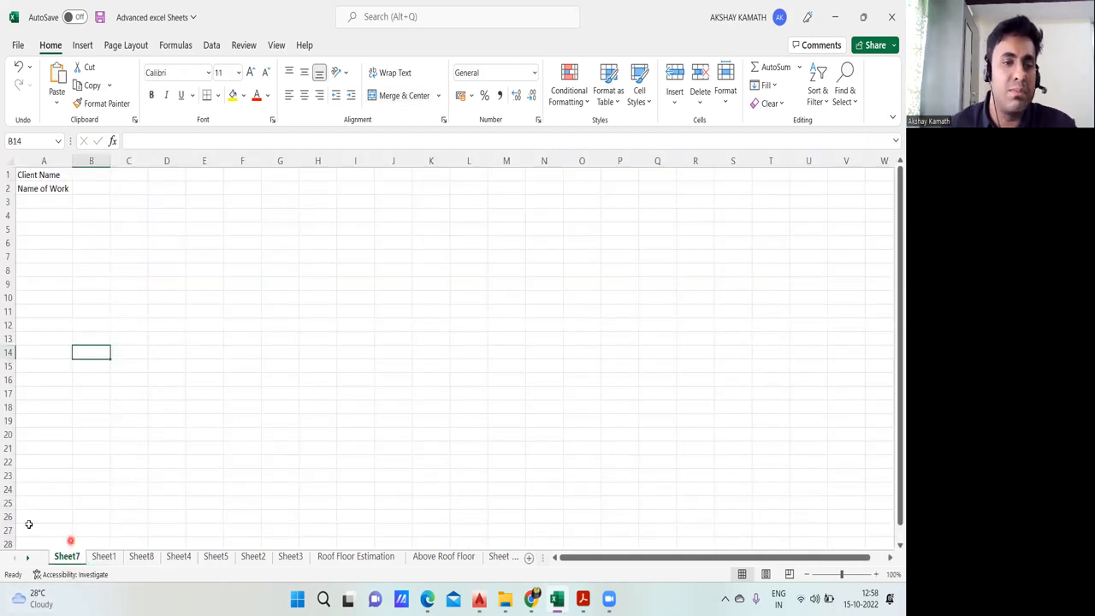
click(49, 206)
text(Name )
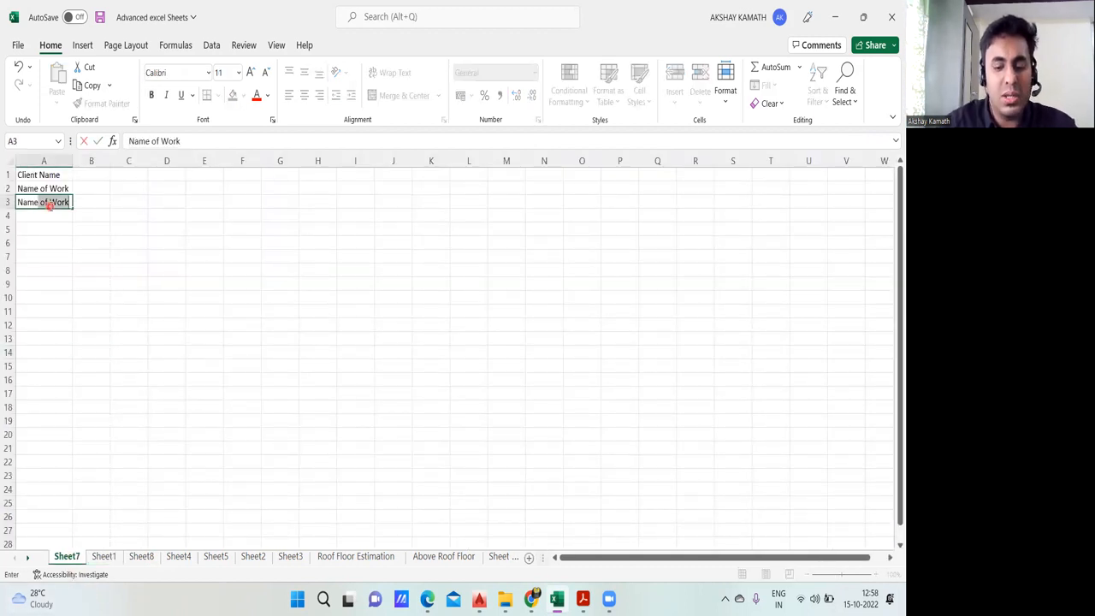
text(of Pro)
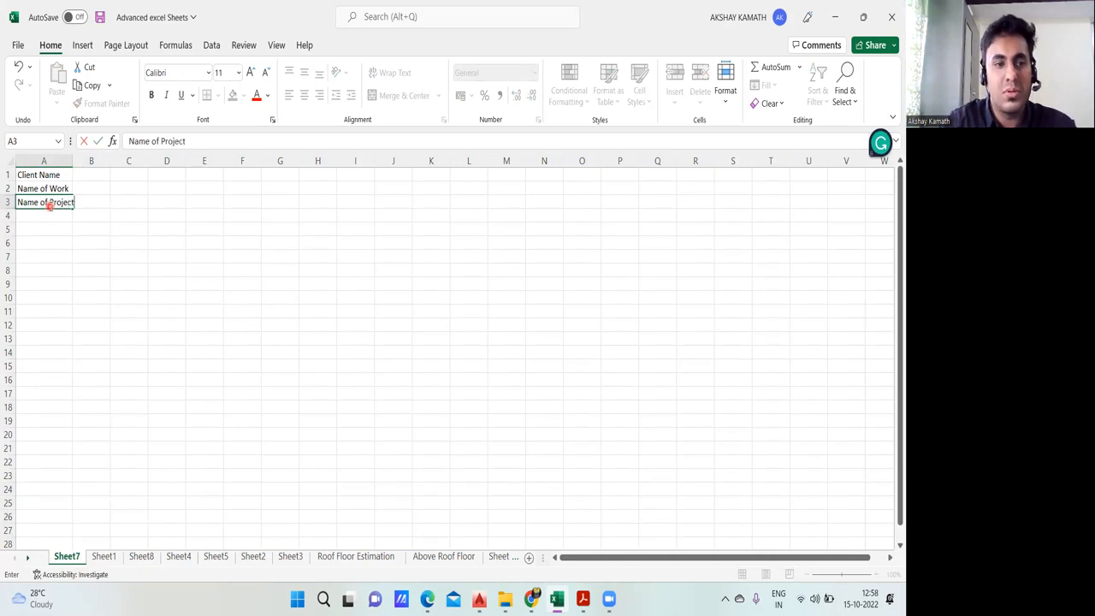
text(ject)
Step: Complete the "Name of Project" label in cell A3, check Sheet1's header, and enter "Project No" in cell A4 of Sheet7
click(123, 297)
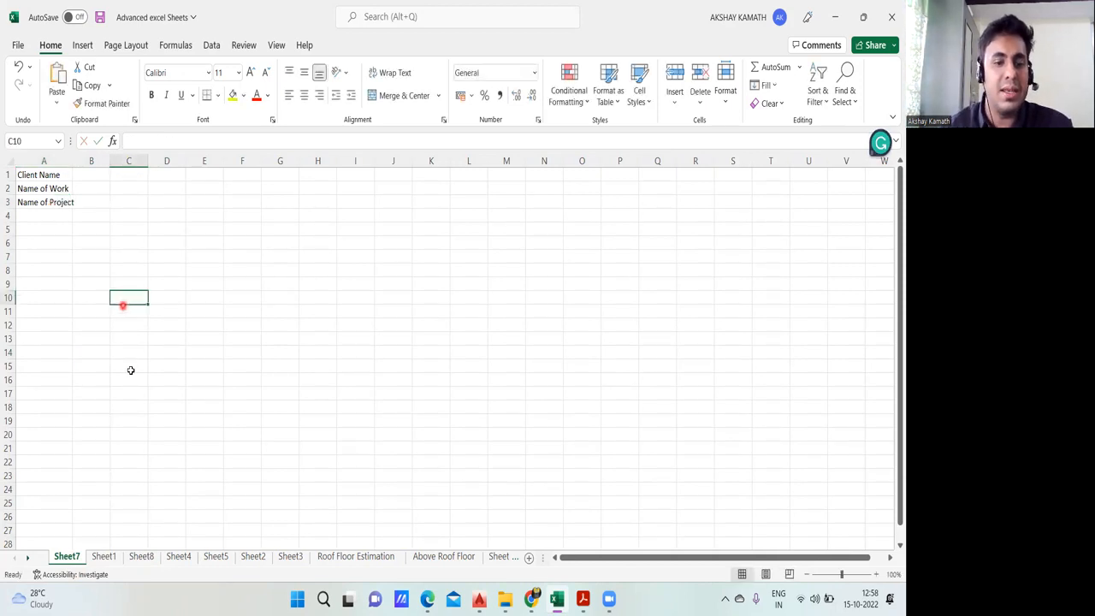
click(104, 556)
click(67, 556)
click(44, 217)
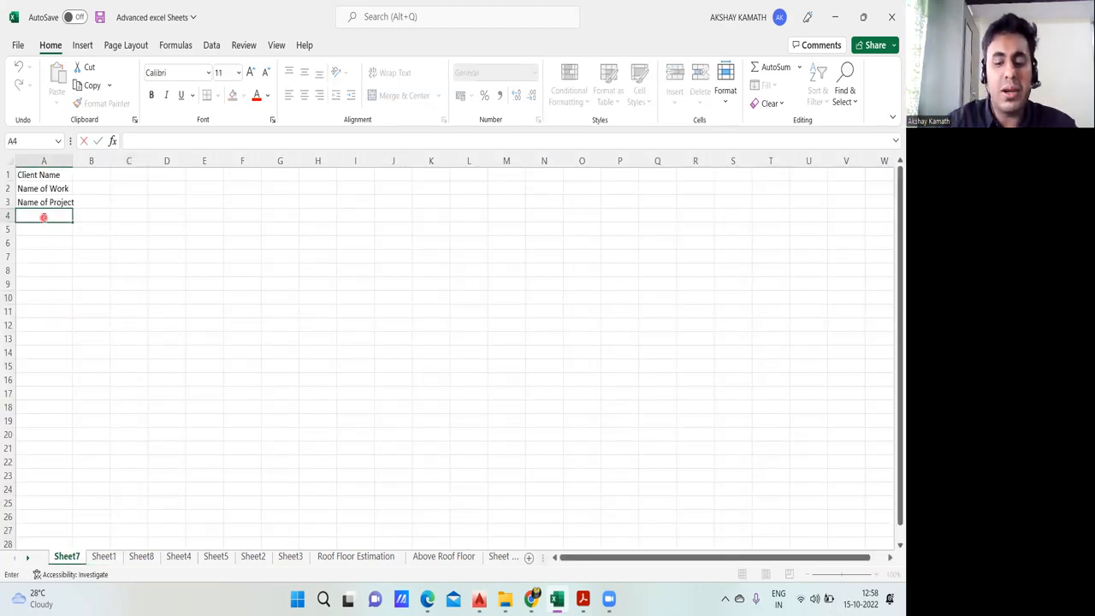
text(Proje)
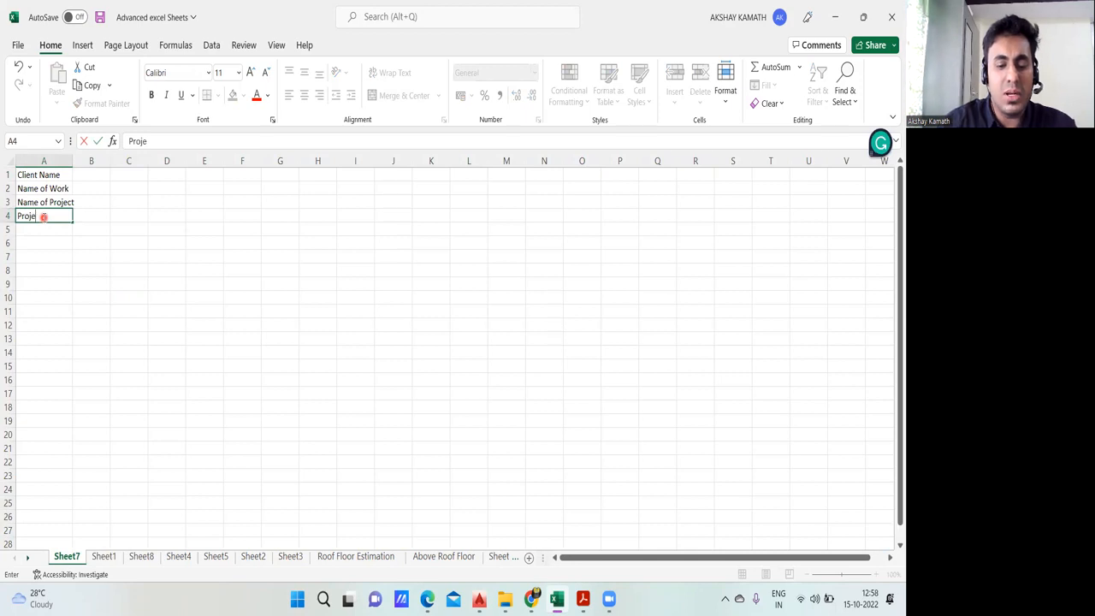
text(ct No)
key(Return)
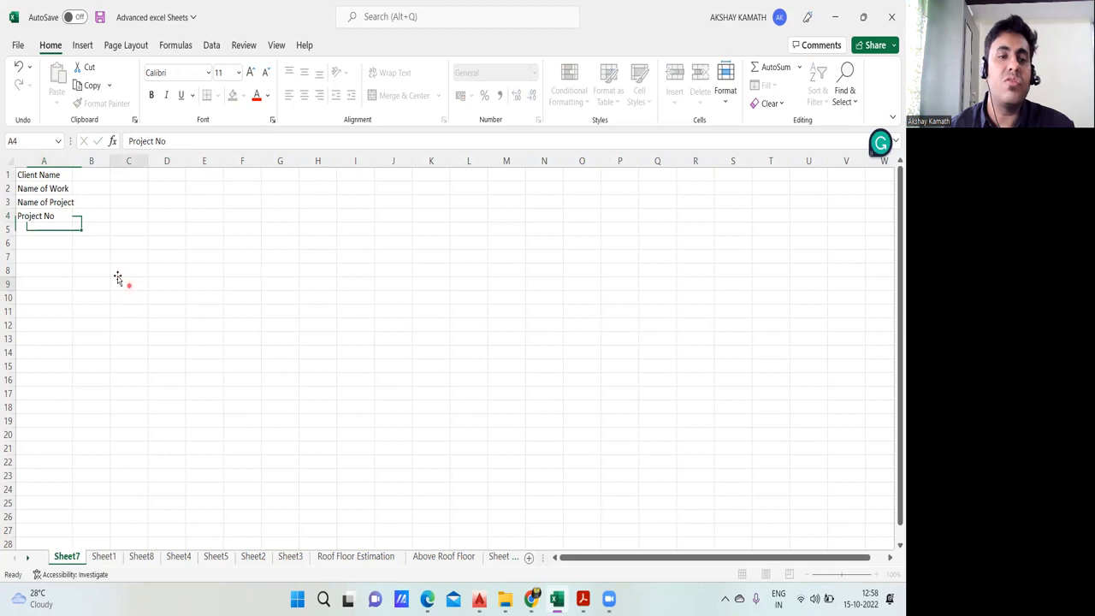
Step: Widen column A to fit its labels and widen column B to make room for the project details
click(120, 282)
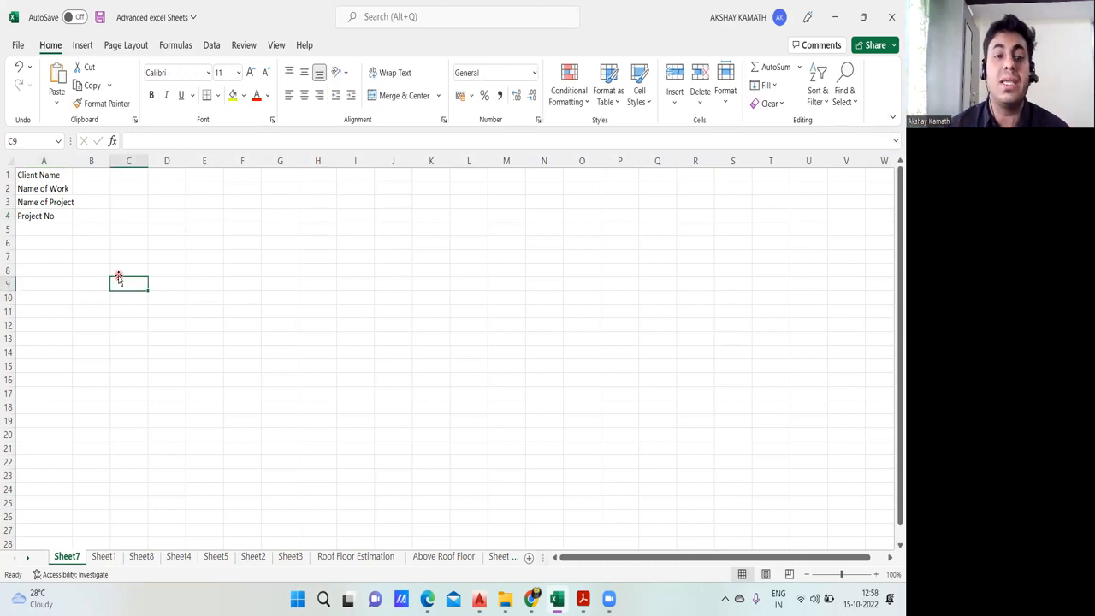
drag(75, 162, 87, 165)
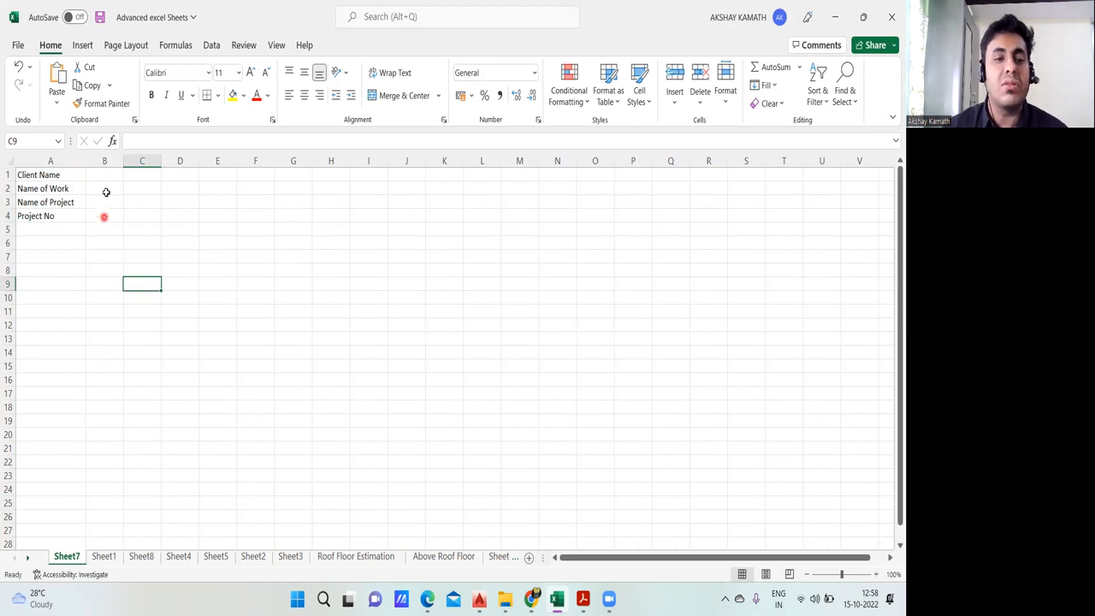
drag(124, 161, 283, 164)
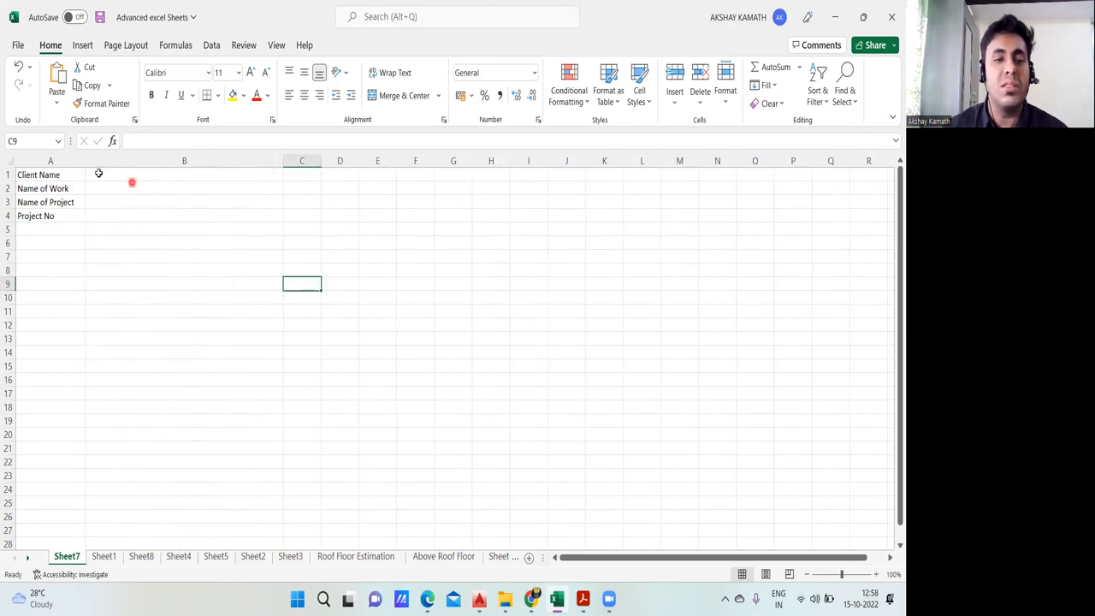
double_click(113, 174)
text(Nayaka)
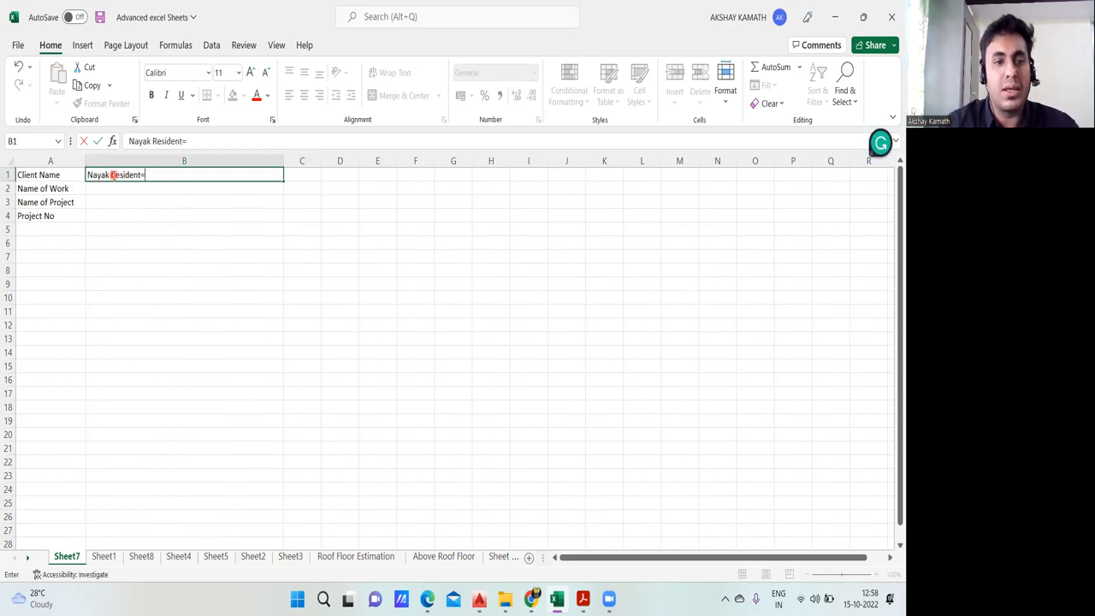
key(BackSpace)
key(BackSpace)
key(BackSpace)
key(BackSpace)
key(BackSpace)
key(BackSpace)
key(BackSpace)
key(BackSpace)
key(BackSpace)
key(BackSpace)
key(BackSpace)
key(BackSpace)
key(BackSpace)
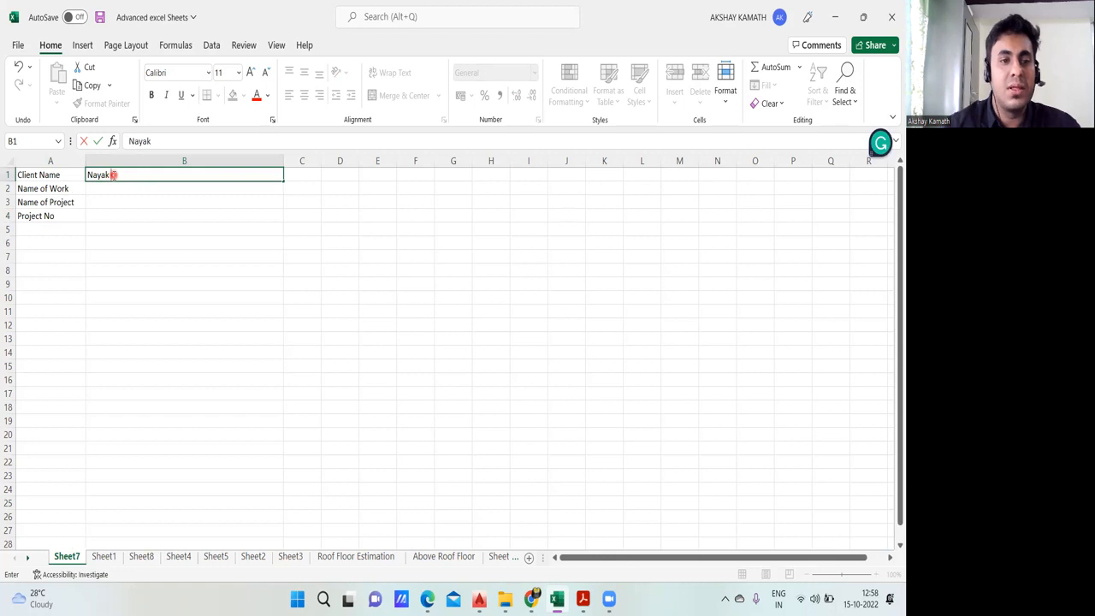
key(BackSpace)
key(BackSpace)
key(BackSpace)
key(BackSpace)
key(BackSpace)
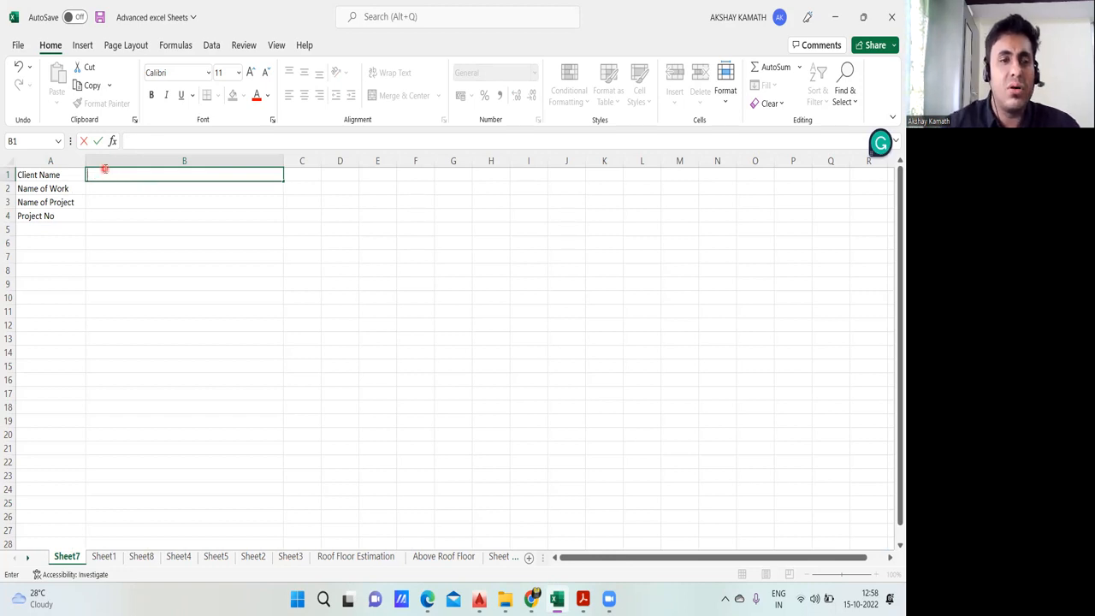
right_click(105, 169)
Step: Check the client entry on Sheet1 and enter the client's full name in cell B1 of Sheet7
click(104, 556)
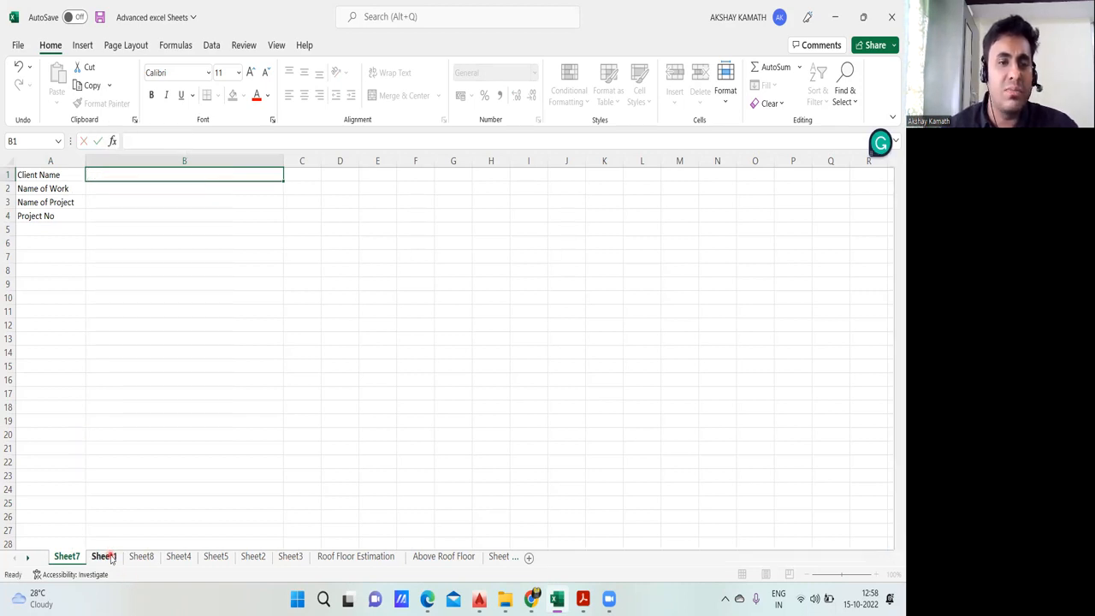
click(67, 556)
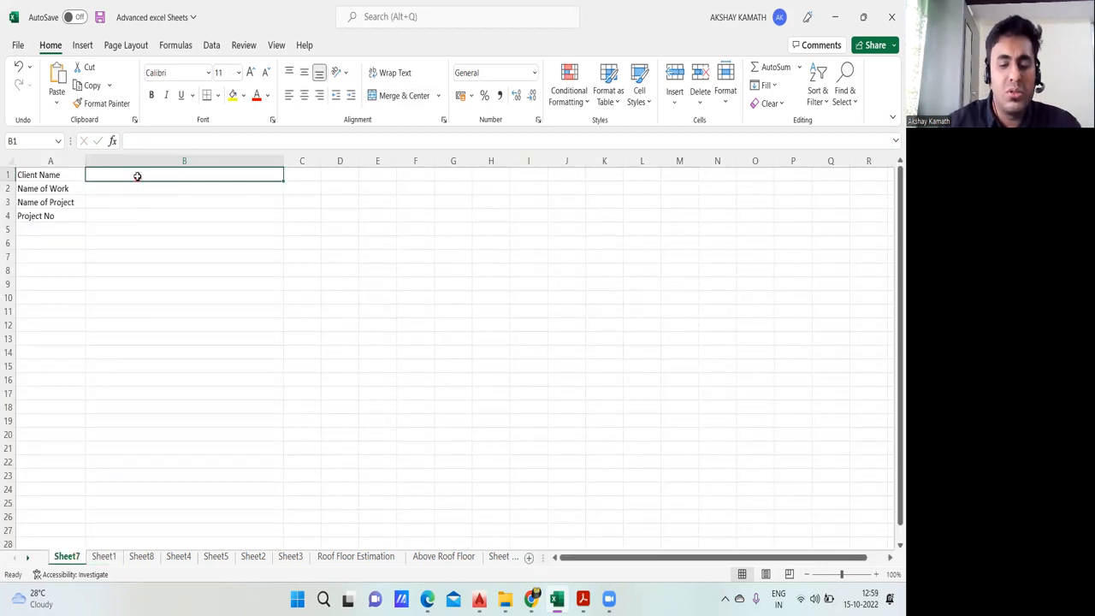
text(Na)
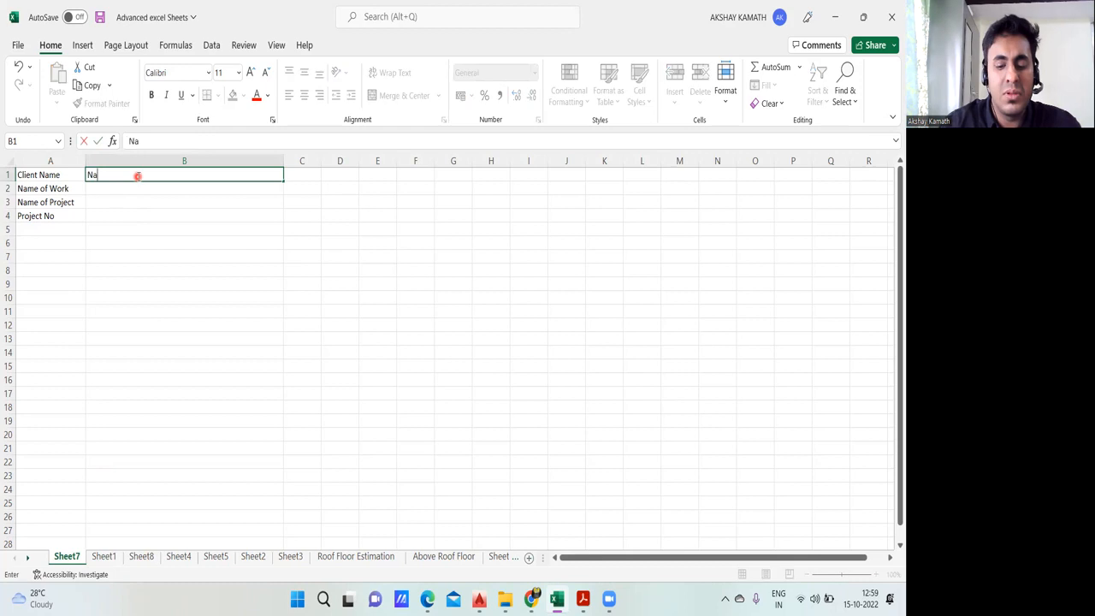
key(BackSpace)
key(BackSpace)
click(167, 213)
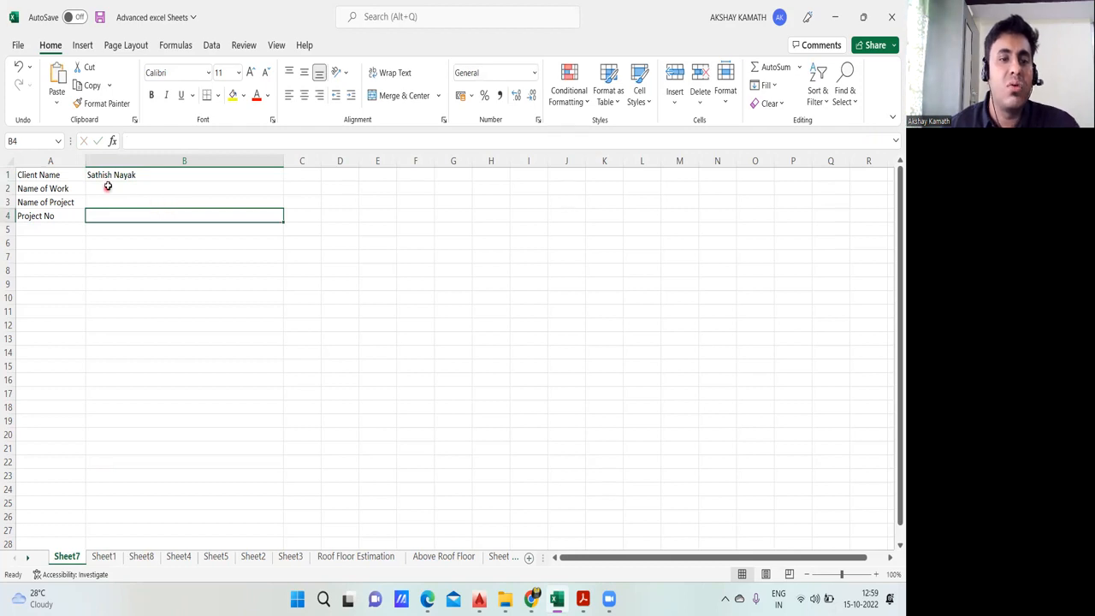
Step: Consult the name of work on Sheet1 and enter "Civil & Structural Work" in cell B2 of Sheet7
click(103, 557)
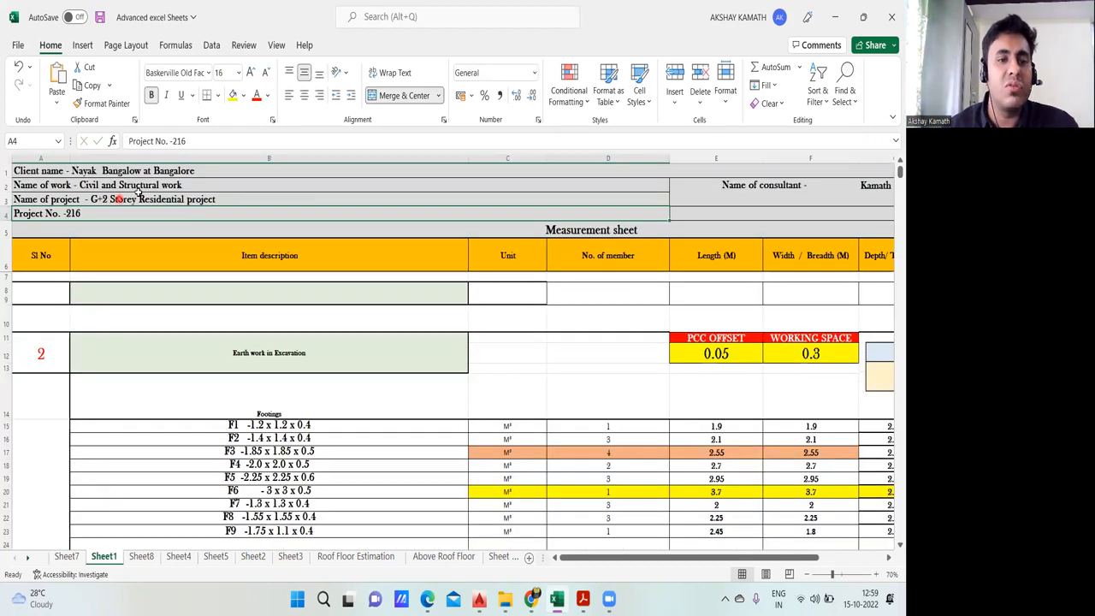
click(66, 557)
click(119, 188)
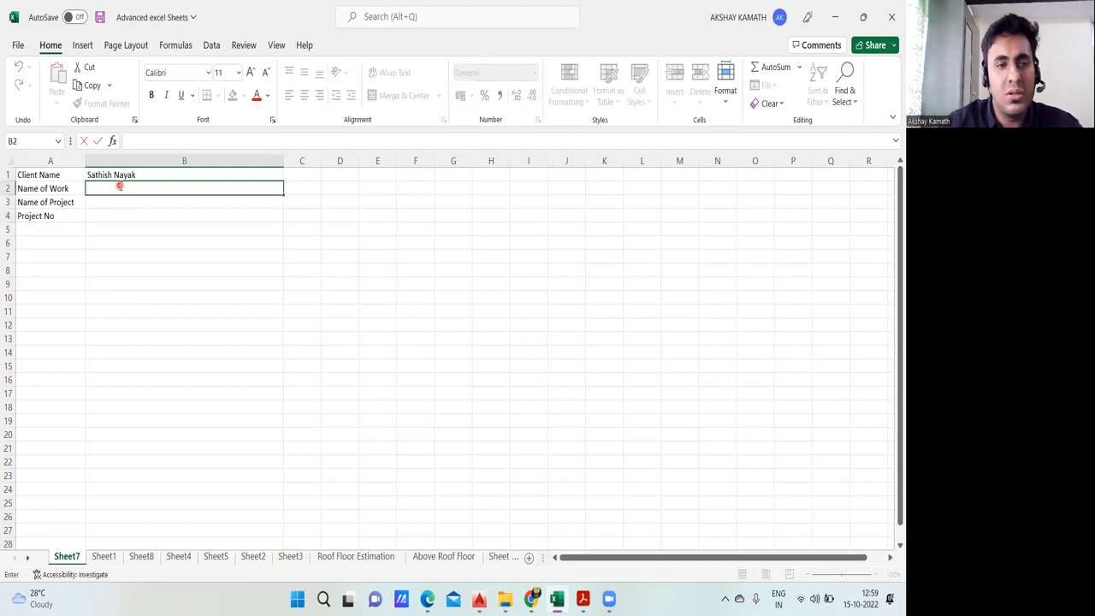
text(Civil & Structural Work)
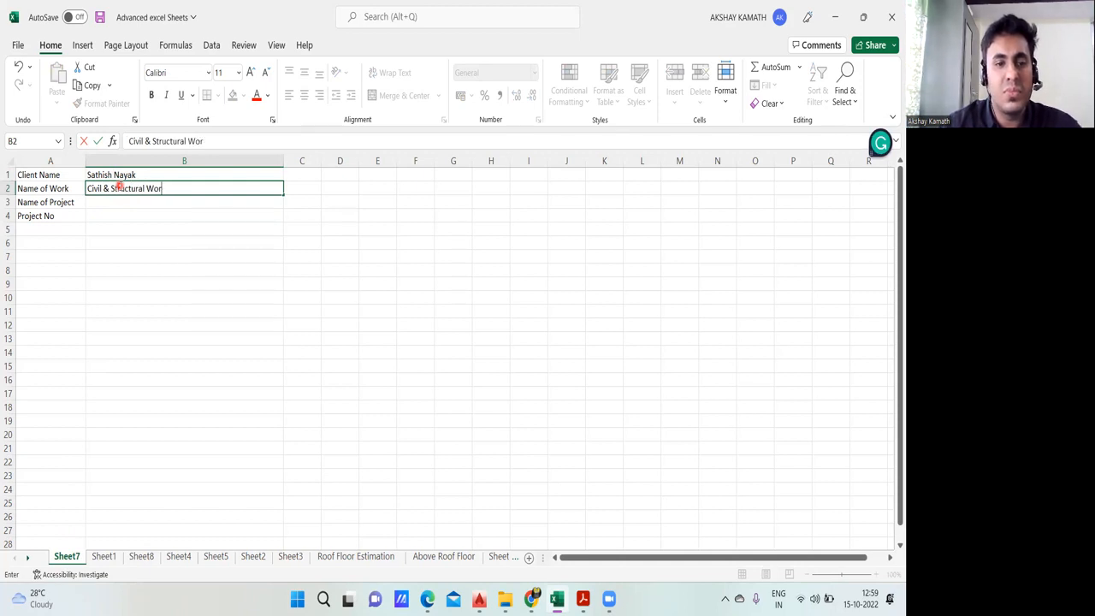
click(125, 293)
Step: Look up the project name on Sheet1 and enter "G+2 Storey Residential Building" in cell B3 of Sheet7, correcting its spelling and capitalization
click(105, 557)
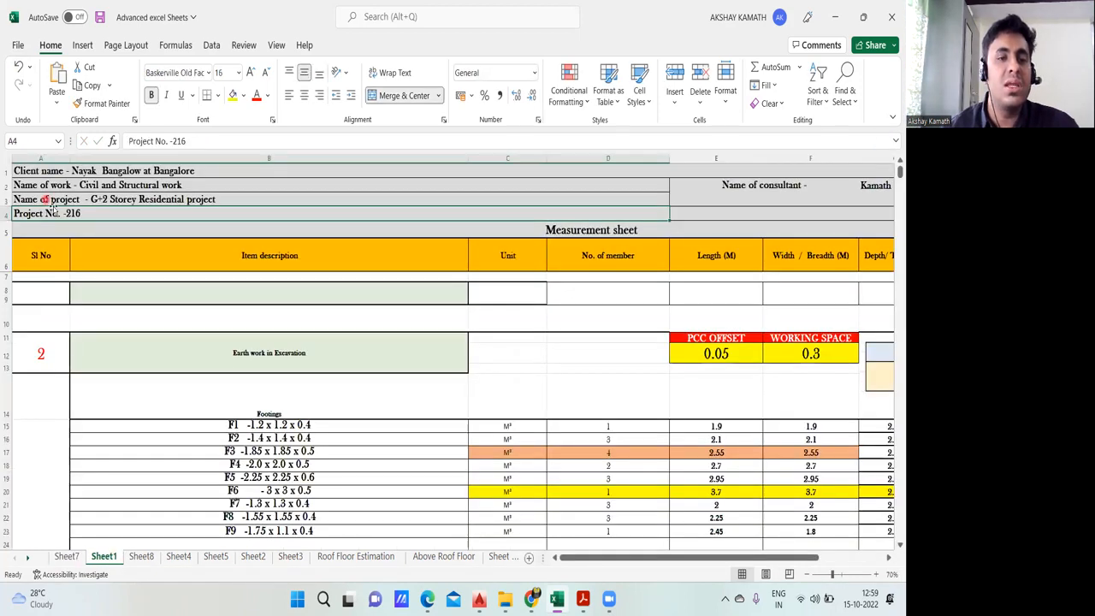
click(67, 557)
click(107, 201)
double_click(109, 202)
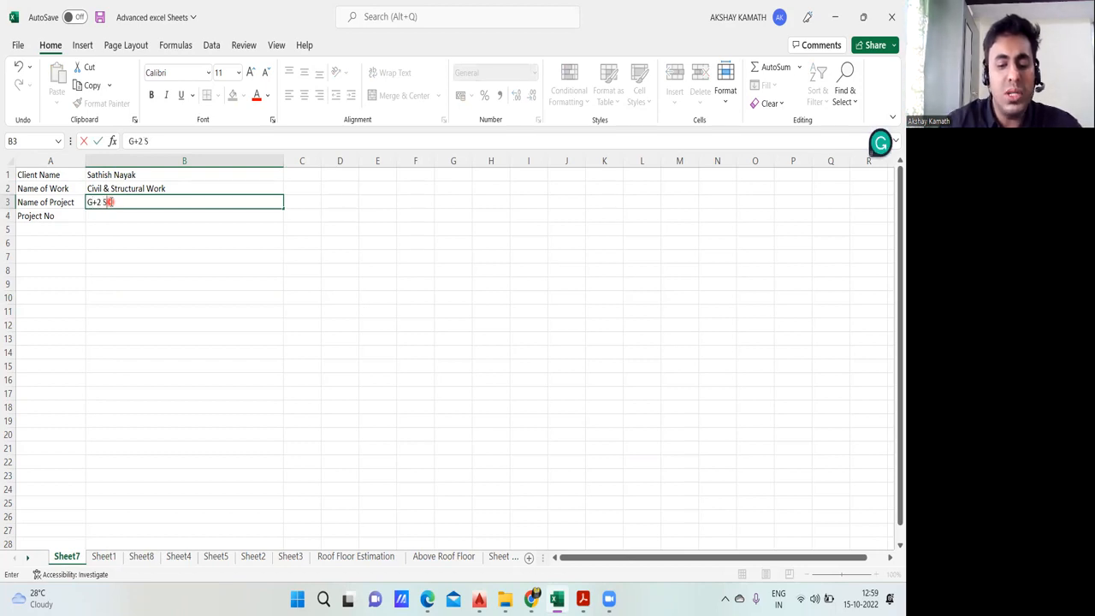
text(G+2 Storey resudential Building)
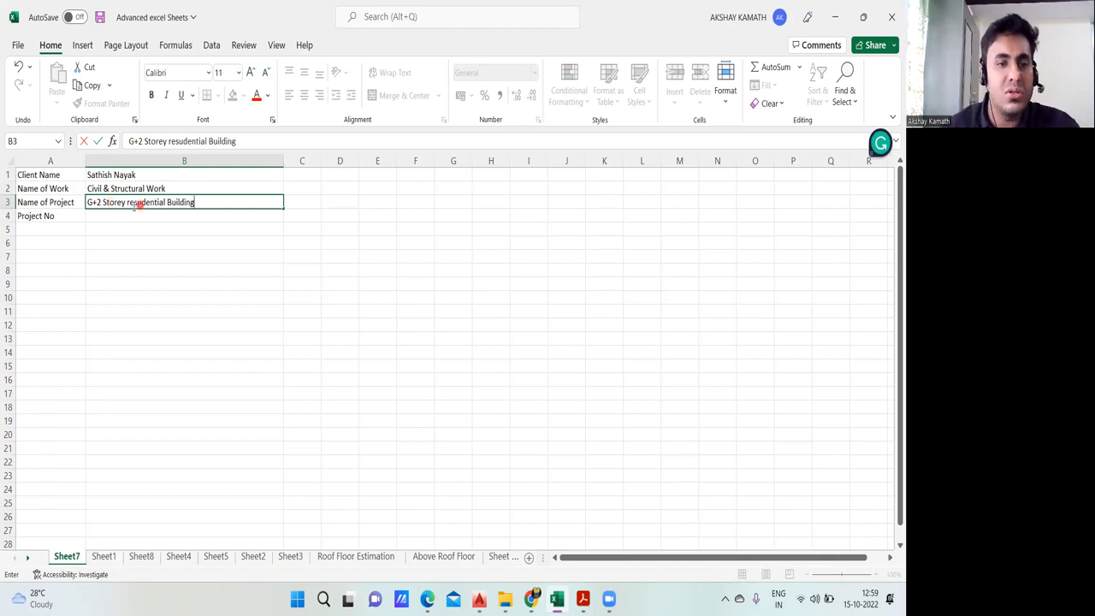
click(141, 205)
key(BackSpace)
text(i)
click(131, 206)
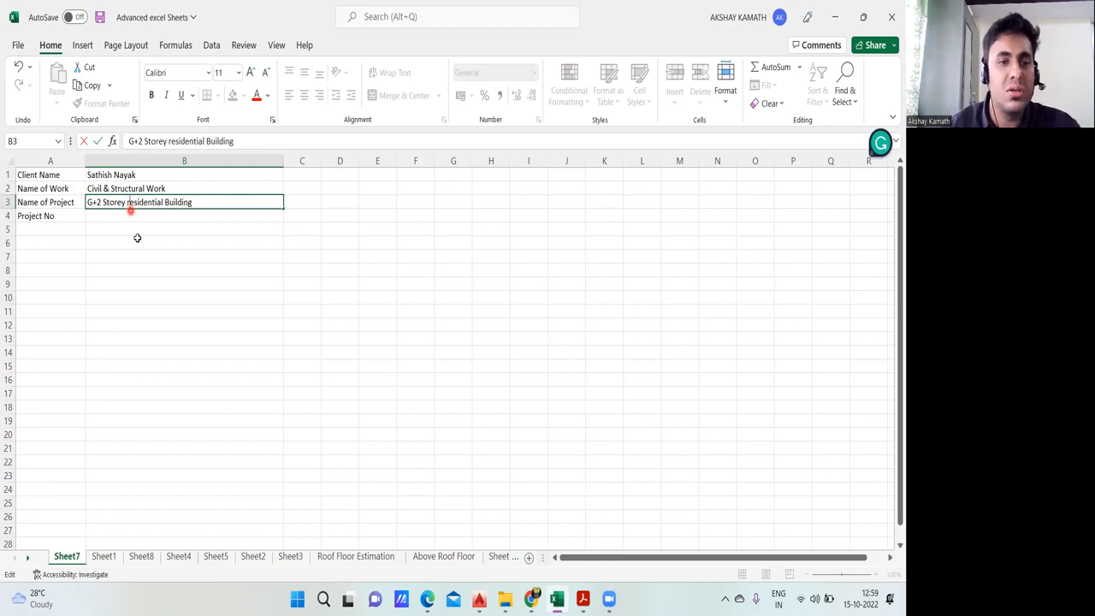
key(BackSpace)
text(R)
click(134, 236)
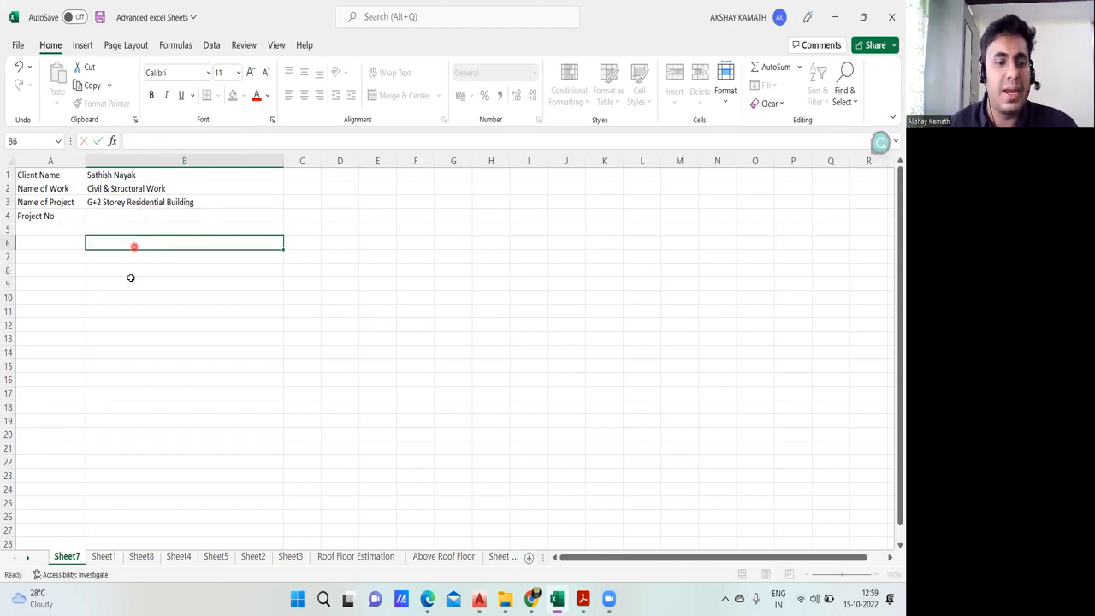
Step: Check the project number row on Sheet1 and enter 01 as the project number in cell B4 of Sheet7
click(103, 556)
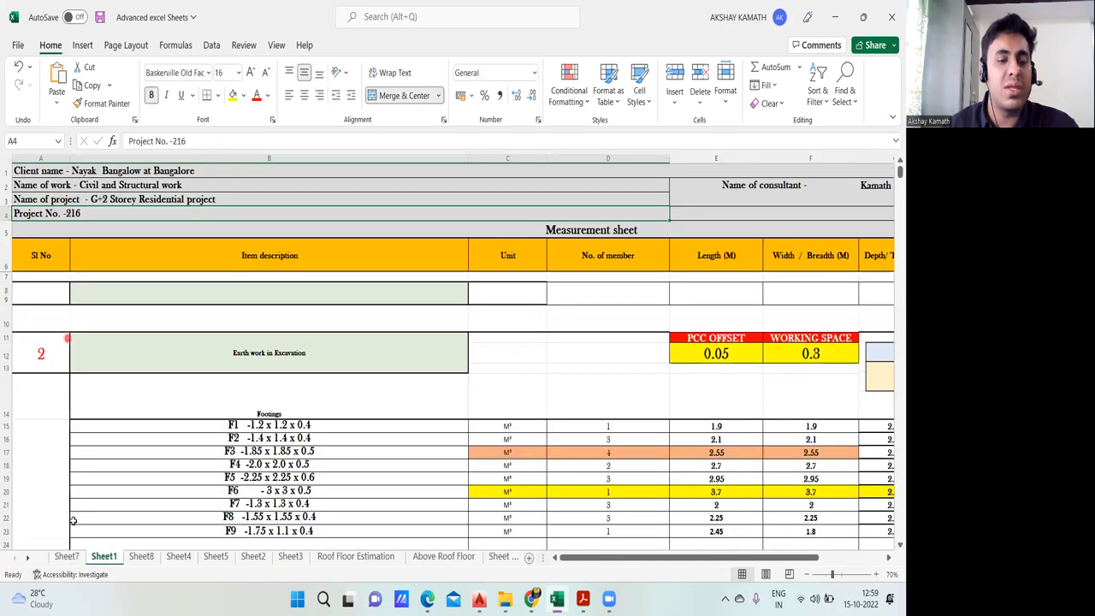
click(66, 556)
double_click(99, 218)
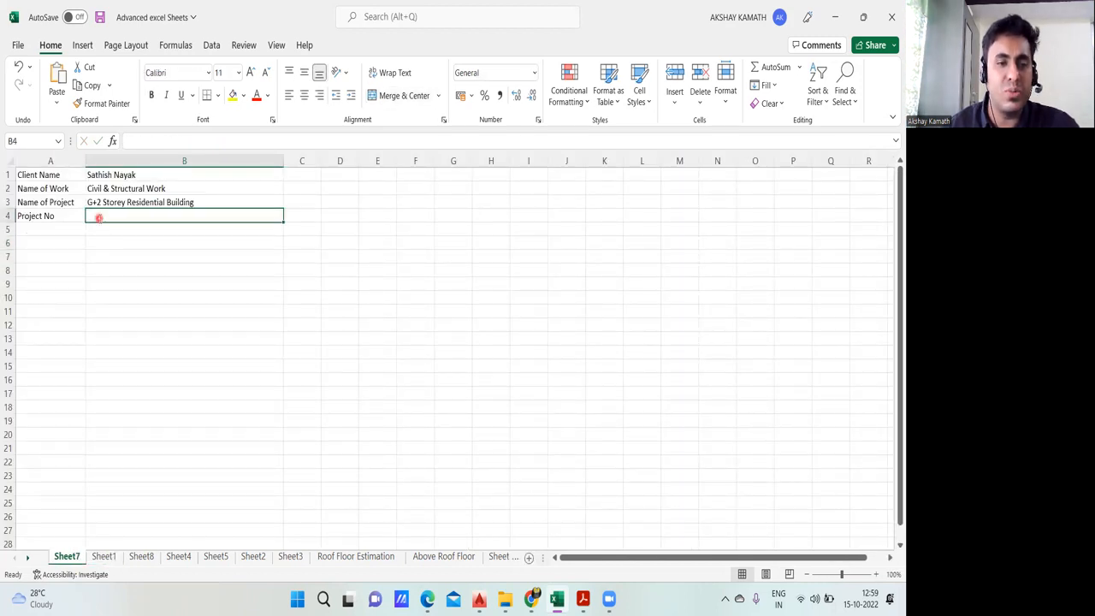
text(1)
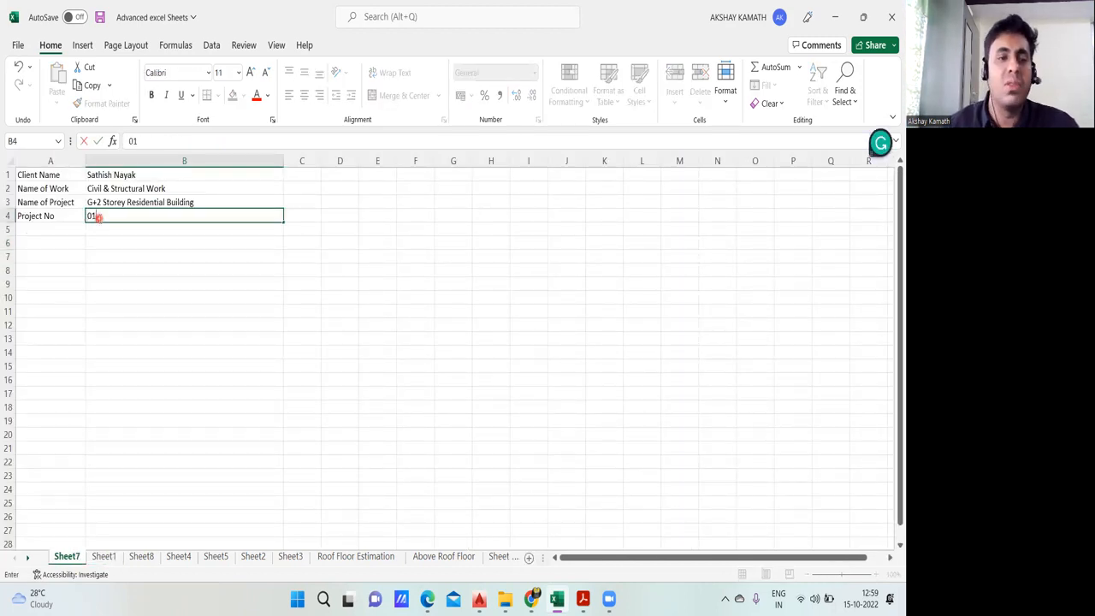
click(195, 281)
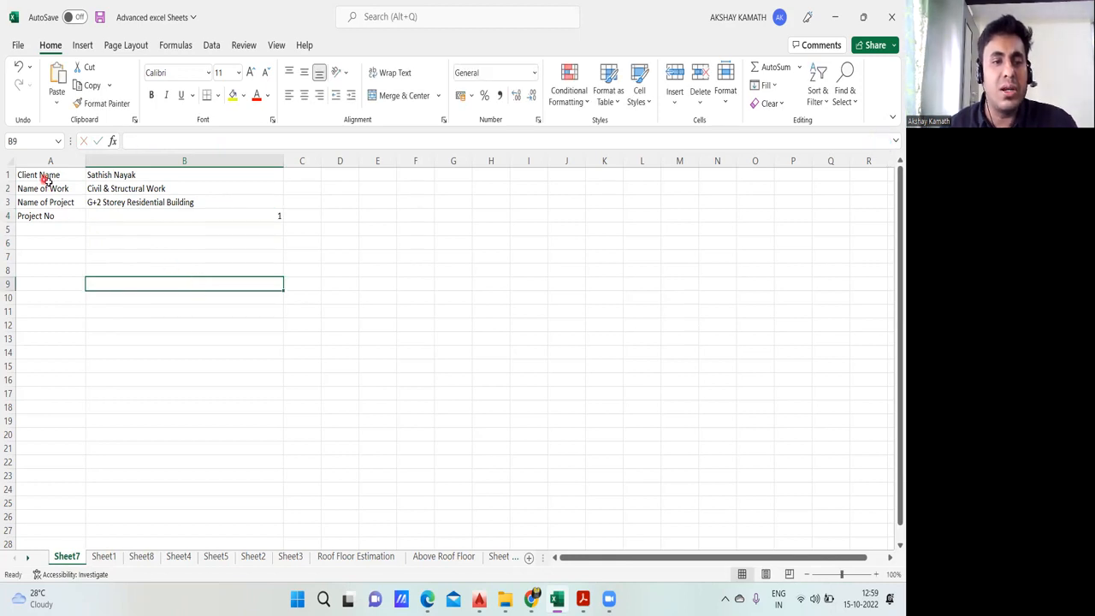
Step: Review the consultant heading on Sheet1, enter "Name of Consultant" in cell A5 of Sheet7, and widen column A to fit it
click(104, 558)
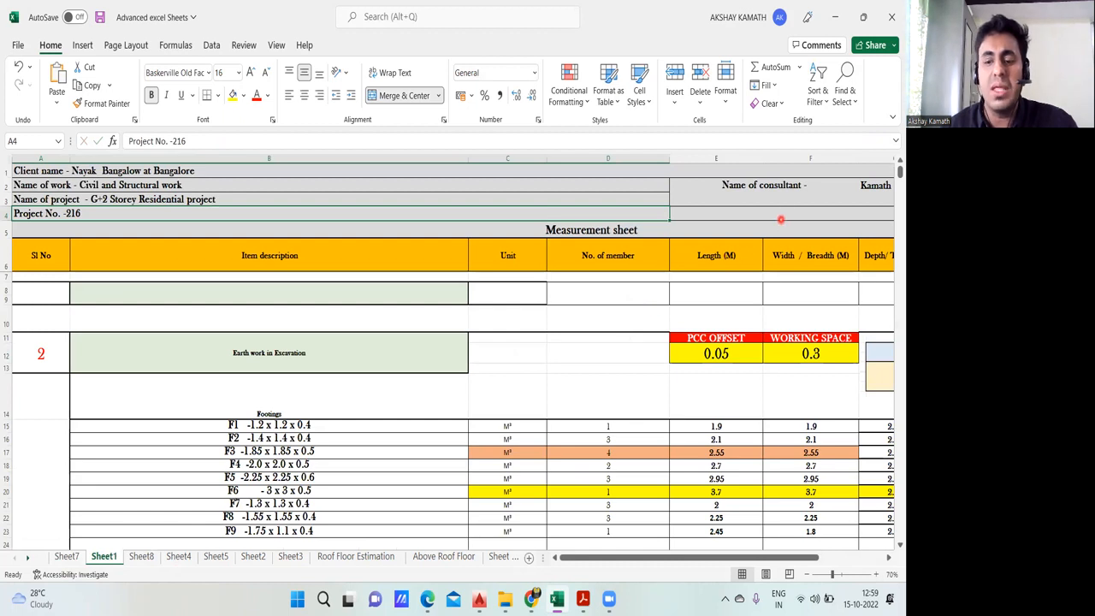
mouse_move(625, 557)
mouse_down()
mouse_move(663, 558)
mouse_move(618, 557)
mouse_up()
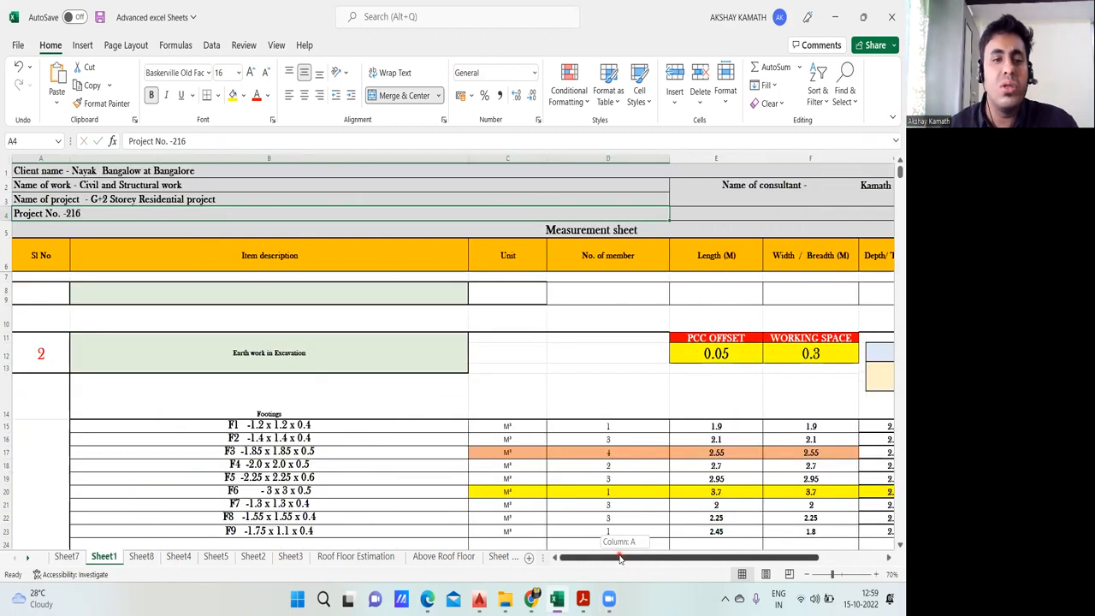
click(58, 561)
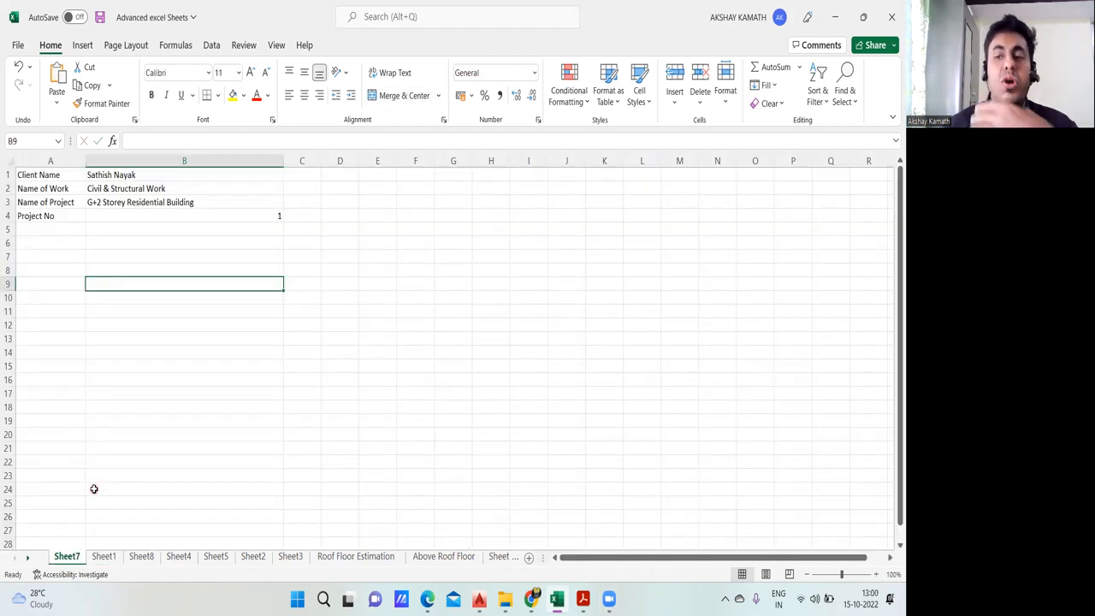
double_click(42, 231)
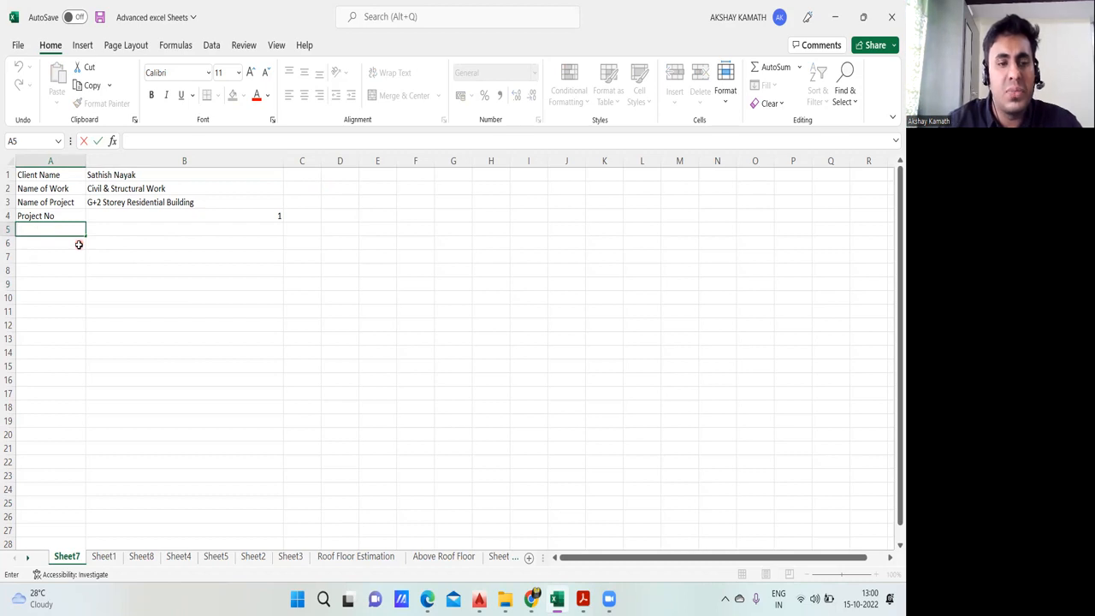
text(NAme)
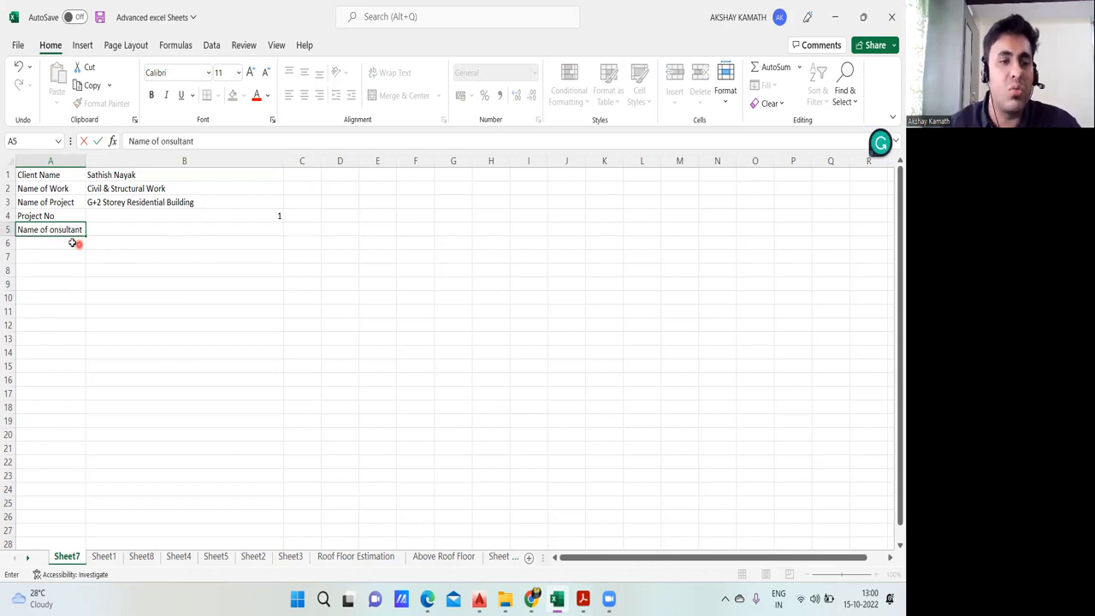
text(C)
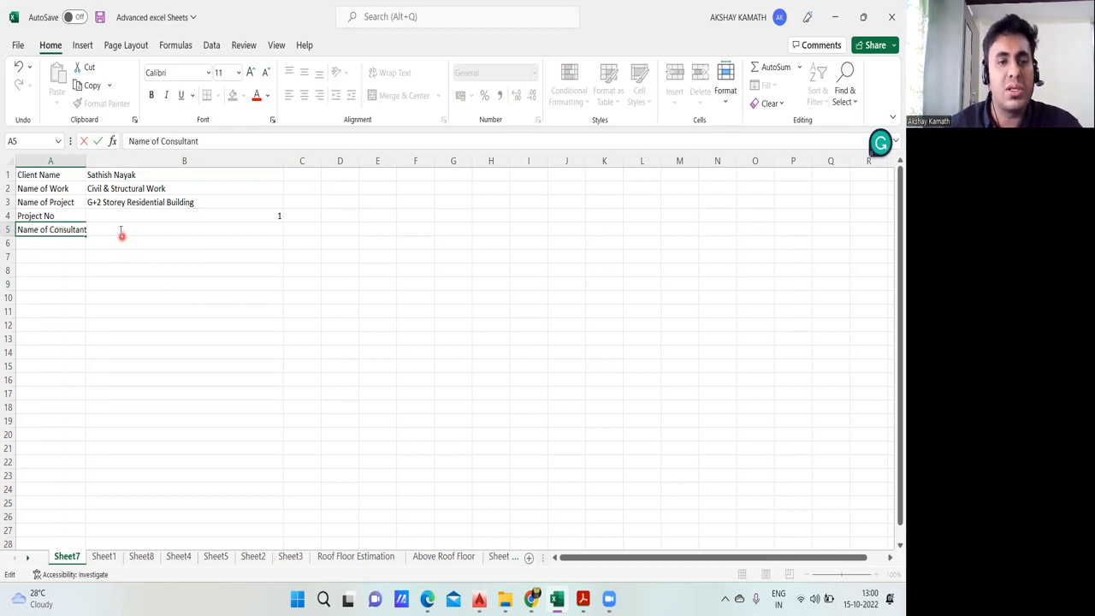
click(88, 160)
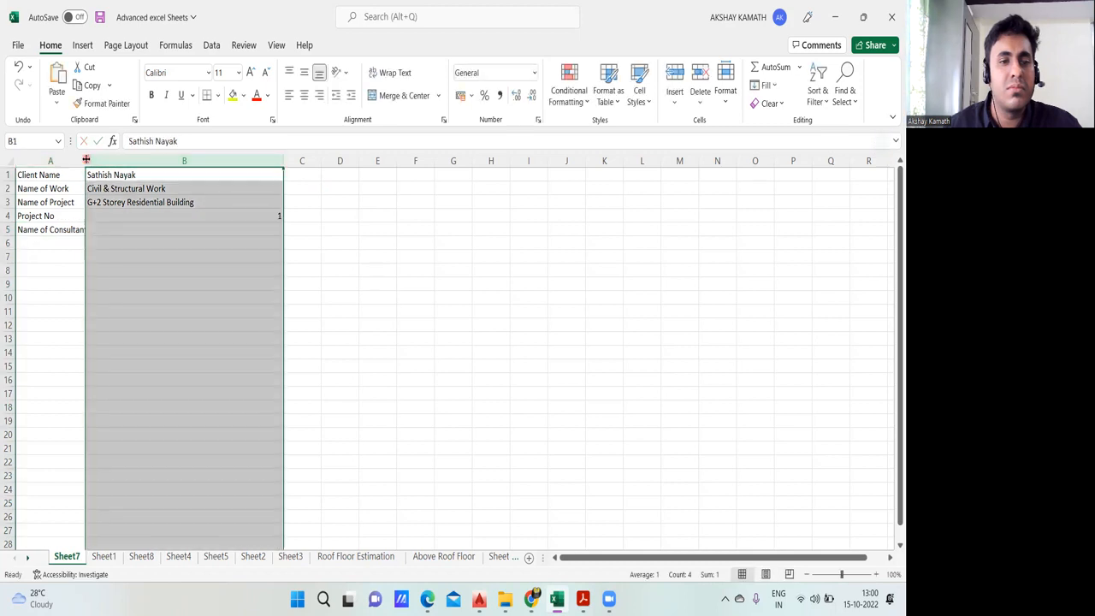
drag(87, 160, 118, 161)
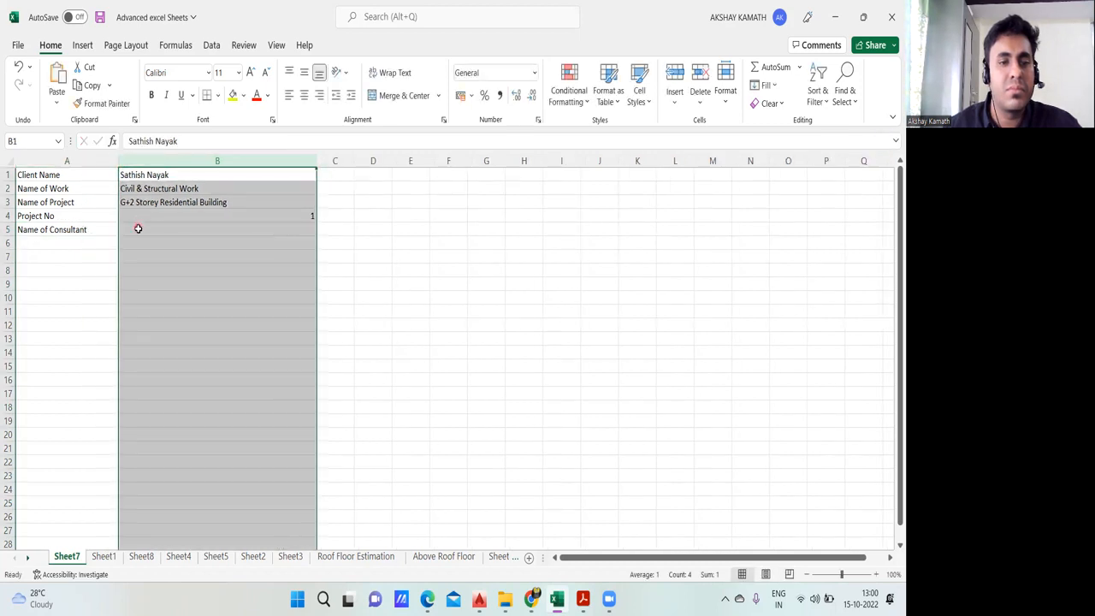
click(137, 230)
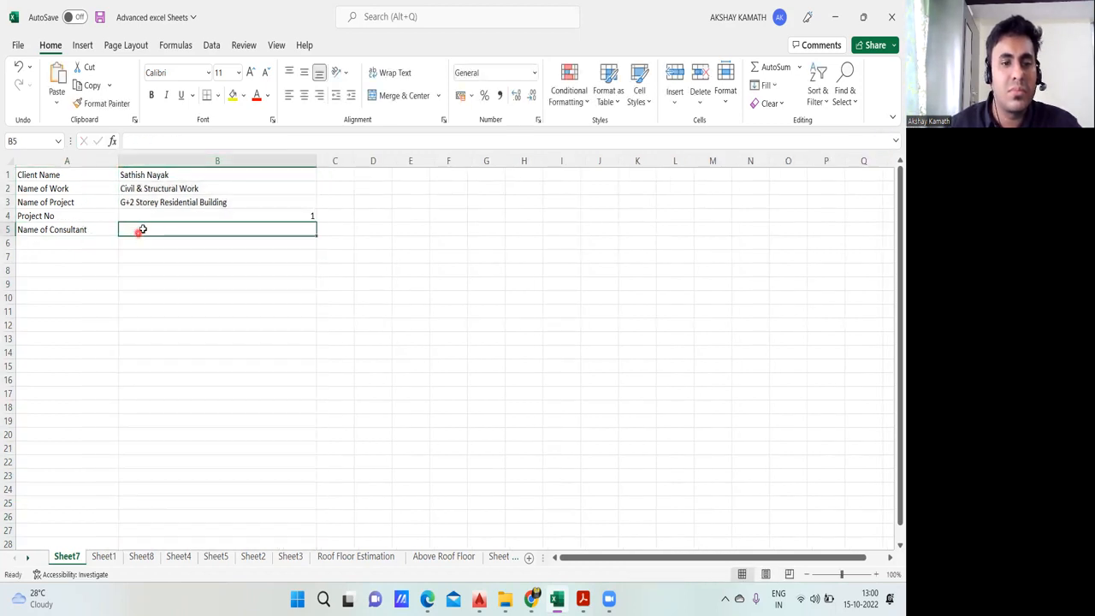
Step: Enter "Kamath Consultants" as the consultant name in cell B5
double_click(143, 230)
text(Kamath Consultants)
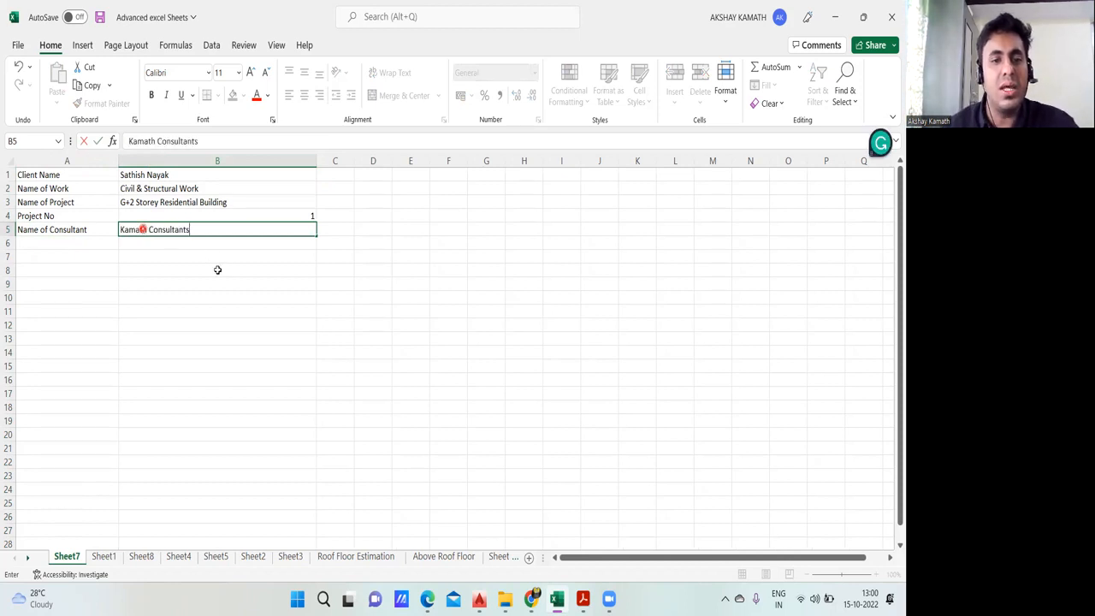
click(217, 270)
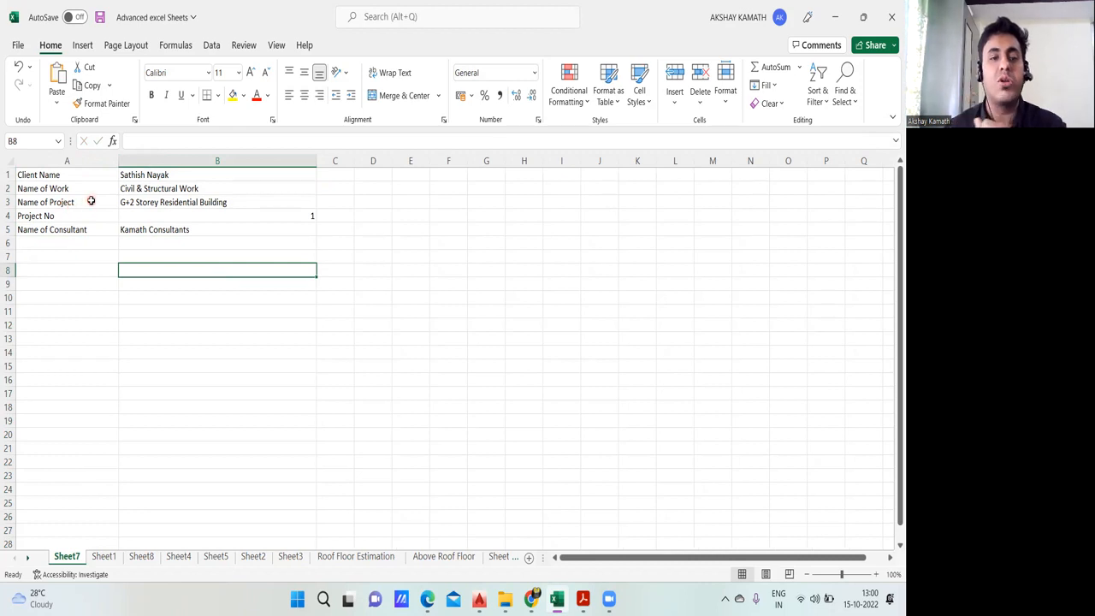
Step: Format the project header block A1:B5 in bold Baskerville Old Face
drag(31, 175, 226, 240)
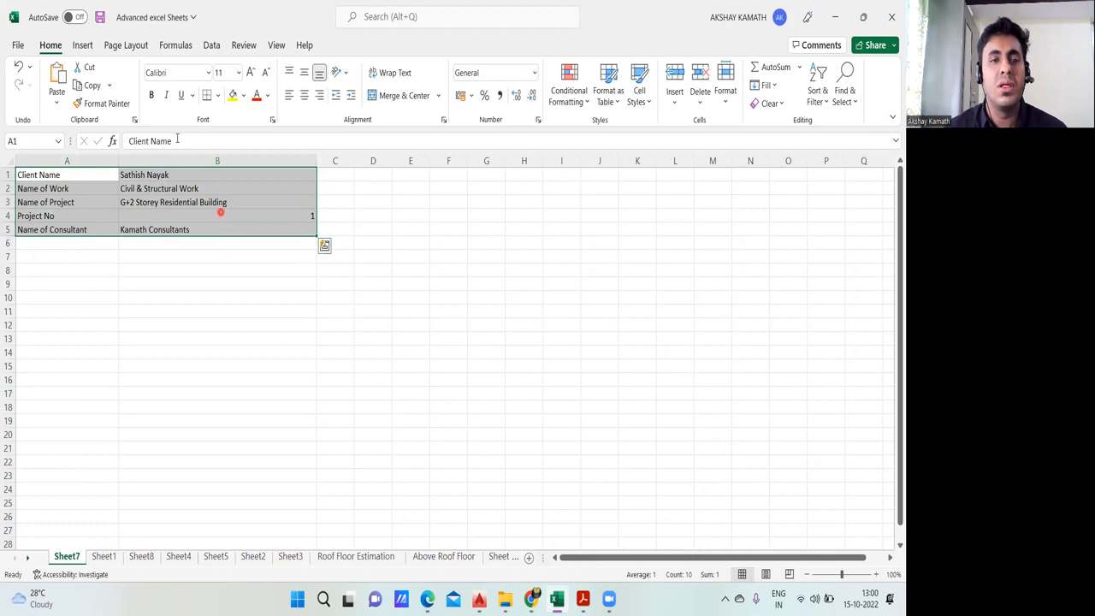
click(208, 74)
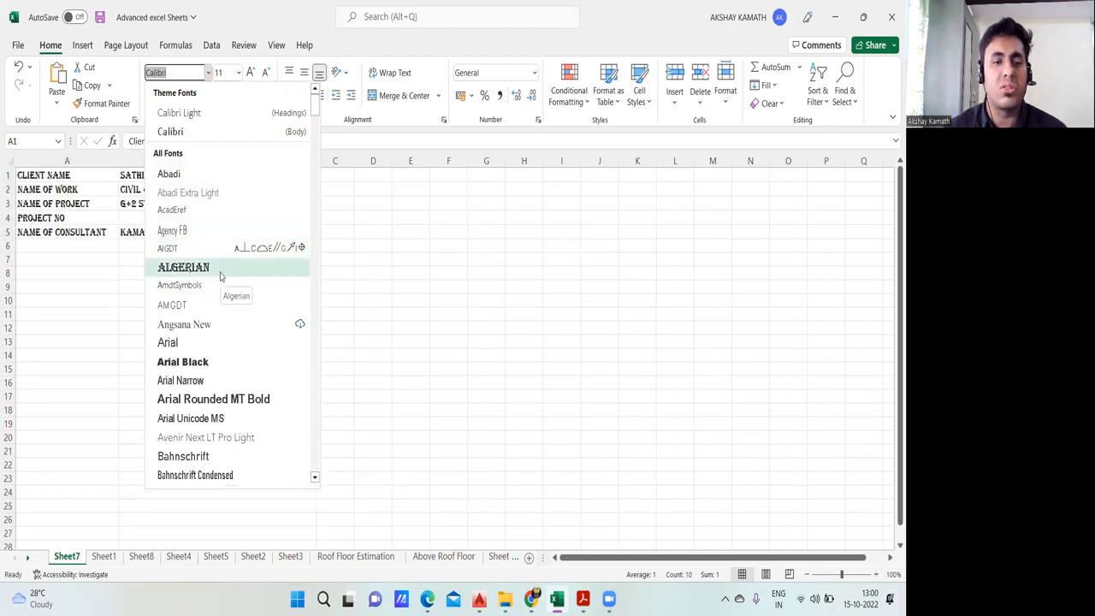
scroll(220, 368, down, 2)
scroll(221, 385, down, 5)
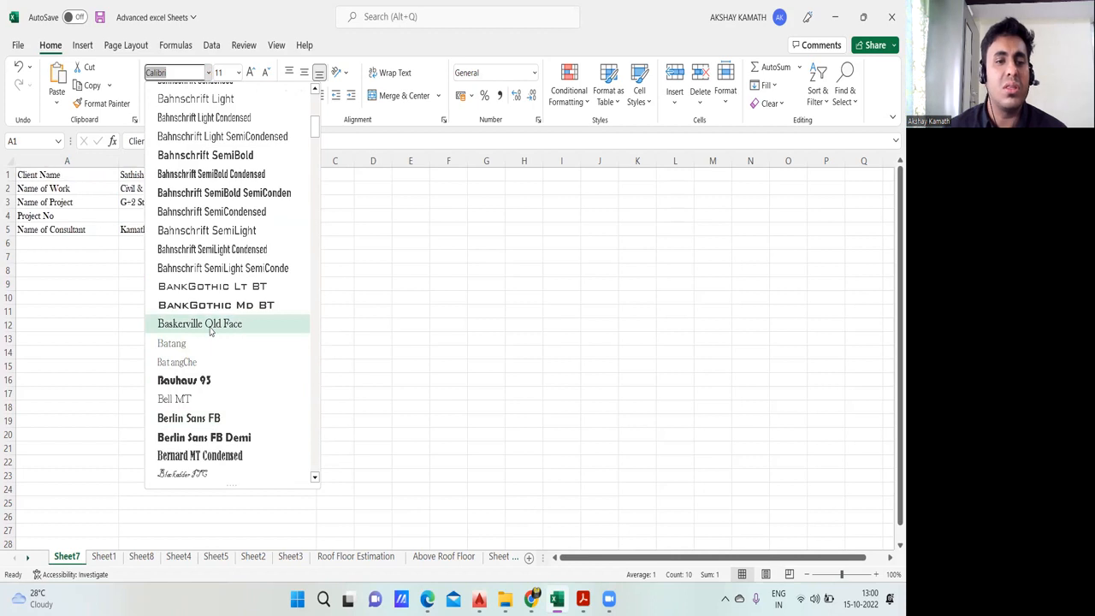
click(210, 330)
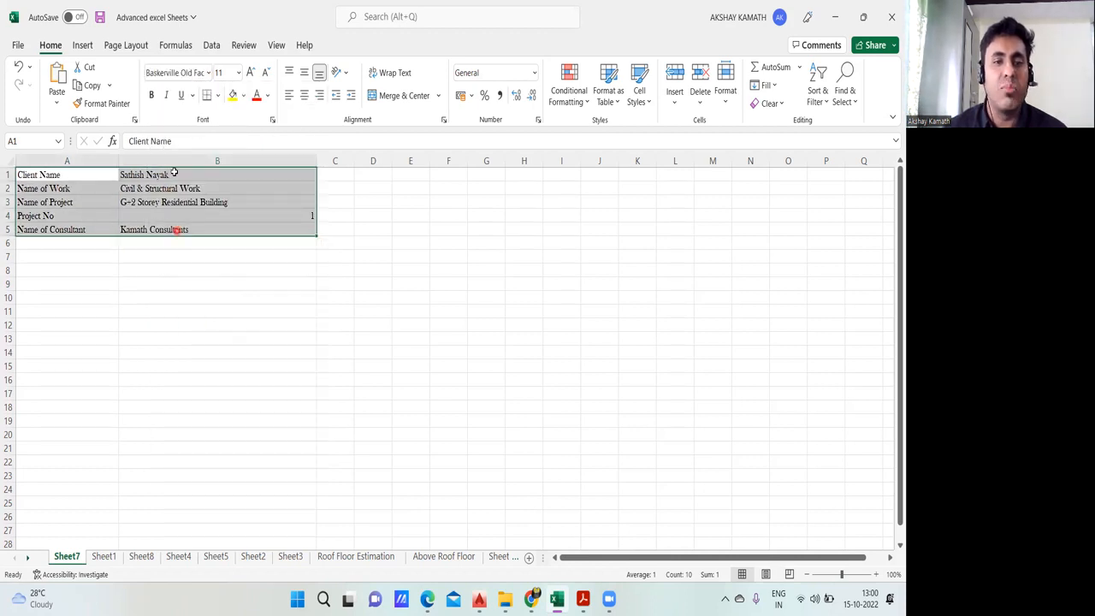
click(153, 95)
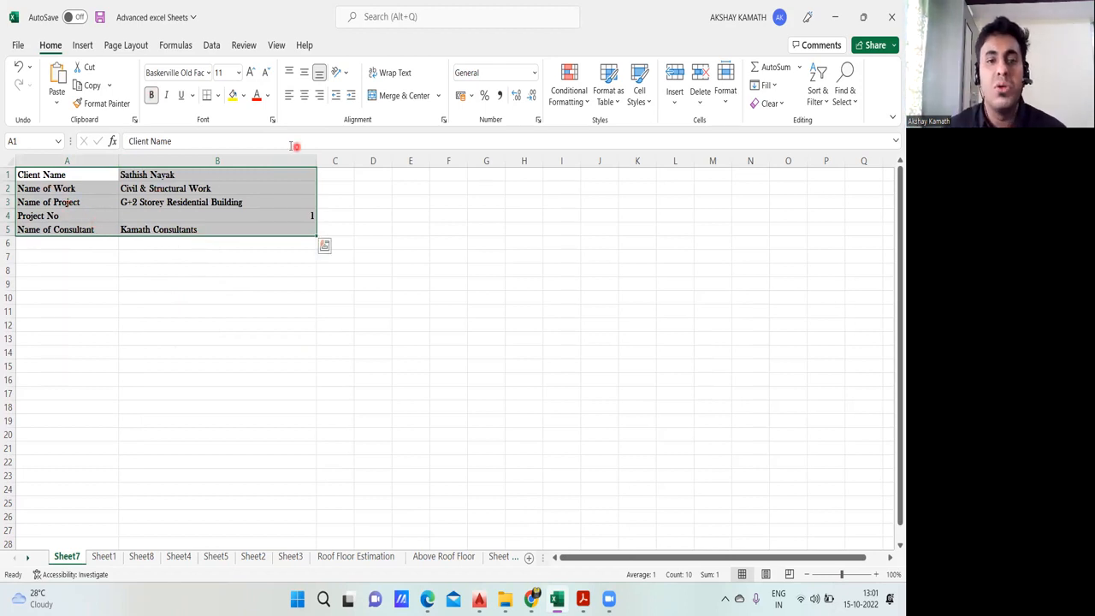
click(168, 343)
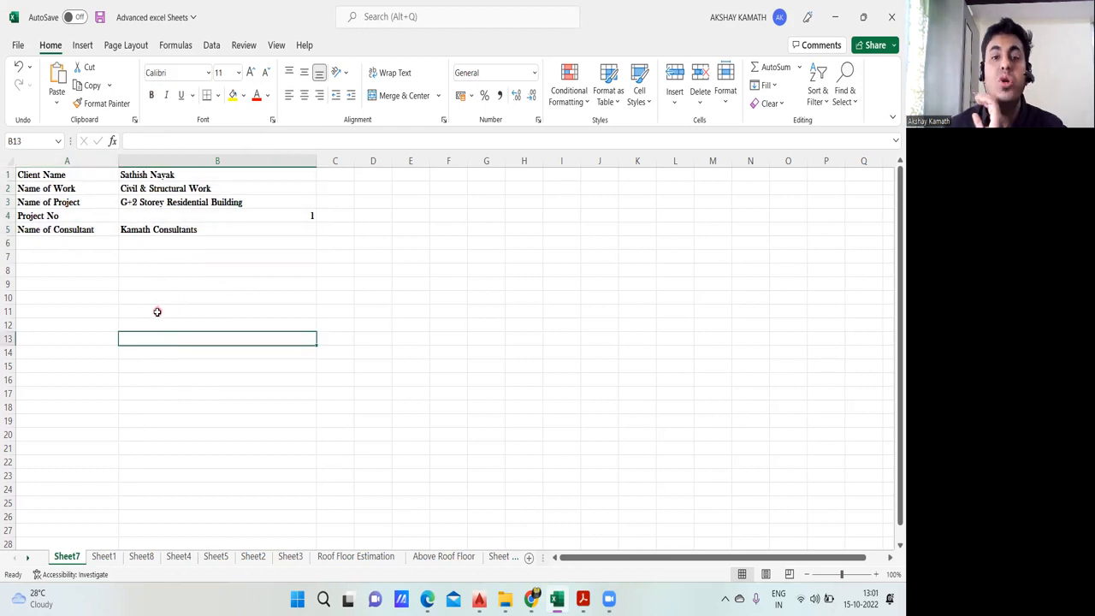
right_click(105, 242)
key(Escape)
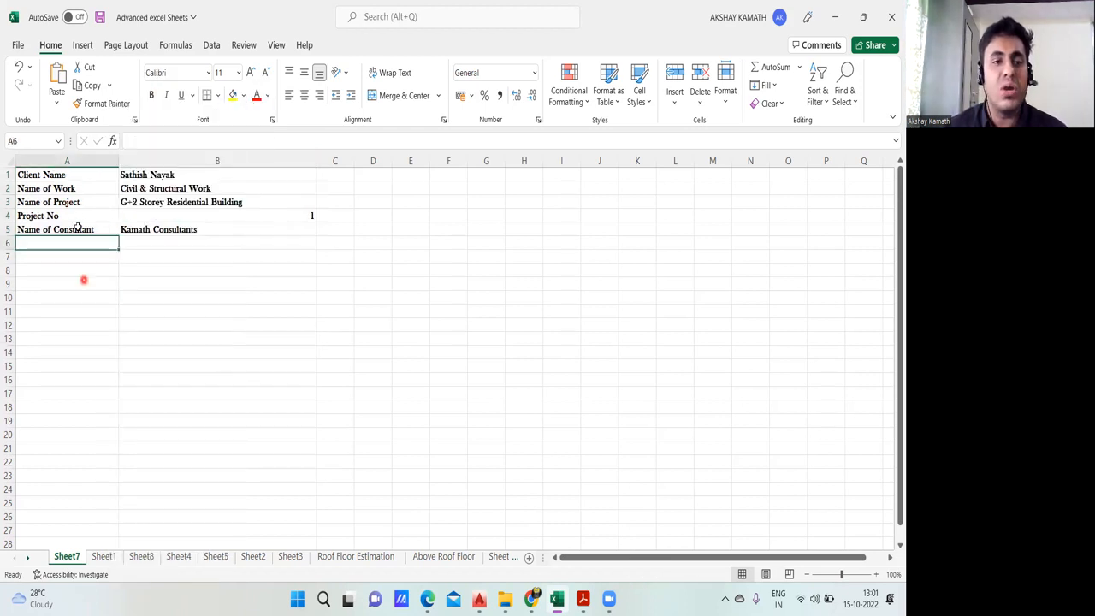
Step: Try centre alignment on the header block A1:B5, but settle on left alignment for all its cells
drag(61, 174, 237, 227)
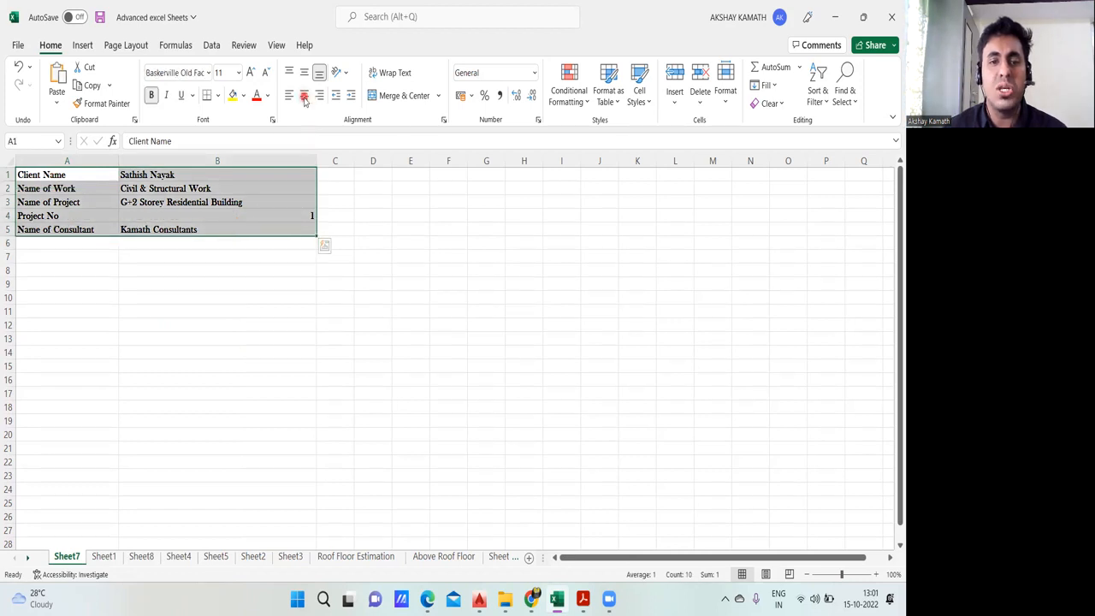
click(304, 96)
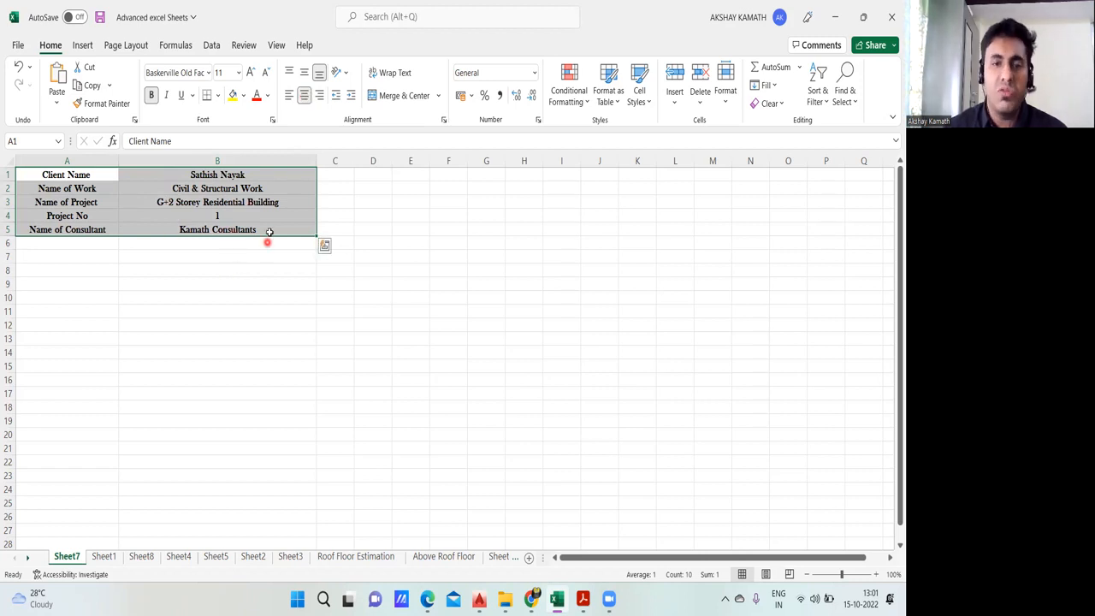
click(291, 95)
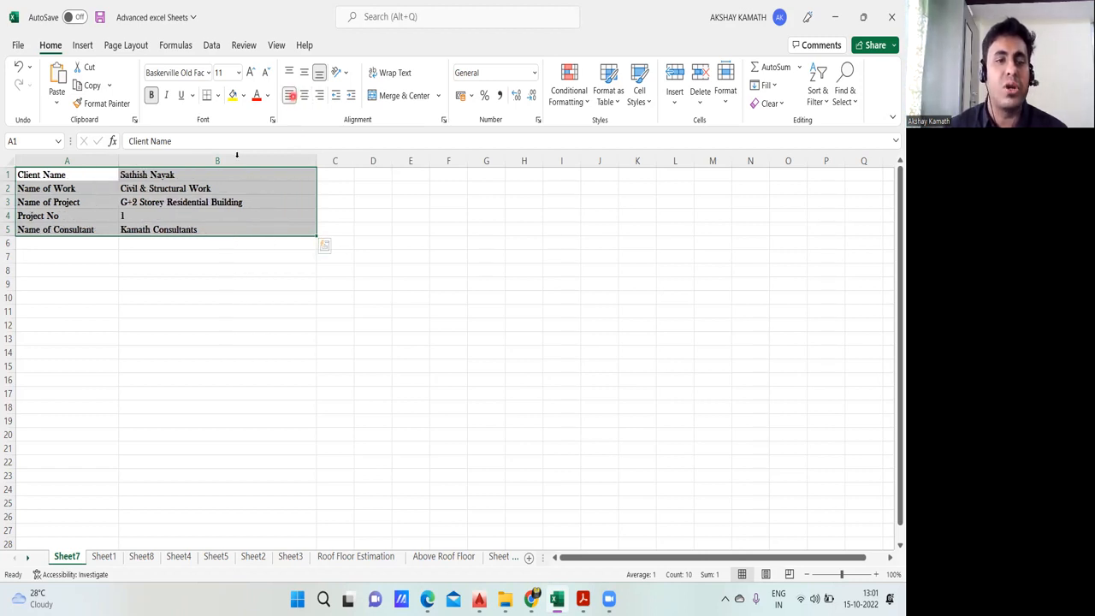
click(133, 287)
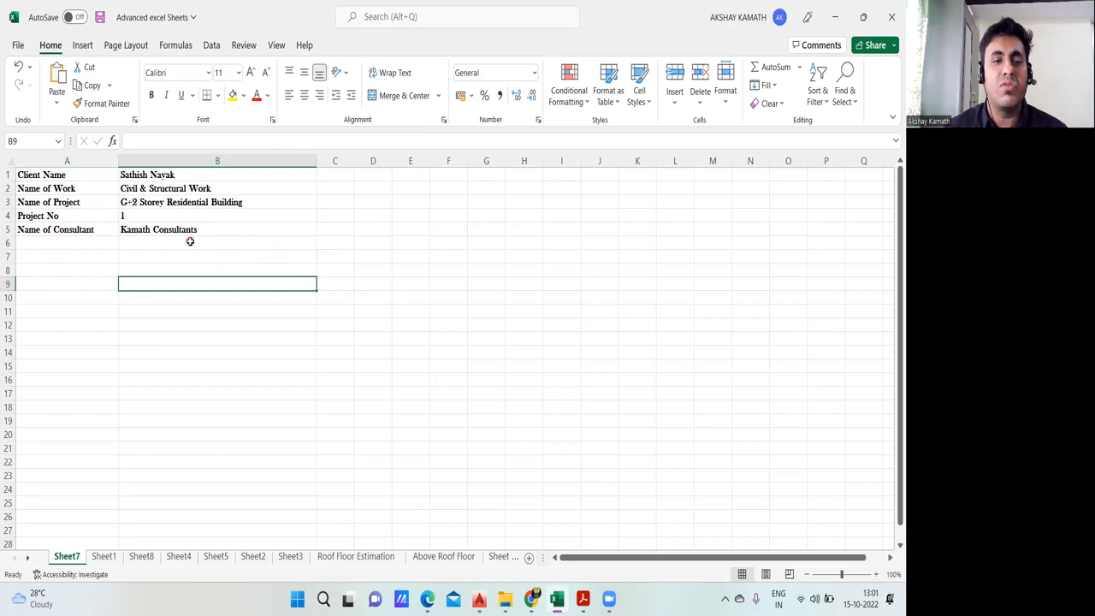
drag(26, 216, 139, 214)
click(120, 270)
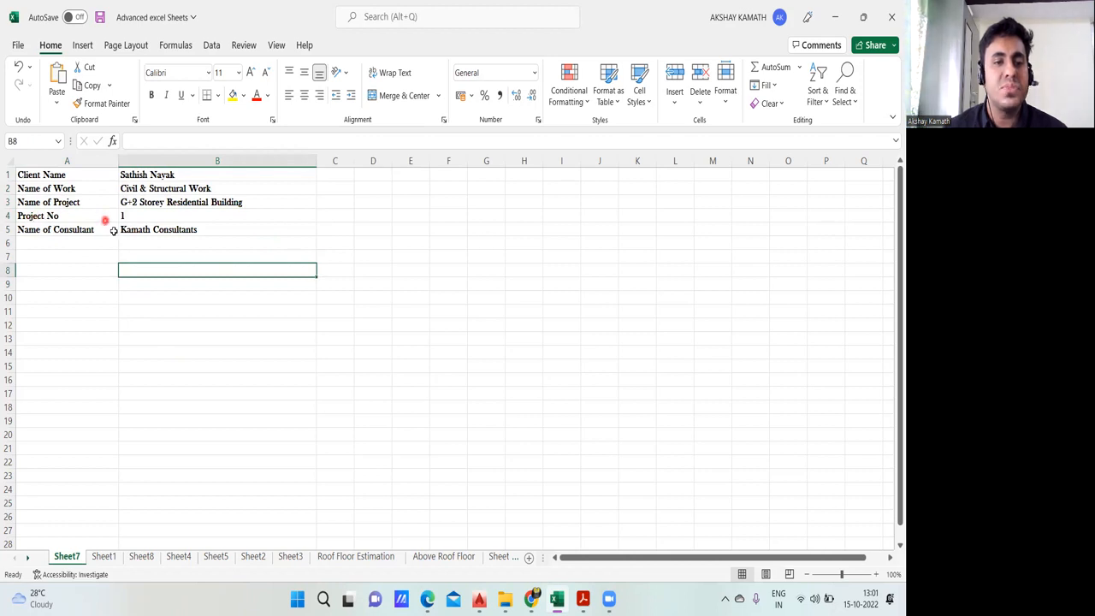
Step: Increase the row height of header rows 1 to 5 together
right_click(8, 174)
key(Escape)
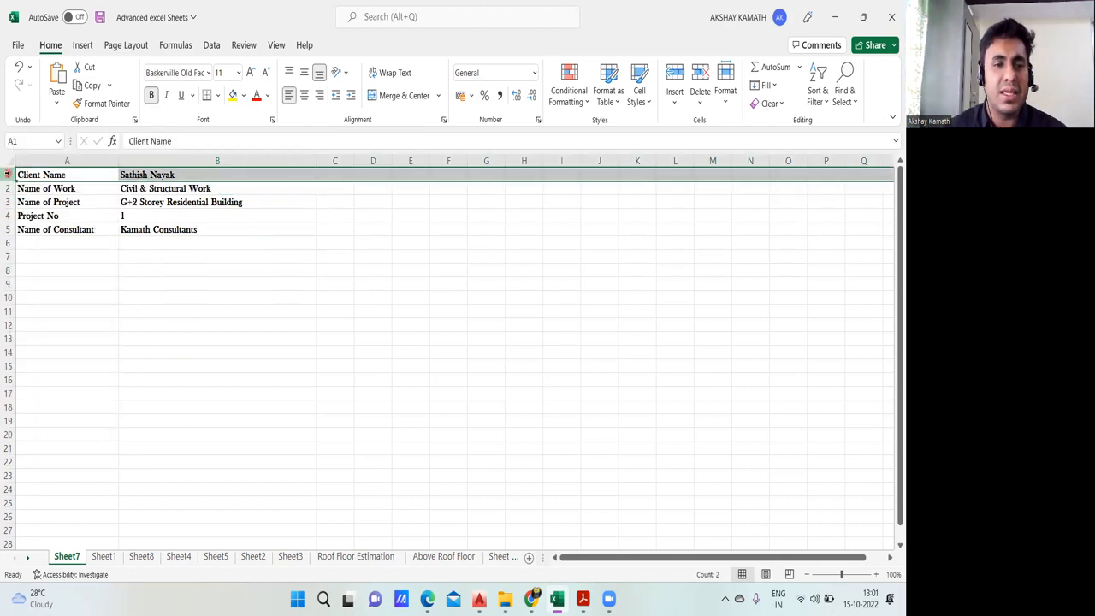
drag(8, 190, 10, 226)
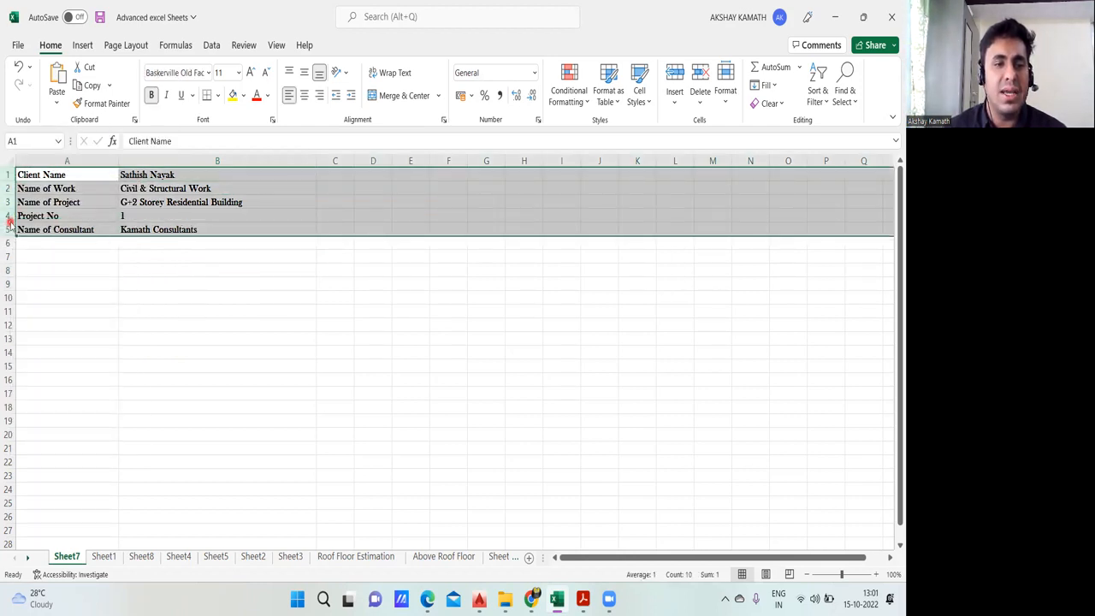
right_click(11, 224)
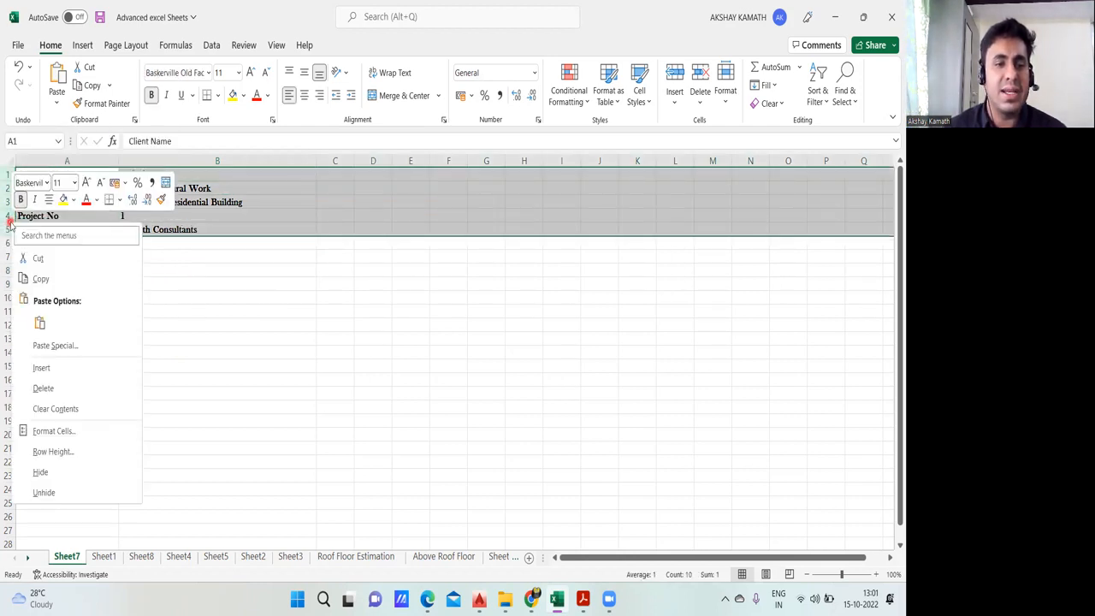
click(53, 451)
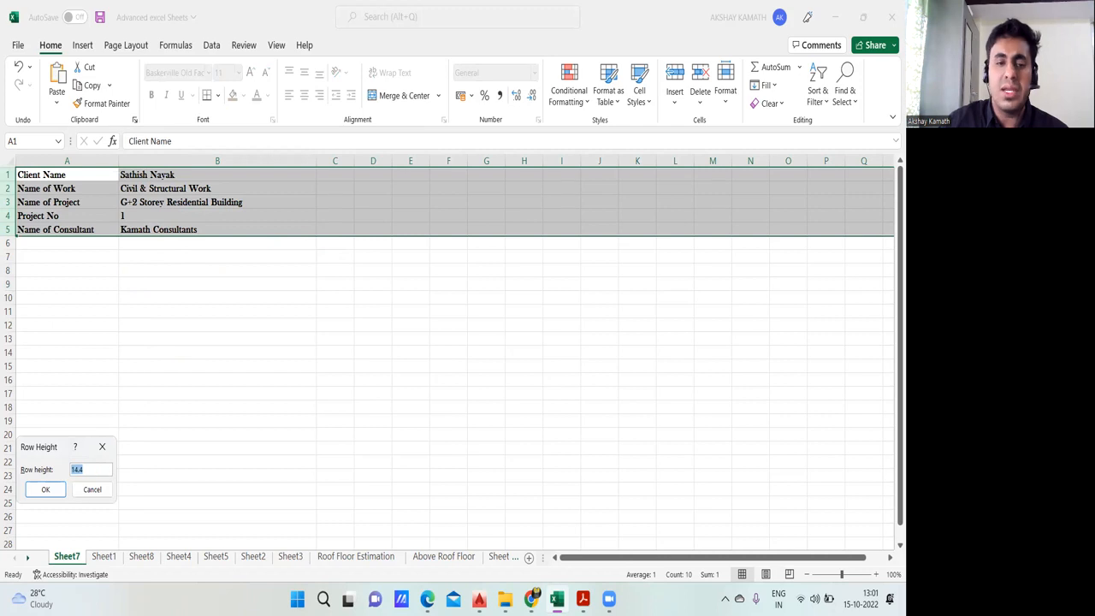
key(Return)
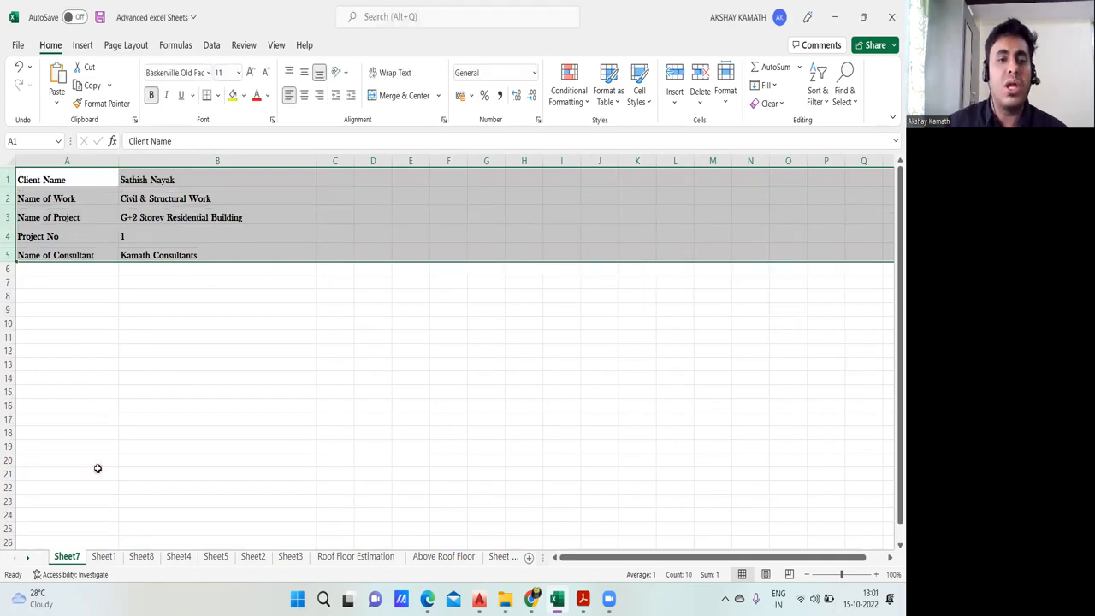
click(128, 417)
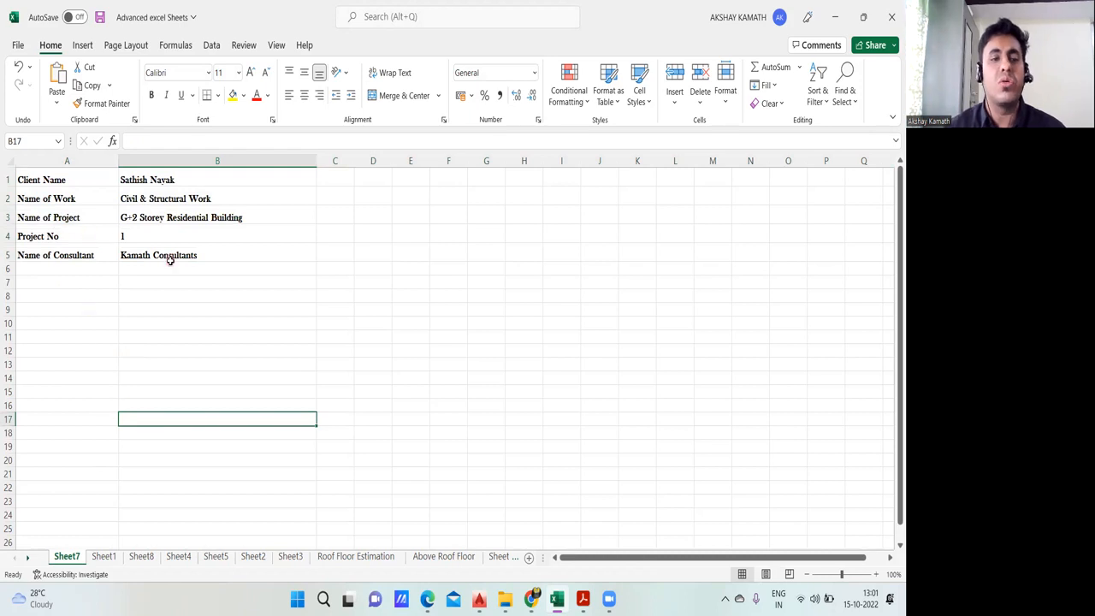
drag(72, 180, 79, 255)
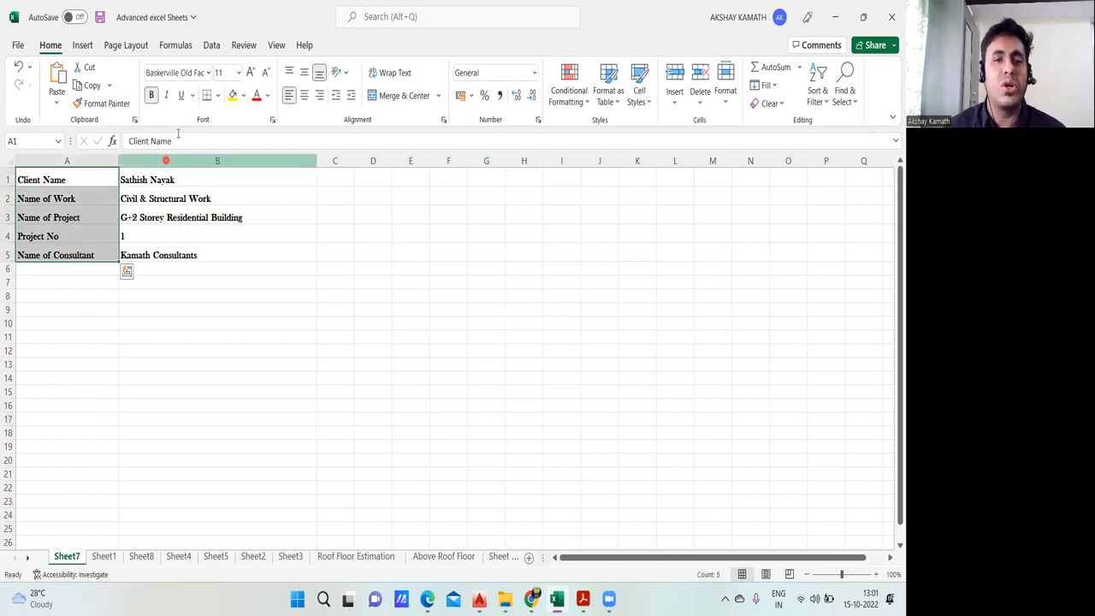
click(245, 97)
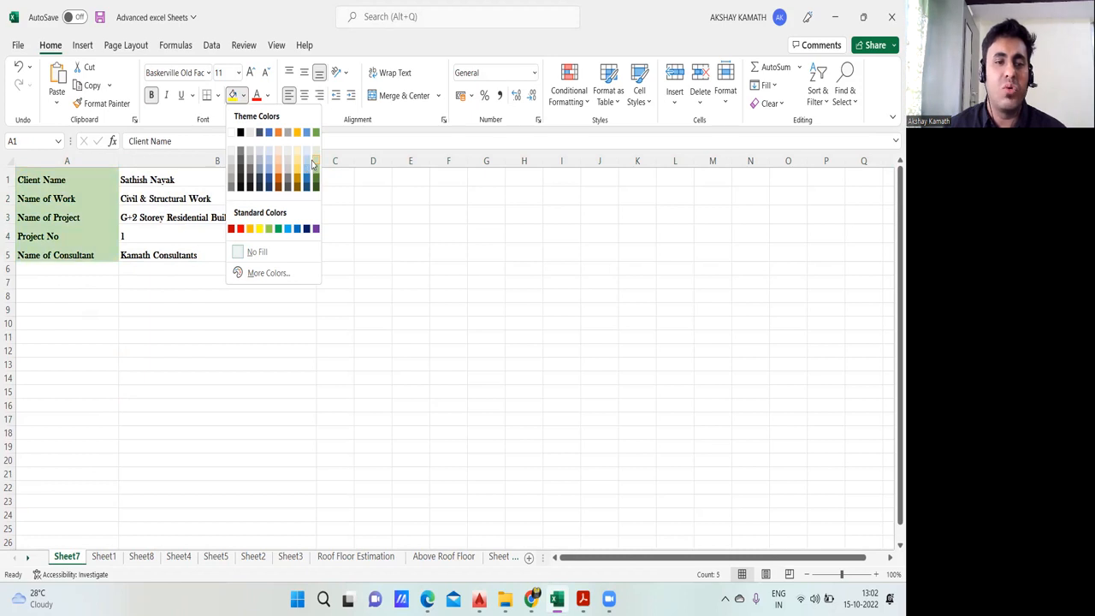
click(135, 296)
click(177, 337)
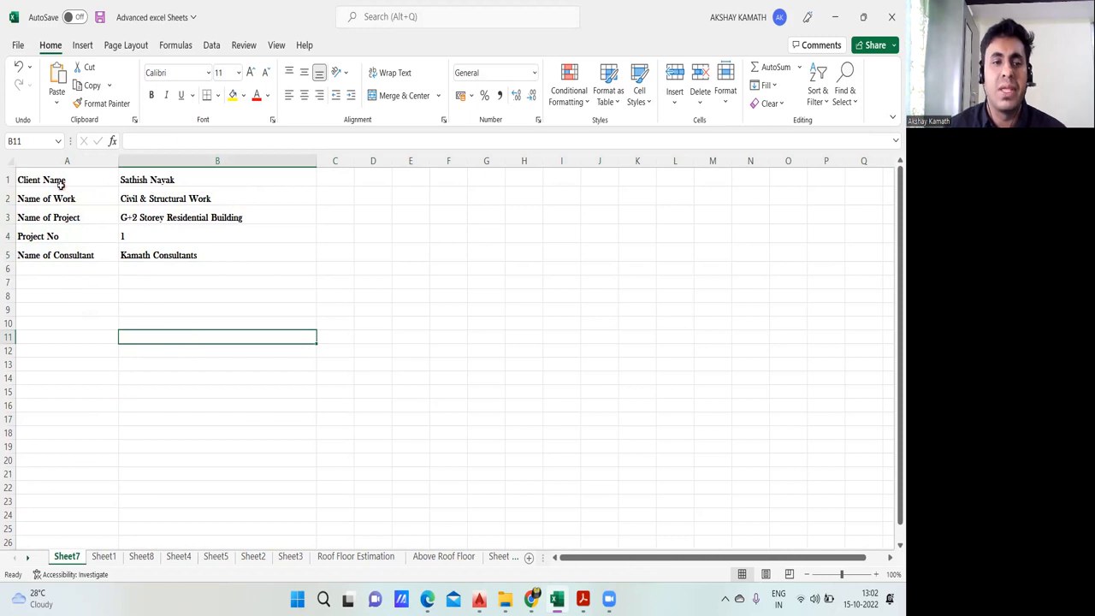
Step: Apply all borders to the project header block A1:B5
drag(53, 178, 241, 249)
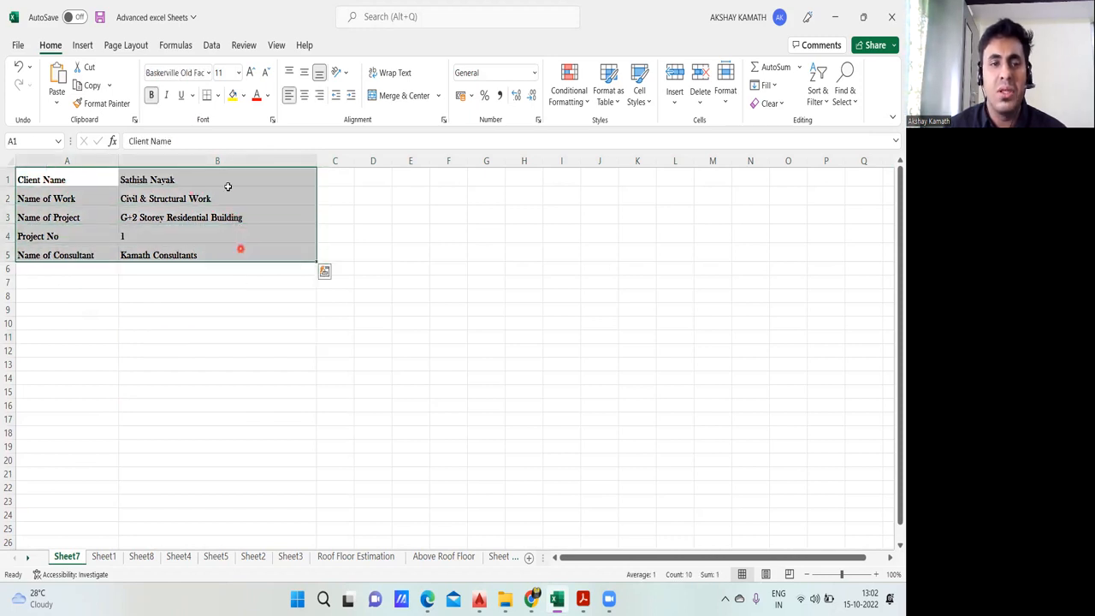
click(220, 96)
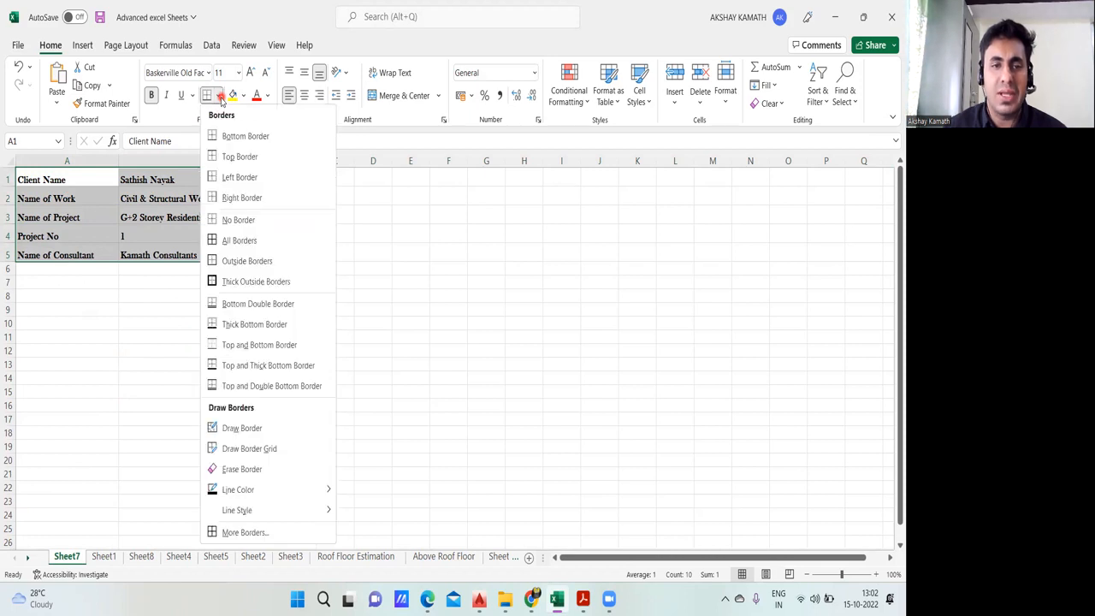
click(239, 241)
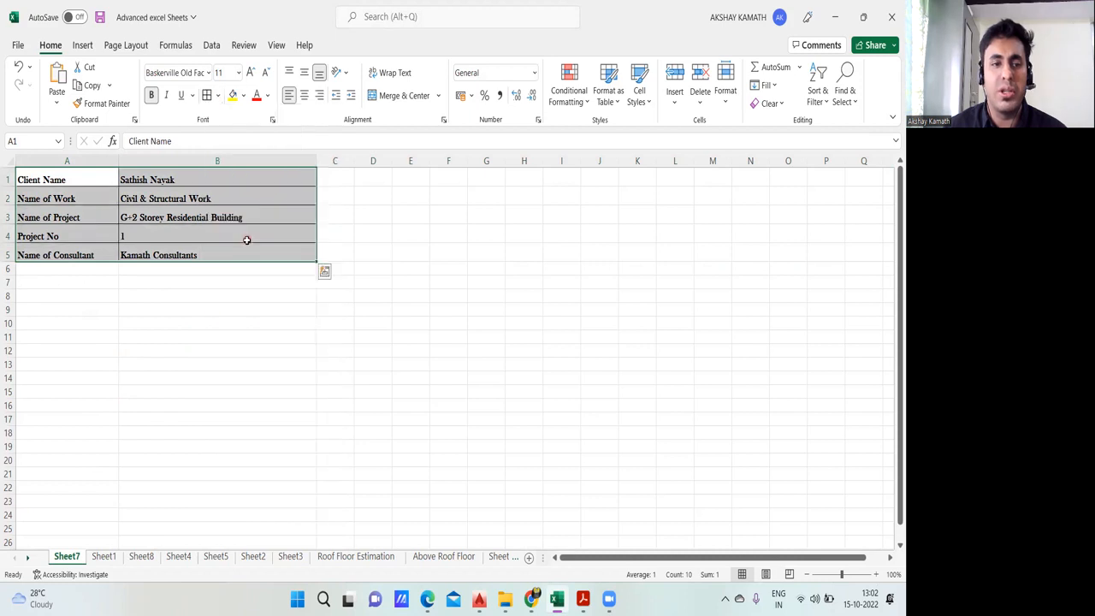
click(205, 336)
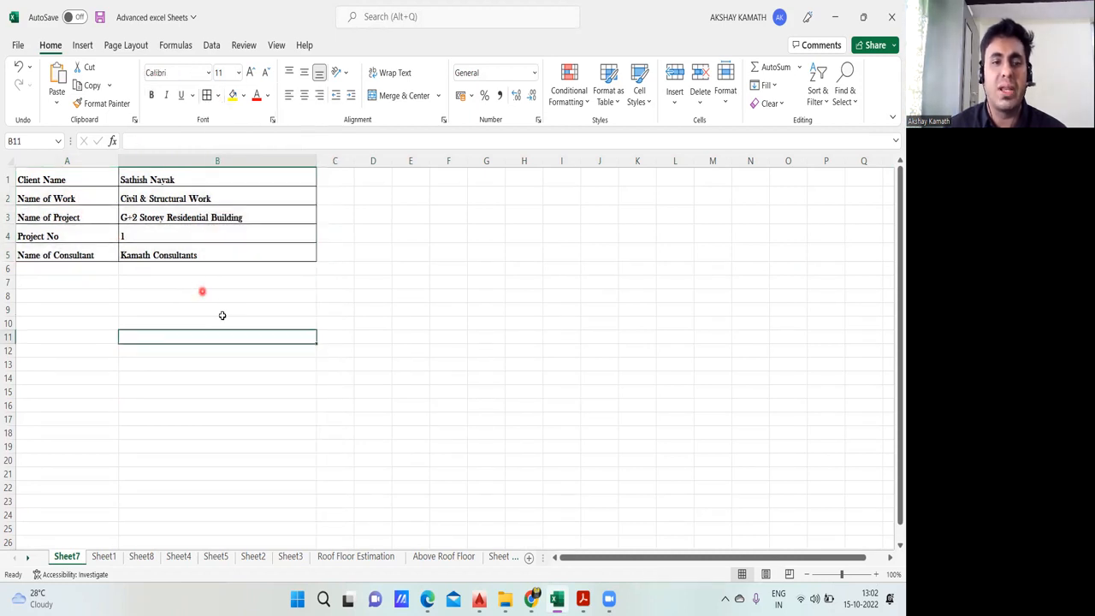
Step: Widen columns B and A and enlarge the font of the header block A1:B5 to size 16
drag(316, 163, 356, 162)
drag(120, 163, 143, 162)
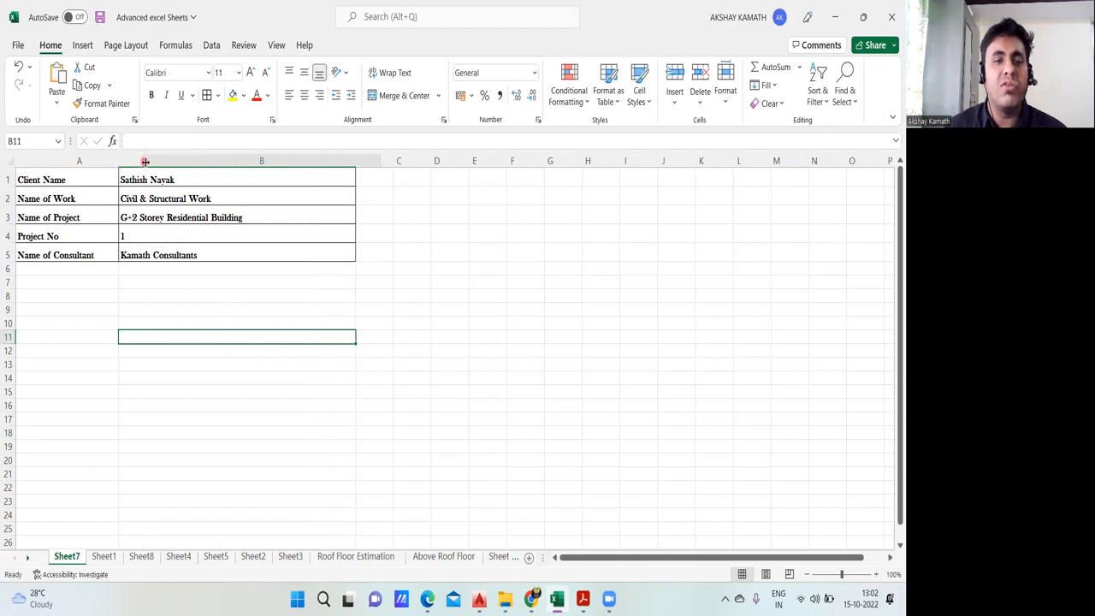
drag(53, 179, 220, 254)
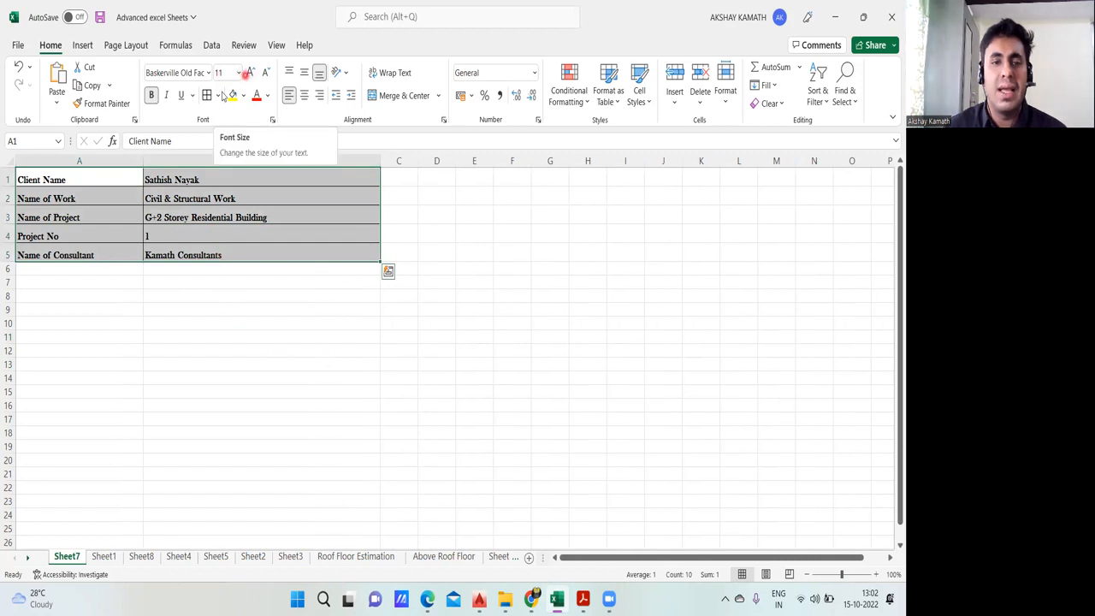
click(239, 73)
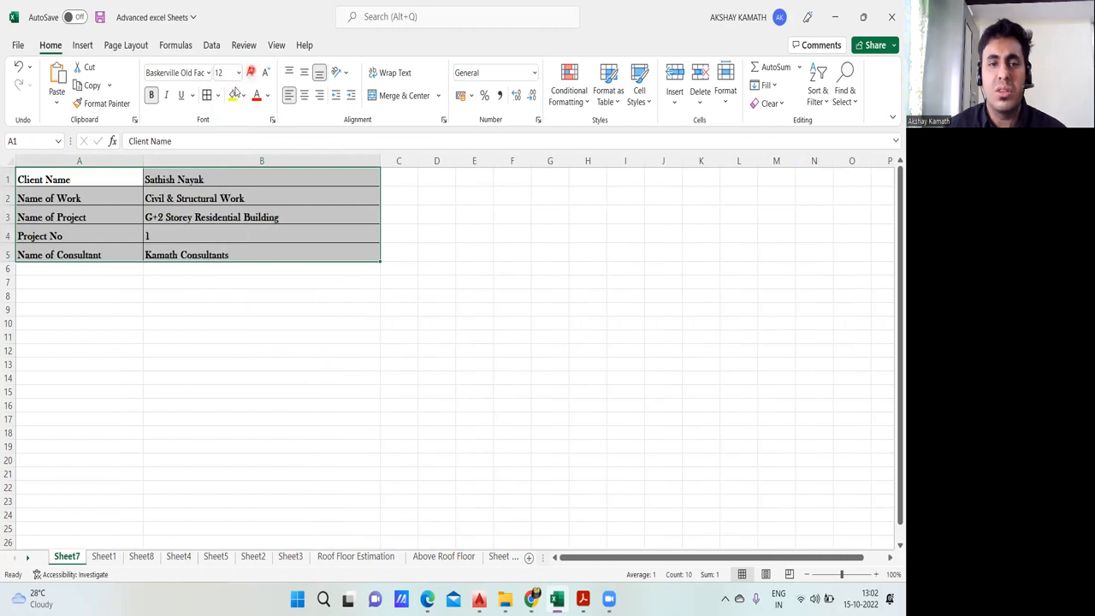
click(250, 73)
click(250, 73)
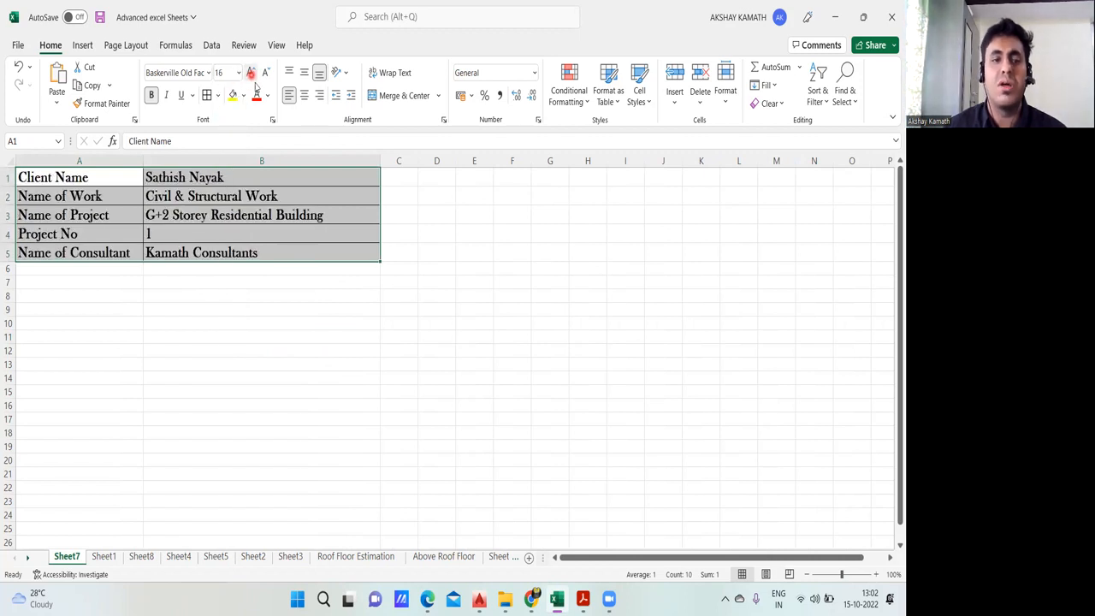
click(334, 476)
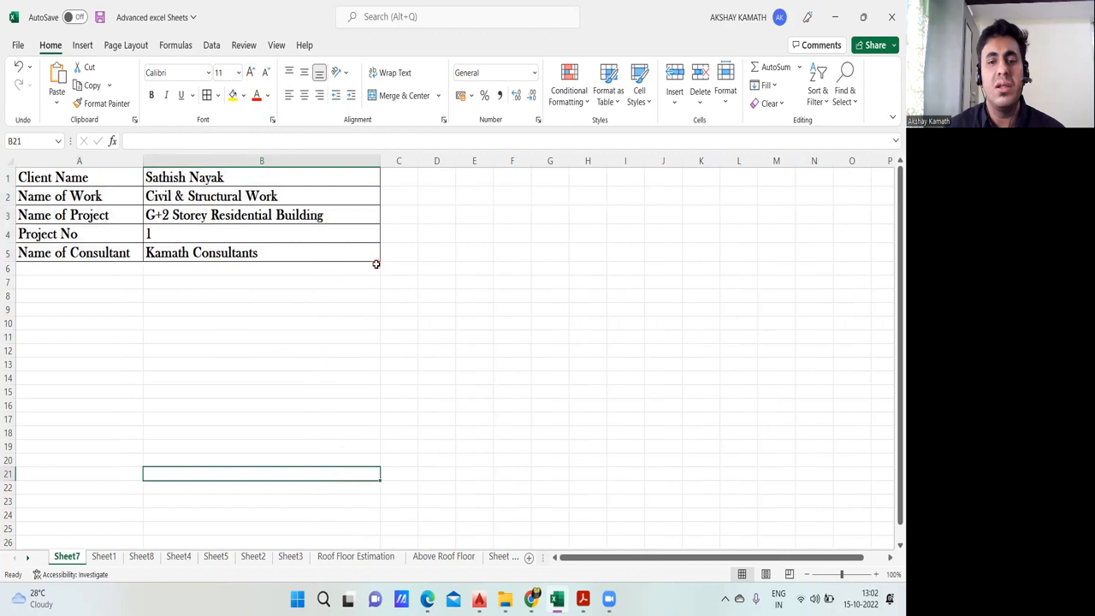
Step: Review the header and measurement table layout on Sheet1, and return to Sheet7
click(397, 320)
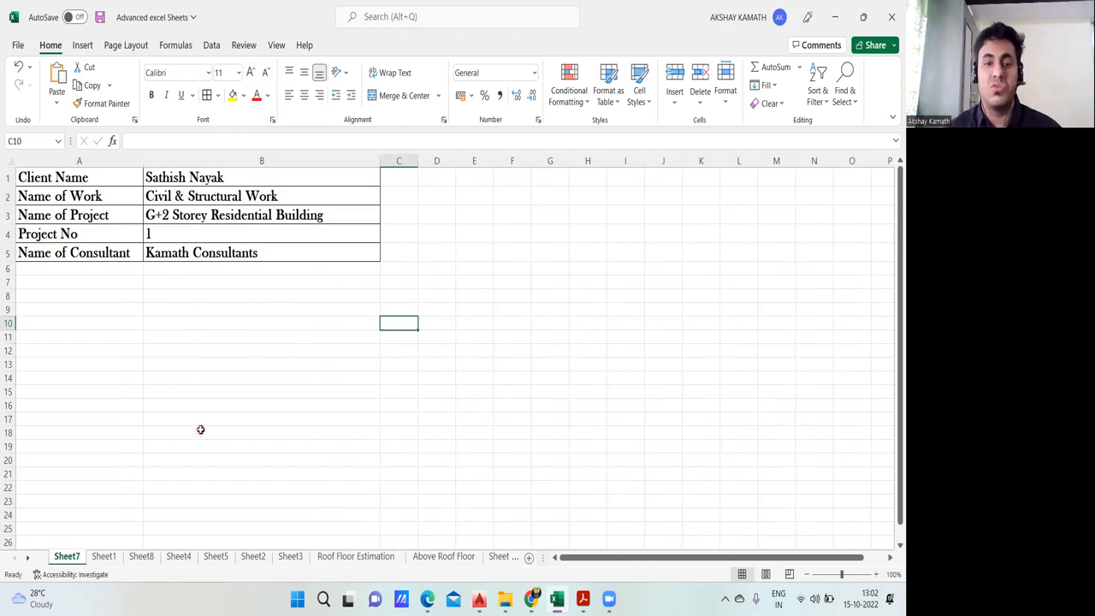
click(103, 556)
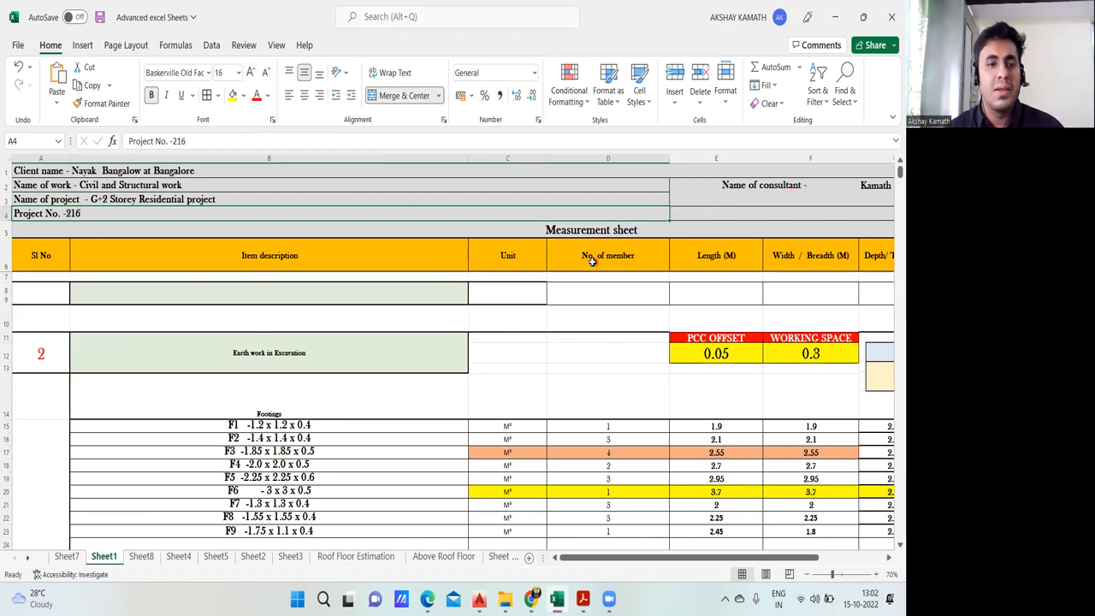
click(68, 558)
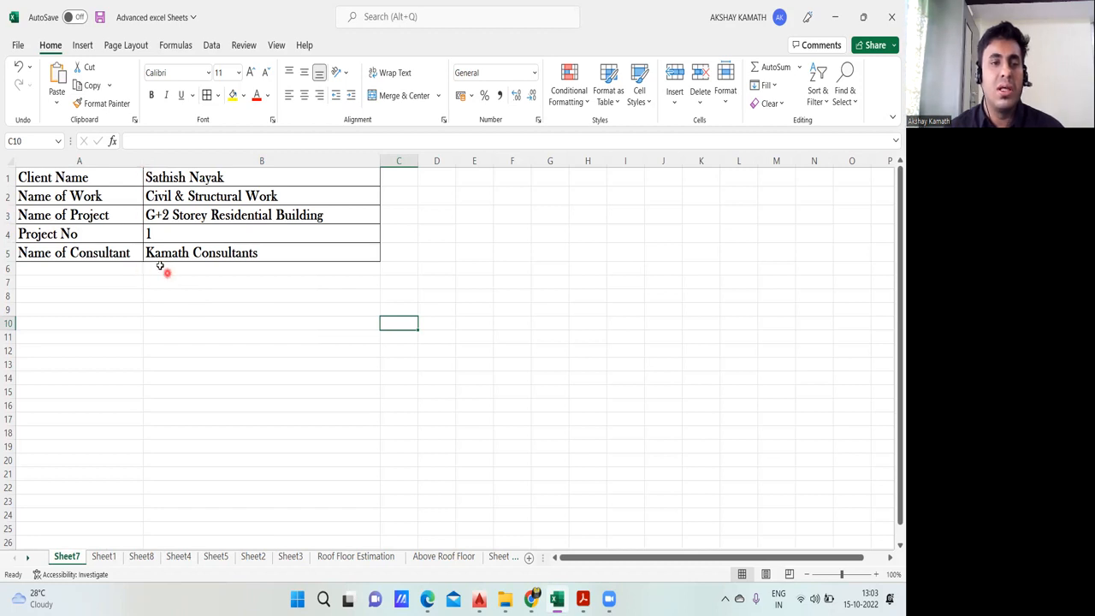
Step: Check how the header labels and values are written on Sheet1, and return to Sheet7
click(103, 175)
double_click(105, 176)
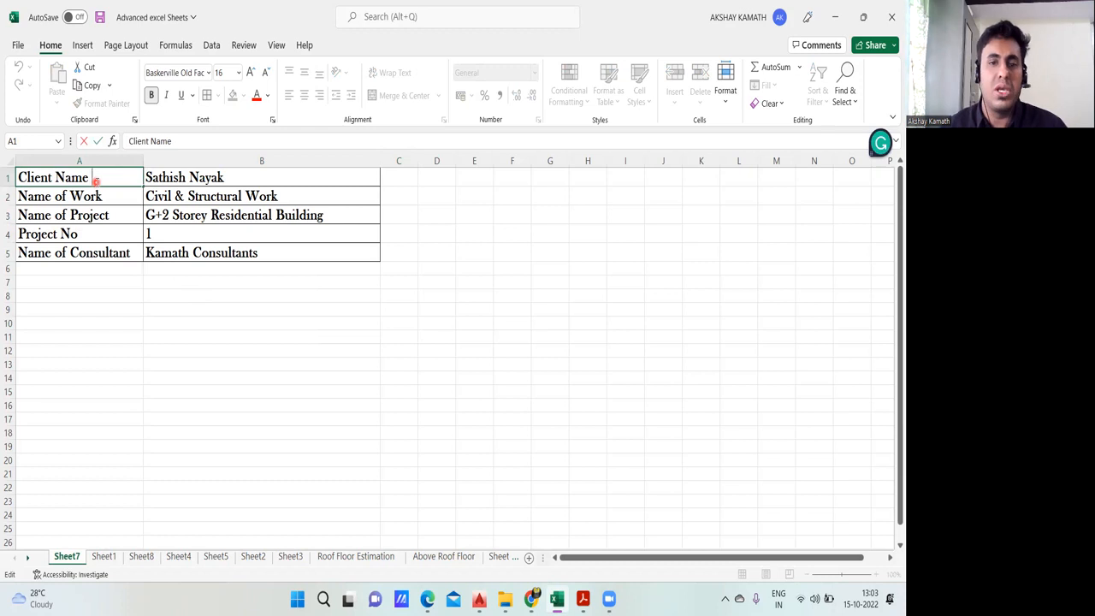
click(200, 308)
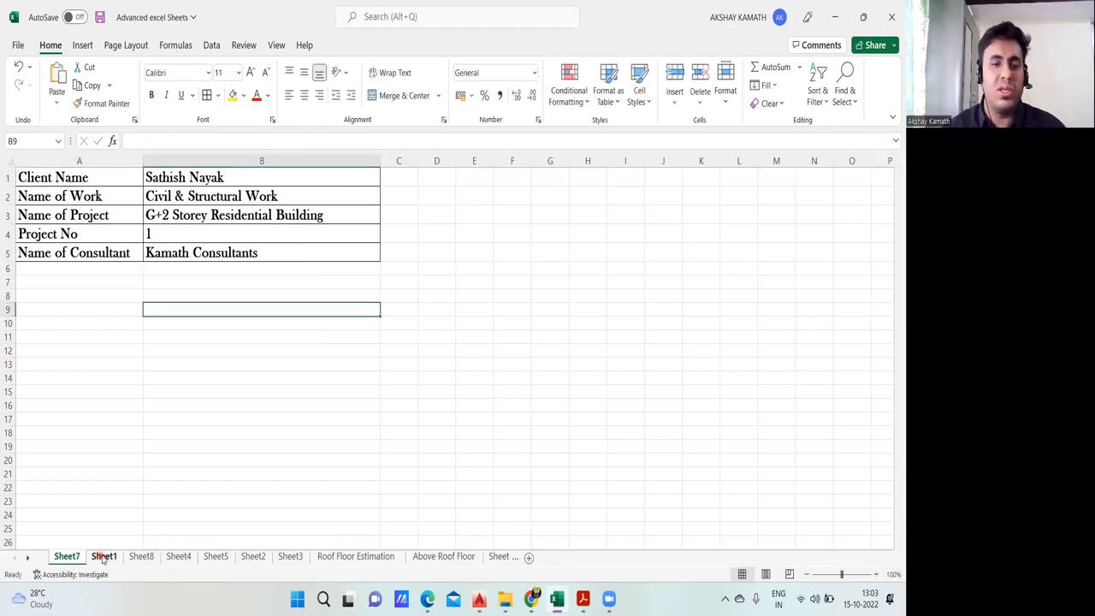
click(103, 557)
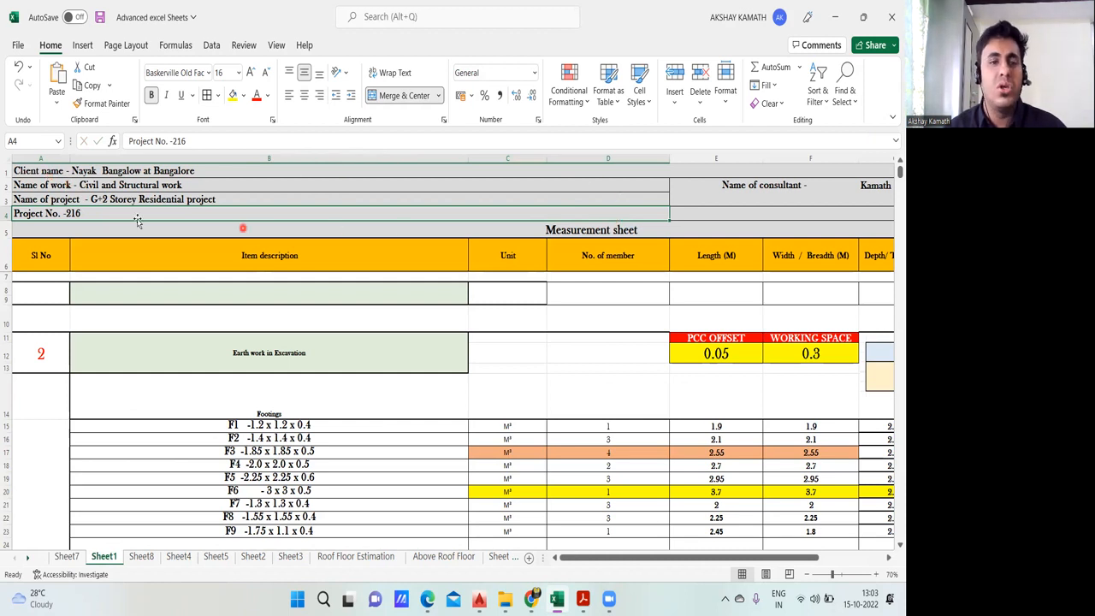
click(67, 556)
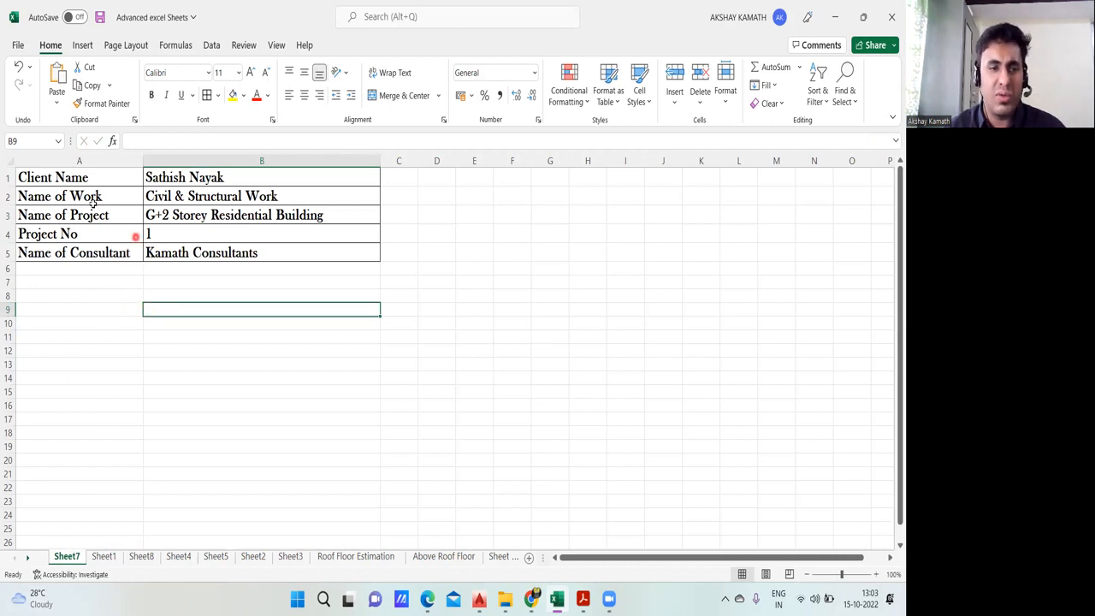
Step: Copy the header block A1:B5 to D1 and widen columns D and E to fit the text
drag(68, 180, 290, 249)
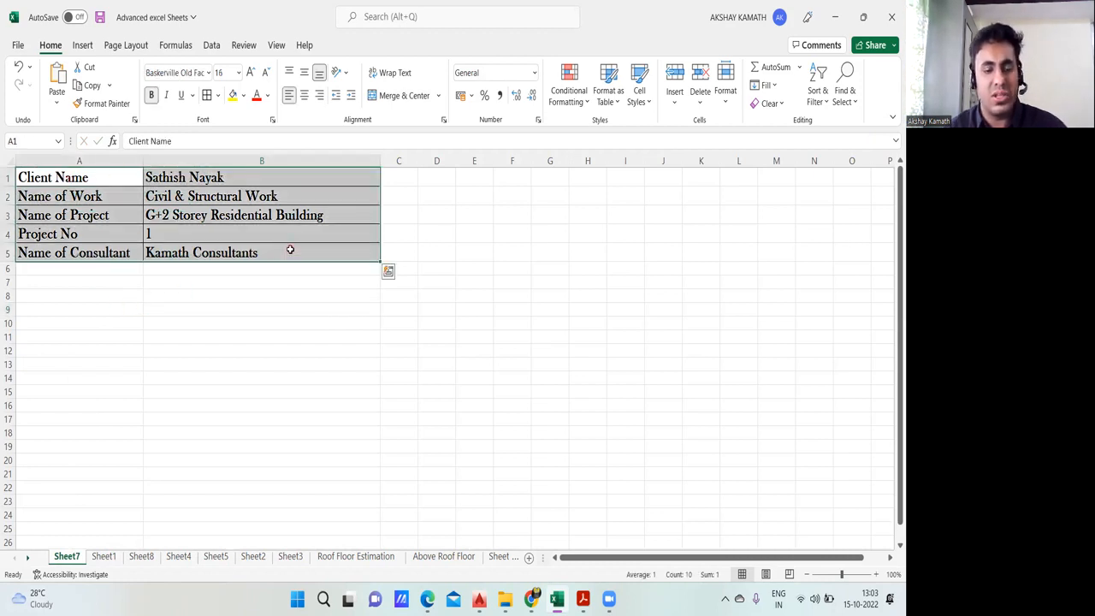
key(ctrl+c)
click(442, 179)
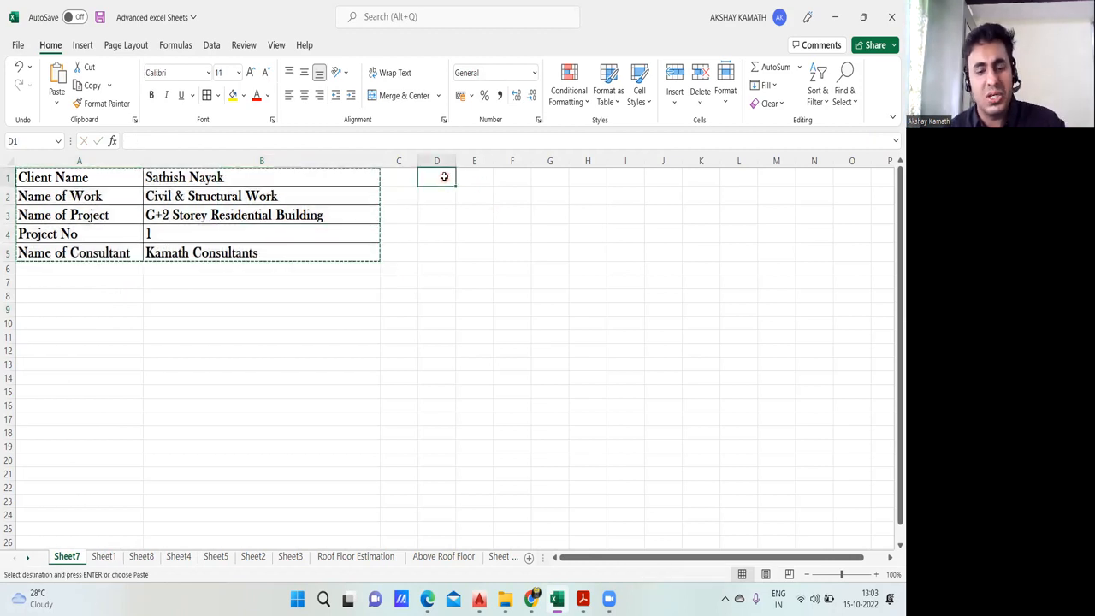
key(ctrl+v)
click(506, 346)
drag(455, 161, 785, 161)
Step: Add a hyphen after the Client Name label in D1
click(589, 177)
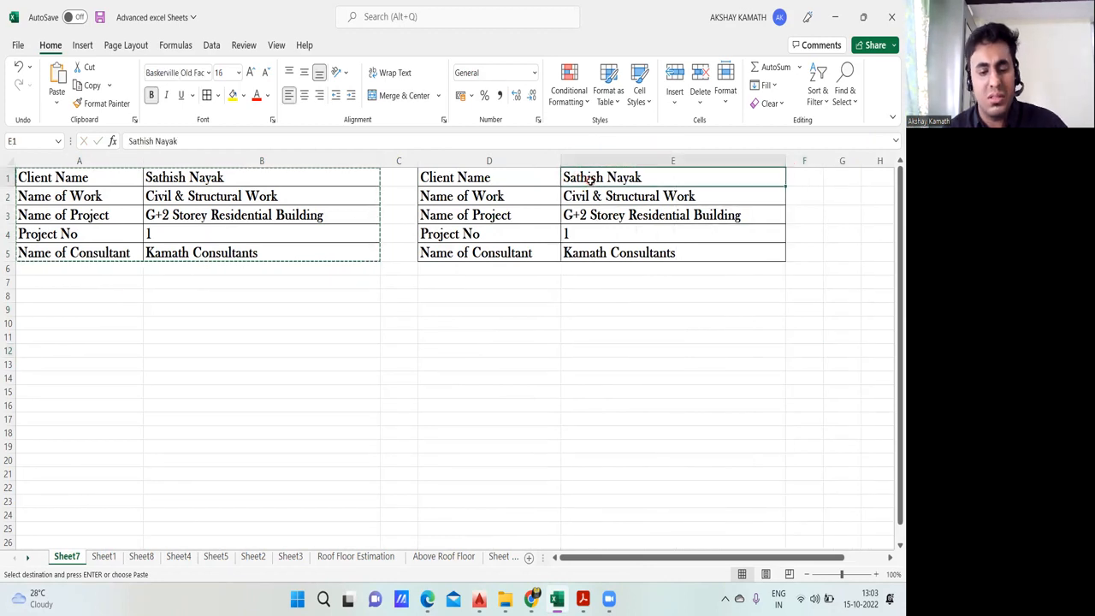
double_click(519, 177)
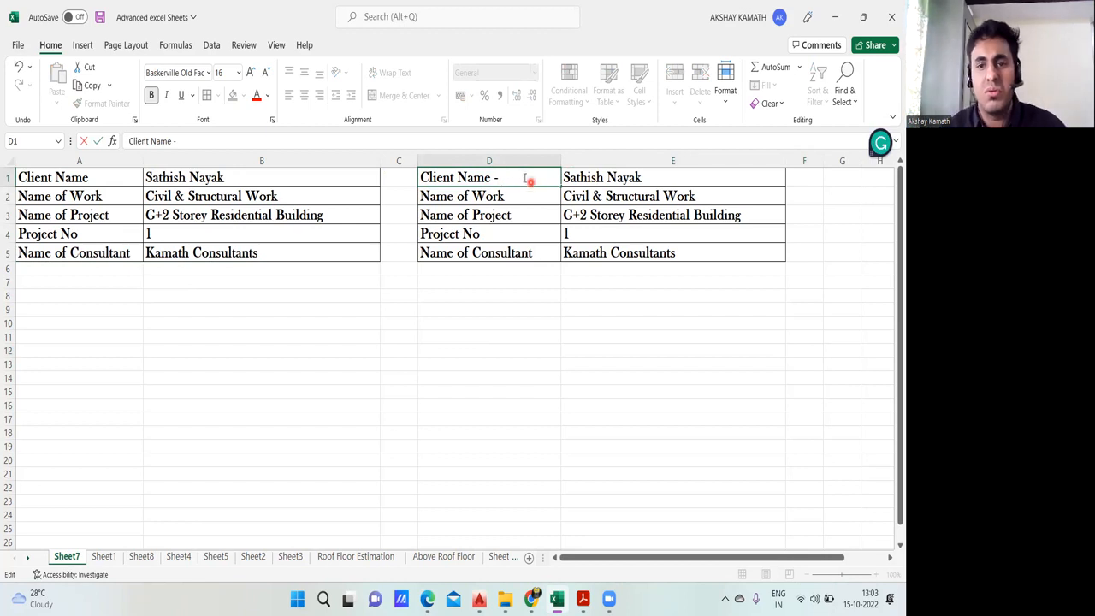
click(572, 173)
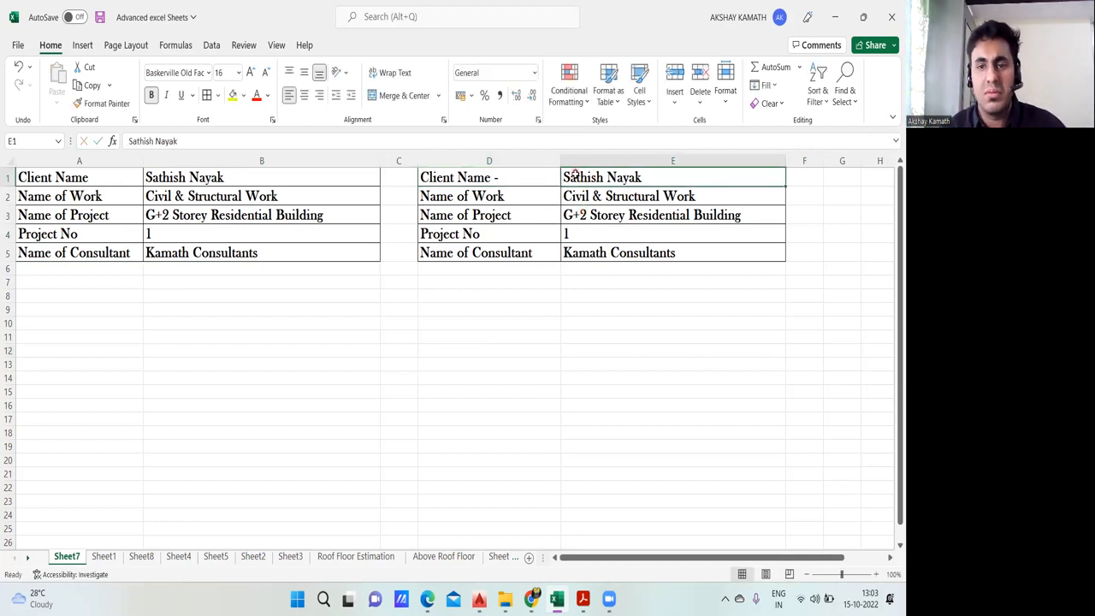
double_click(525, 178)
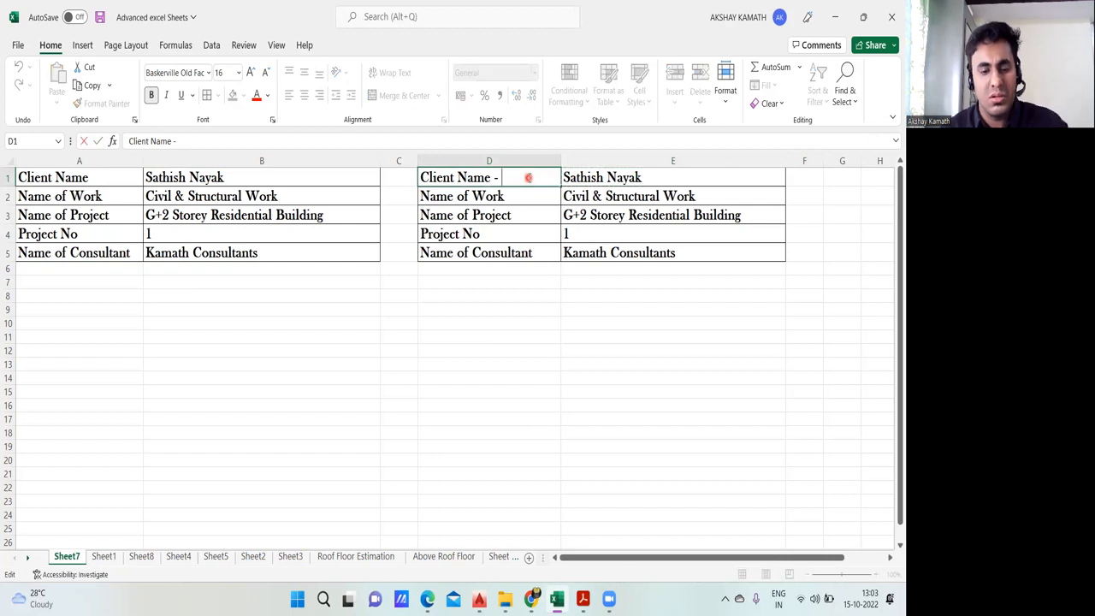
click(572, 173)
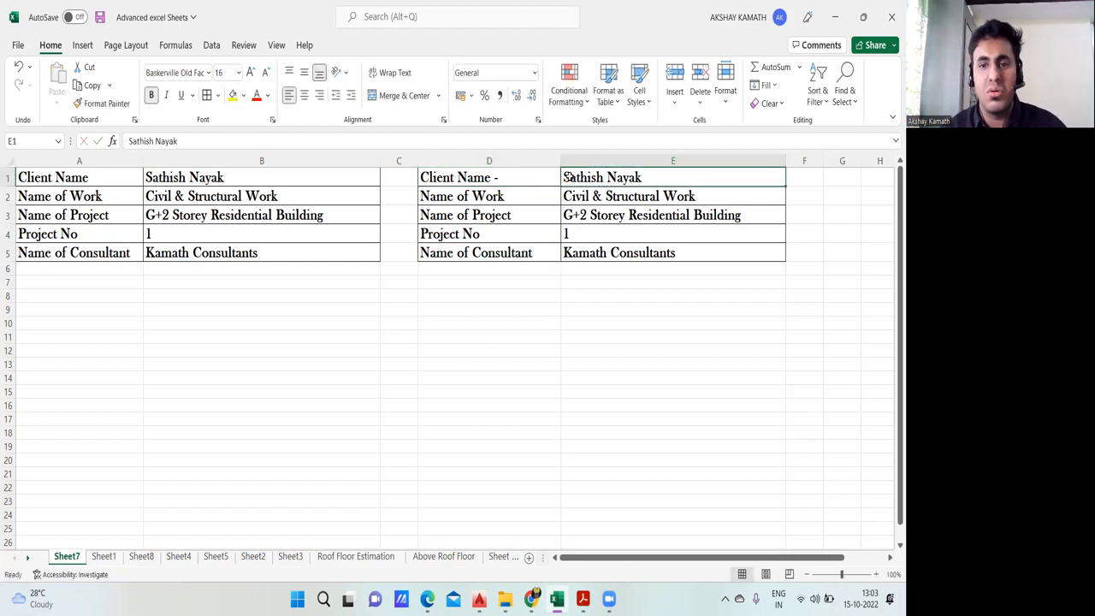
Step: Copy the client's name from E1 to the end of the label in D1 and widen column D to fit it
mouse_move(568, 177)
mouse_down()
mouse_move(643, 179)
mouse_move(578, 177)
mouse_up()
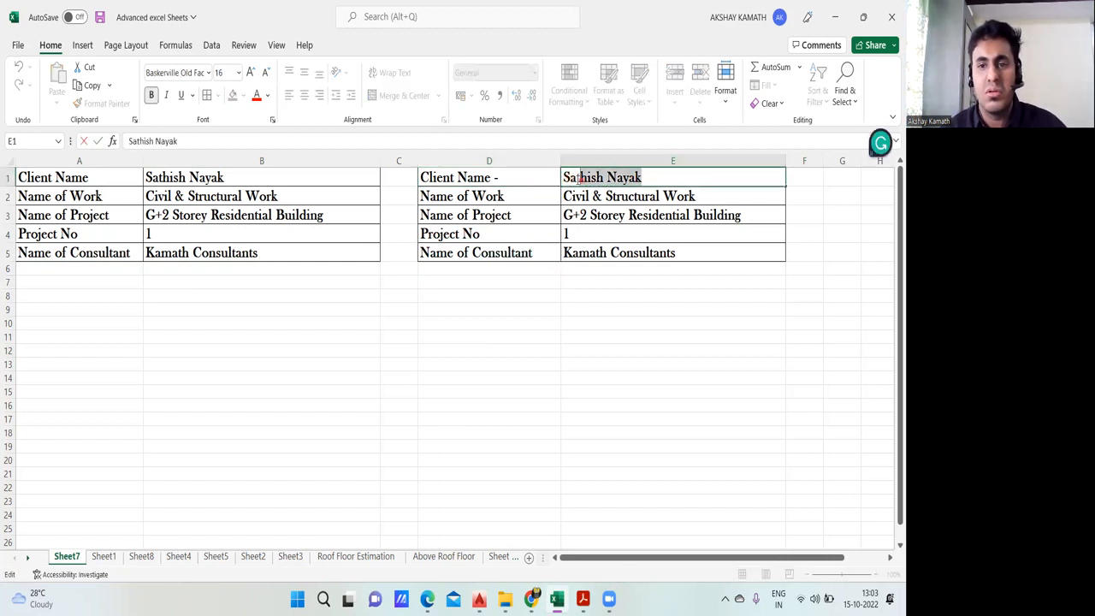
key(ctrl+c)
click(499, 177)
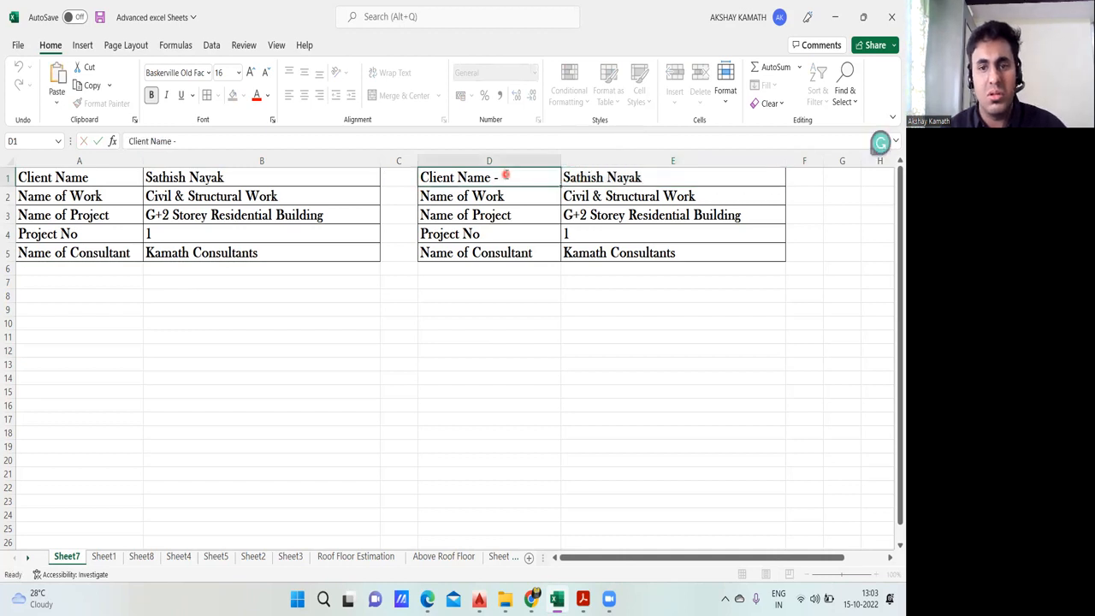
double_click(505, 176)
key(ctrl+v)
drag(559, 161, 660, 171)
click(593, 319)
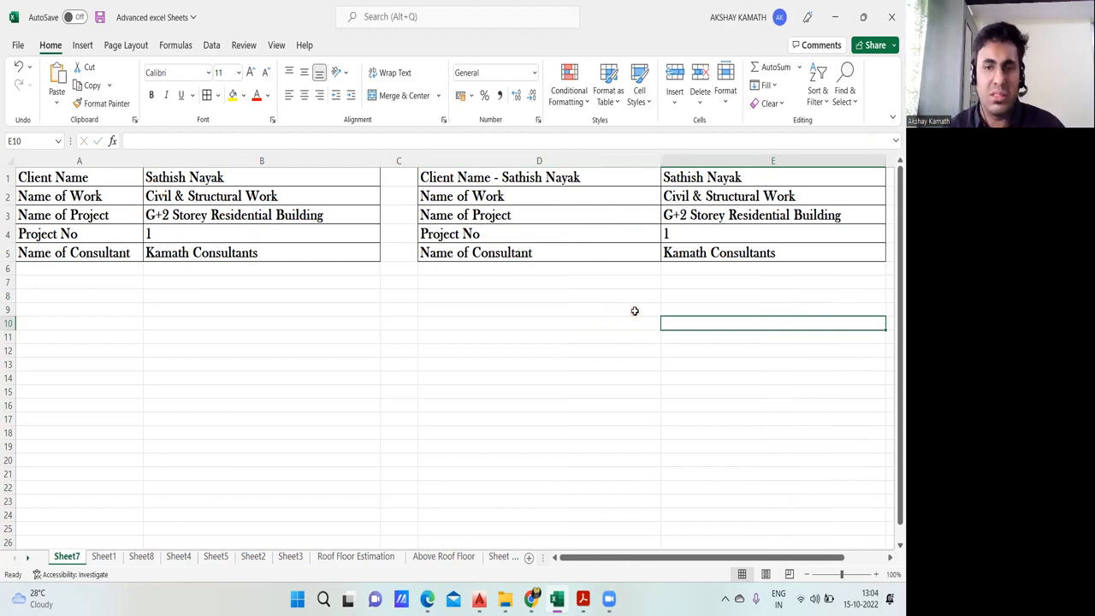
click(706, 197)
key(ctrl+c)
click(536, 195)
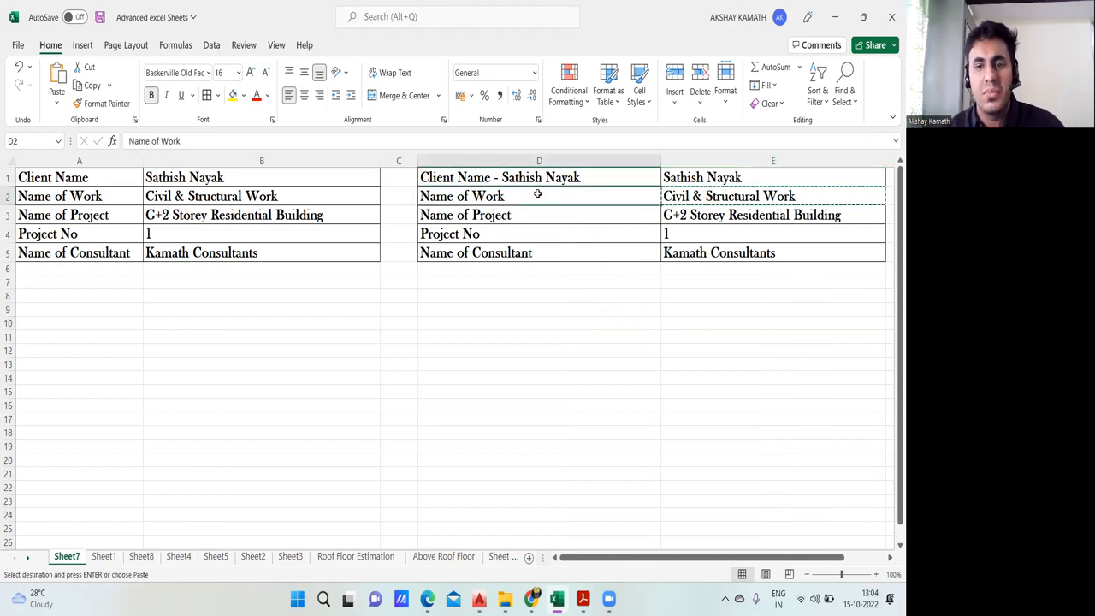
double_click(538, 194)
click(564, 299)
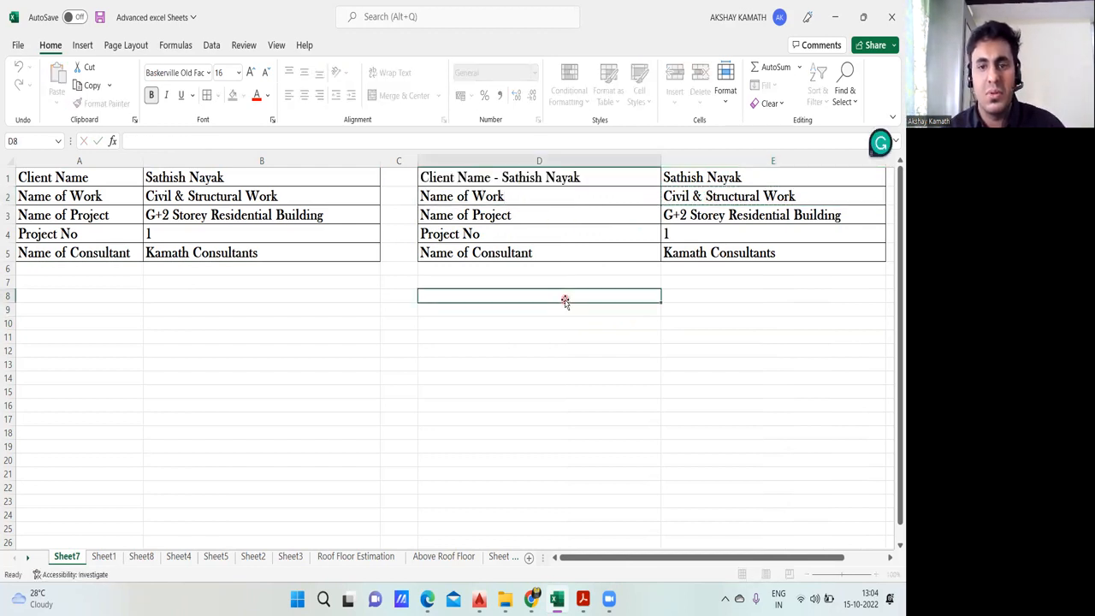
Step: Add a hyphen after the Name of Work label in D2
click(519, 199)
double_click(519, 198)
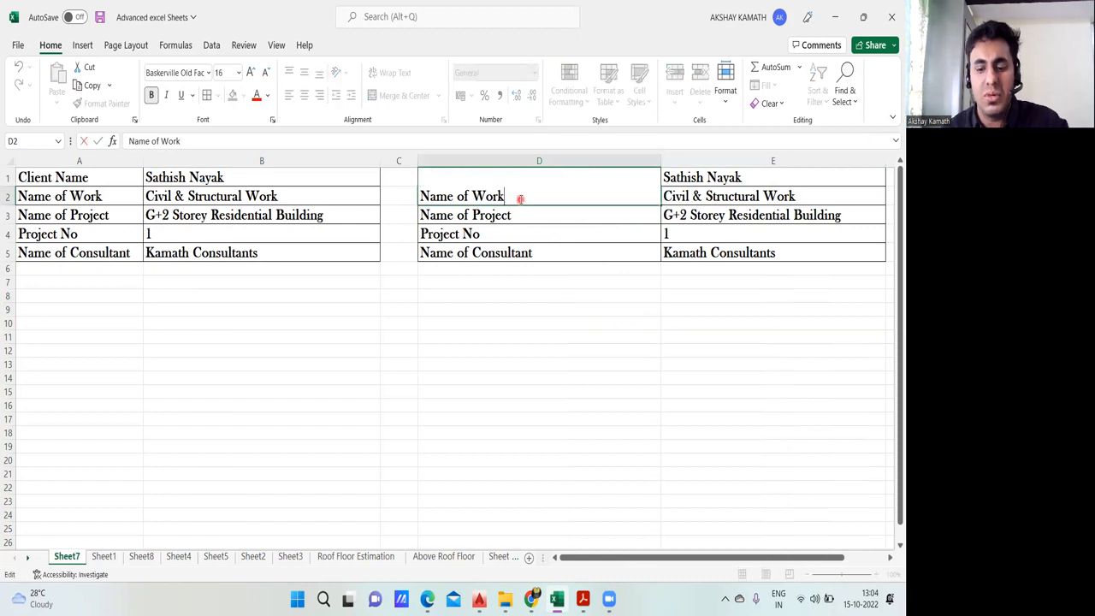
text(-)
click(551, 313)
click(677, 198)
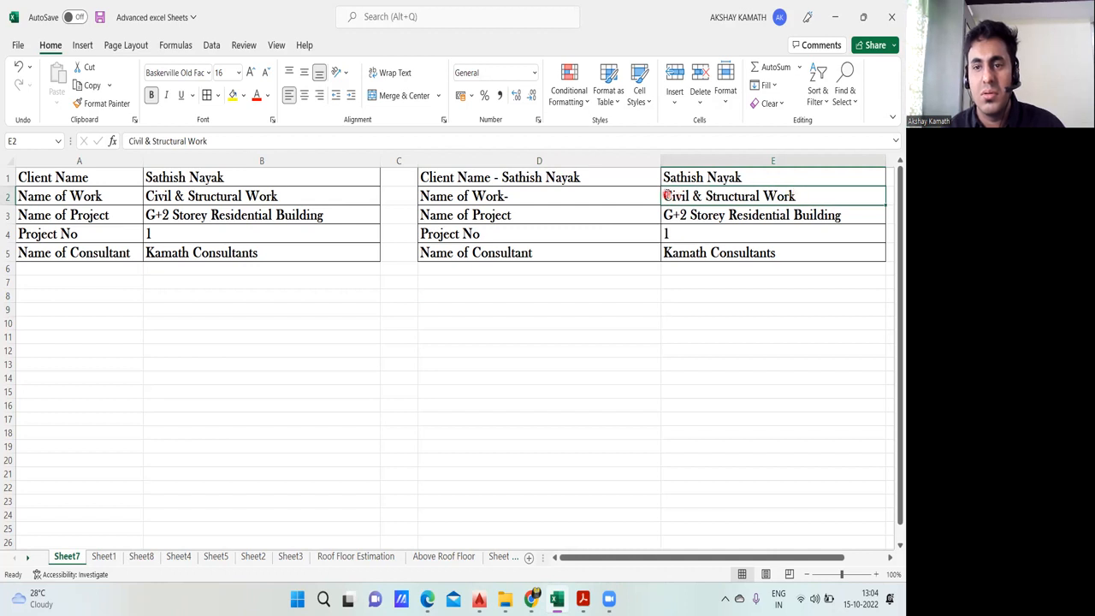
double_click(667, 195)
drag(665, 196, 796, 196)
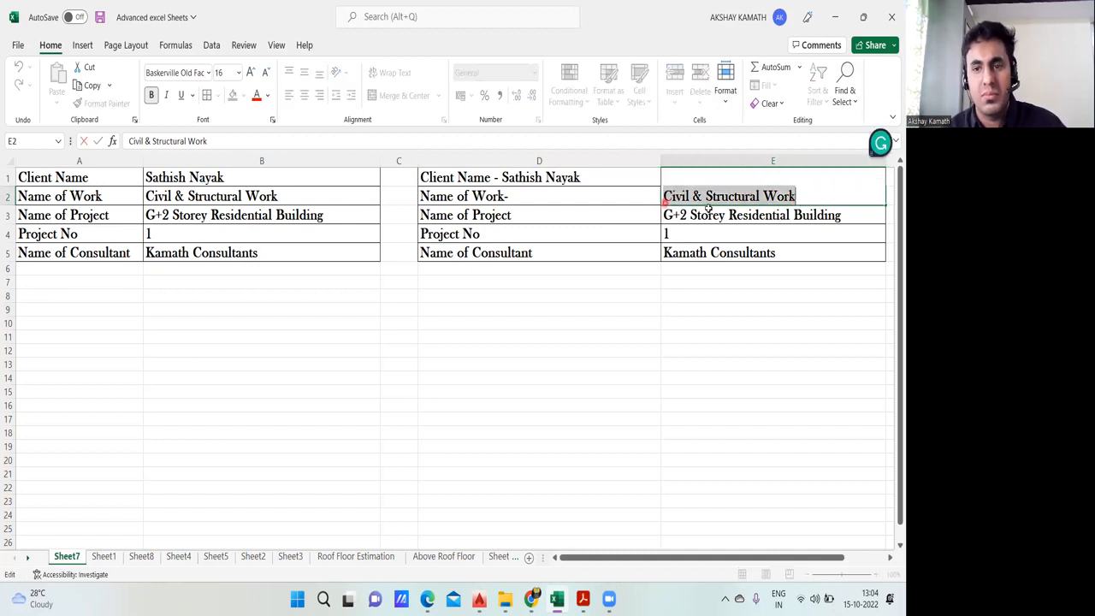
click(704, 293)
Step: Copy the text "Civil & Structural Work" from E2 to the end of the Name of Work label in D2
double_click(667, 196)
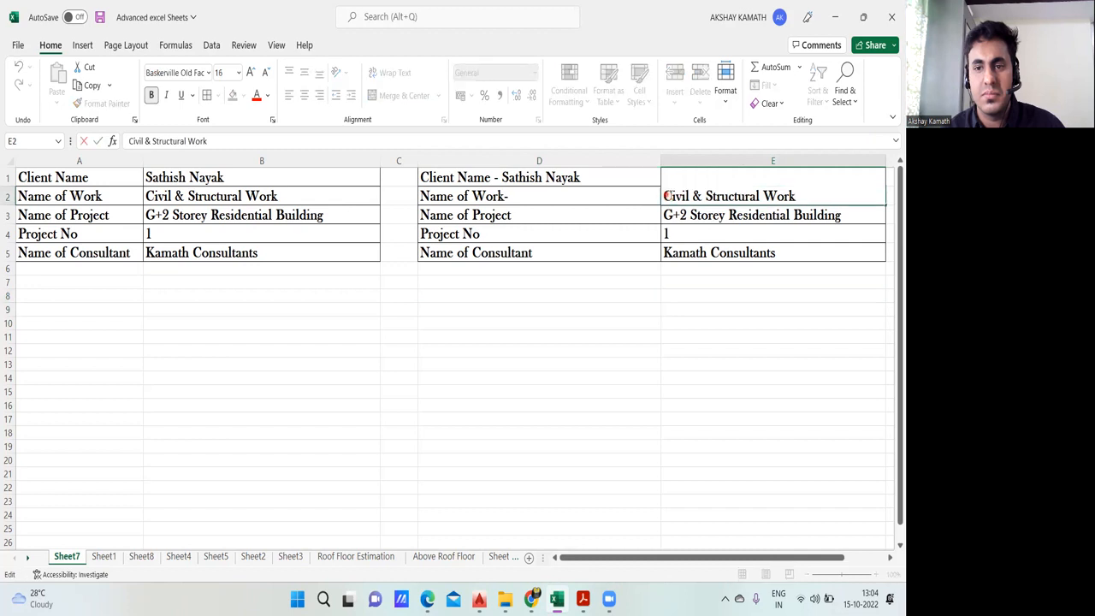
drag(666, 196, 796, 199)
key(ctrl+c)
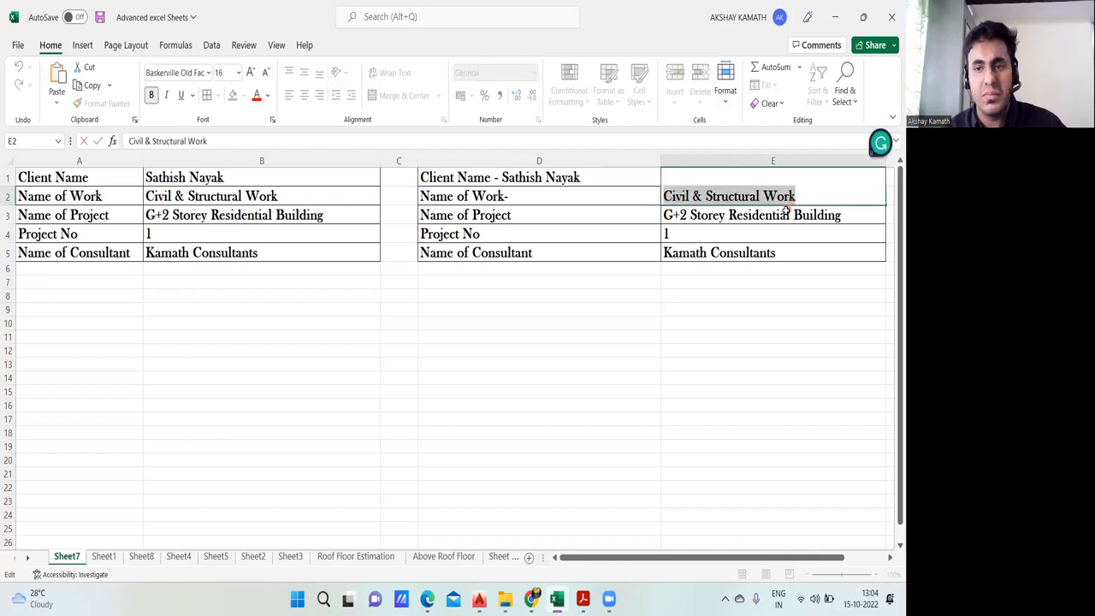
double_click(598, 197)
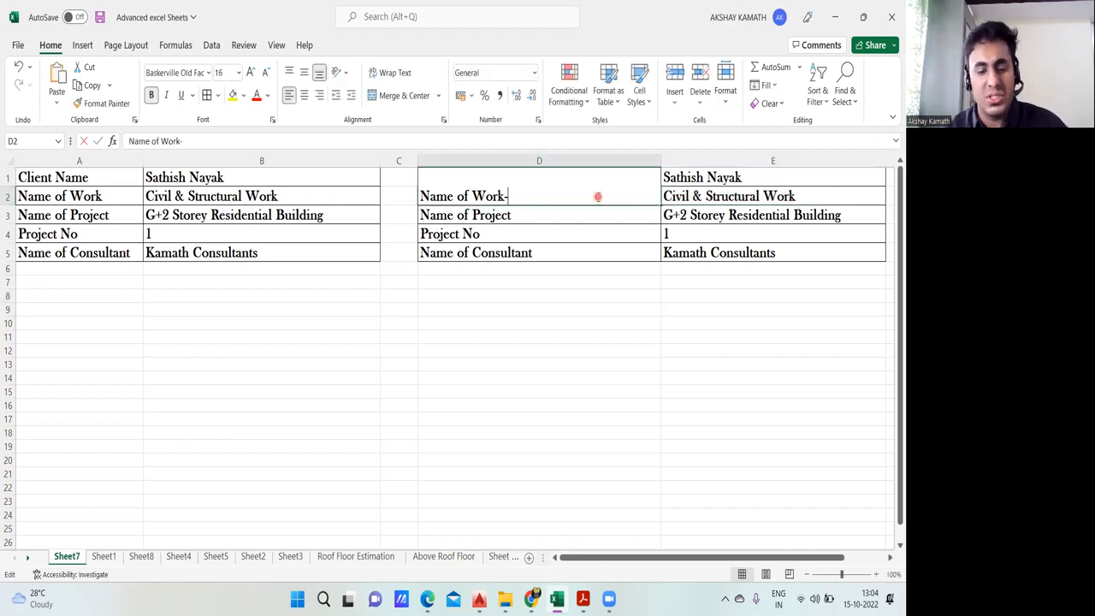
key(ctrl+v)
click(607, 322)
Step: Append a hyphen and the text "G+2 Storey Residential Building" copied from E3 to the Name of Project label in D3
click(665, 219)
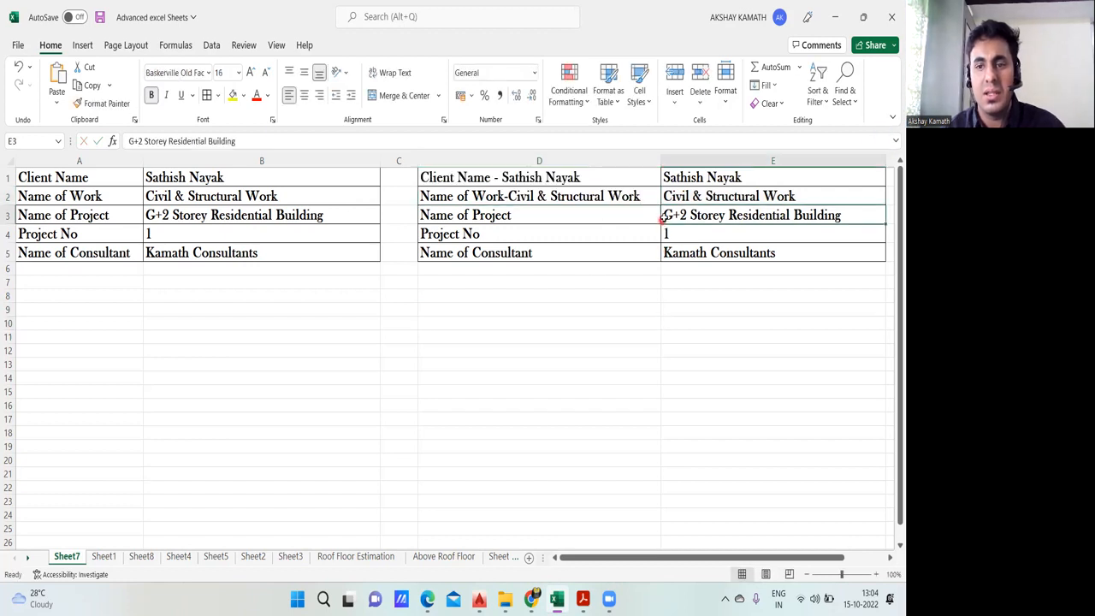
double_click(665, 216)
drag(665, 215, 873, 221)
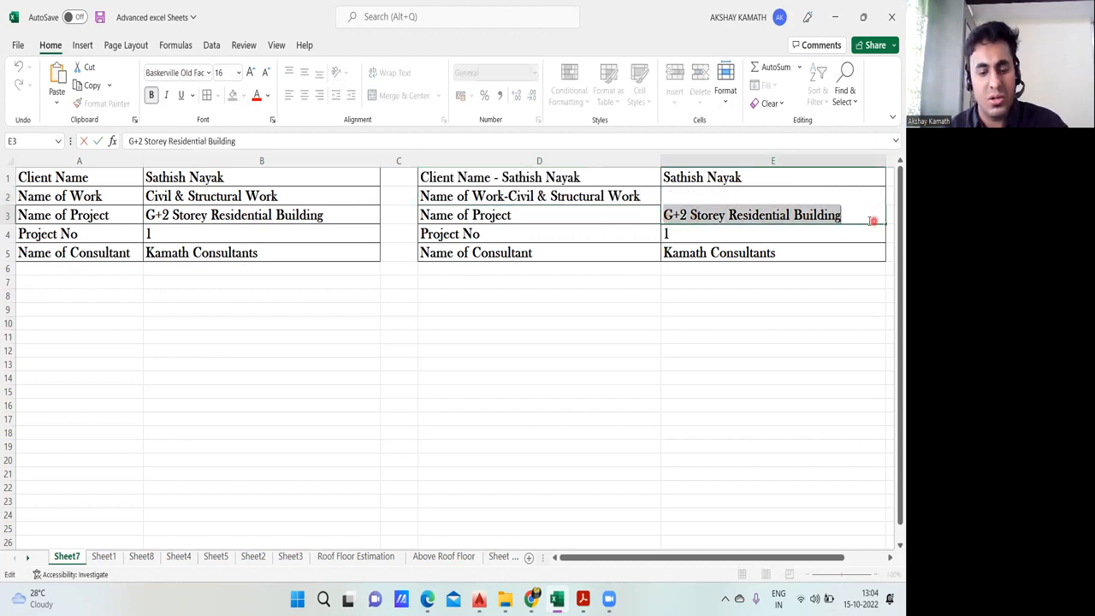
click(527, 215)
double_click(527, 215)
text(-)
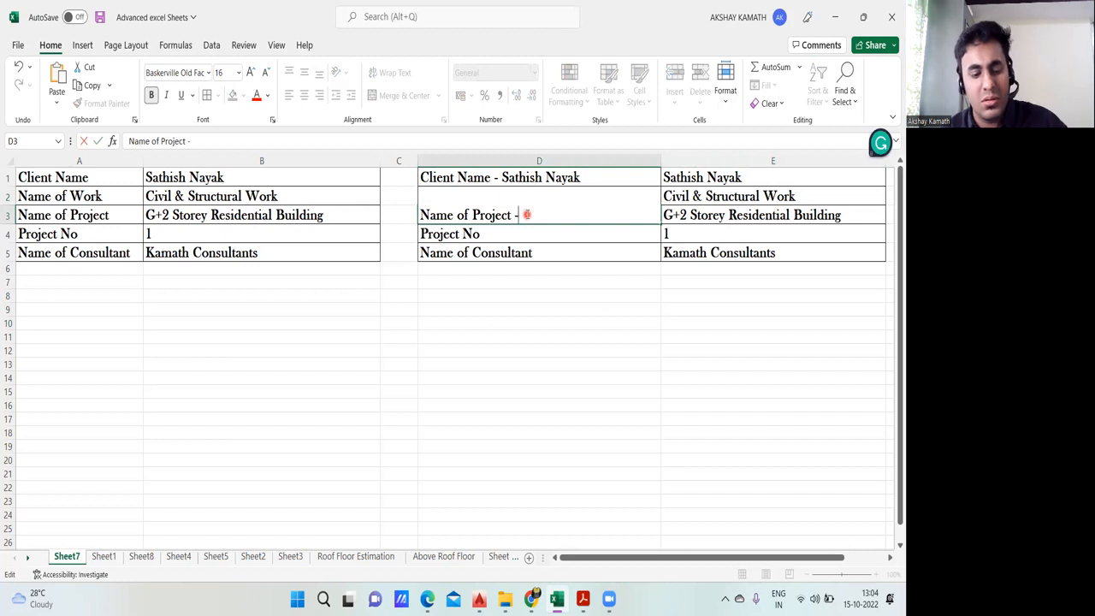
key(ctrl+v)
click(557, 318)
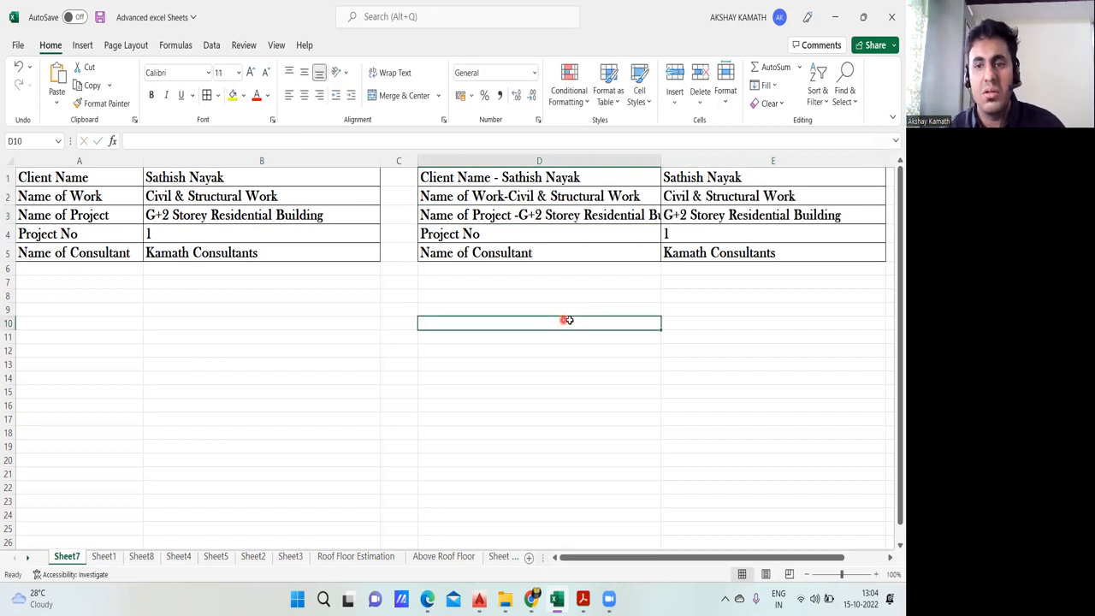
Step: Extend the Project No label in D4 to read "Project No -01"
click(694, 234)
double_click(519, 233)
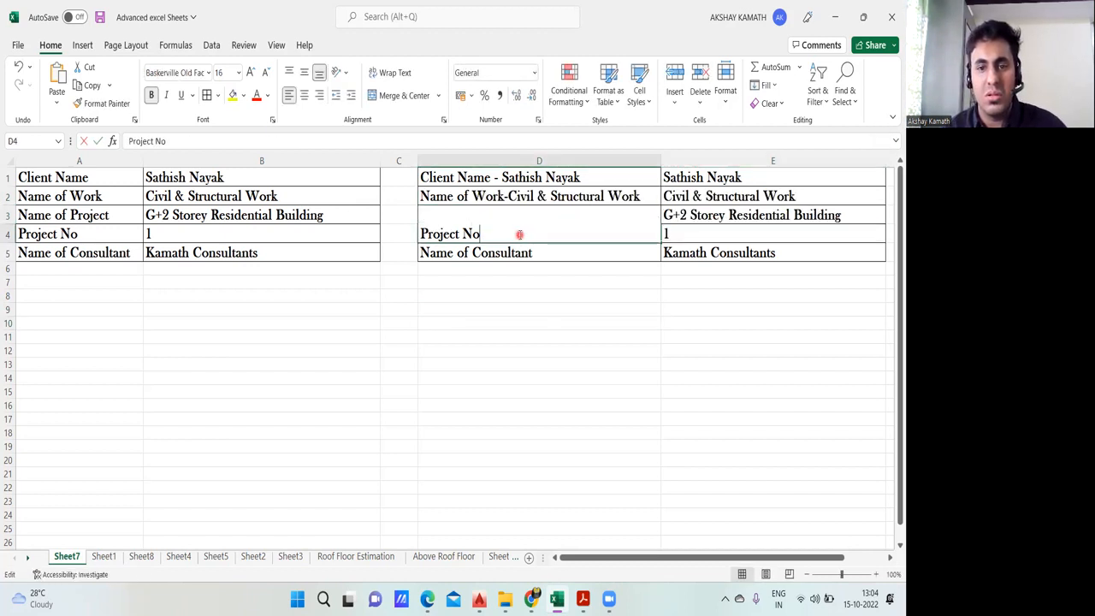
text(-)
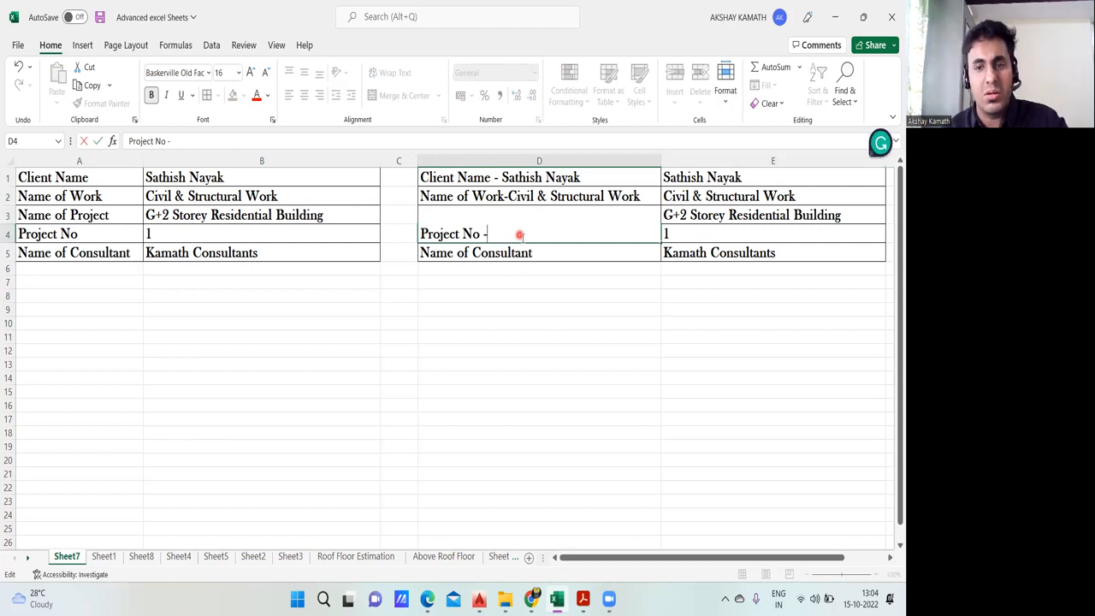
click(538, 270)
click(530, 250)
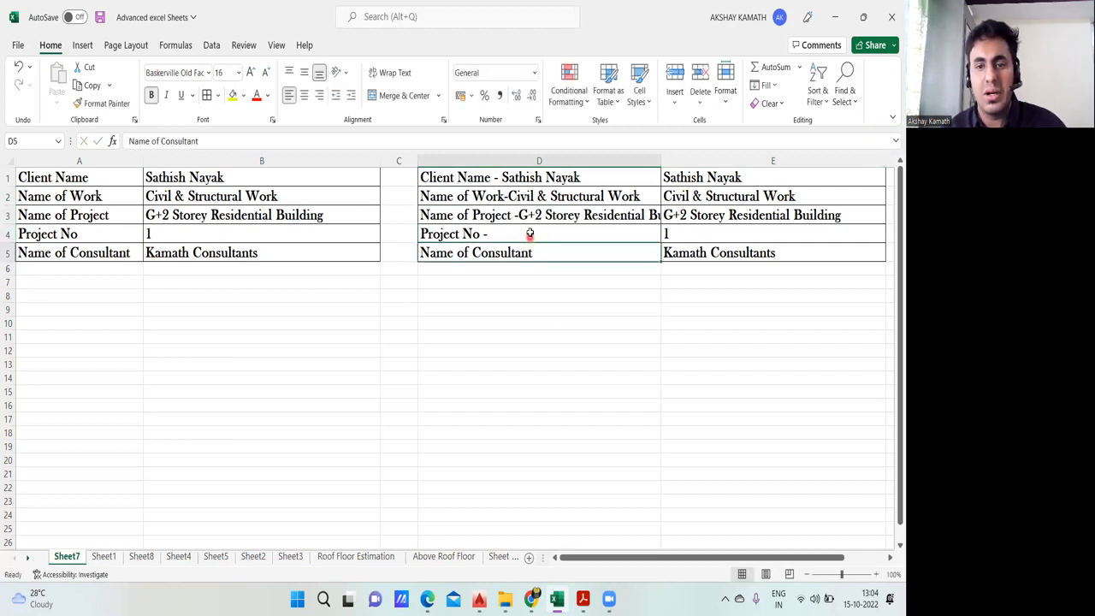
double_click(530, 233)
text(01)
click(555, 313)
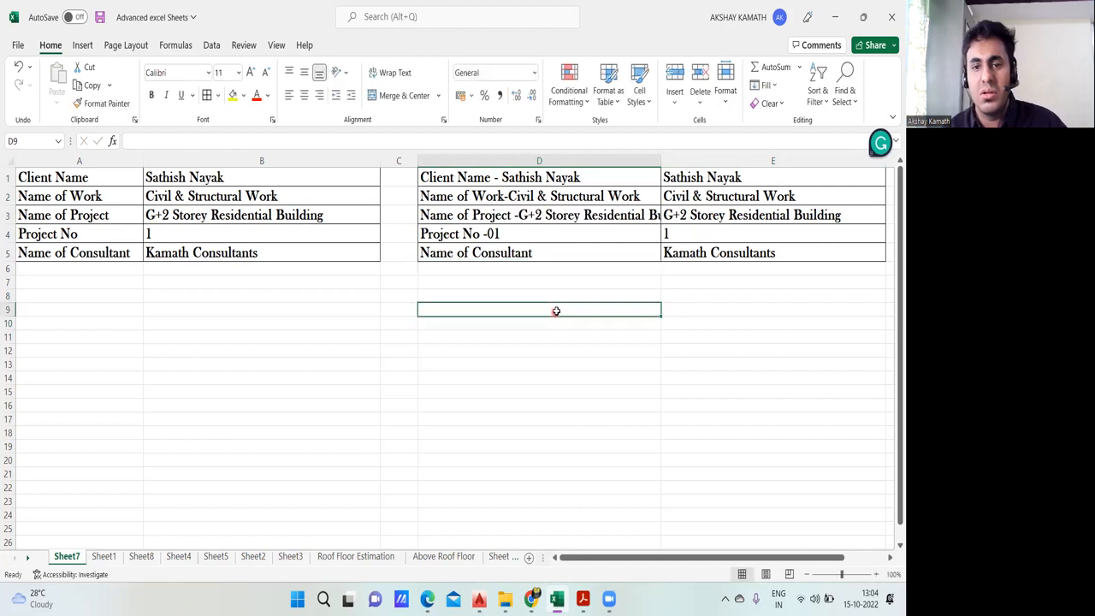
Step: Append a hyphen and the text "Kamath Consultants" copied from E5 to the Name of Consultant label in D5
click(698, 254)
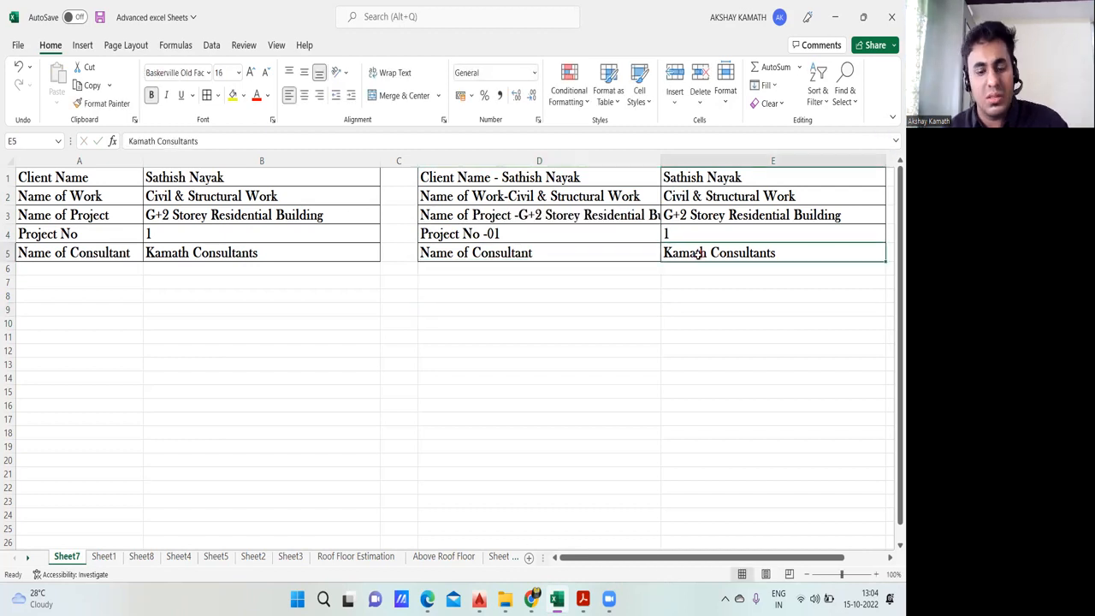
double_click(776, 252)
drag(776, 252, 644, 247)
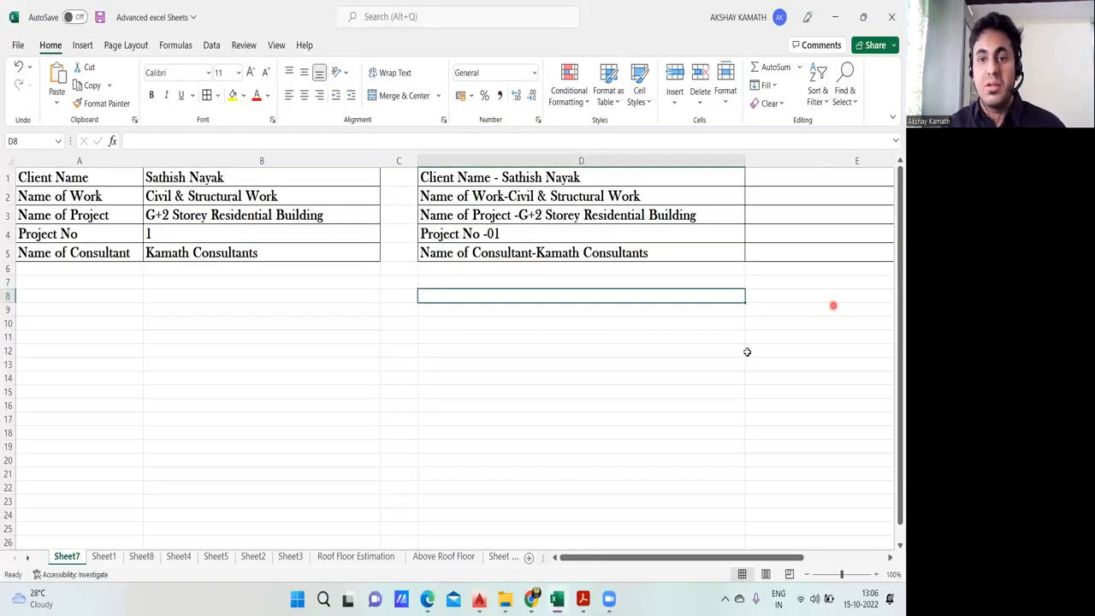
click(746, 352)
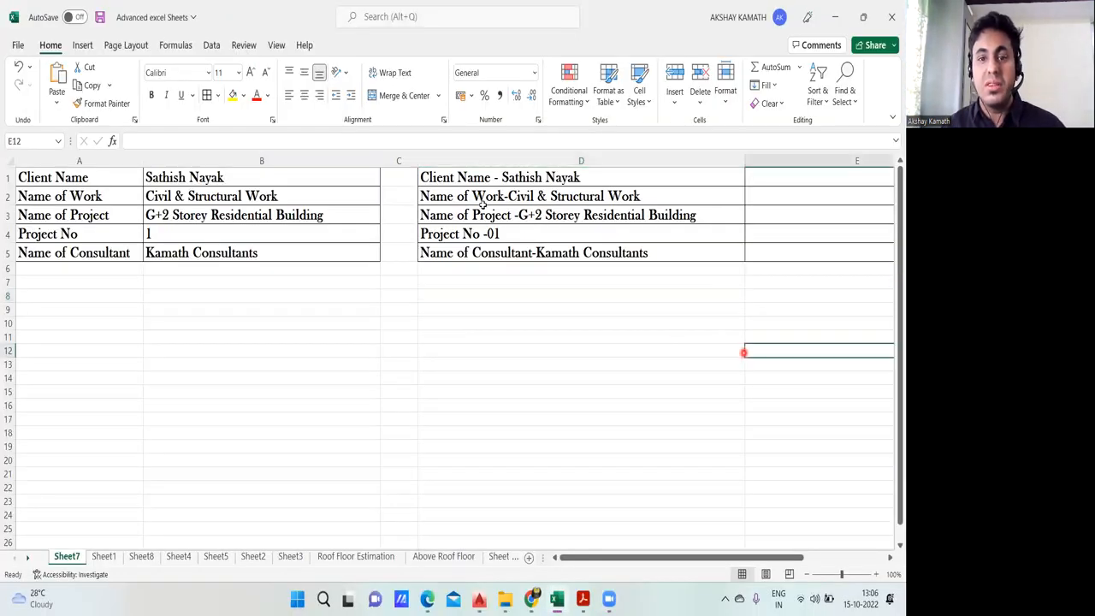
Step: Clear the original header text in A1:B5, and merge and center rows 1 to 5 across columns A to E
drag(390, 259, 795, 262)
key(Delete)
click(253, 325)
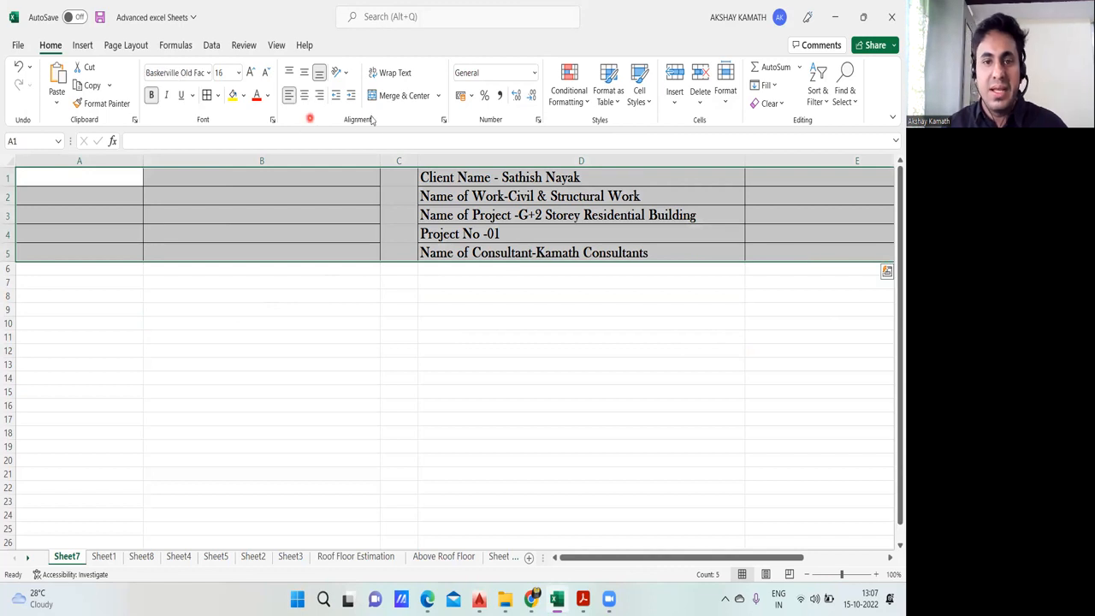
click(399, 96)
click(432, 338)
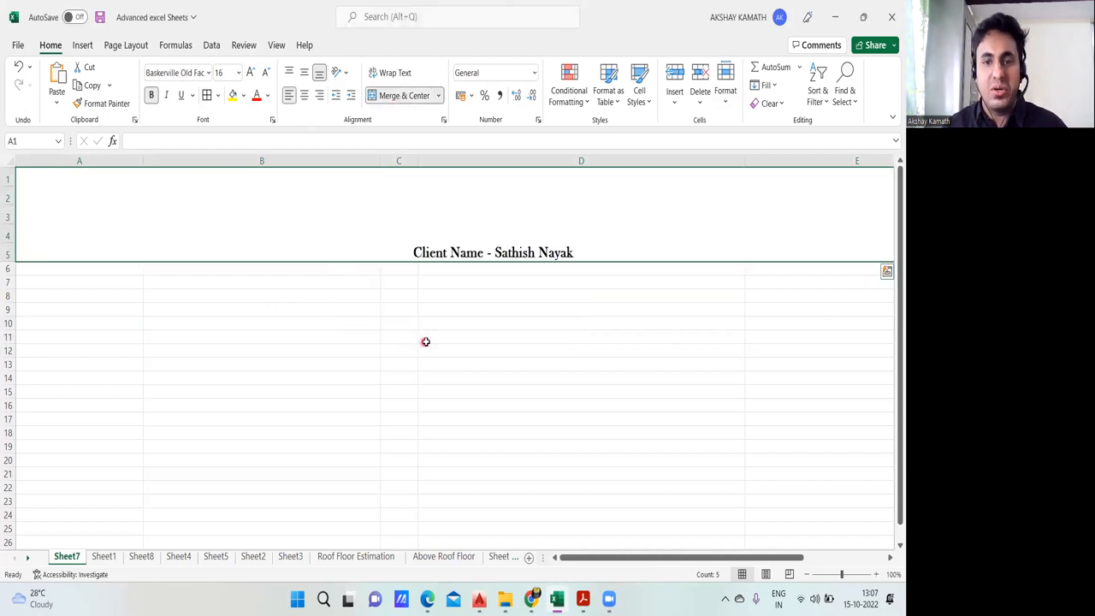
Step: Undo the merge and centering of rows 1 to 5 across columns A to E
key(ctrl+z)
click(408, 349)
drag(414, 266, 83, 180)
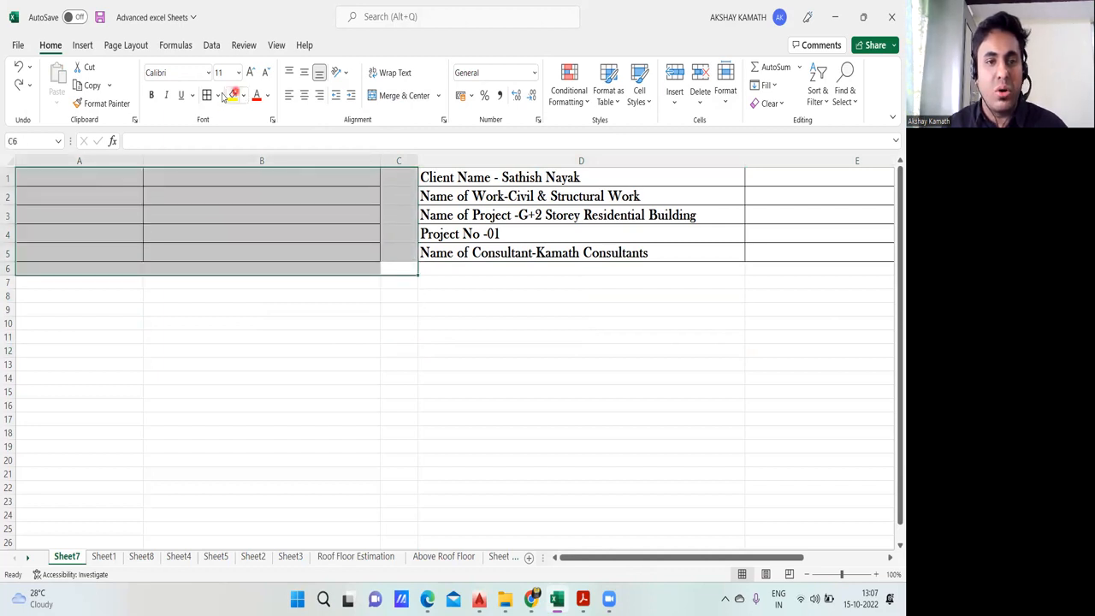
click(247, 353)
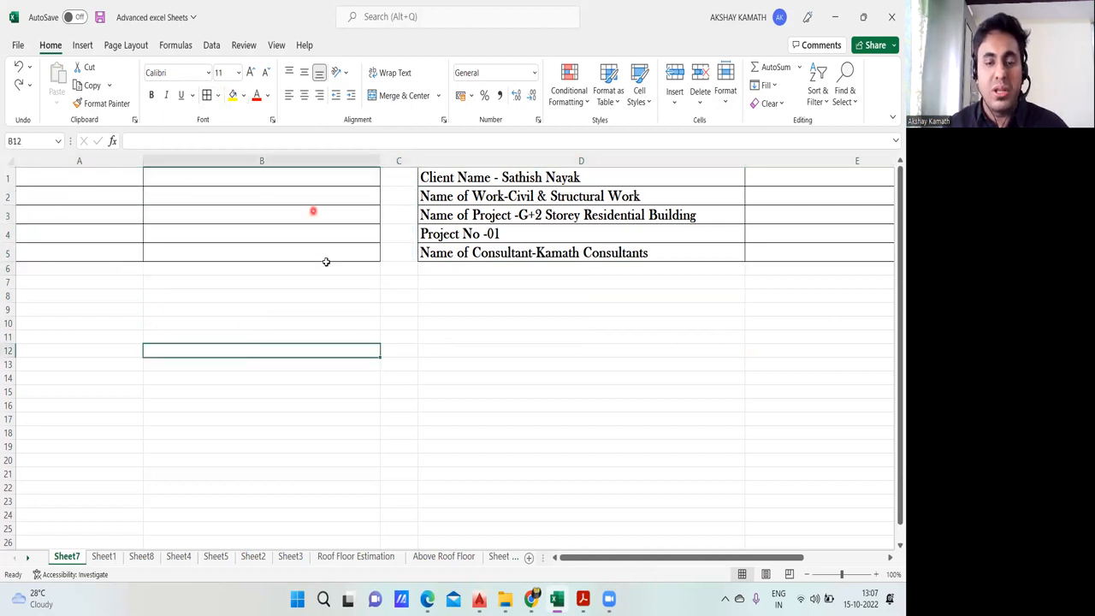
Step: Remove all cell borders from the empty range A1:B6
drag(400, 263, 198, 183)
click(313, 369)
drag(369, 264, 103, 183)
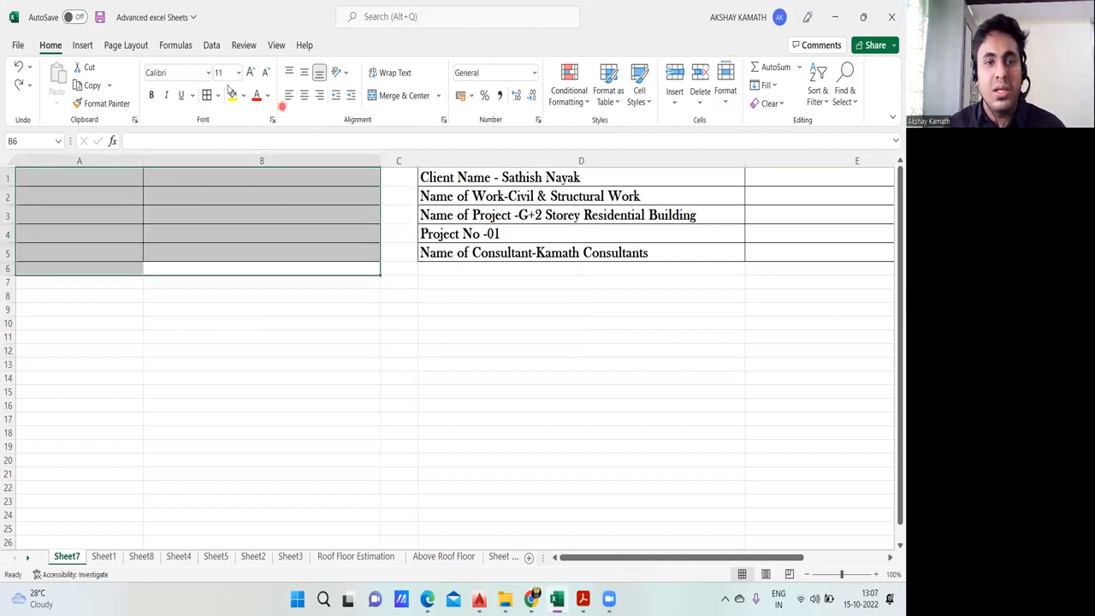
click(218, 95)
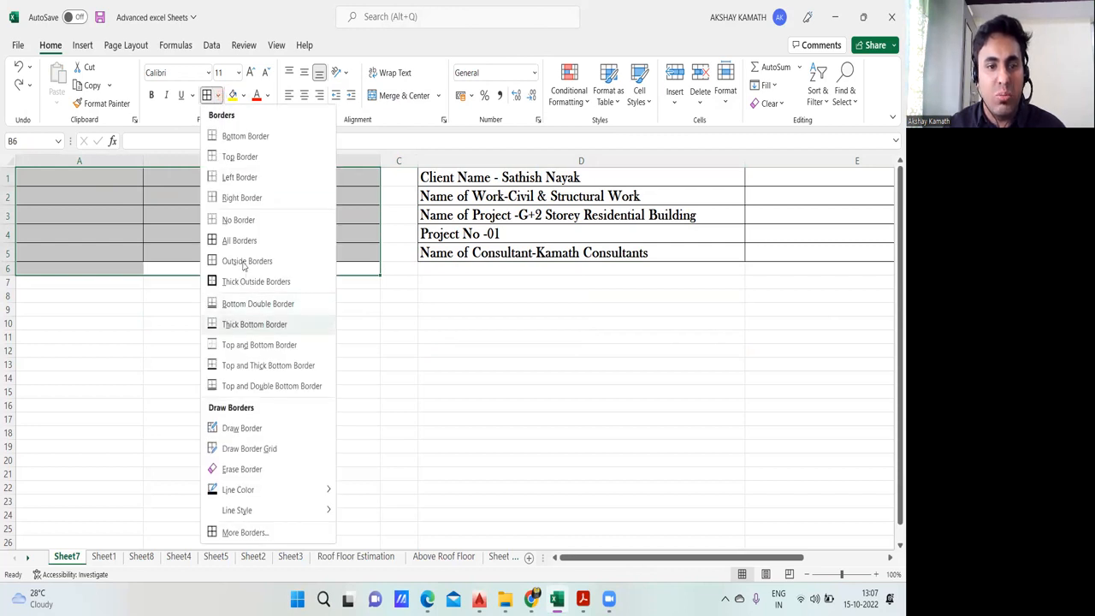
click(235, 220)
click(276, 322)
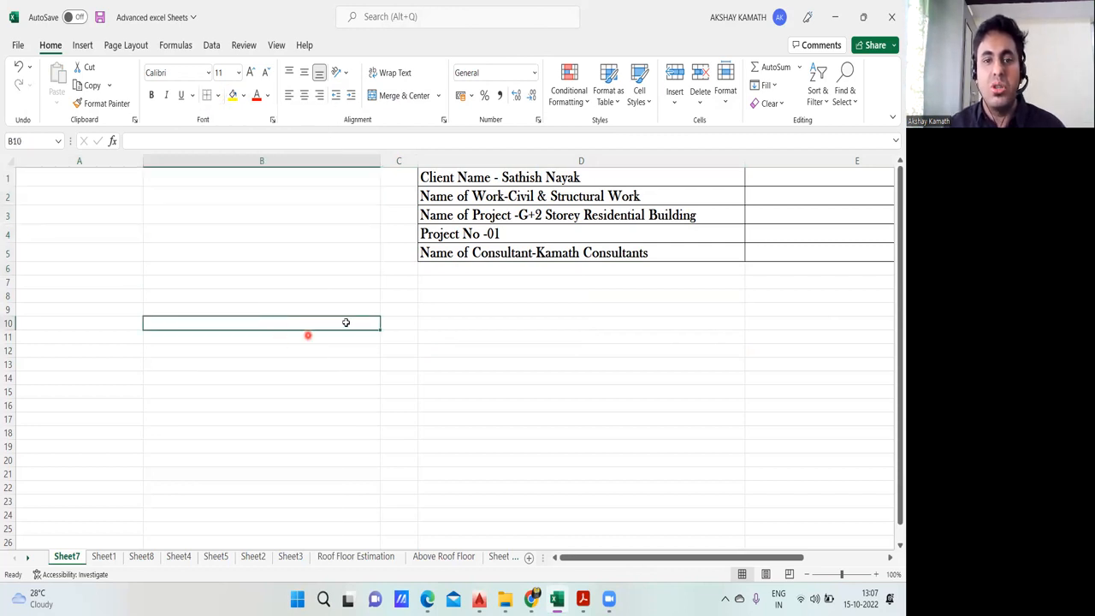
Step: Copy the combined header lines in D1:D5 and paste them starting at A1
click(483, 334)
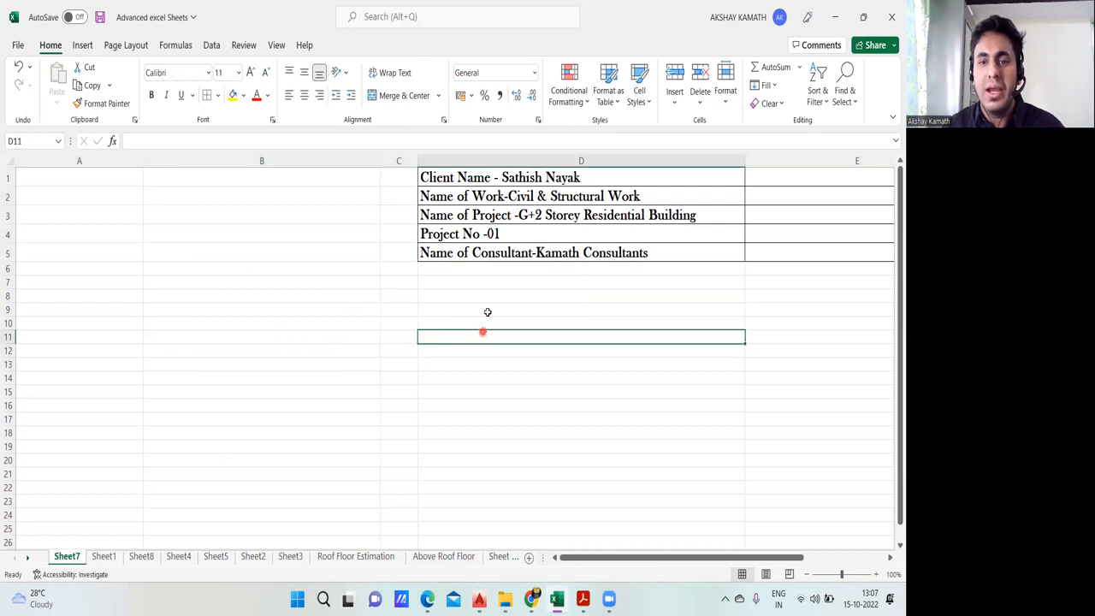
mouse_move(434, 176)
mouse_down()
mouse_move(793, 248)
mouse_move(738, 249)
mouse_up()
key(ctrl+c)
click(66, 177)
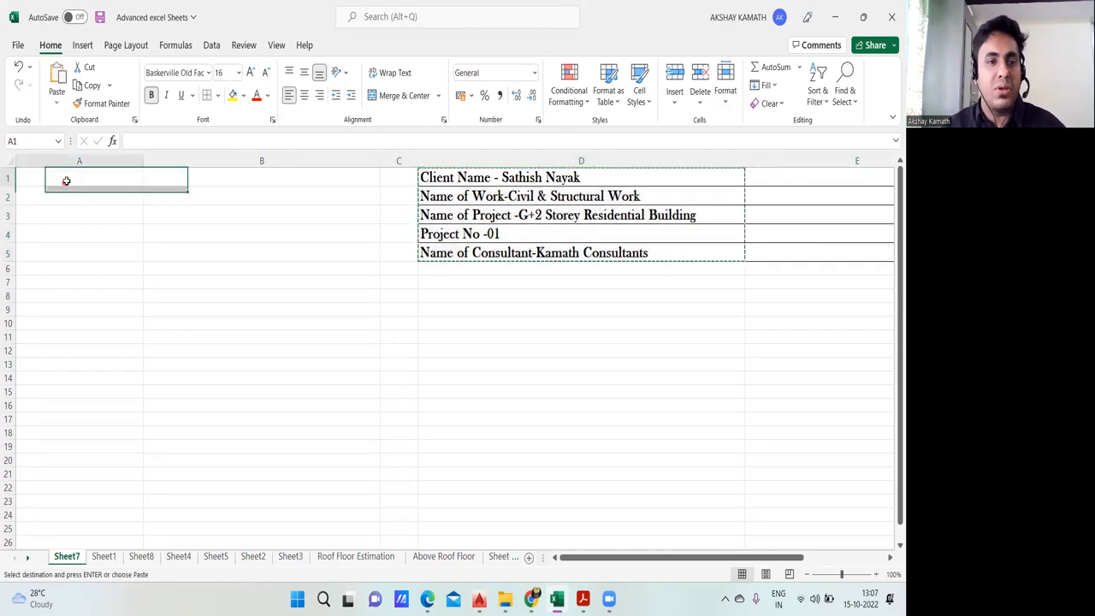
key(ctrl+v)
click(224, 309)
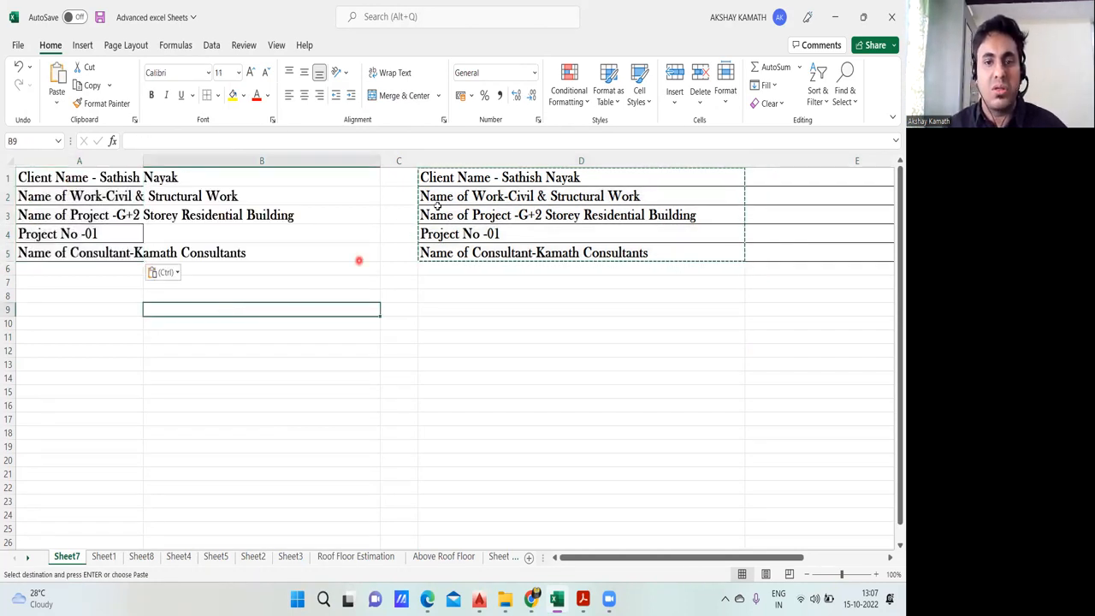
Step: Clear the duplicate header text from D1:D5 and widen column A so the header lines fit inside it
click(452, 287)
drag(446, 176, 667, 252)
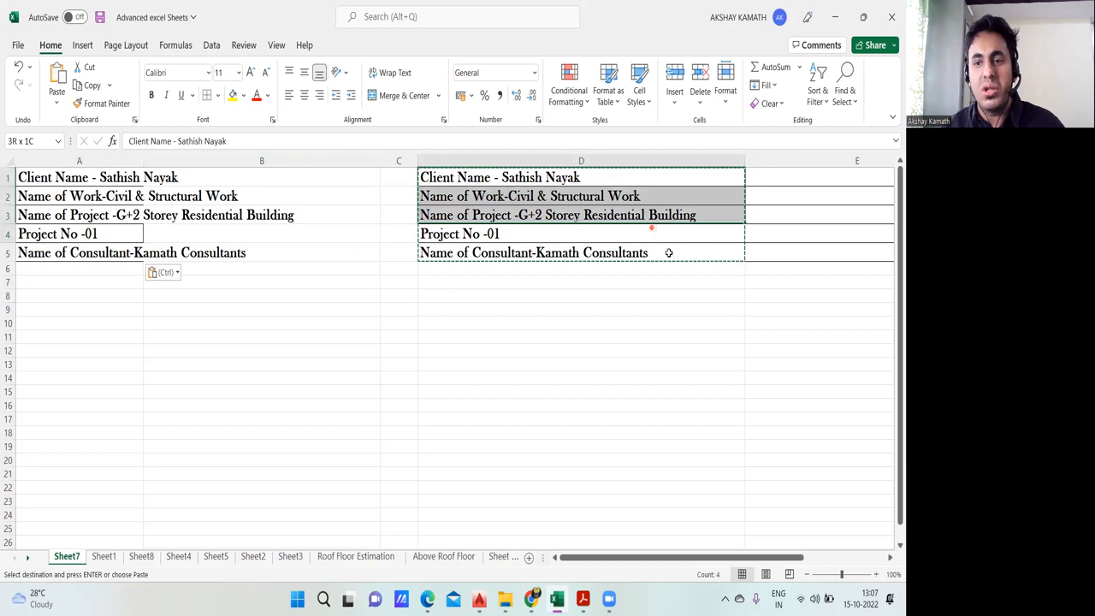
click(529, 335)
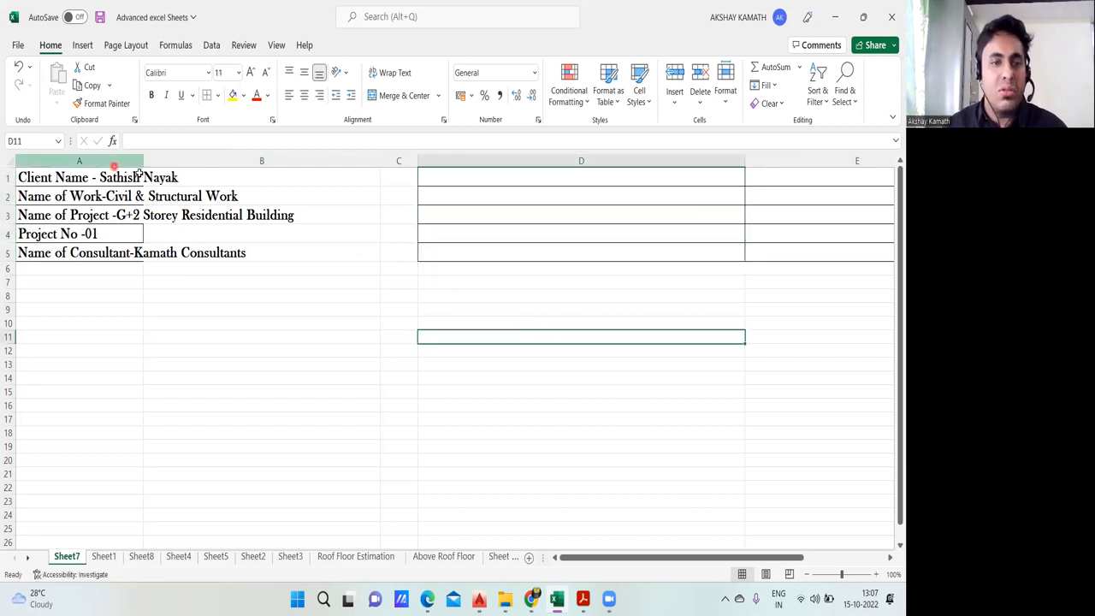
drag(145, 163, 432, 252)
click(520, 294)
Step: Remove all cell borders from the emptied range D1:E5
drag(761, 181, 785, 252)
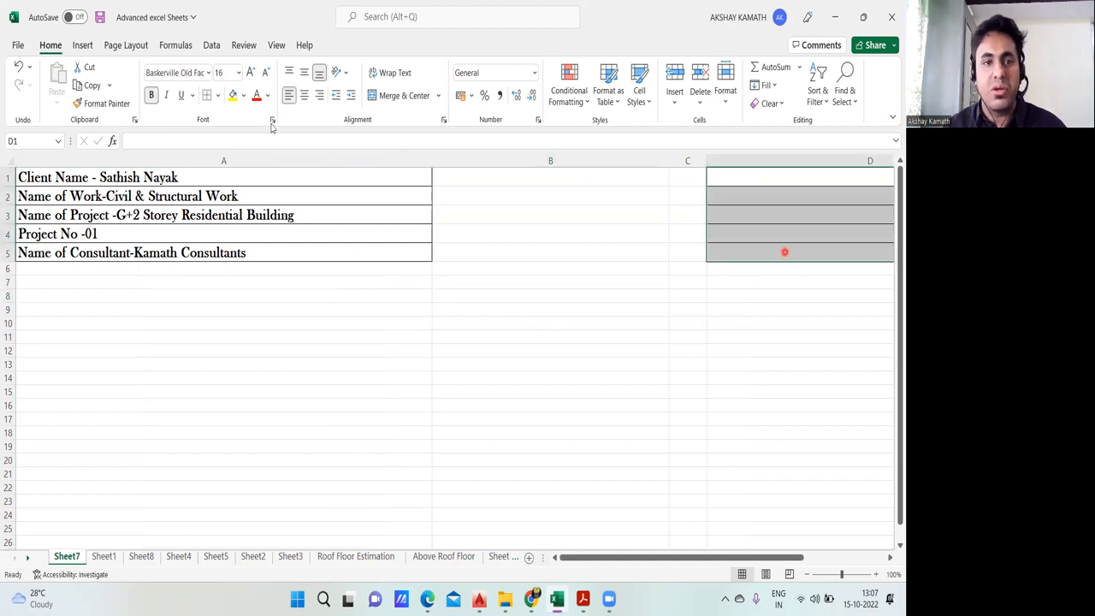
click(219, 97)
click(252, 221)
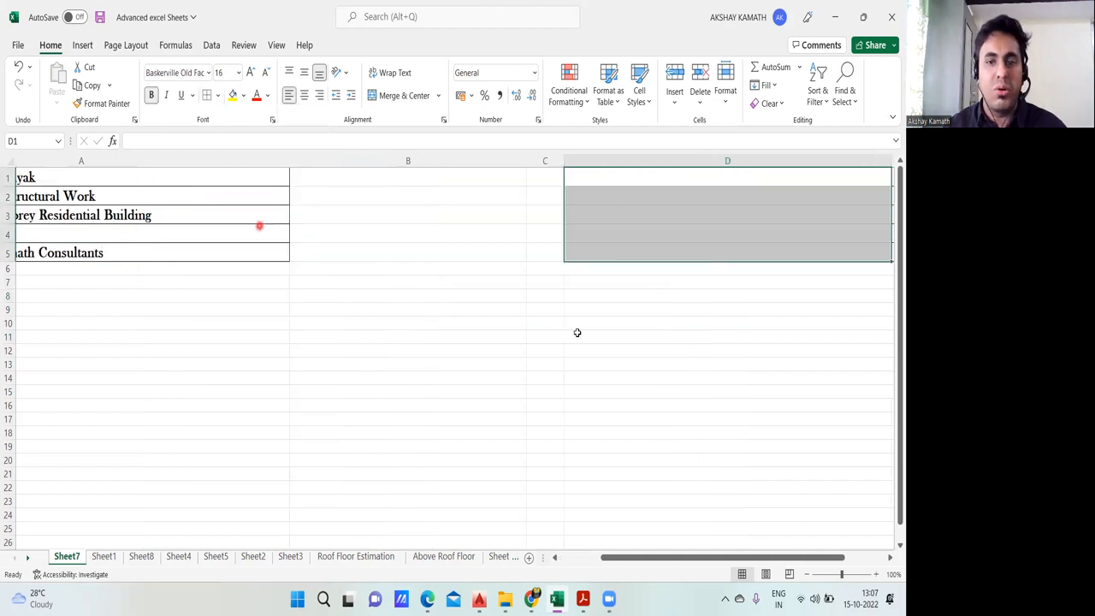
click(577, 334)
drag(450, 177, 770, 253)
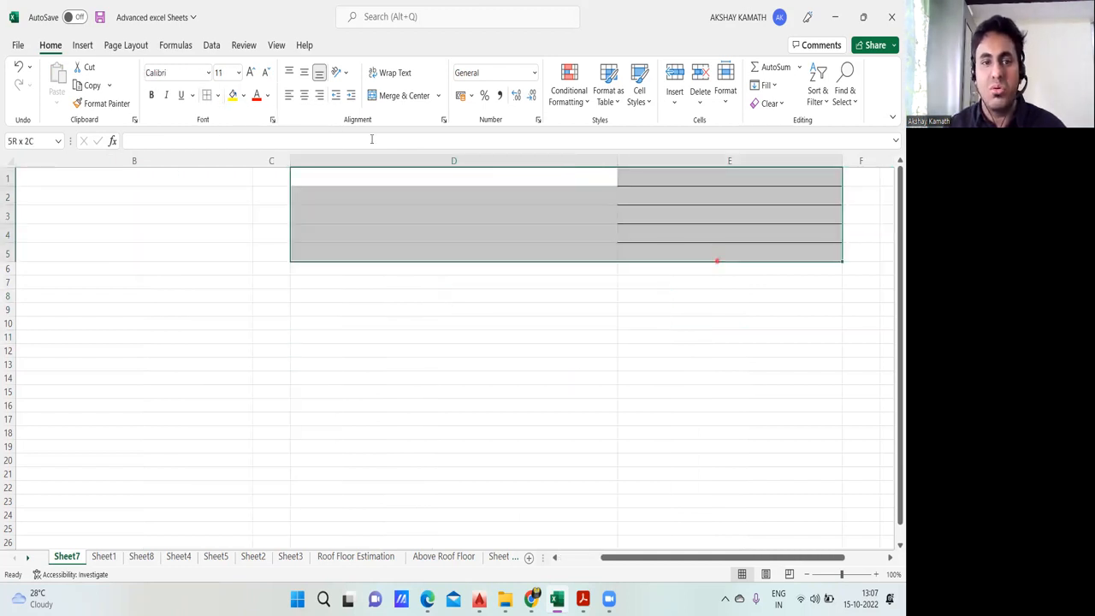
click(584, 476)
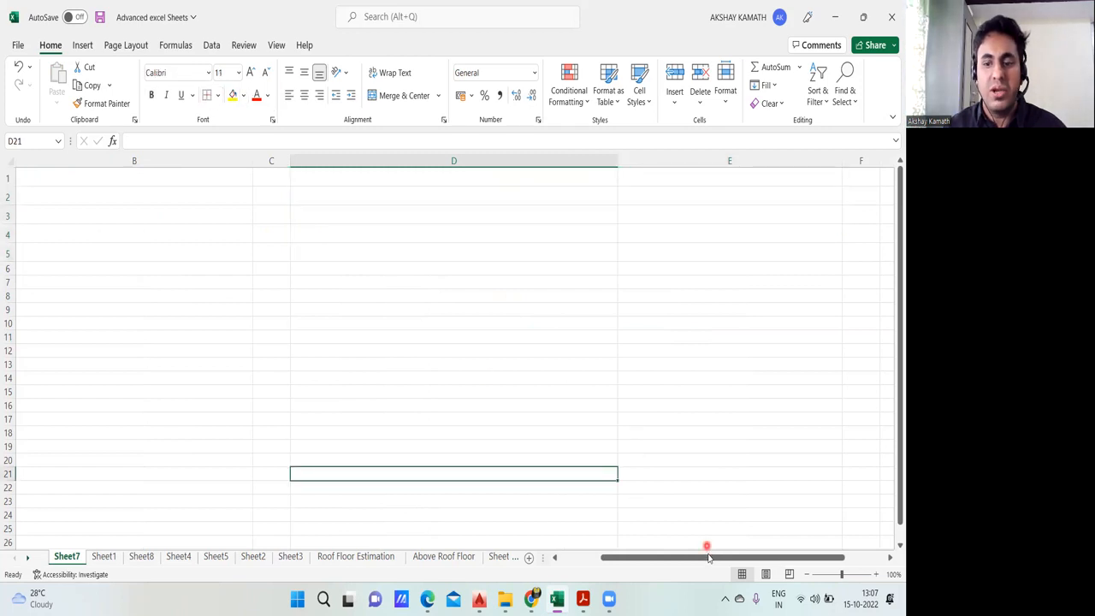
Step: Widen column A further and increase the font size of the header lines in A1:A5 to 20
drag(708, 556, 542, 557)
click(462, 419)
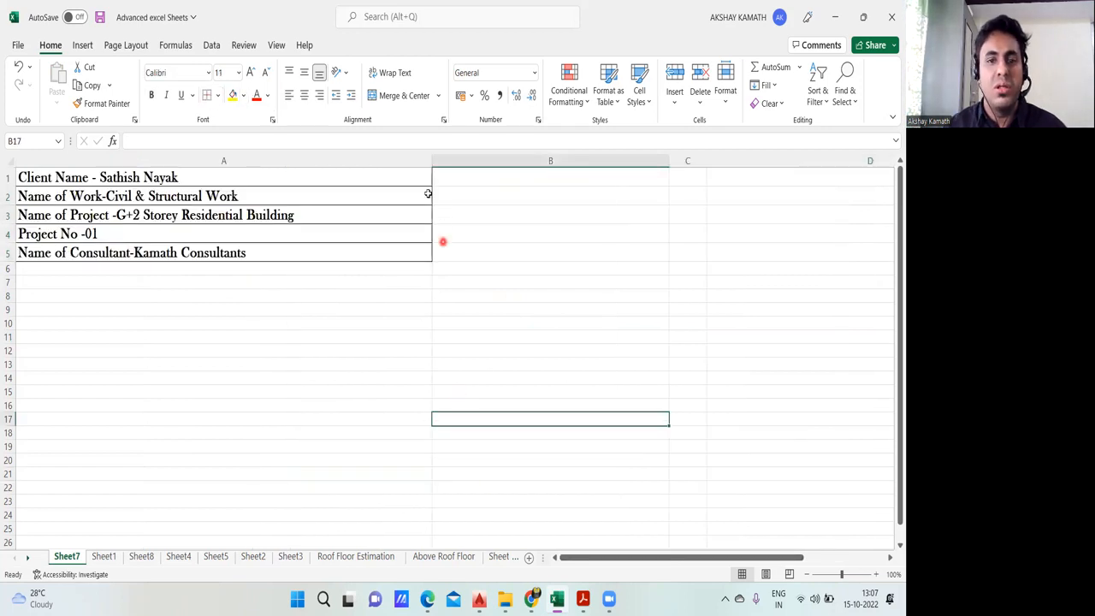
drag(430, 165, 567, 171)
drag(91, 175, 389, 253)
click(250, 72)
click(250, 72)
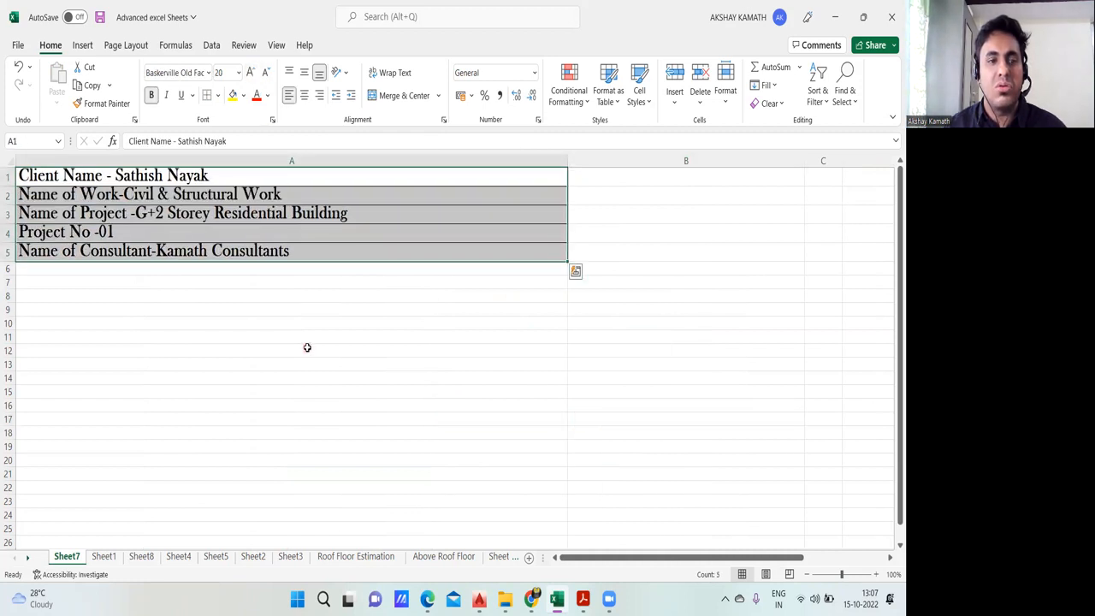
click(385, 352)
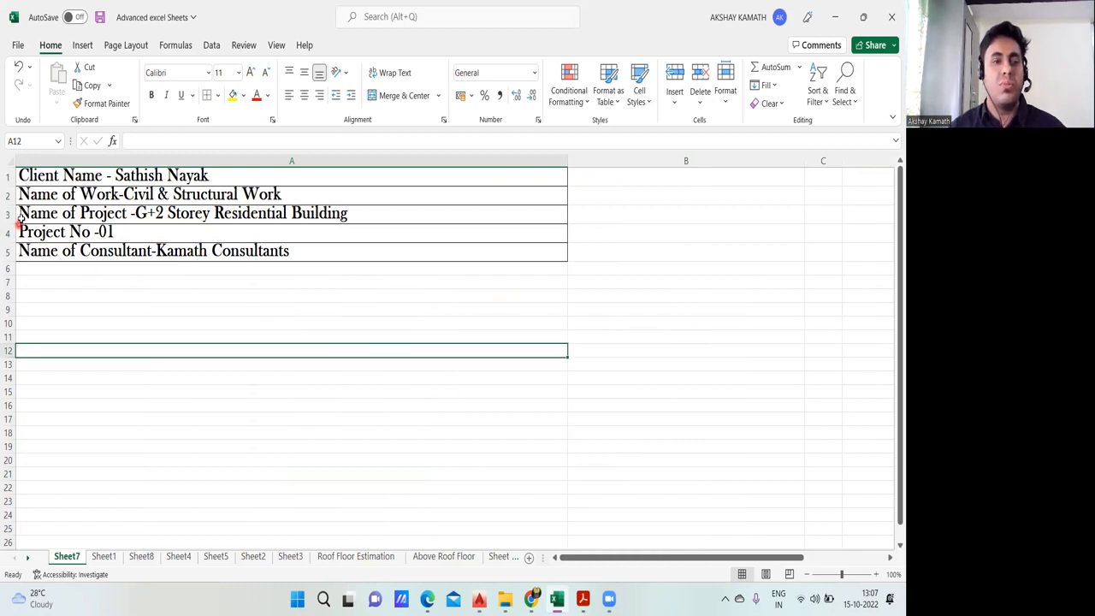
Step: Decrease the font size of the header lines in A1:A5 by one increment
drag(53, 173, 306, 254)
click(267, 73)
click(291, 298)
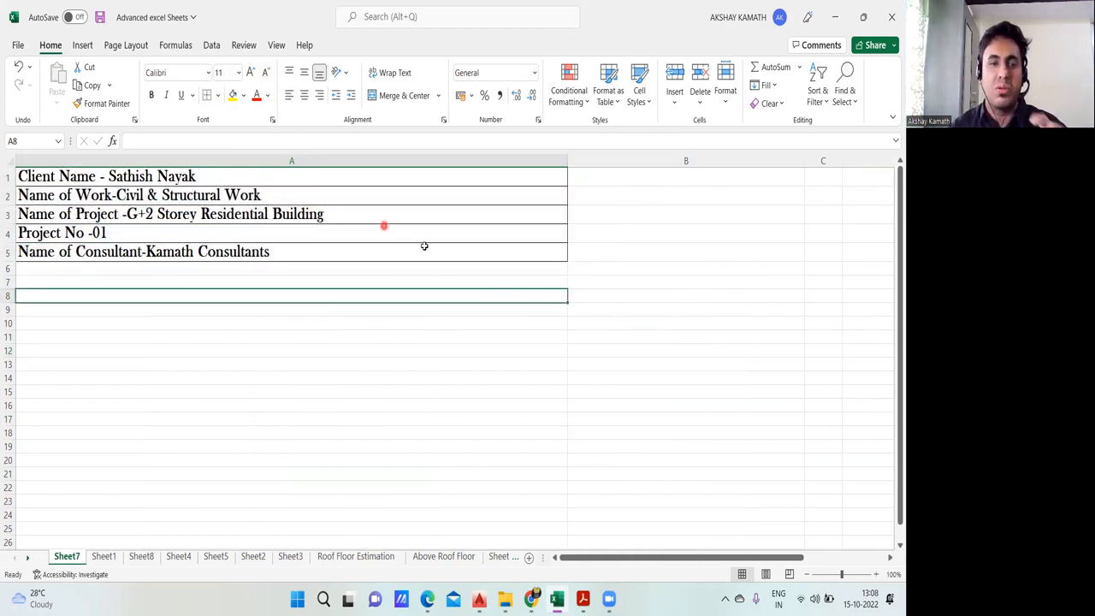
click(643, 367)
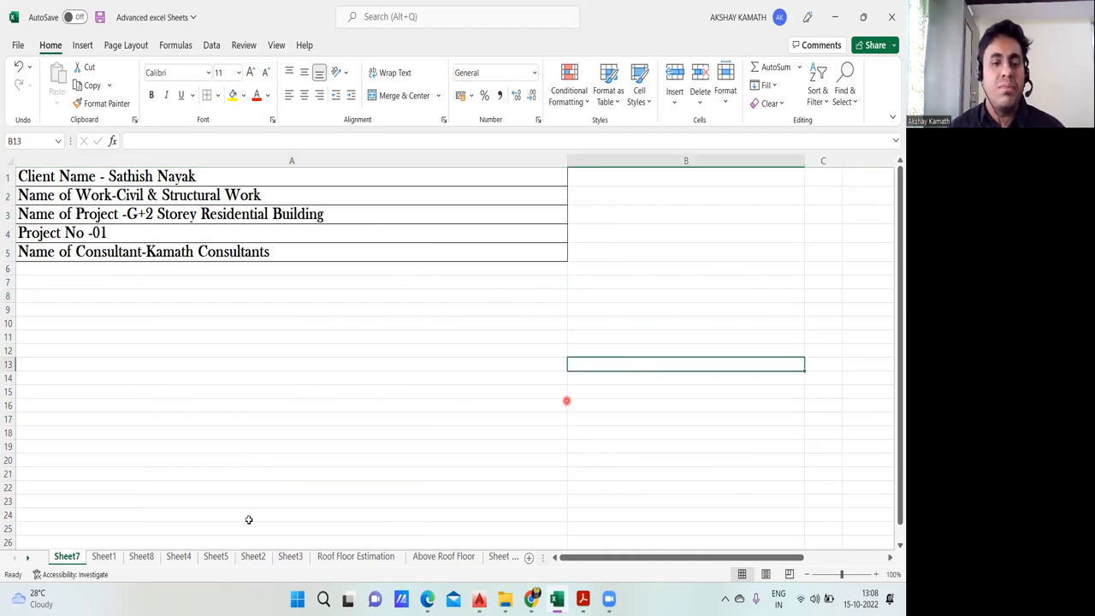
Step: Examine the header, column headings and footing items of the reference measurement sheet on Sheet1, and return to Sheet7
click(104, 556)
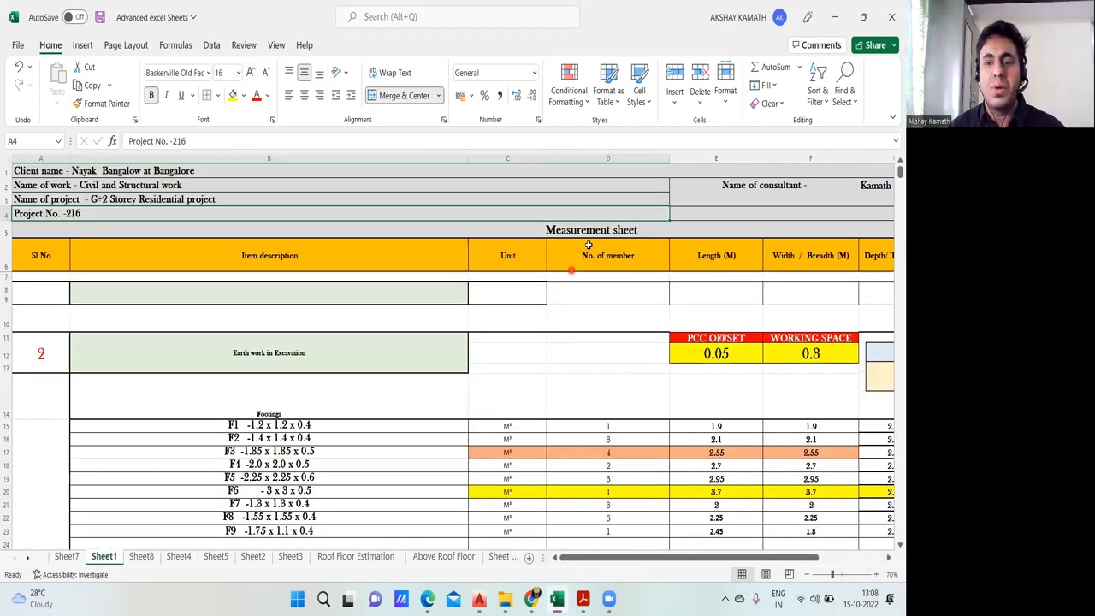
scroll(559, 386, down, 3)
scroll(559, 386, down, 1)
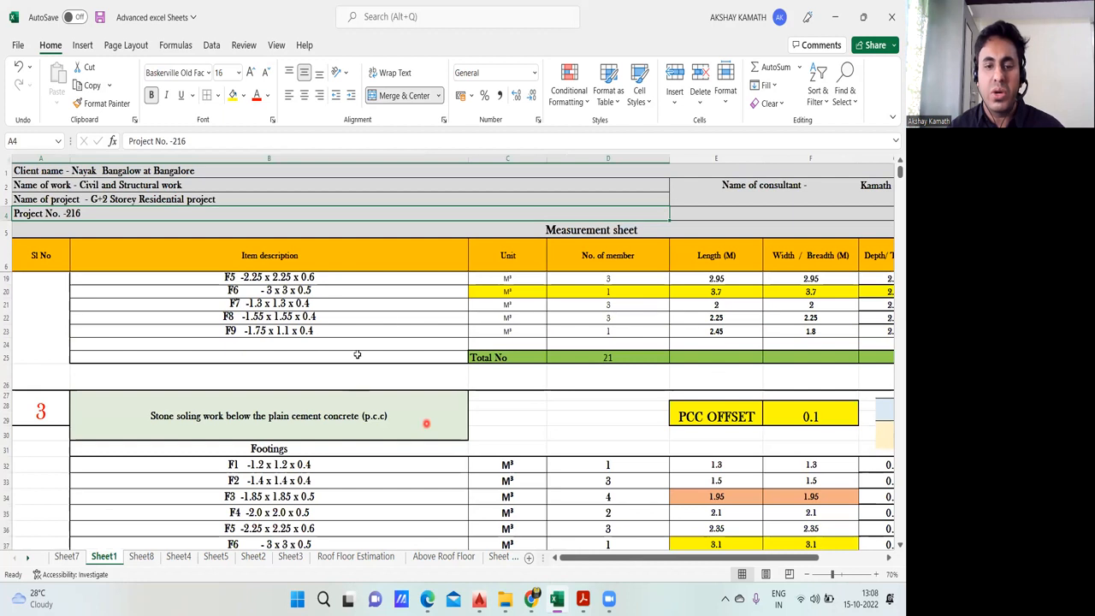
scroll(580, 384, down, 5)
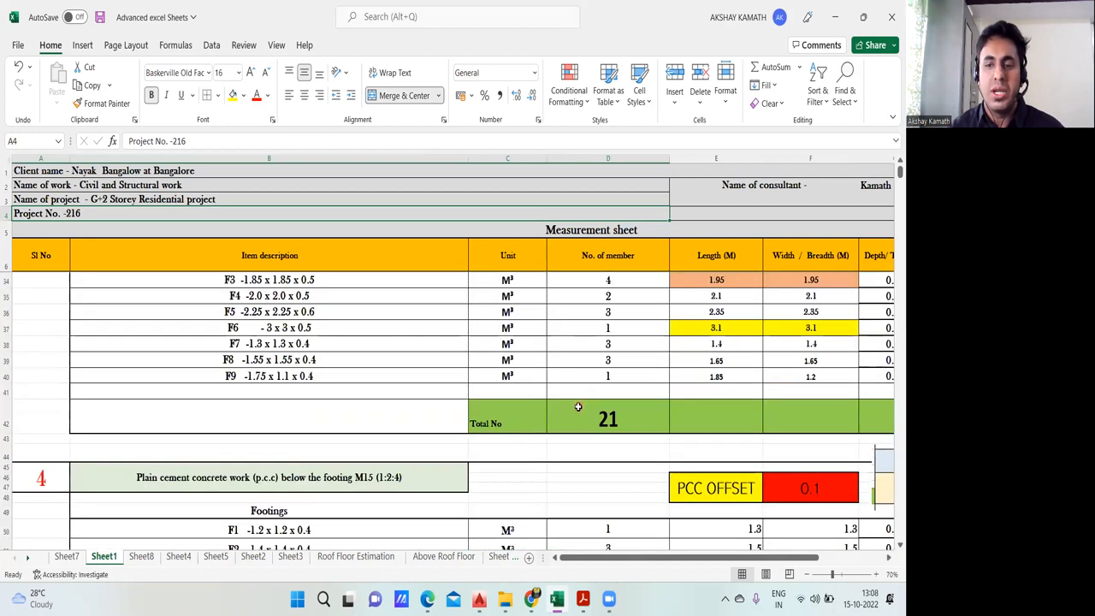
scroll(578, 408, up, 7)
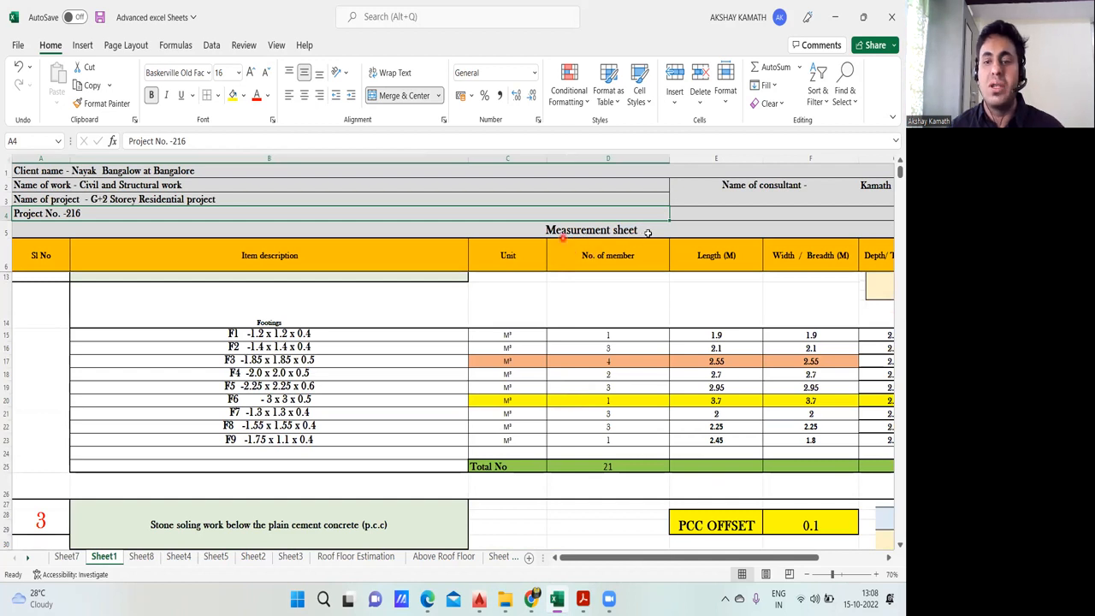
click(67, 557)
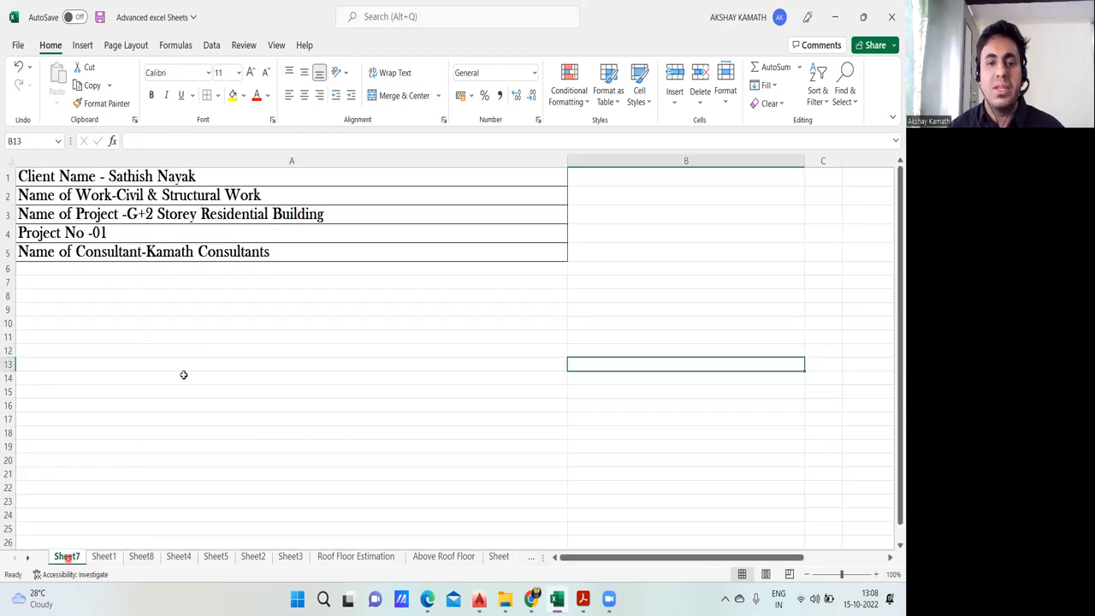
click(416, 297)
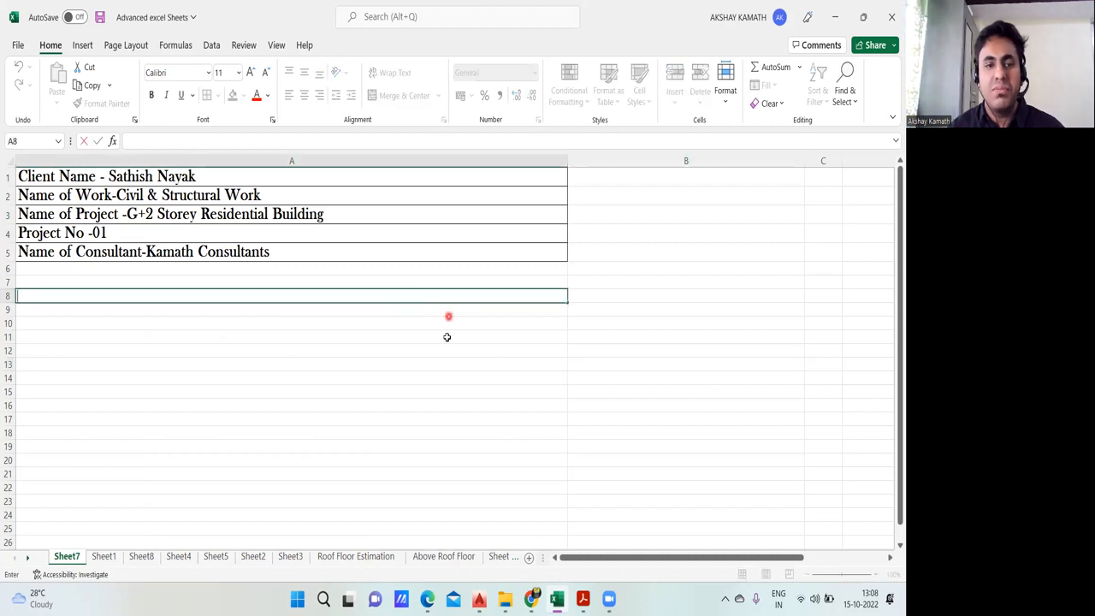
click(433, 363)
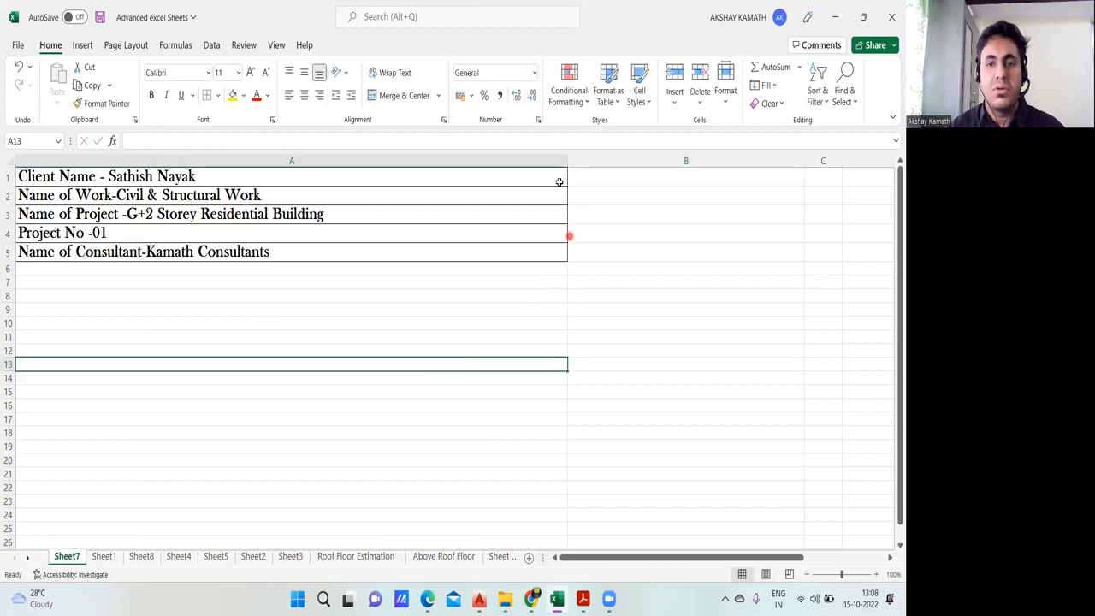
click(580, 249)
click(104, 557)
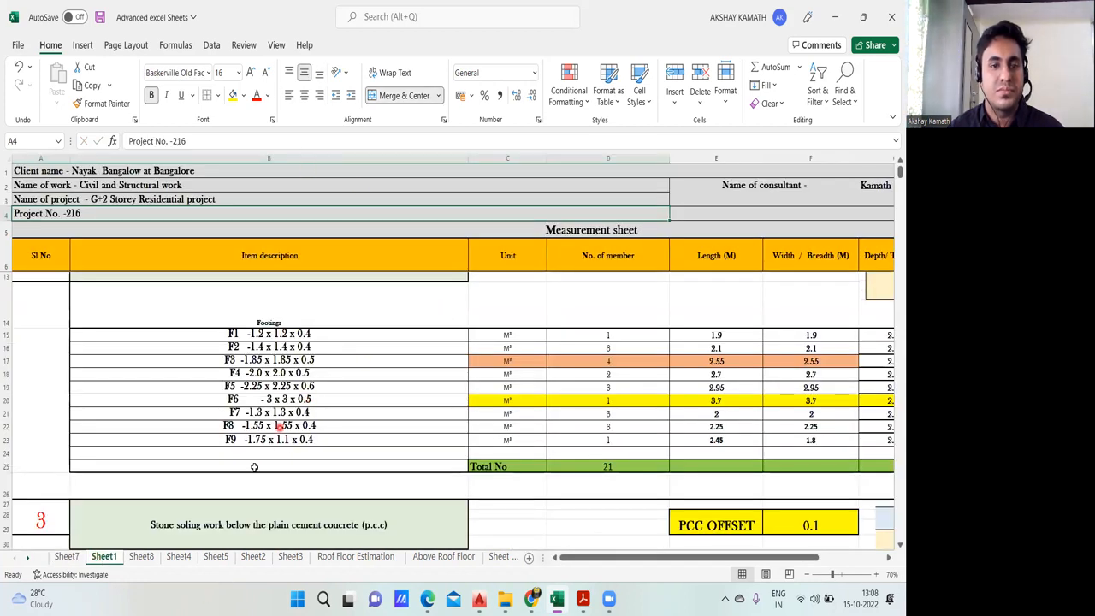
click(66, 557)
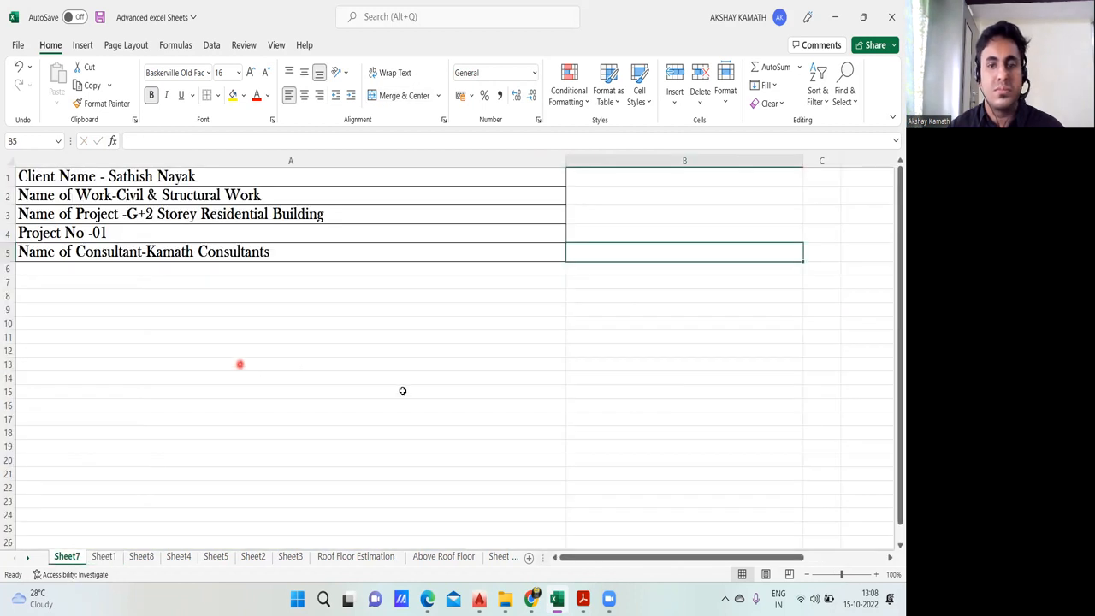
Step: Narrow column A to just fit the longest header line, the Name of Project entry
drag(566, 162, 327, 203)
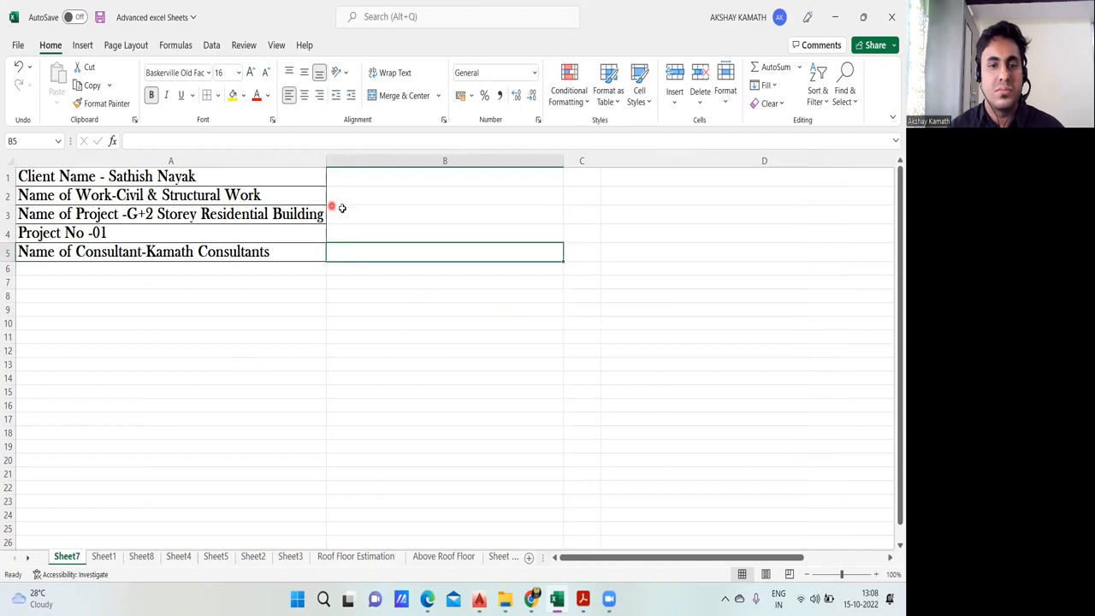
click(416, 377)
click(412, 323)
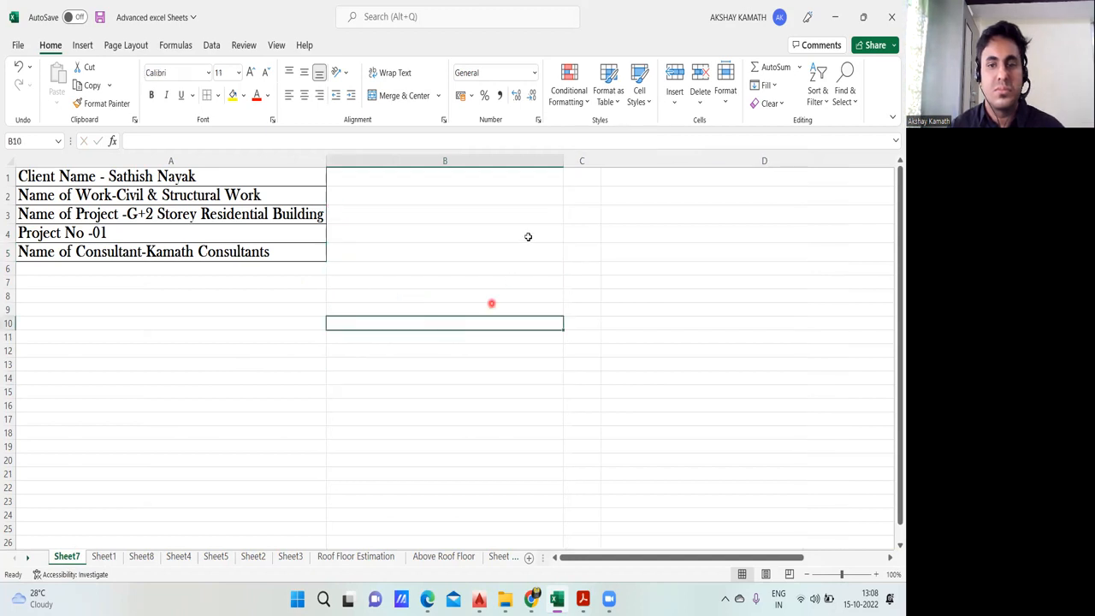
Step: Narrow columns B, D and E to compact widths for the measurement table
drag(561, 162, 561, 162)
drag(438, 209, 417, 217)
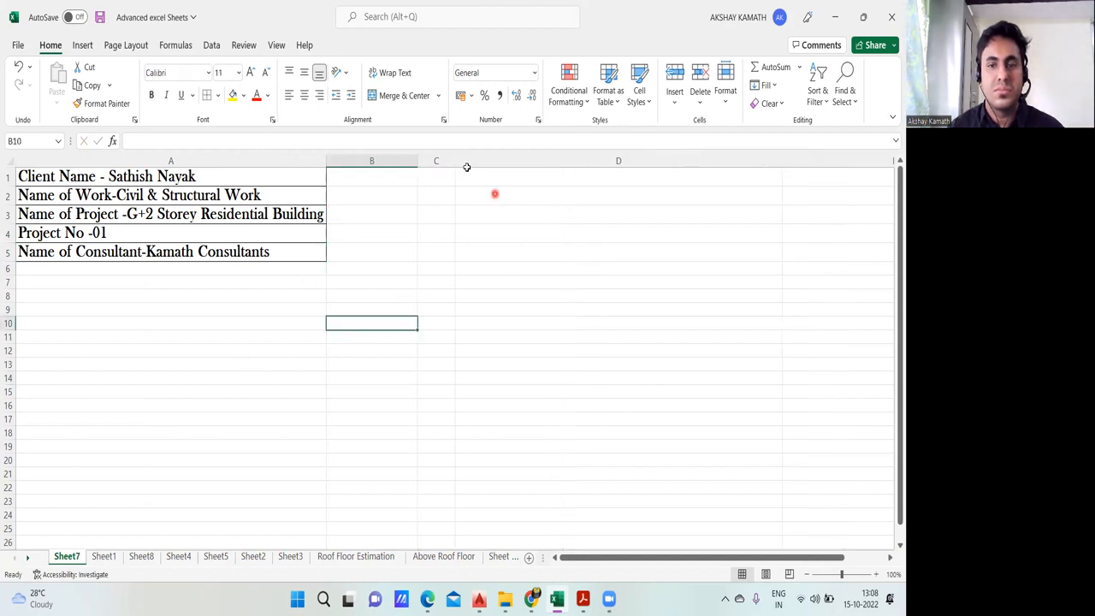
drag(786, 160, 575, 190)
click(776, 179)
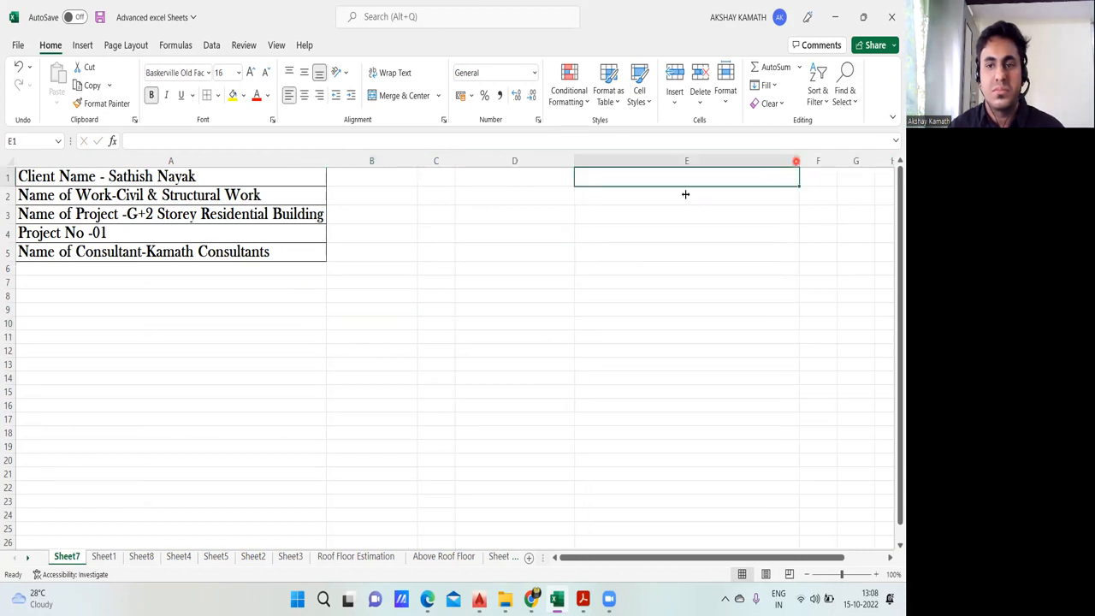
drag(797, 161, 647, 202)
drag(406, 167, 384, 175)
drag(535, 163, 511, 163)
click(570, 252)
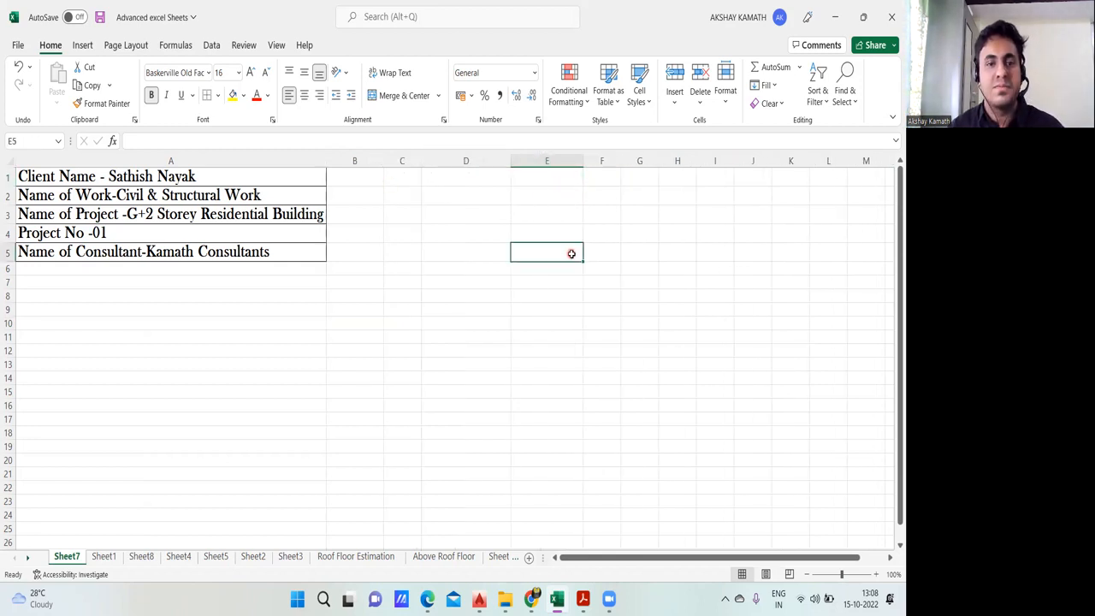
Step: Check the header layout of the reference measurement sheet on Sheet1 and return to Sheet7
click(292, 326)
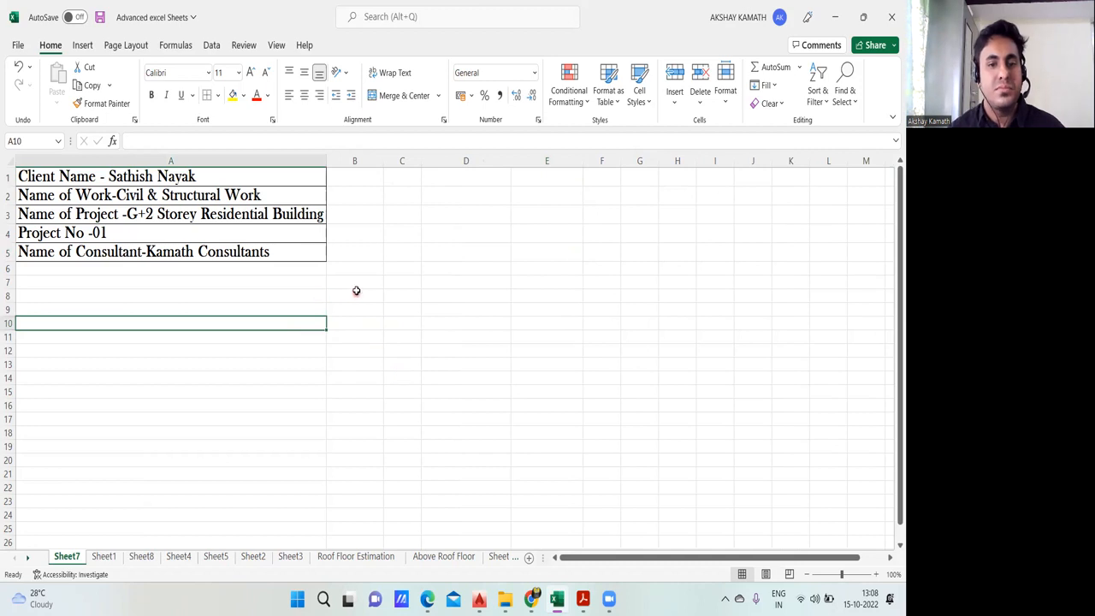
click(104, 557)
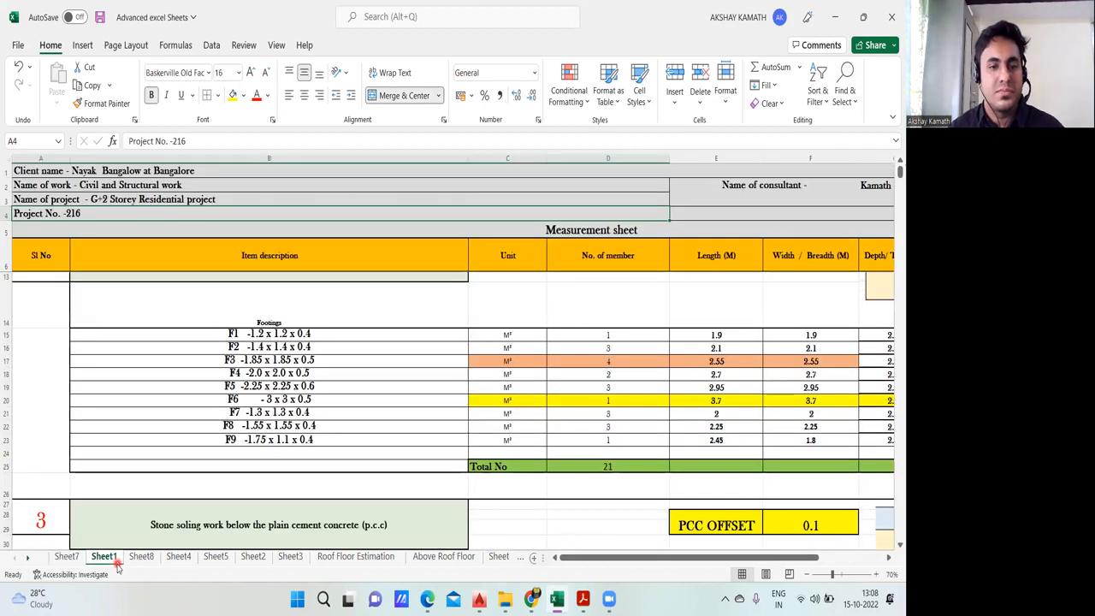
click(68, 557)
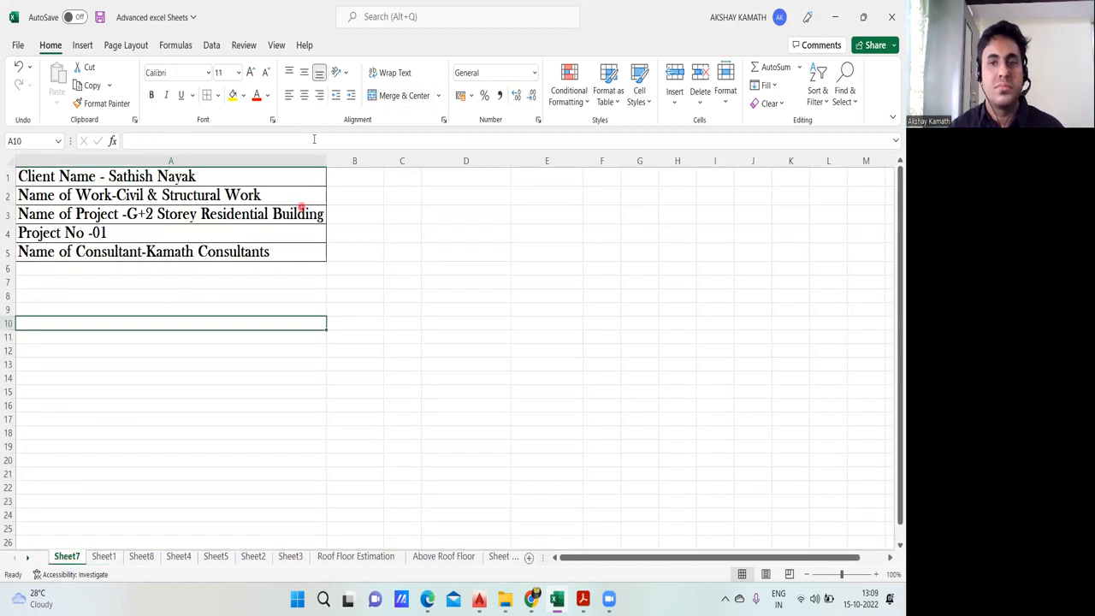
click(632, 30)
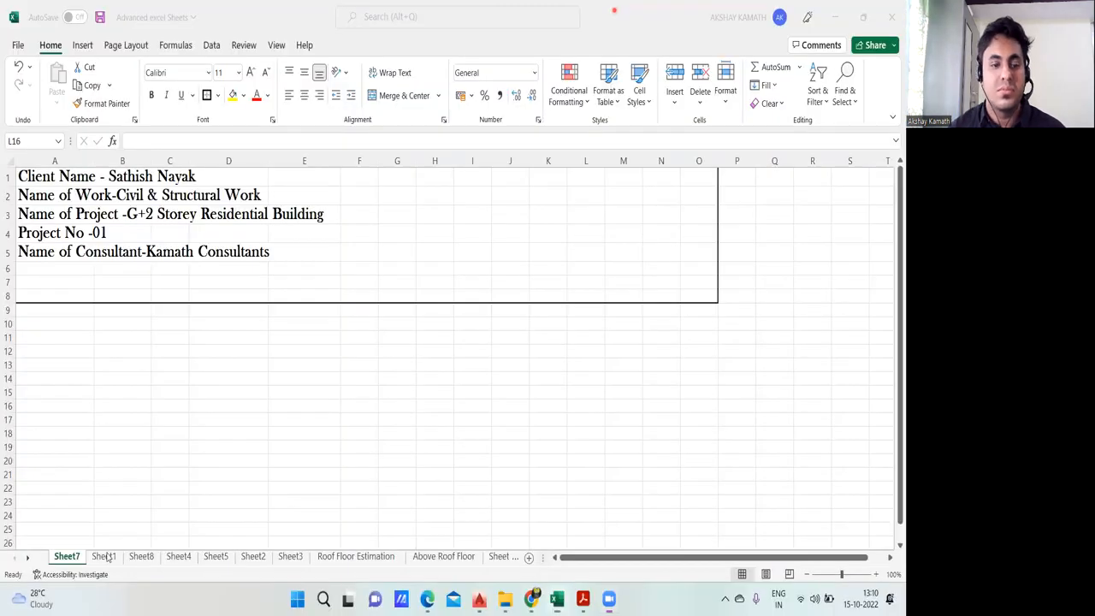
Step: Enter the title "Measurement Sheet" in cell G10 below the header block
double_click(389, 324)
double_click(394, 324)
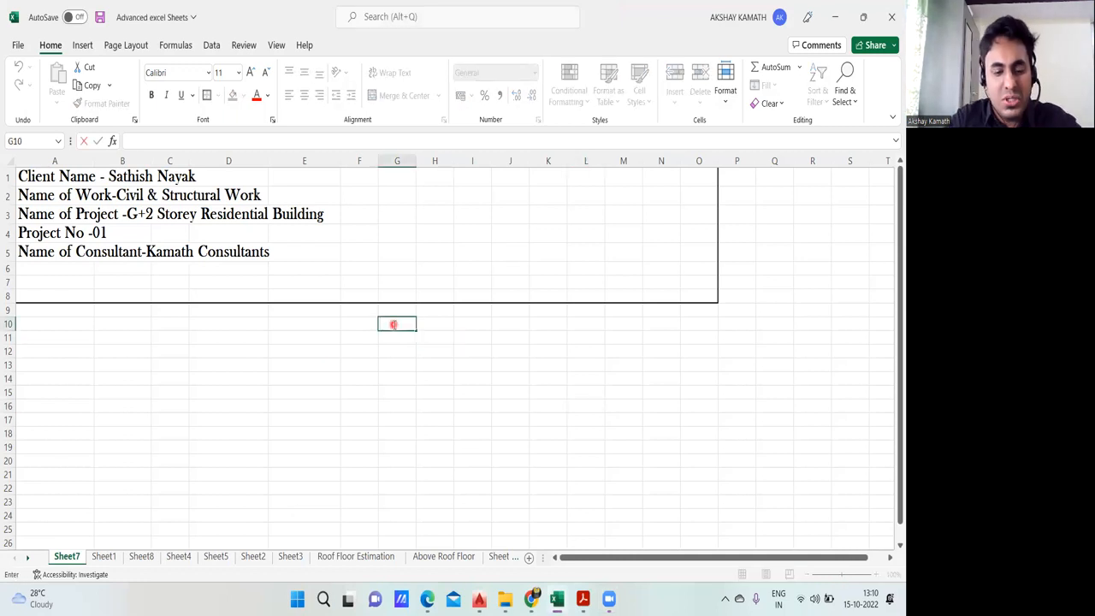
text(Measurement)
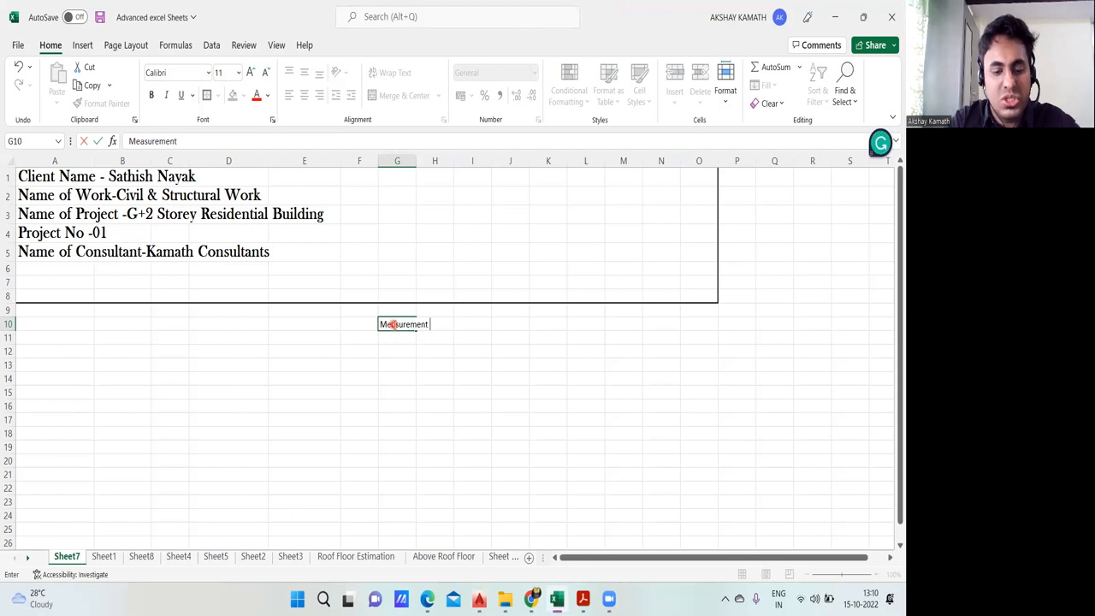
text( Sheet)
click(454, 387)
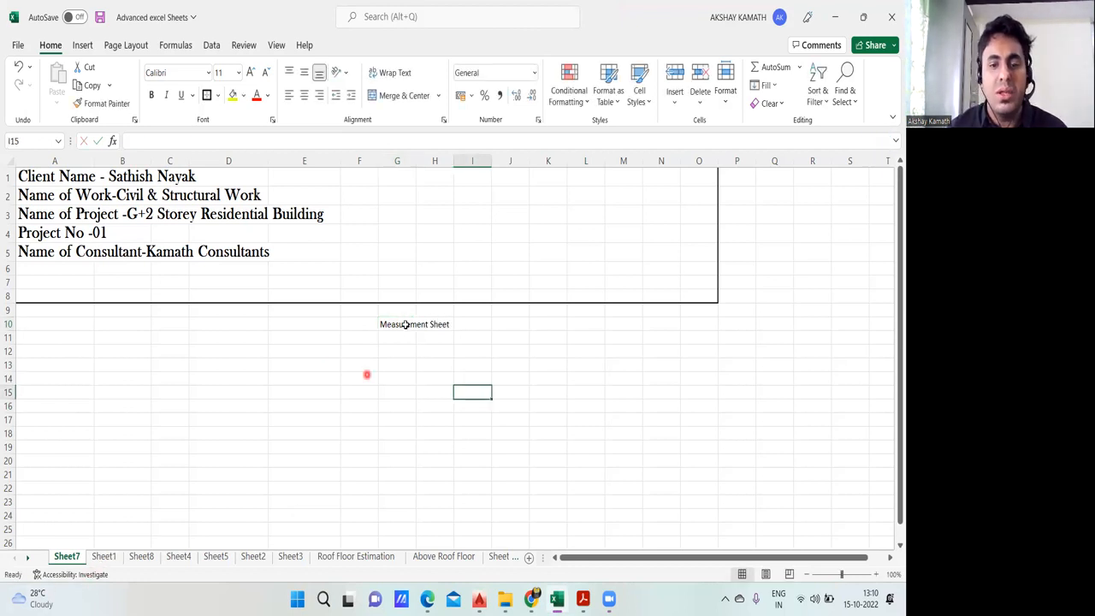
Step: Examine the reference table's column headings on Sheet1, through to the Total quantity column, and return to Sheet7
click(104, 557)
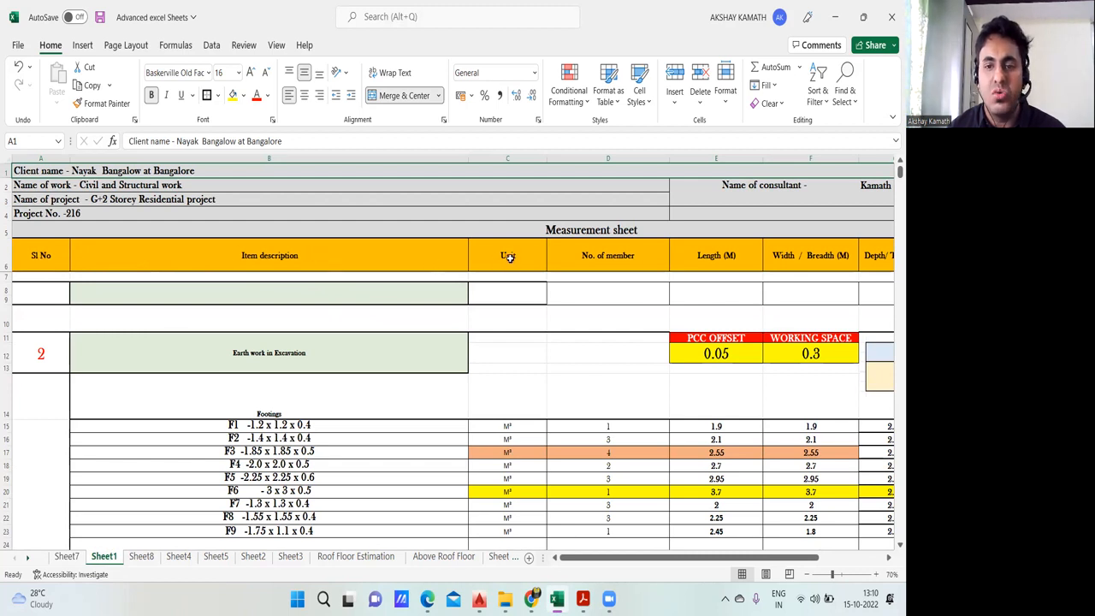
drag(635, 558, 655, 556)
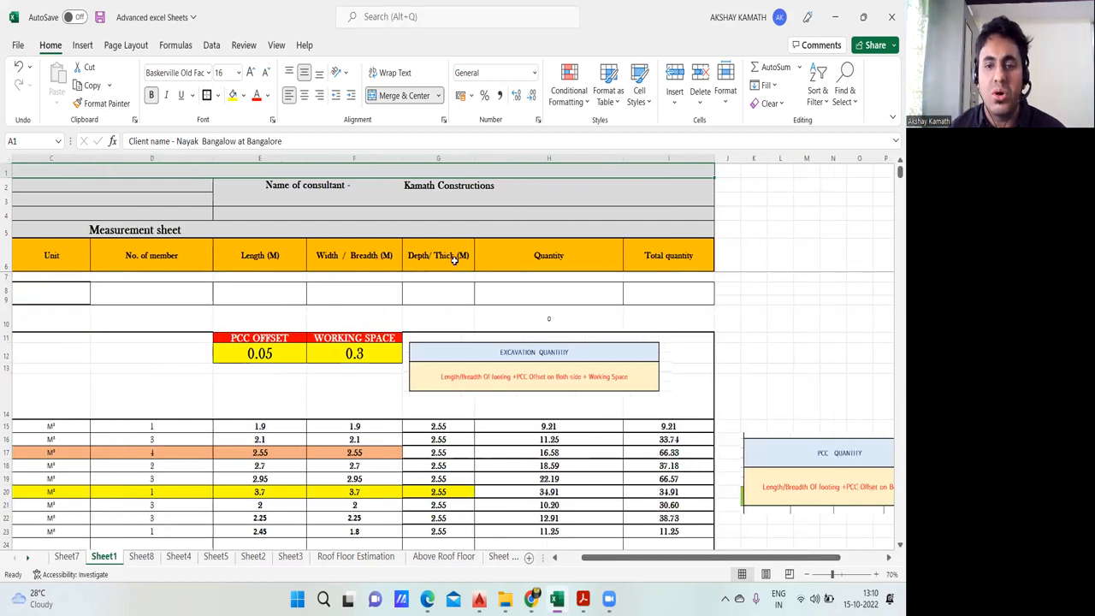
drag(674, 566, 642, 567)
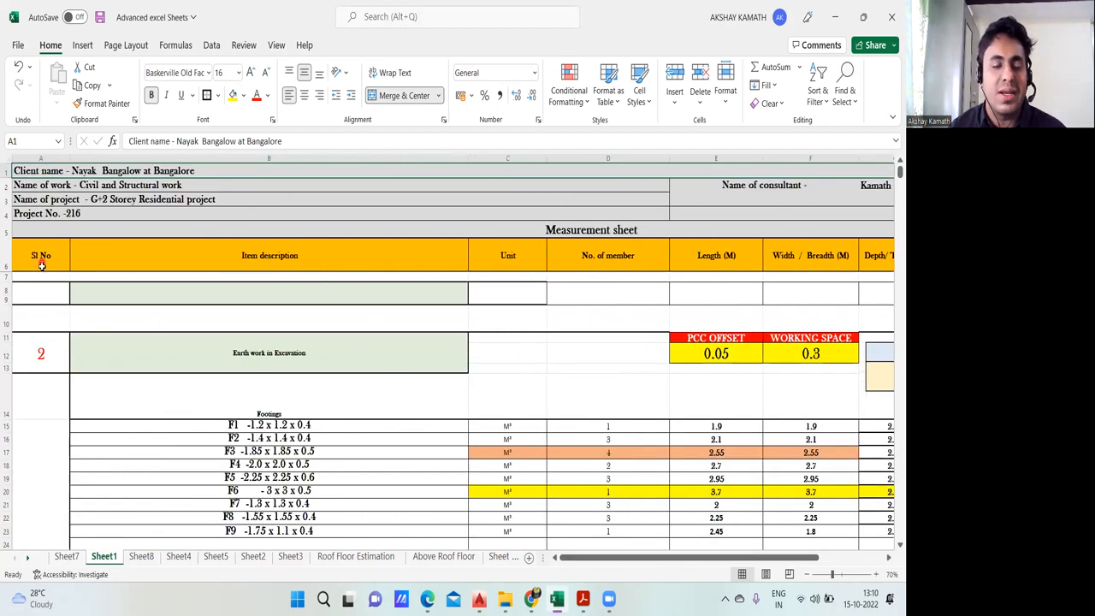
click(67, 556)
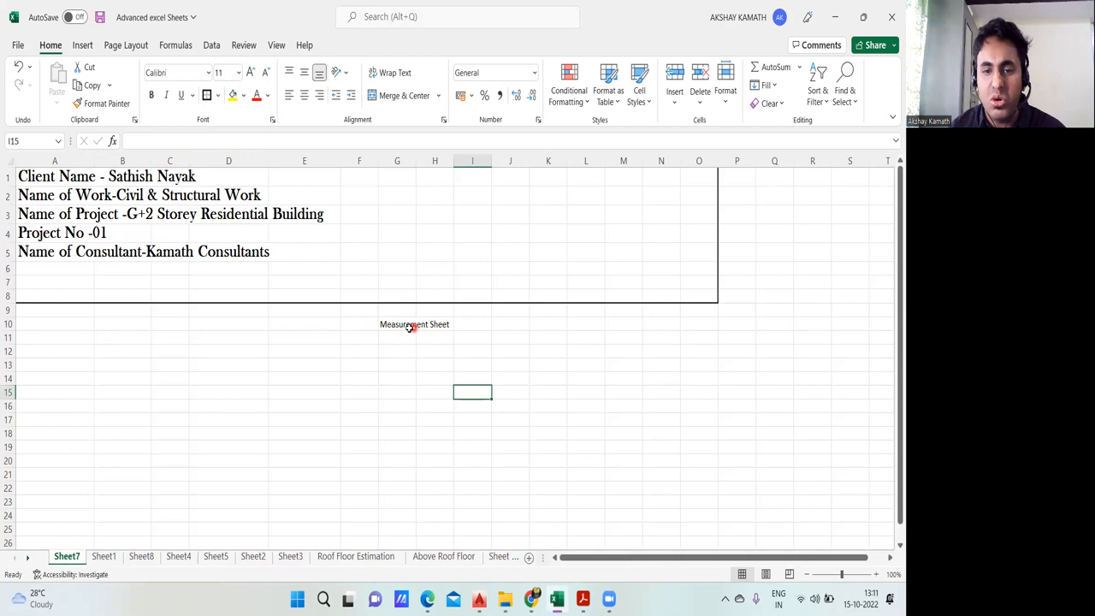
Step: Merge and center the Measurement Sheet title across E10:K10
drag(281, 324, 540, 326)
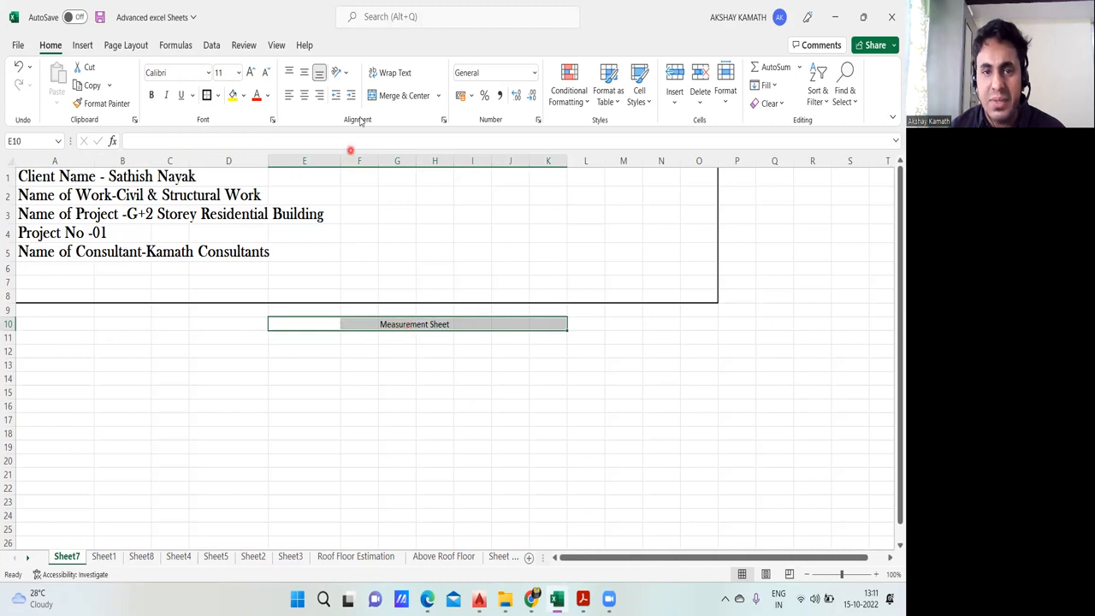
click(399, 97)
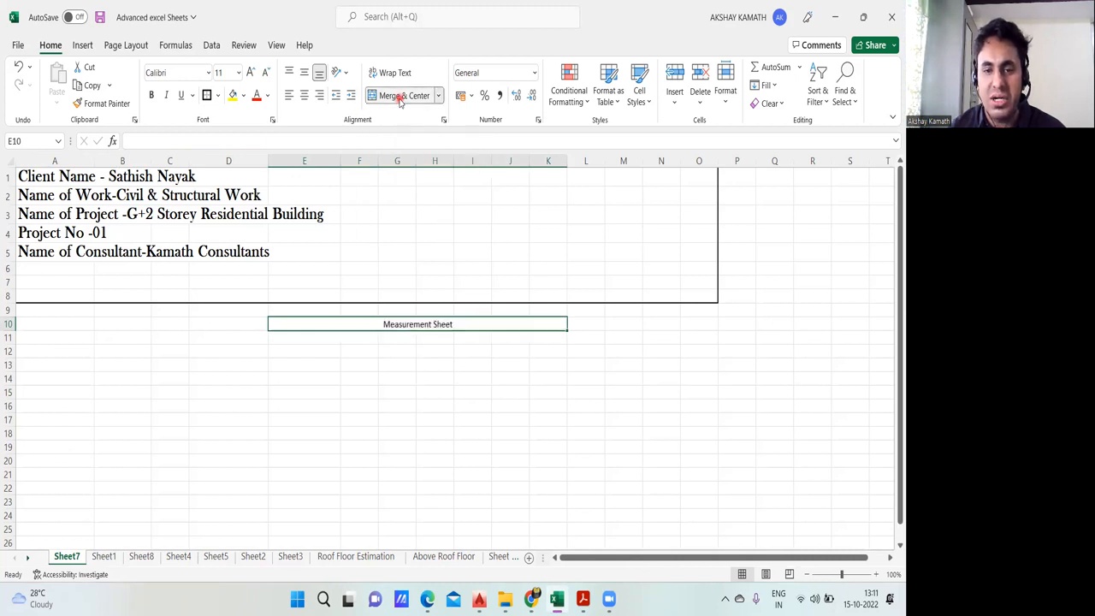
click(432, 391)
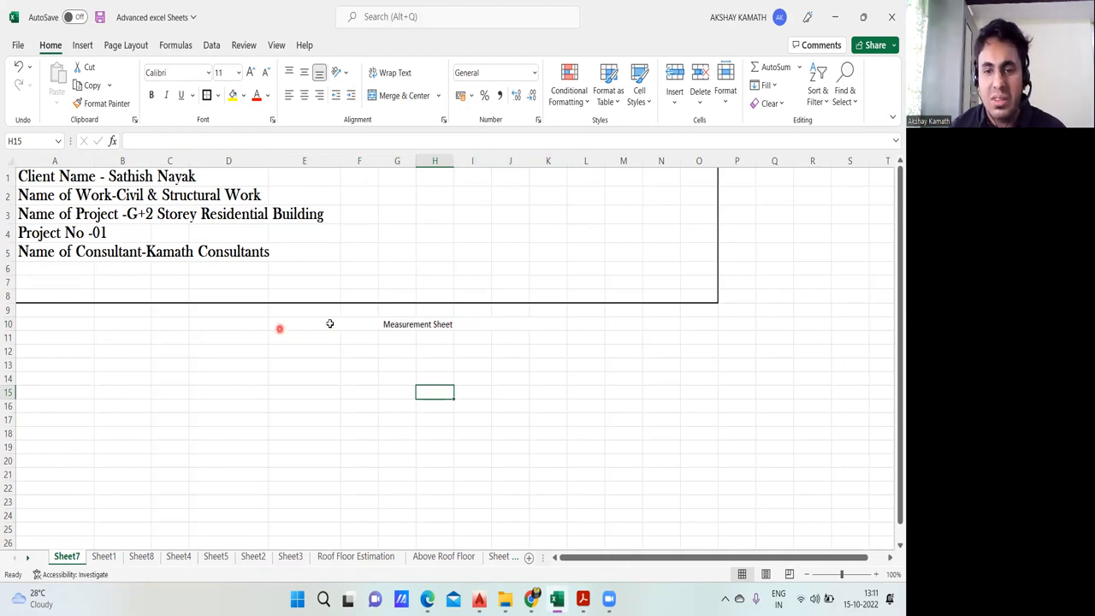
Step: Format the Measurement Sheet title in bold, size 20, with the Angsana New font
click(400, 326)
click(150, 96)
click(250, 72)
click(249, 72)
click(250, 72)
click(250, 72)
click(250, 72)
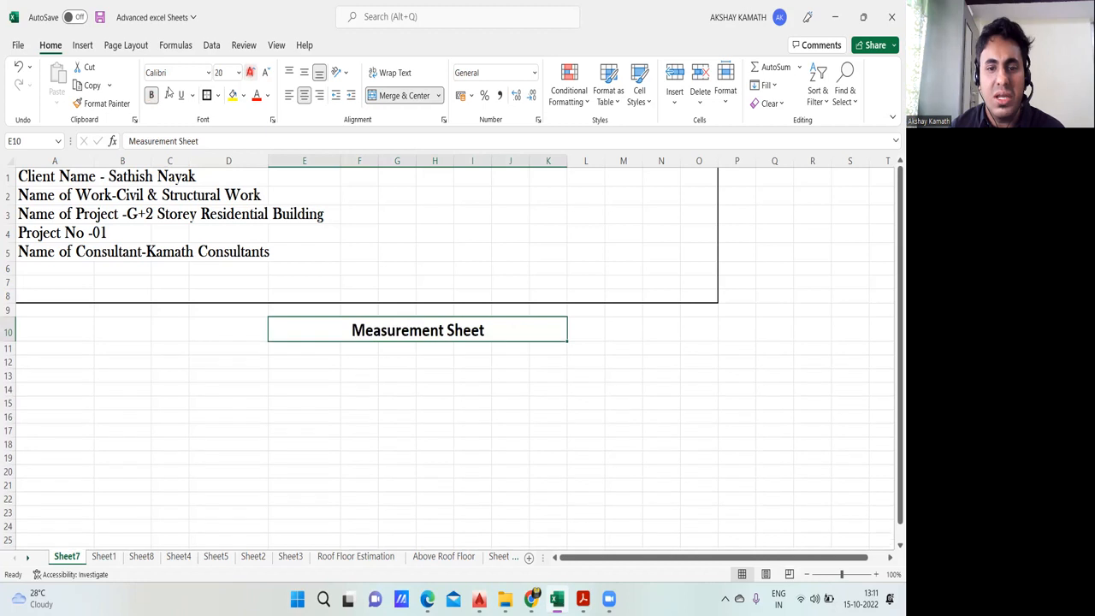
click(208, 72)
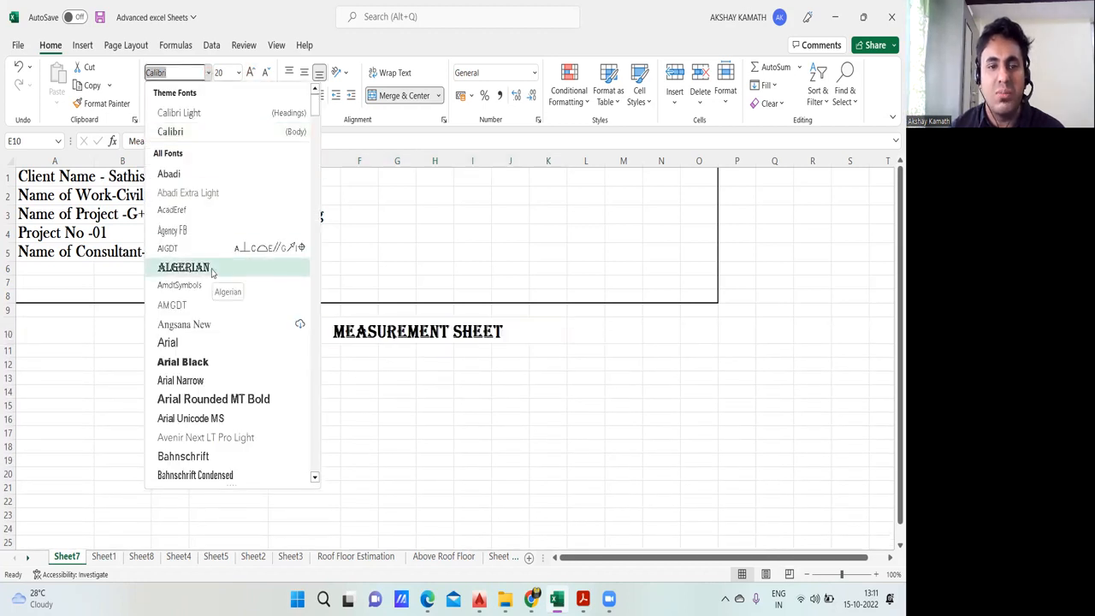
click(193, 329)
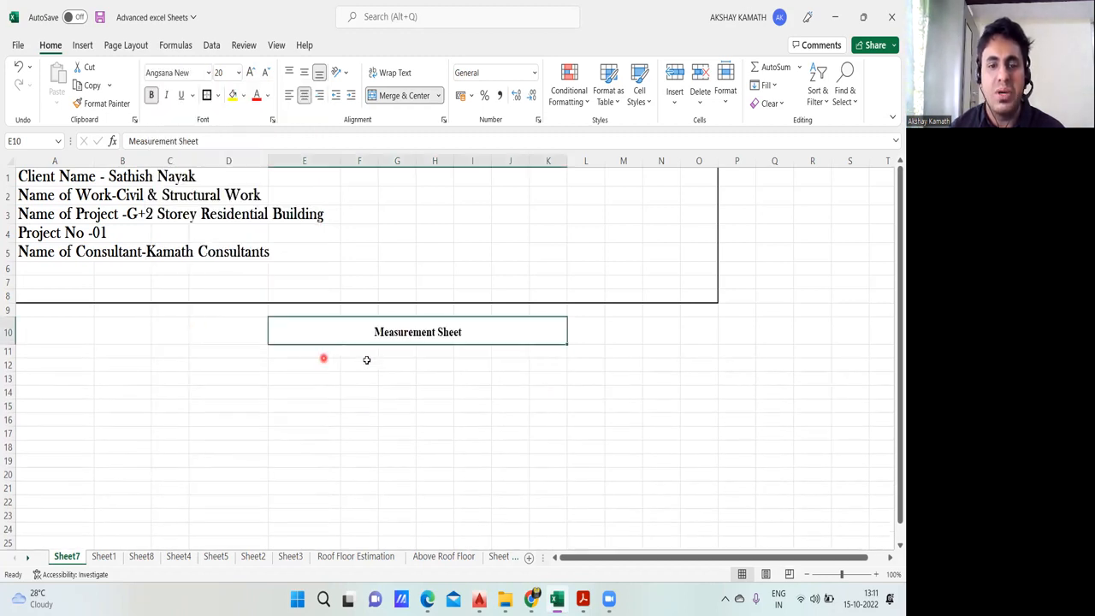
click(434, 391)
Step: Fill the merged Measurement Sheet title cell with light blue
click(404, 330)
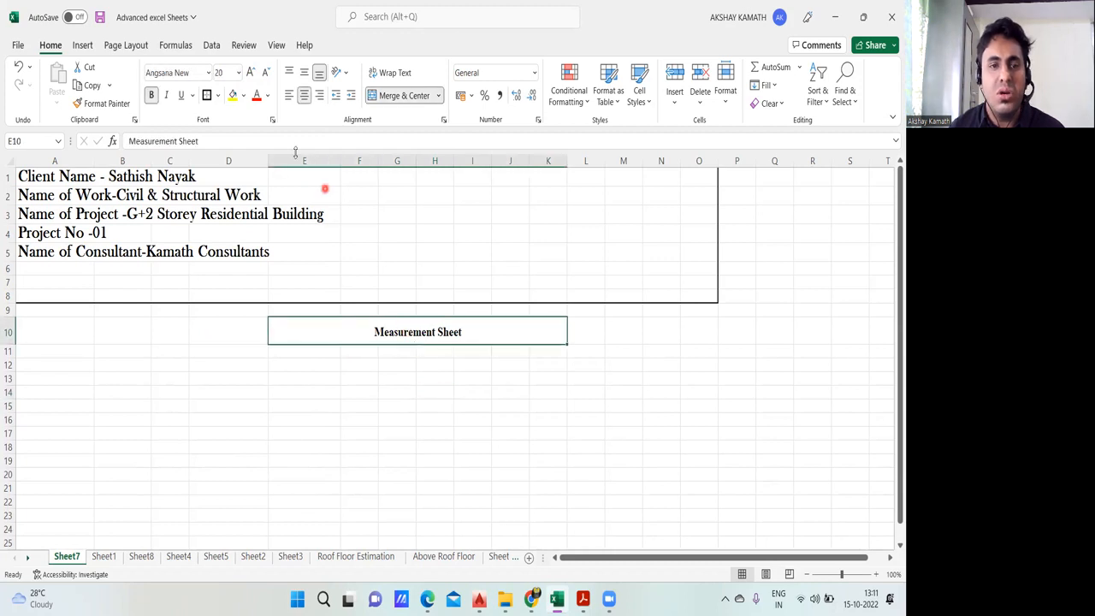
click(244, 96)
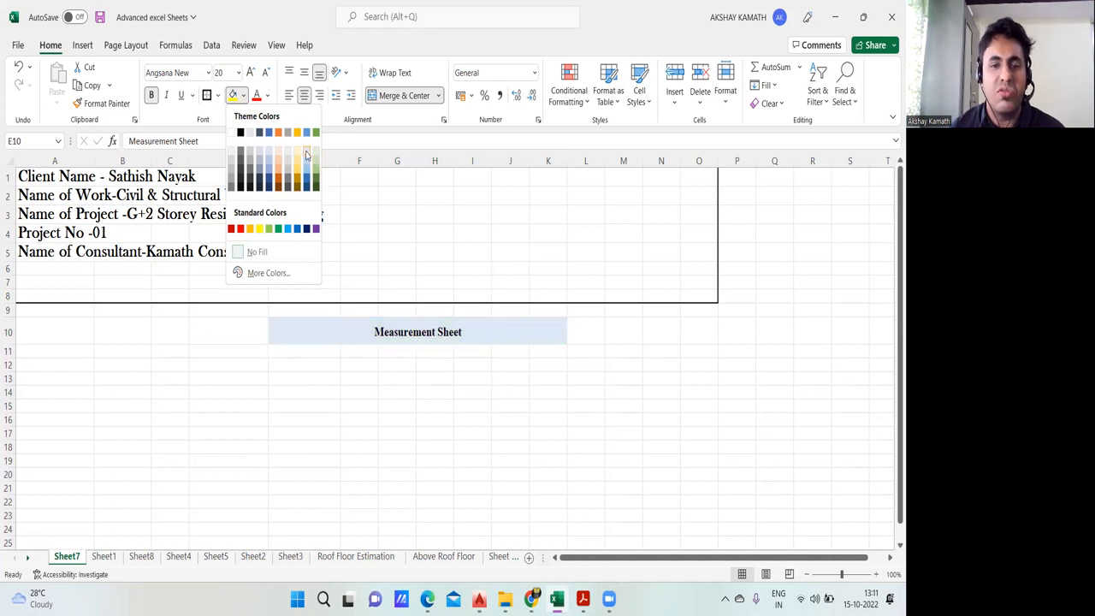
click(306, 154)
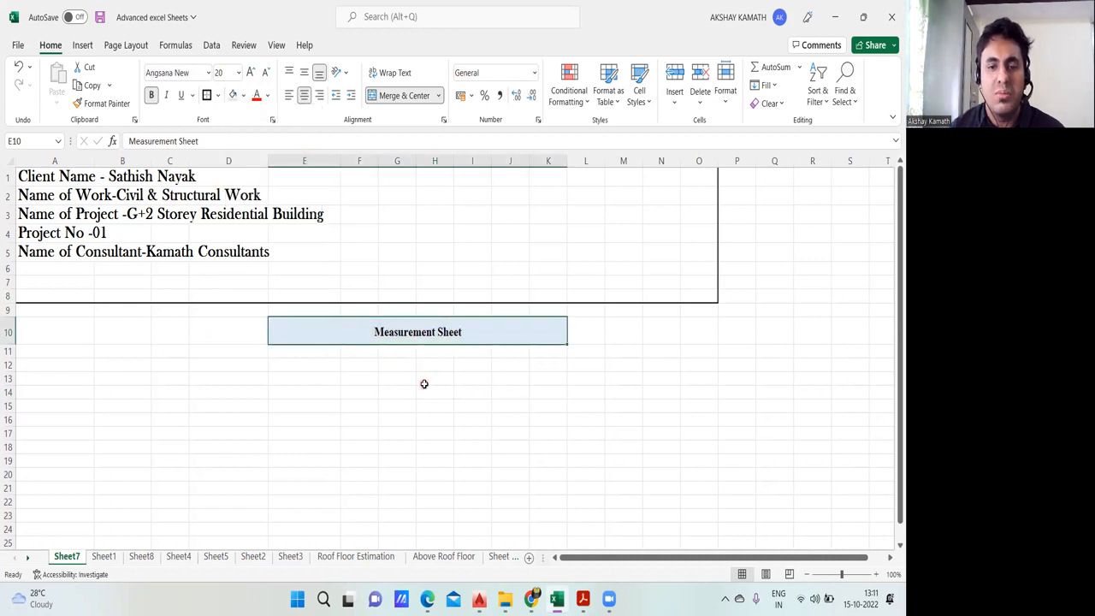
click(422, 382)
Step: Apply thick outside borders to the merged Measurement Sheet title cell
click(374, 338)
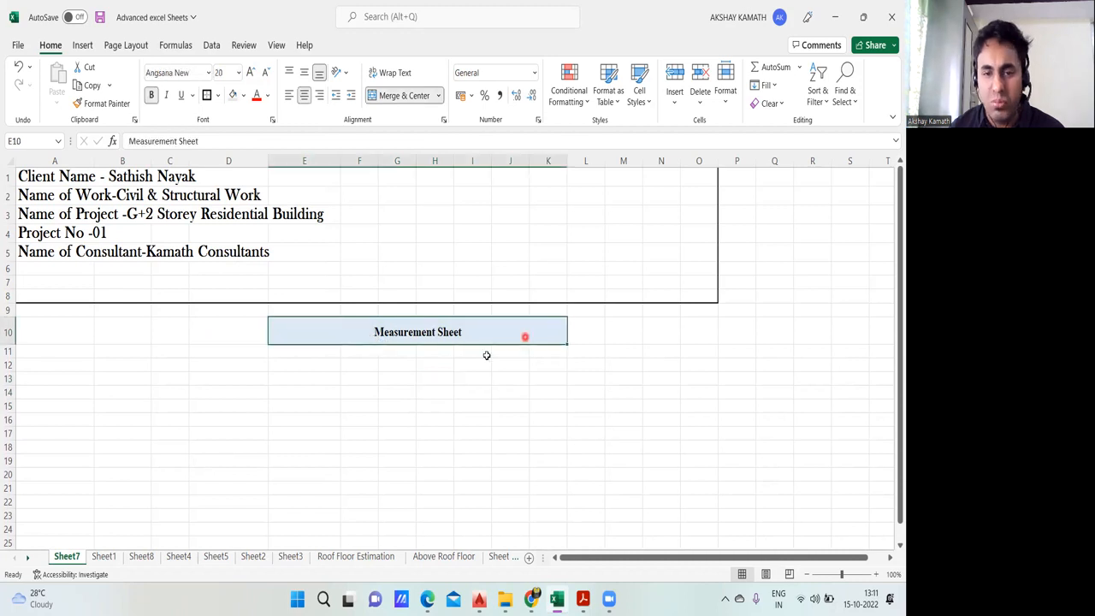
click(218, 96)
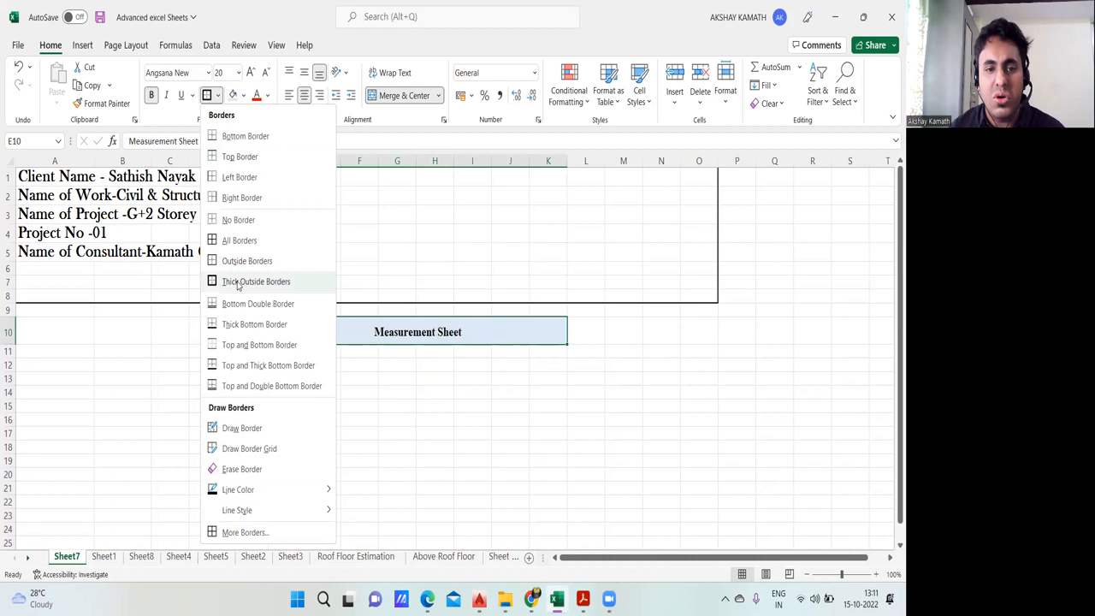
click(262, 284)
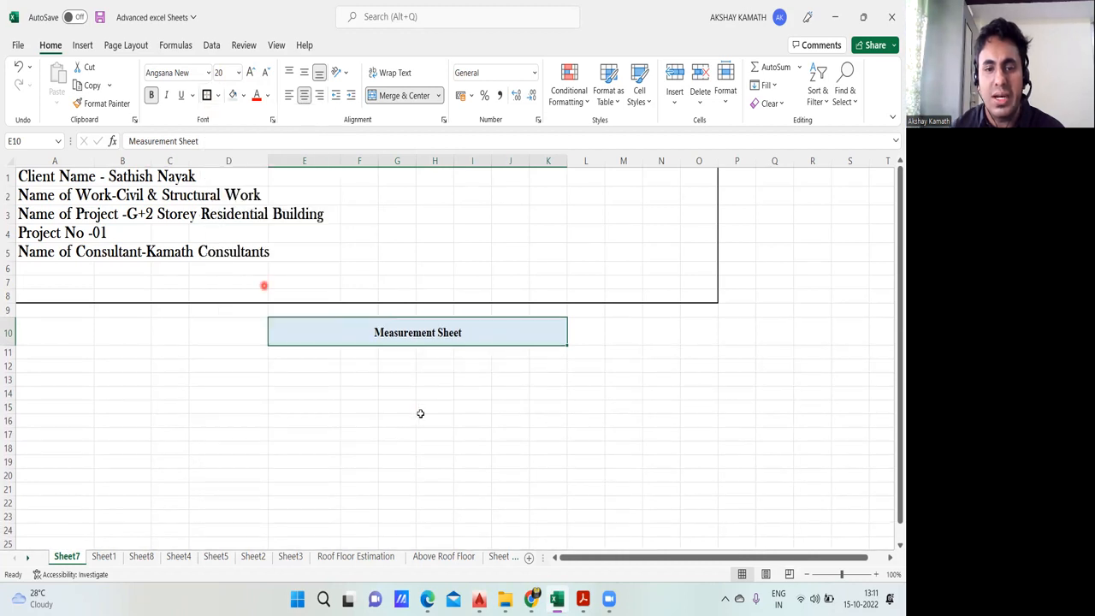
click(420, 409)
click(582, 423)
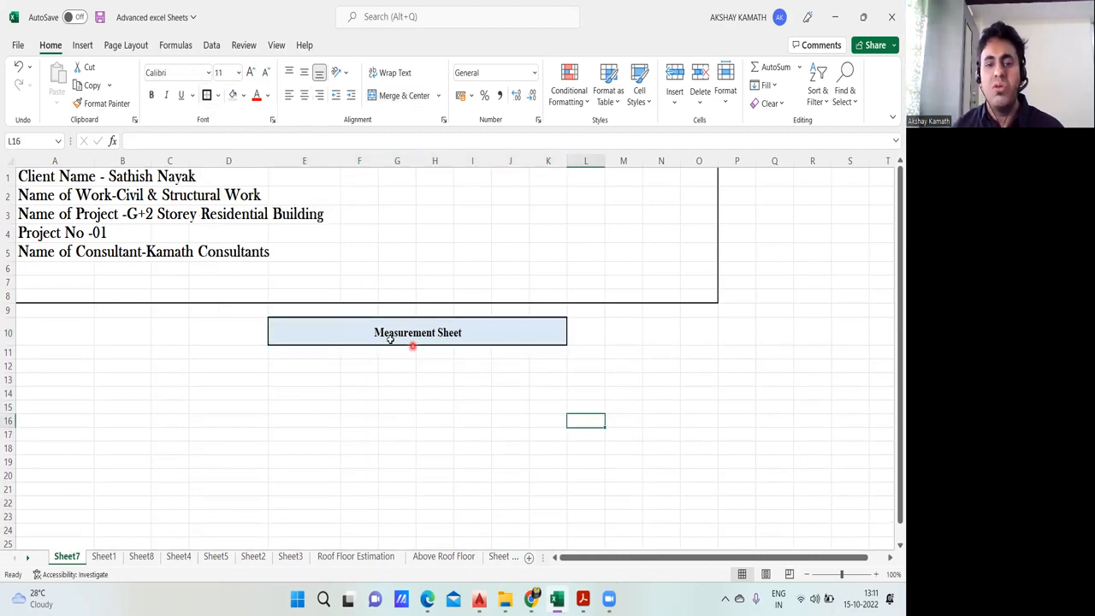
Step: Color the Measurement Sheet title text red and increase its font size to 24
click(417, 334)
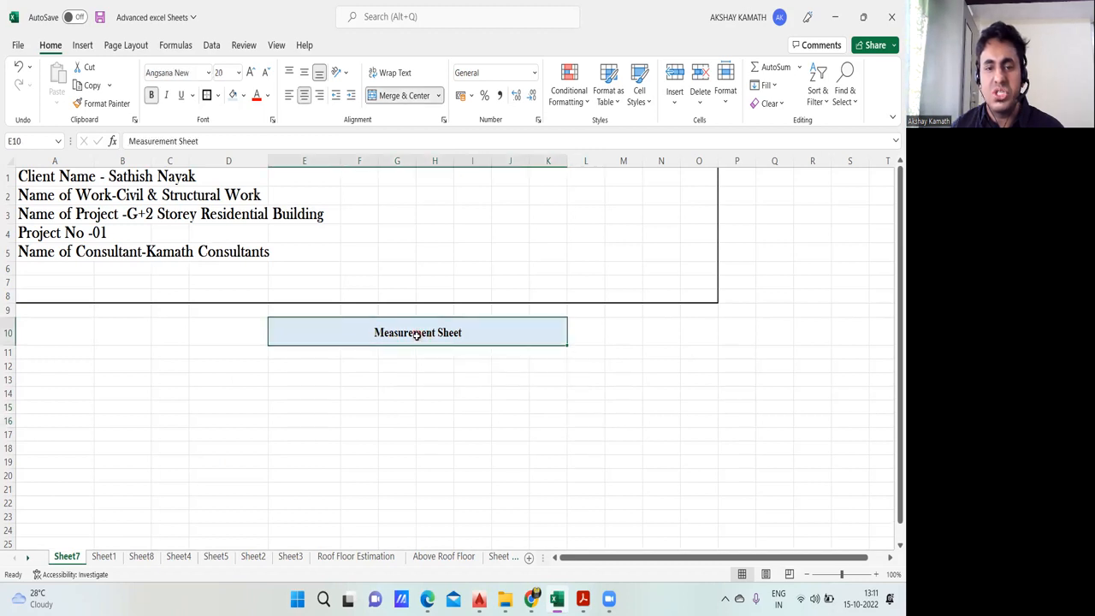
click(269, 97)
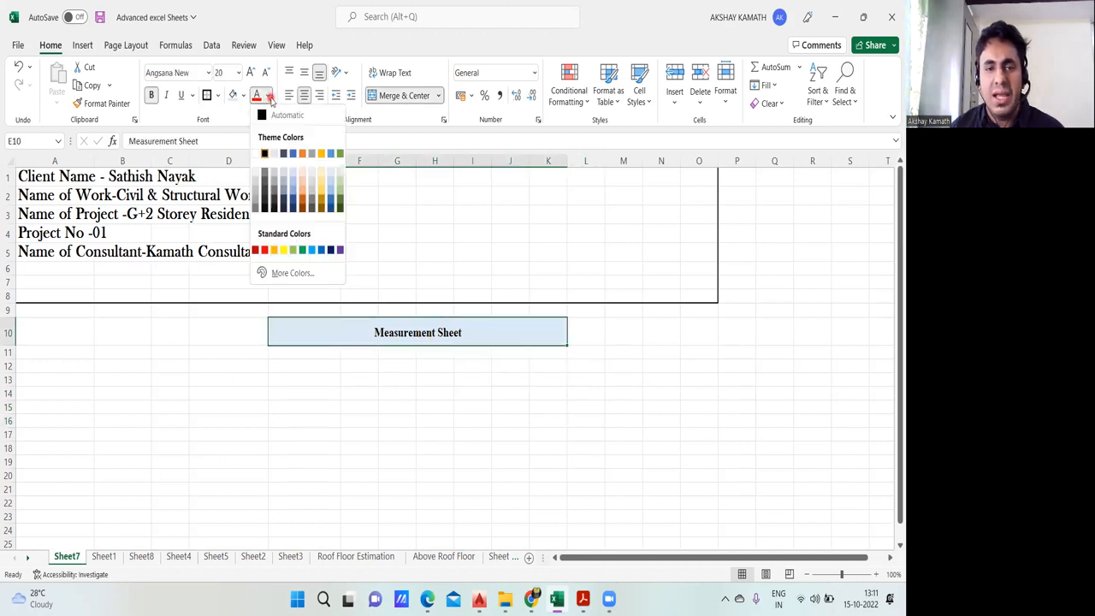
click(265, 251)
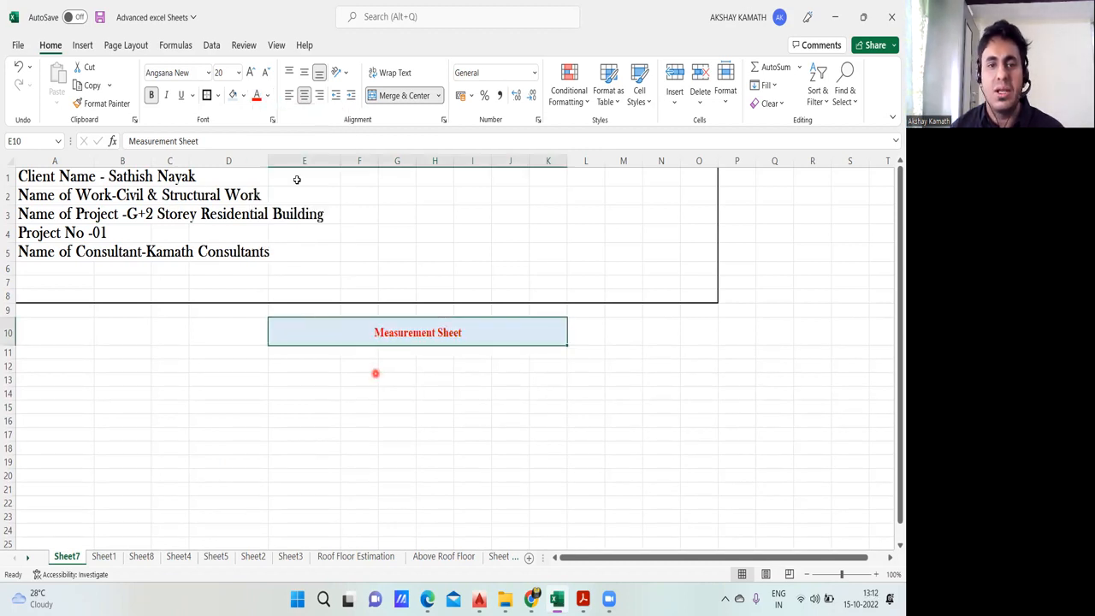
click(250, 72)
click(250, 72)
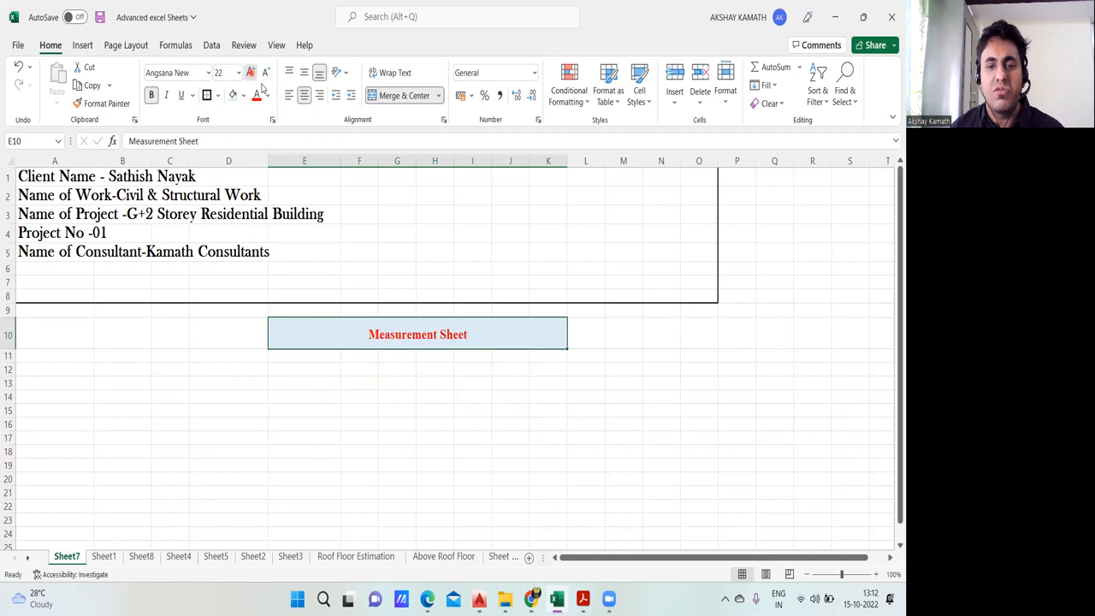
click(471, 419)
Step: Enter the column heading "SL. No" in cell A13 below the Measurement Sheet title
scroll(682, 441, down, 2)
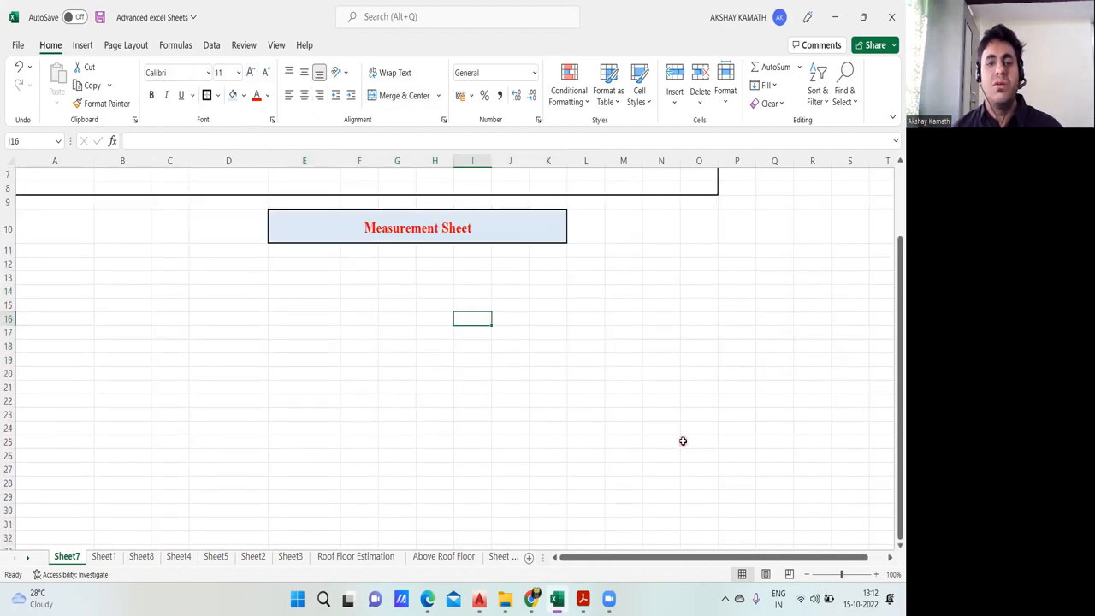
double_click(71, 279)
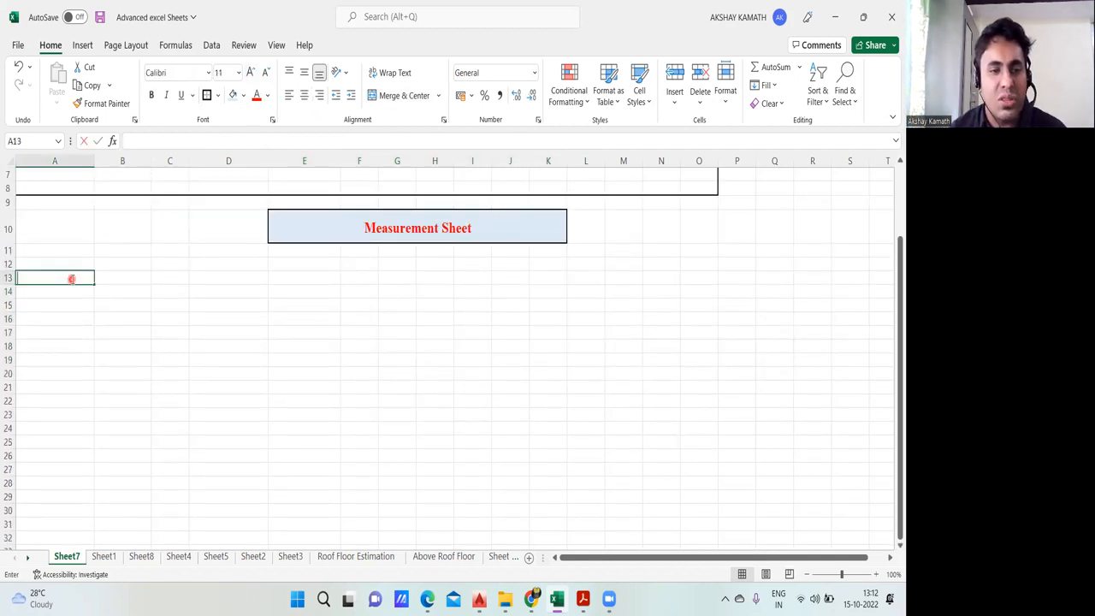
text(Sl.NO)
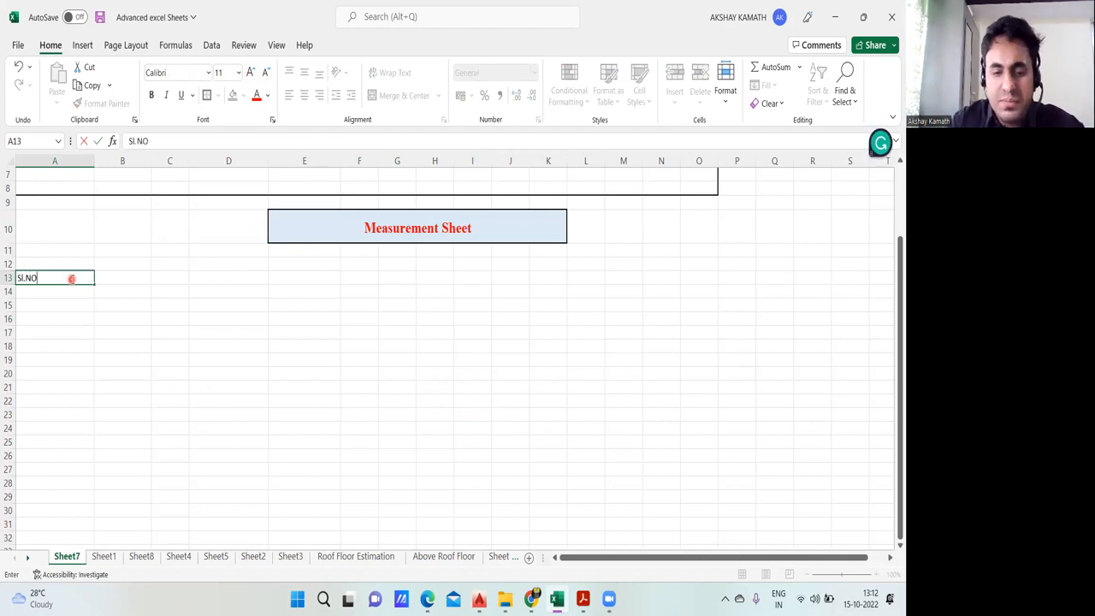
key(ctrl+Return)
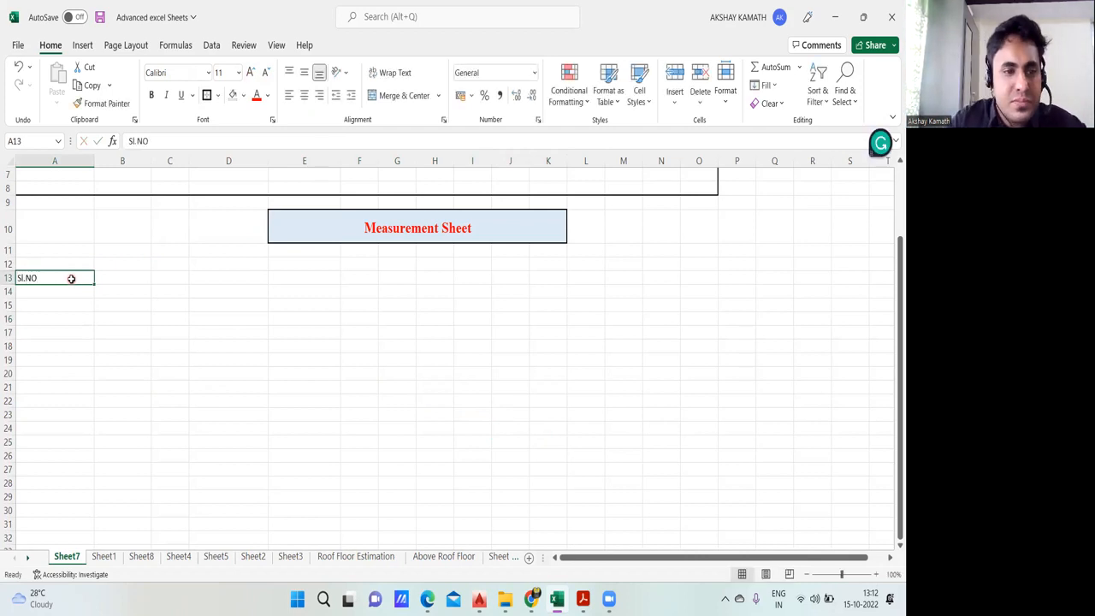
key(BackSpace)
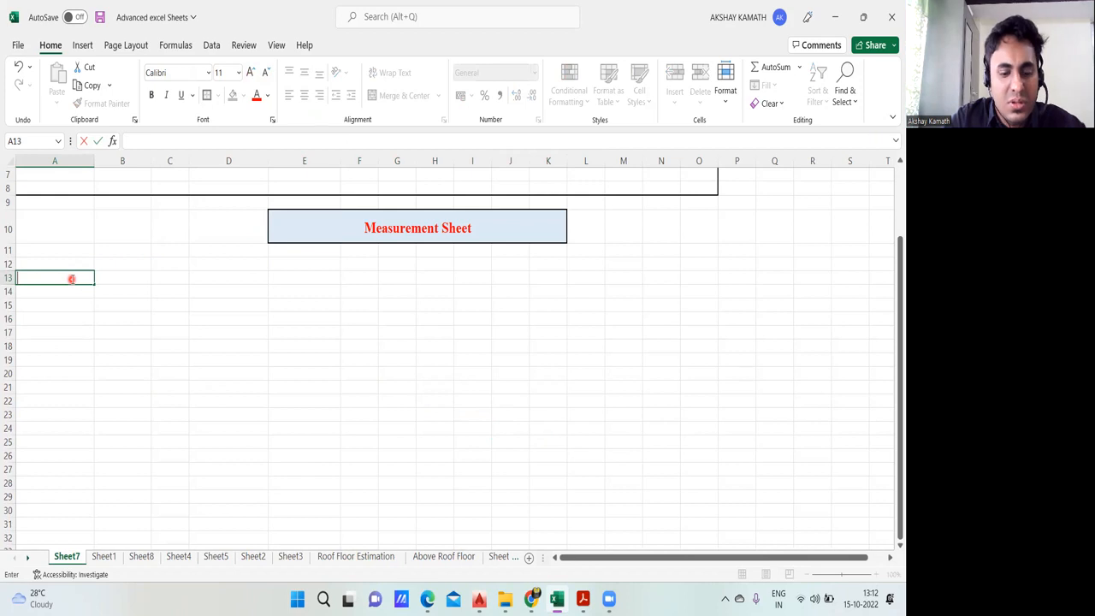
text(SL. No)
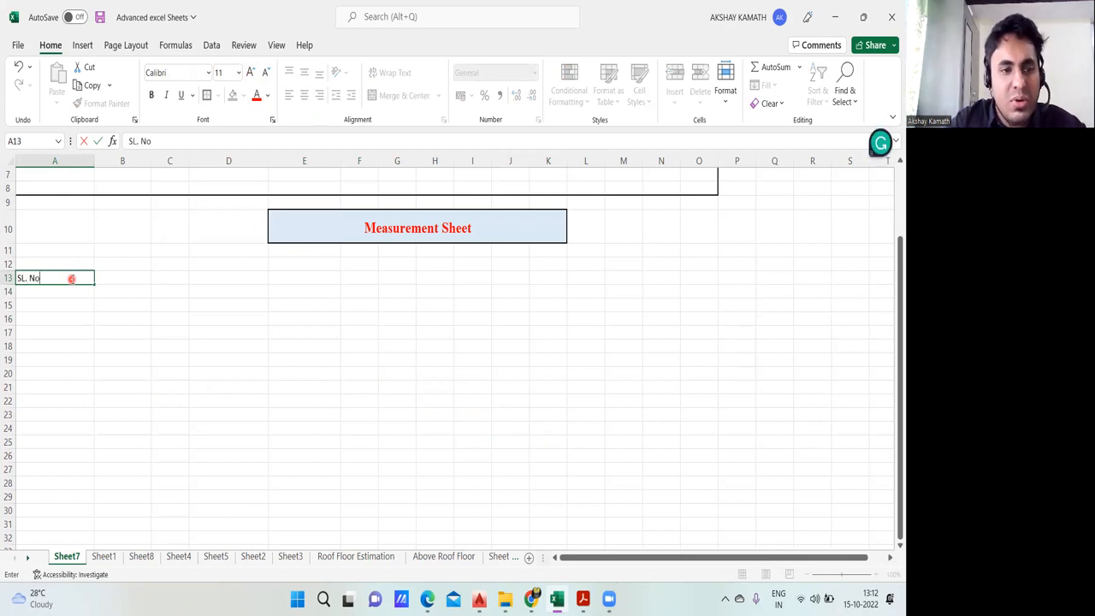
click(218, 413)
Step: Enter the column heading "Item Discription" in cell B13
click(127, 278)
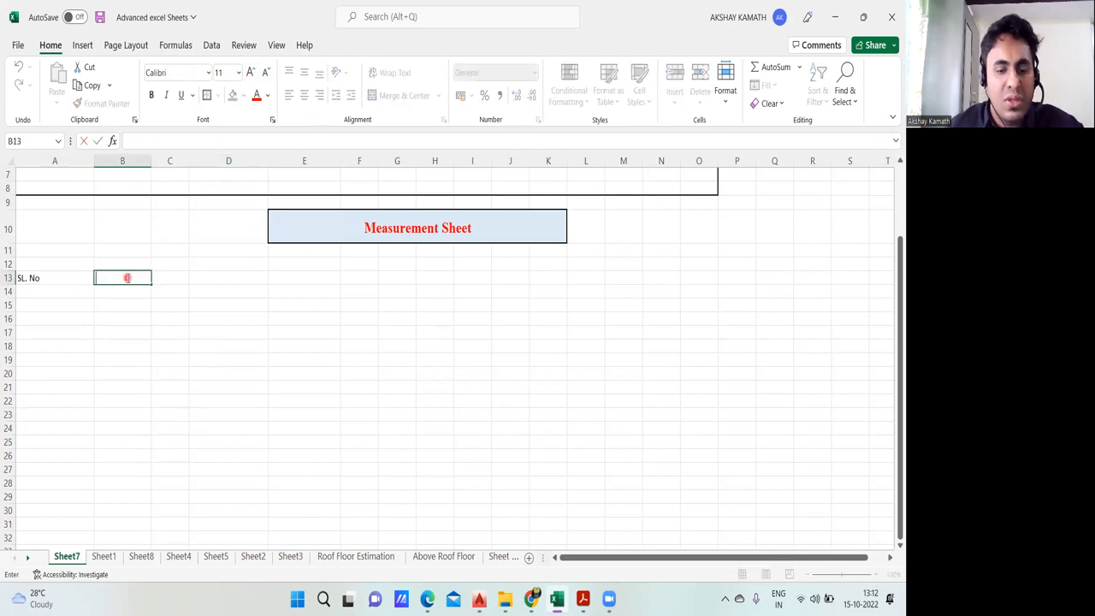
text(Item Discription)
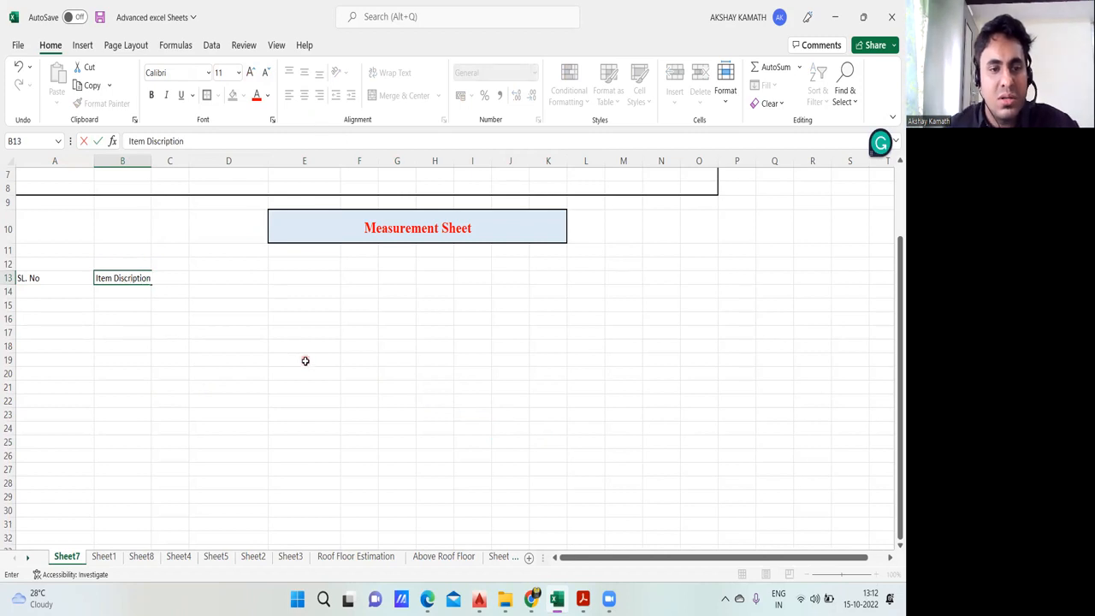
click(306, 360)
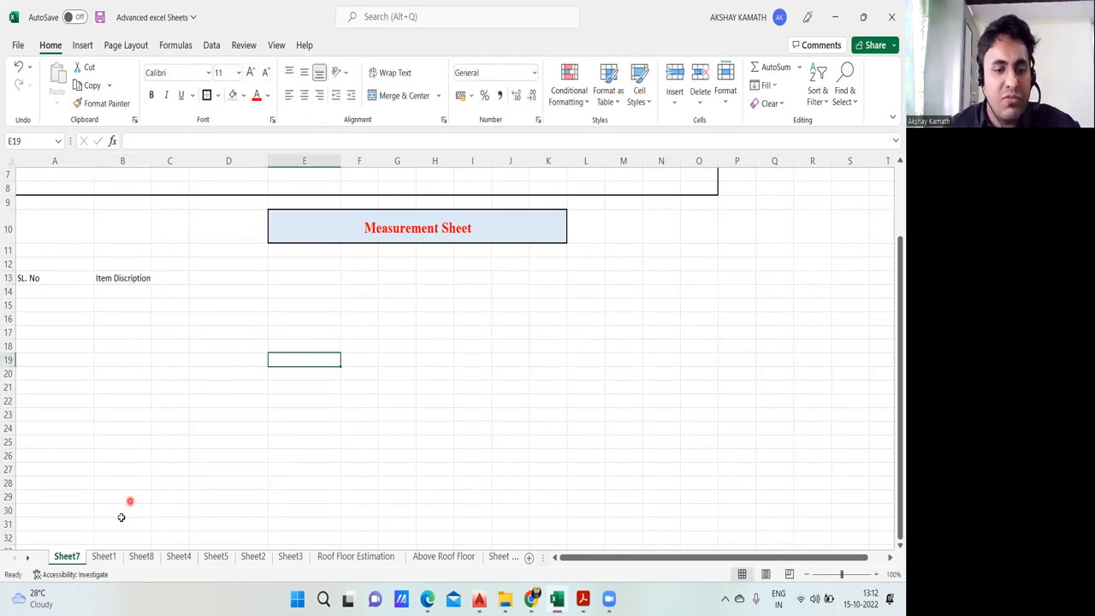
Step: Check the headings on Sheet1, widen column B of Sheet7 slightly, and enter the heading "Units" in cell C13
click(112, 558)
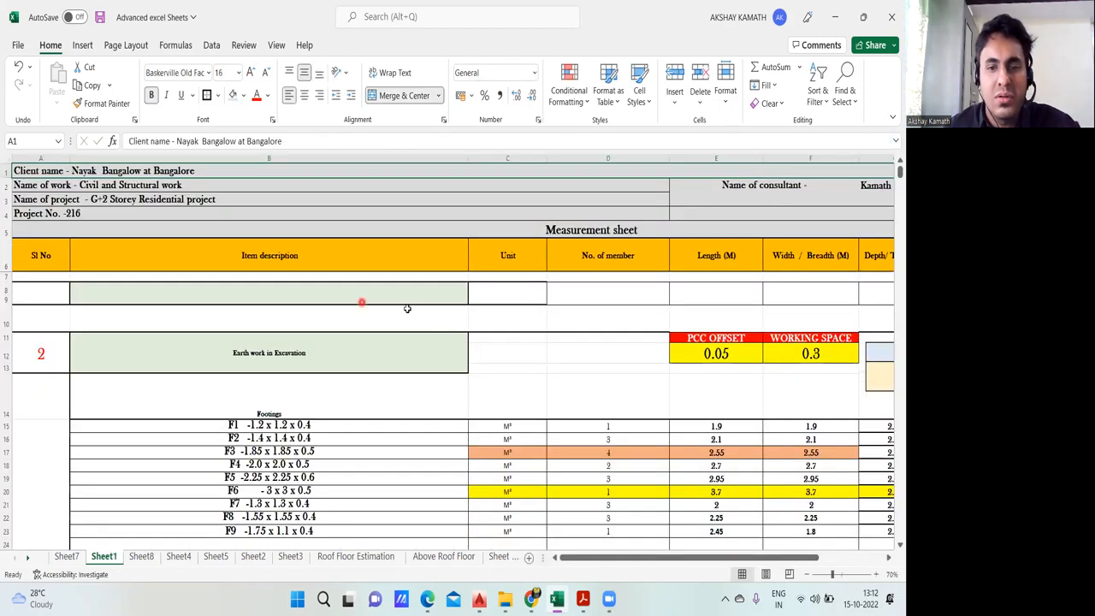
click(67, 557)
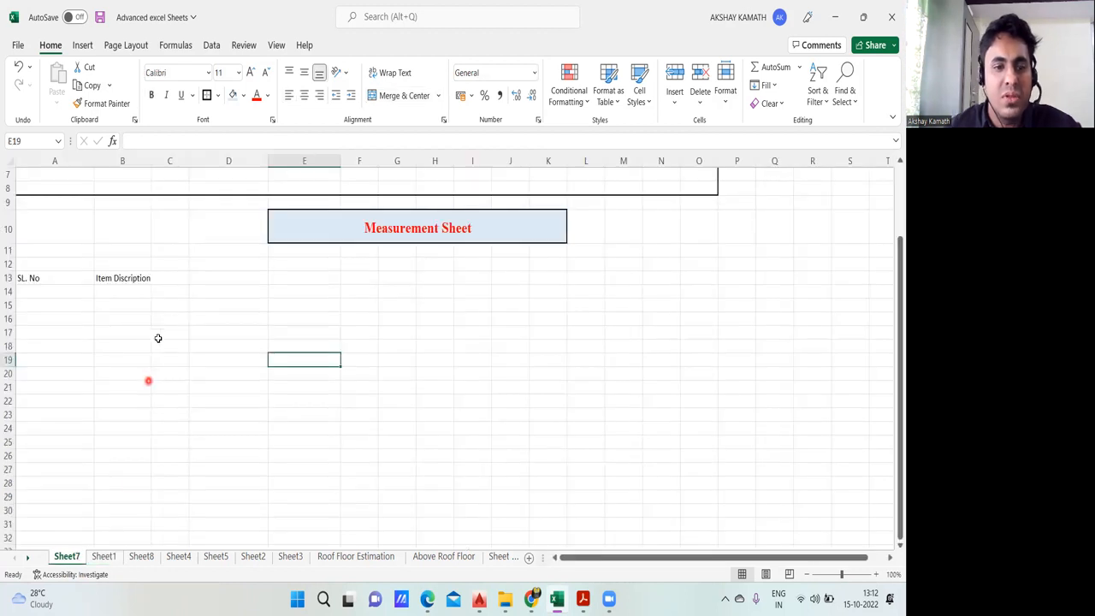
drag(153, 160, 171, 162)
click(189, 282)
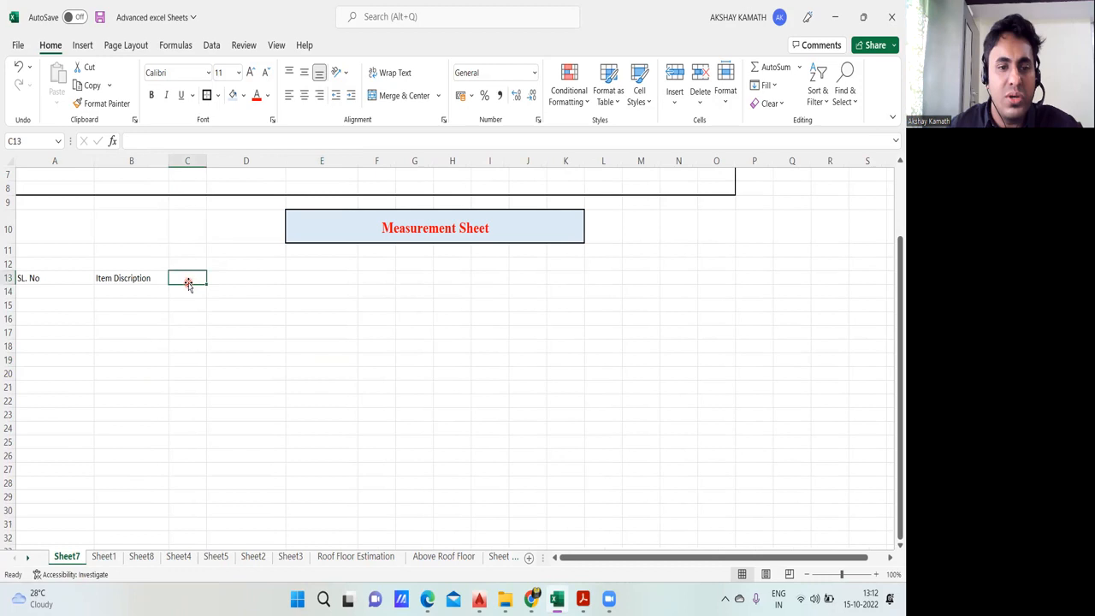
double_click(188, 280)
text(Uni)
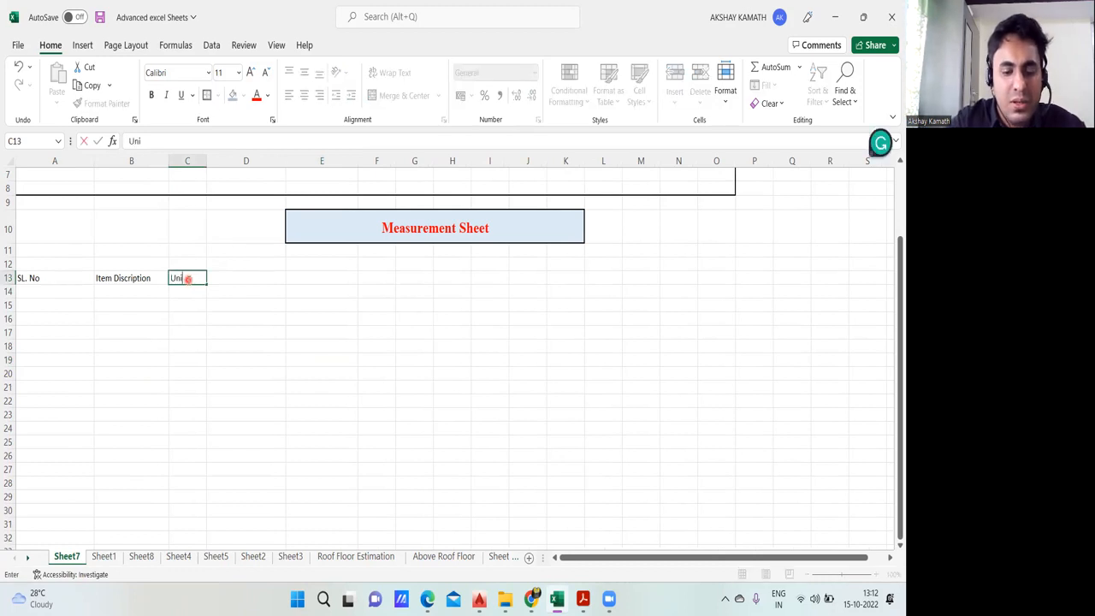
text(ts)
click(313, 306)
Step: Check the next heading on Sheet1 and enter "No . oF Member" in cell D13 of Sheet7
click(103, 556)
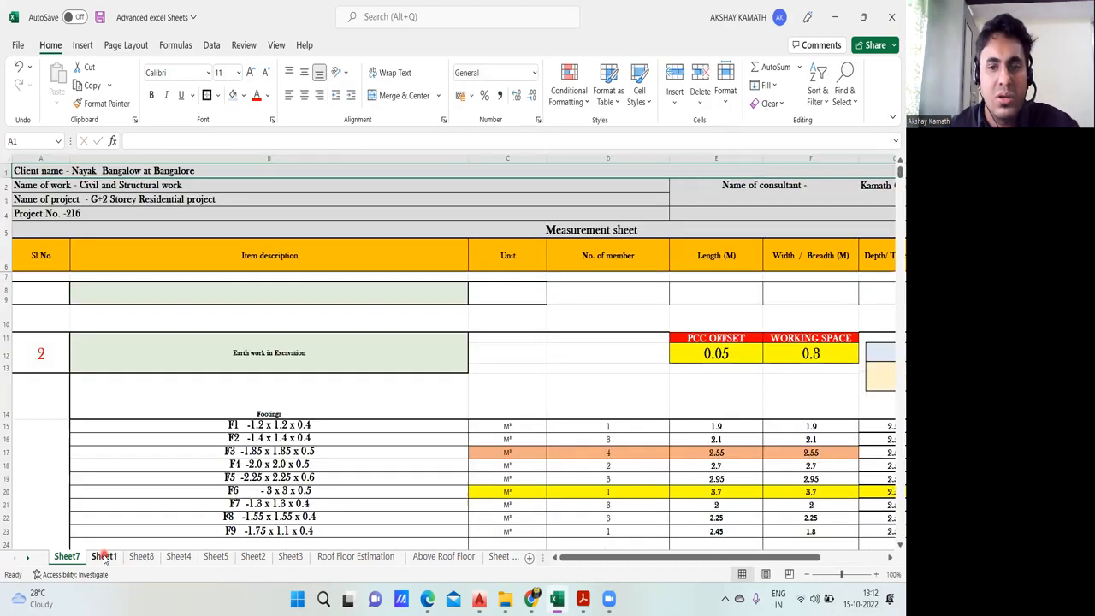
click(66, 556)
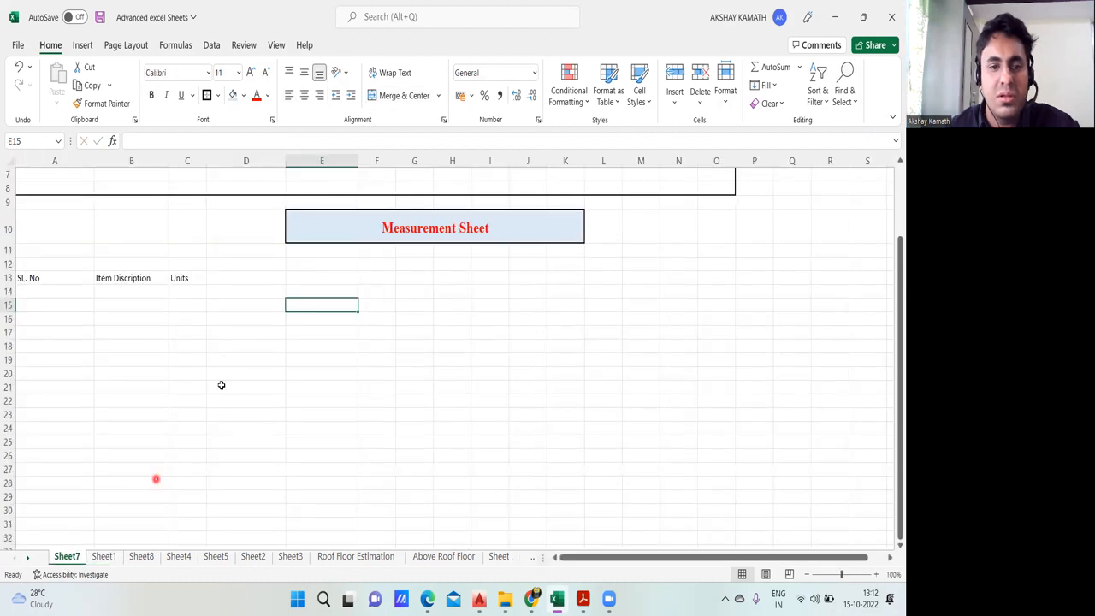
click(231, 278)
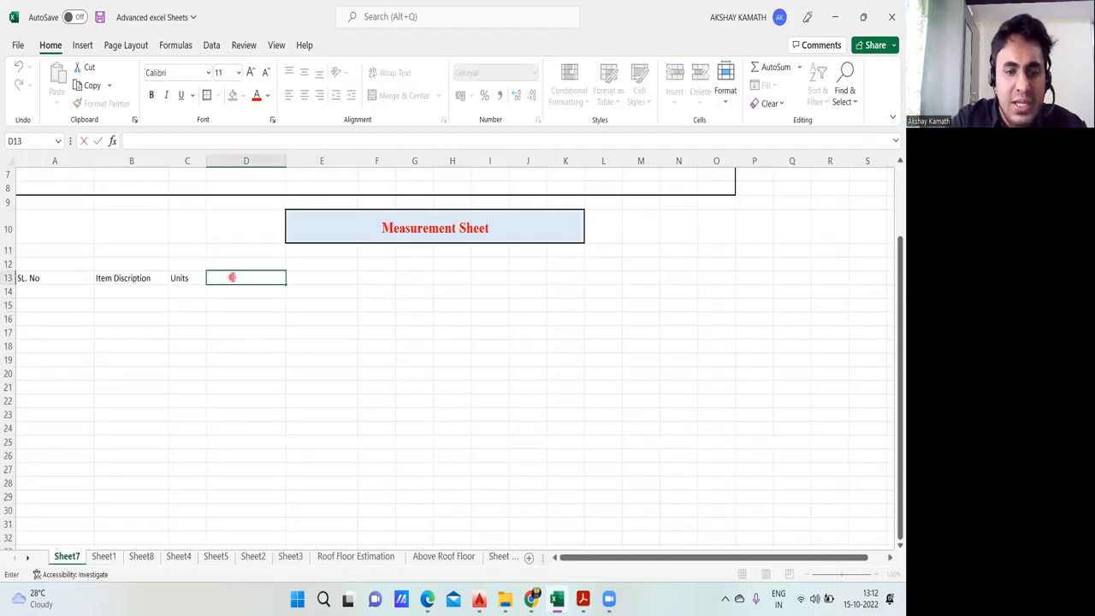
text(No . oF)
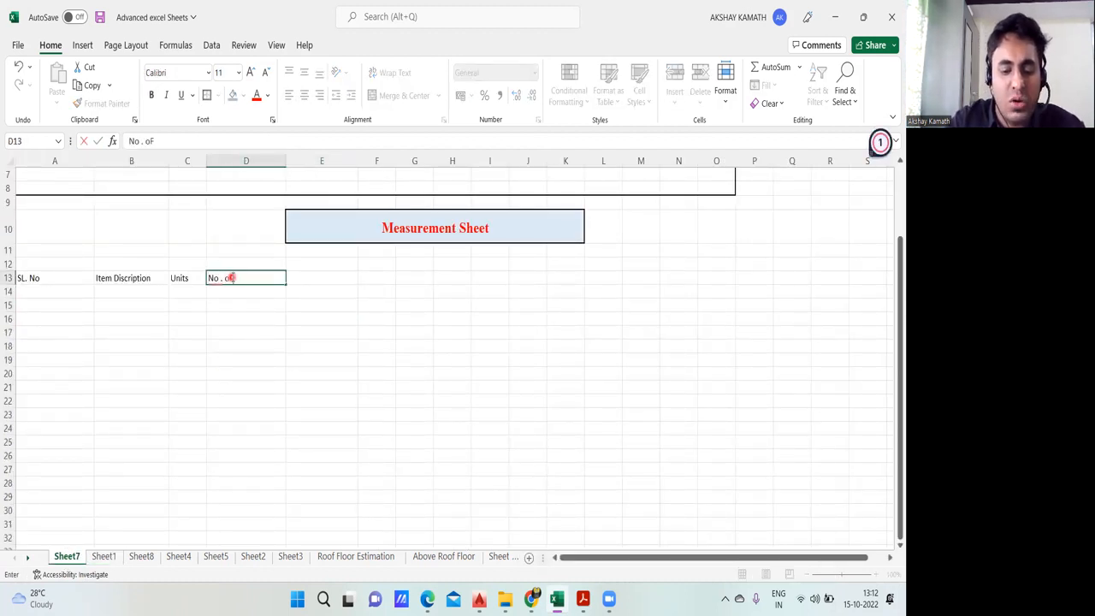
text(ber)
click(333, 347)
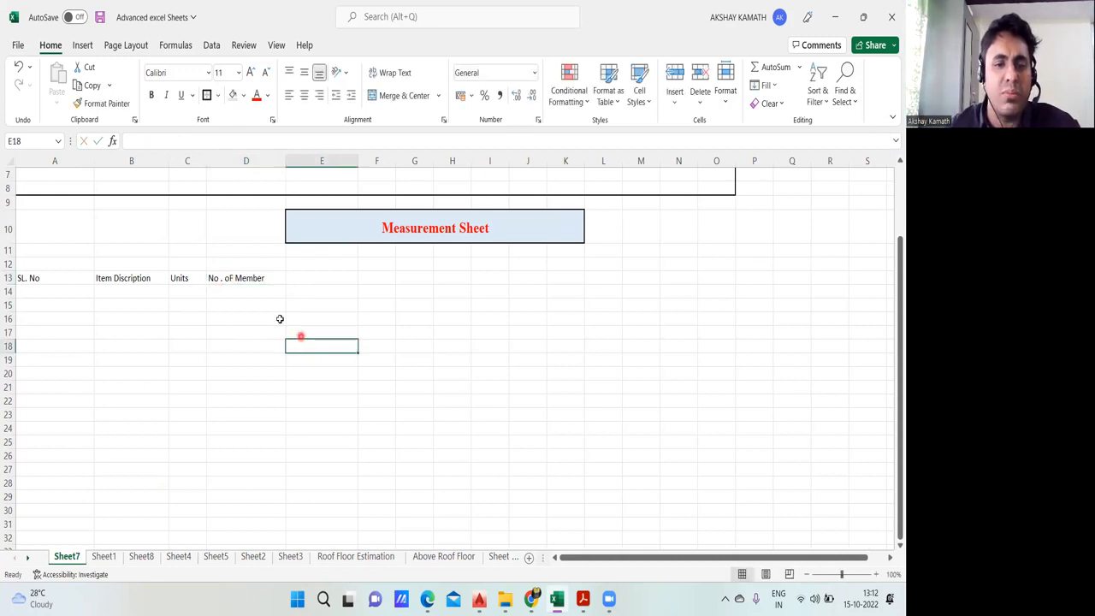
Step: Correct the capitalization of the heading in cell D13 to read "No . Of Member"
double_click(229, 281)
key(BackSpace)
key(BackSpace)
text(Of)
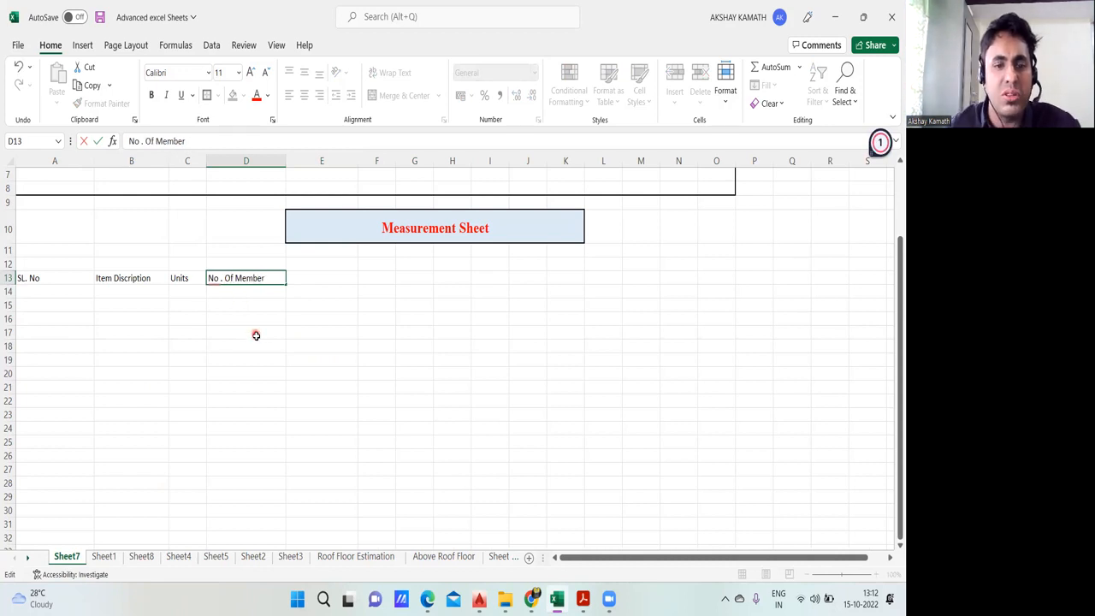
click(255, 334)
Step: Check the next heading on Sheet1 and enter "Length ( M )" in cell E13 of Sheet7
click(100, 557)
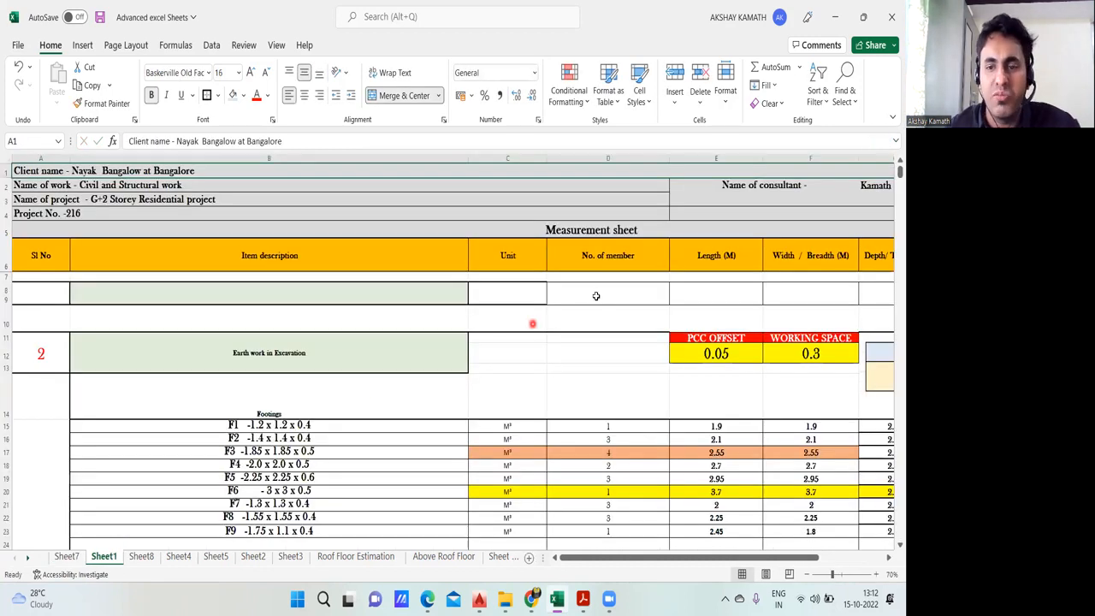
click(141, 557)
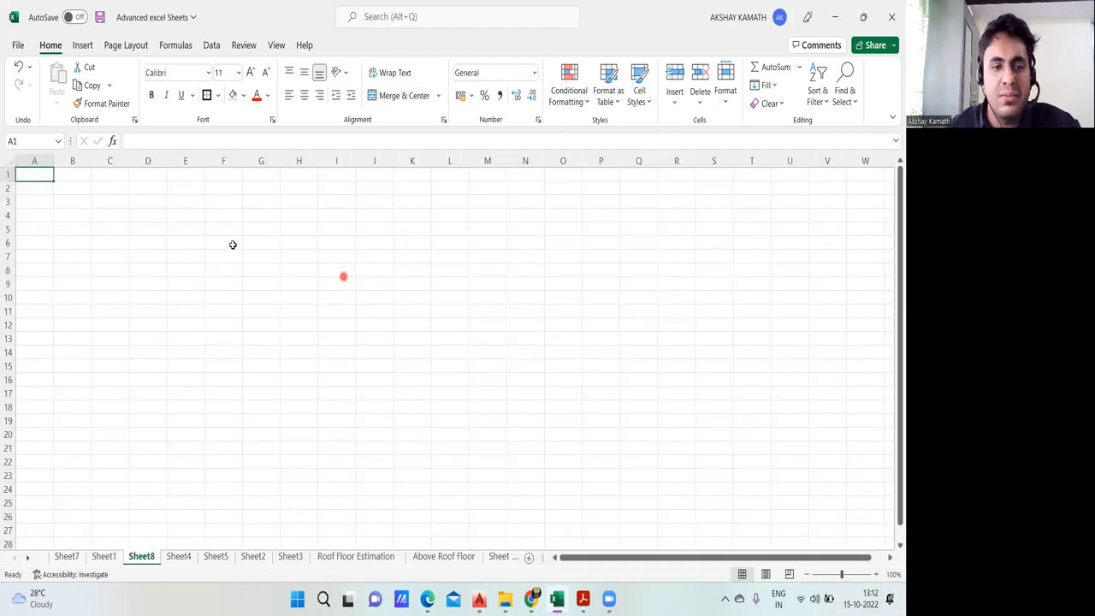
click(61, 557)
scroll(257, 393, up, 3)
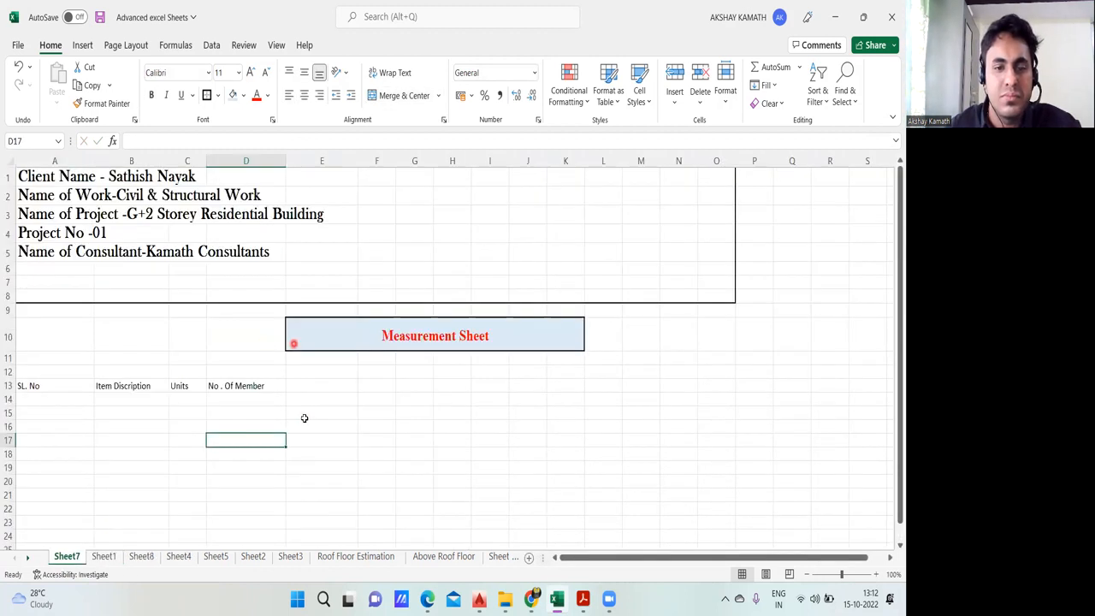
click(312, 387)
text(L)
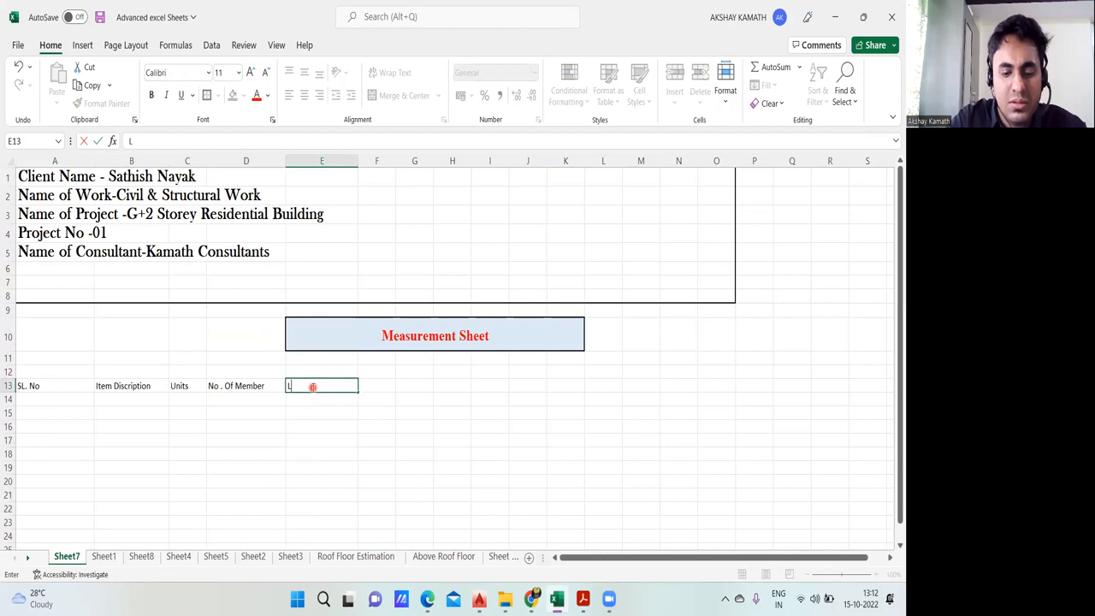
text(r)
text(ngth ( M)
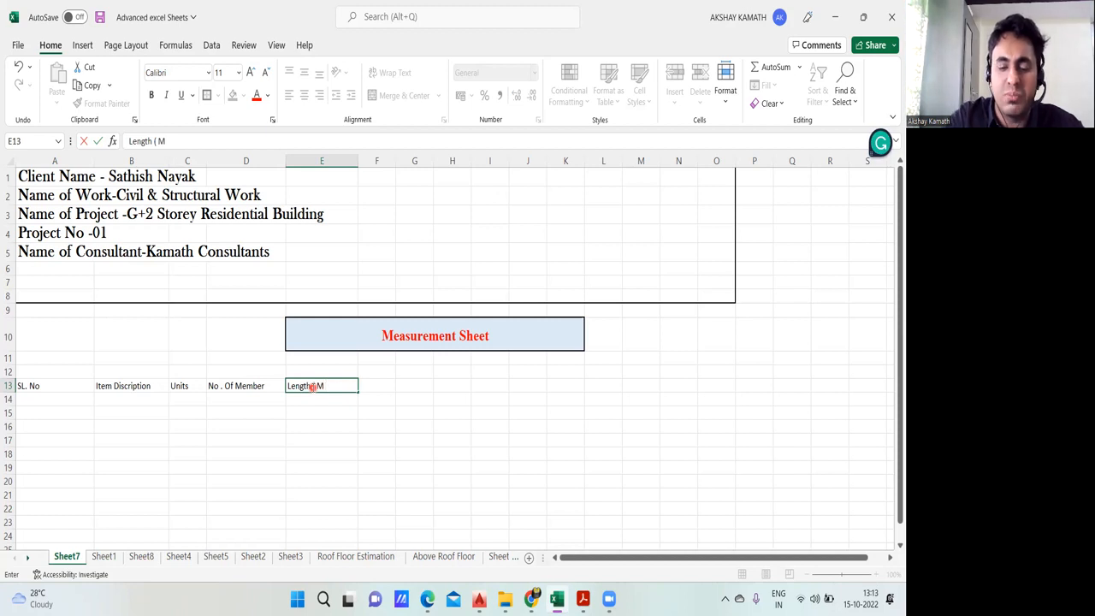
click(493, 452)
Step: Check the heading after length on Sheet1 and enter "Width / Breadth" in cell F13 of Sheet7
scroll(472, 435, down, 3)
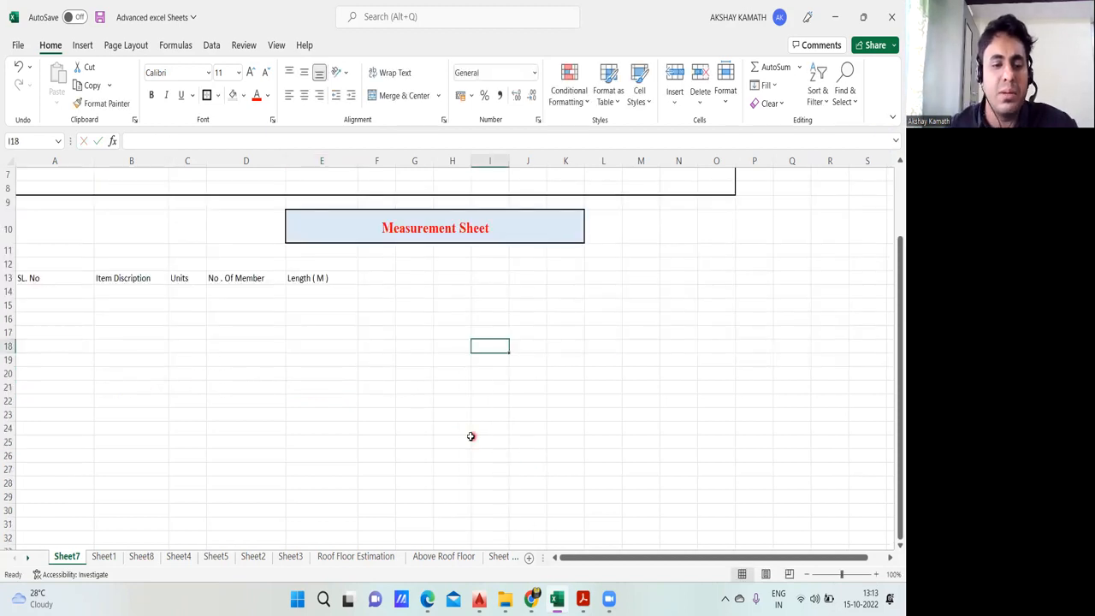
click(104, 558)
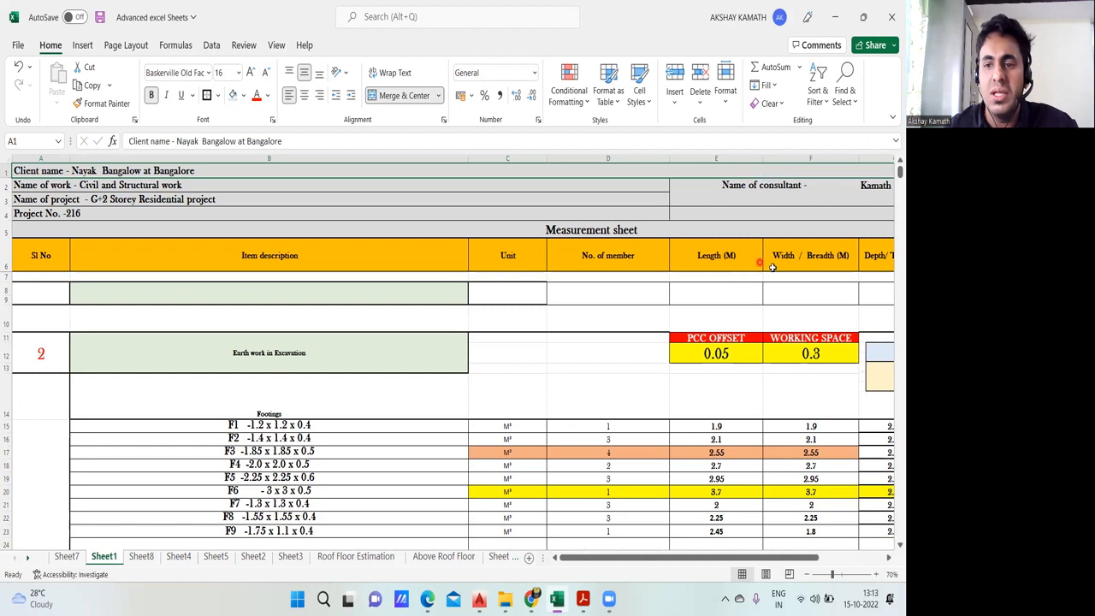
click(67, 557)
double_click(374, 278)
text(Width / Breadth)
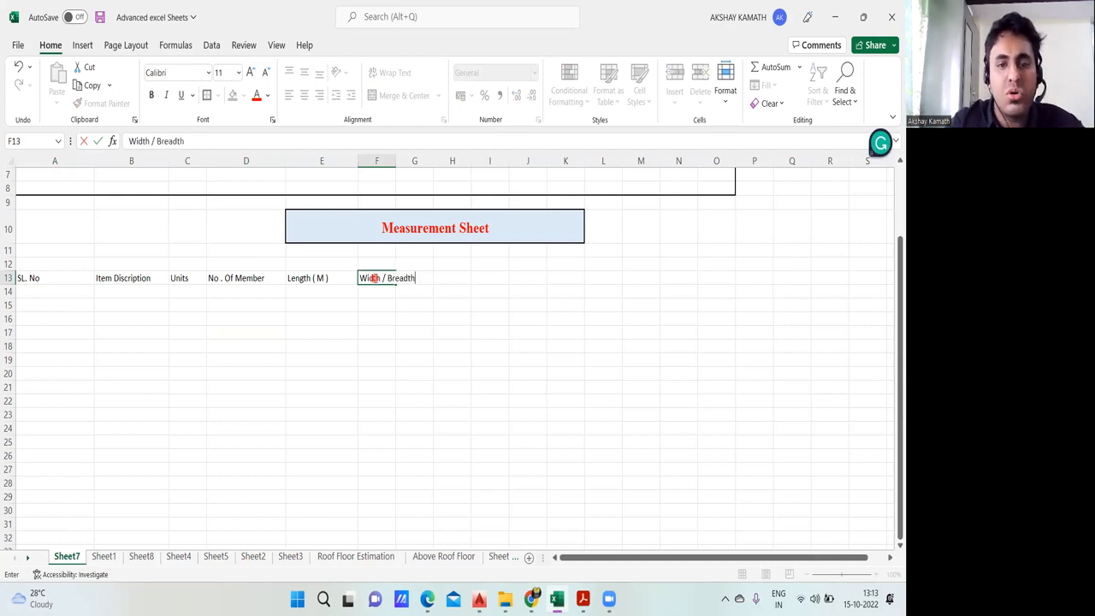
click(452, 374)
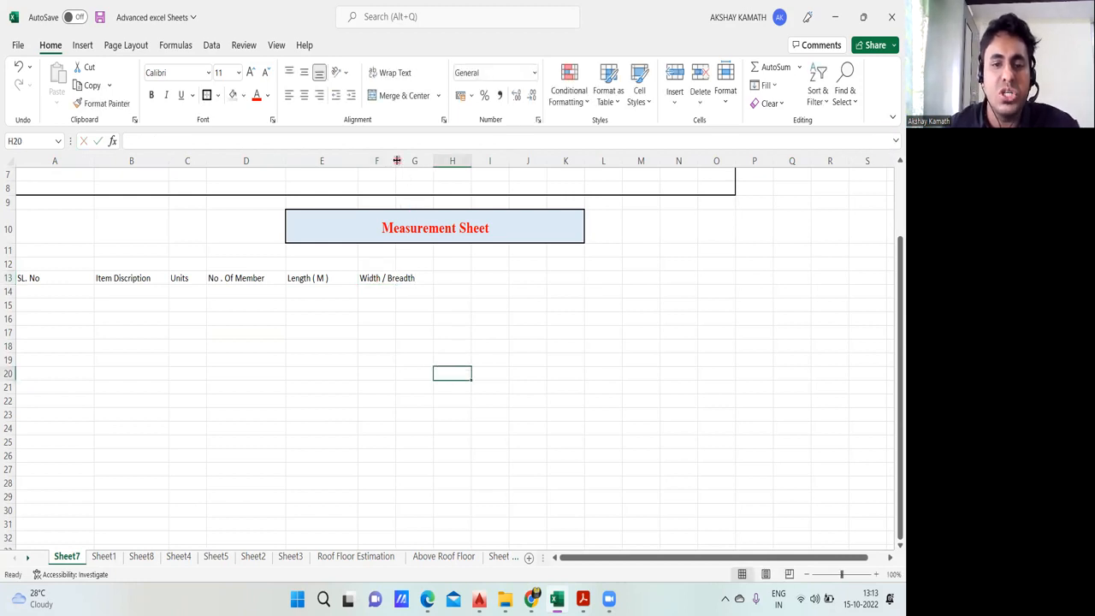
Step: Append the unit "(M )" to the Width / Breadth heading and widen column F to fit the text
click(404, 331)
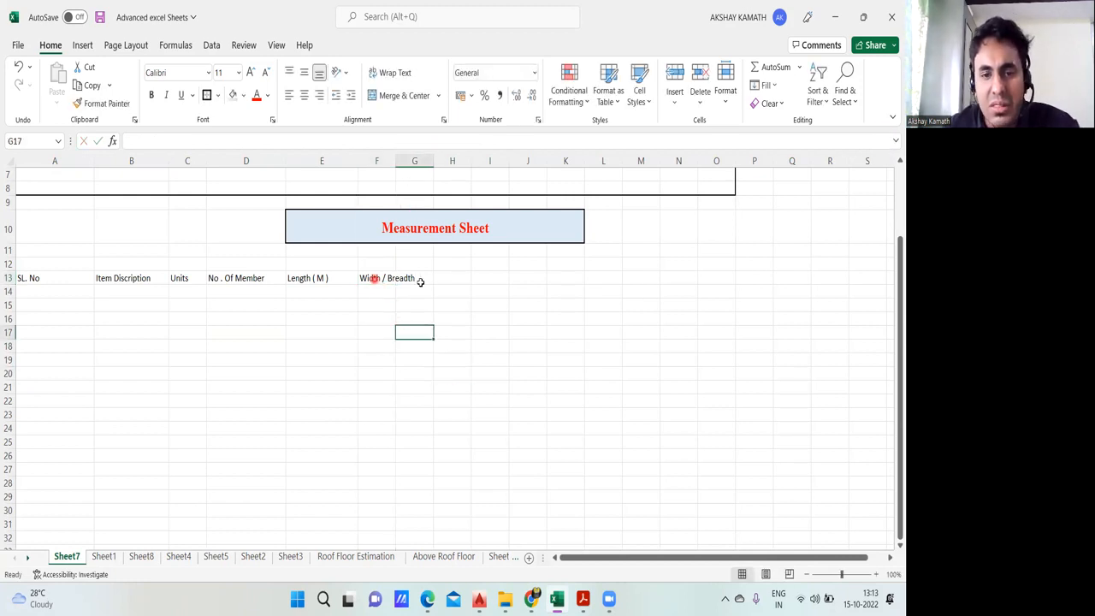
drag(395, 160, 428, 161)
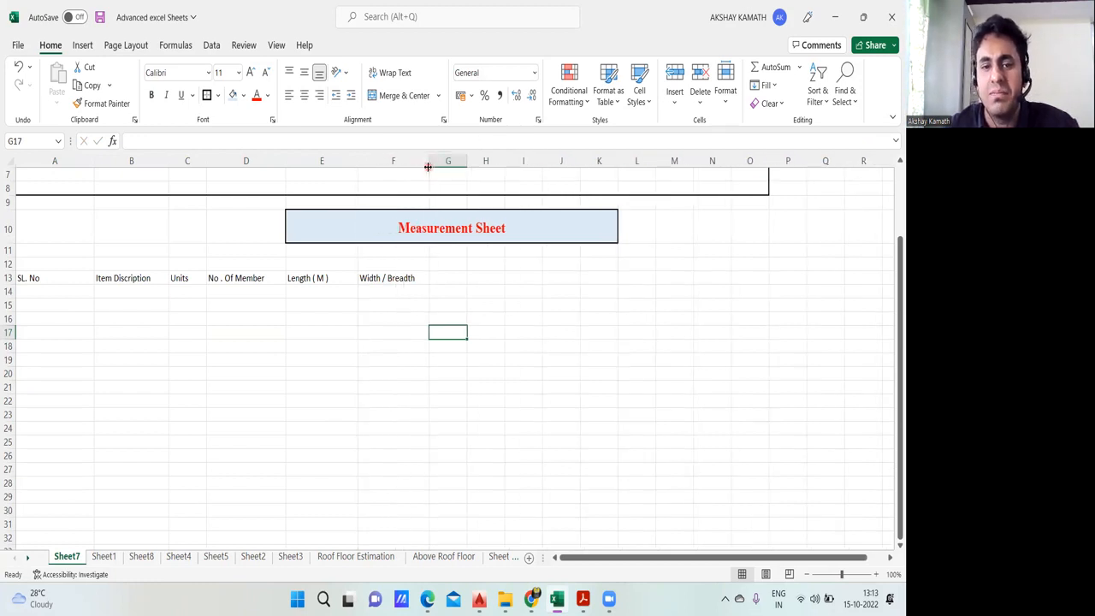
double_click(420, 280)
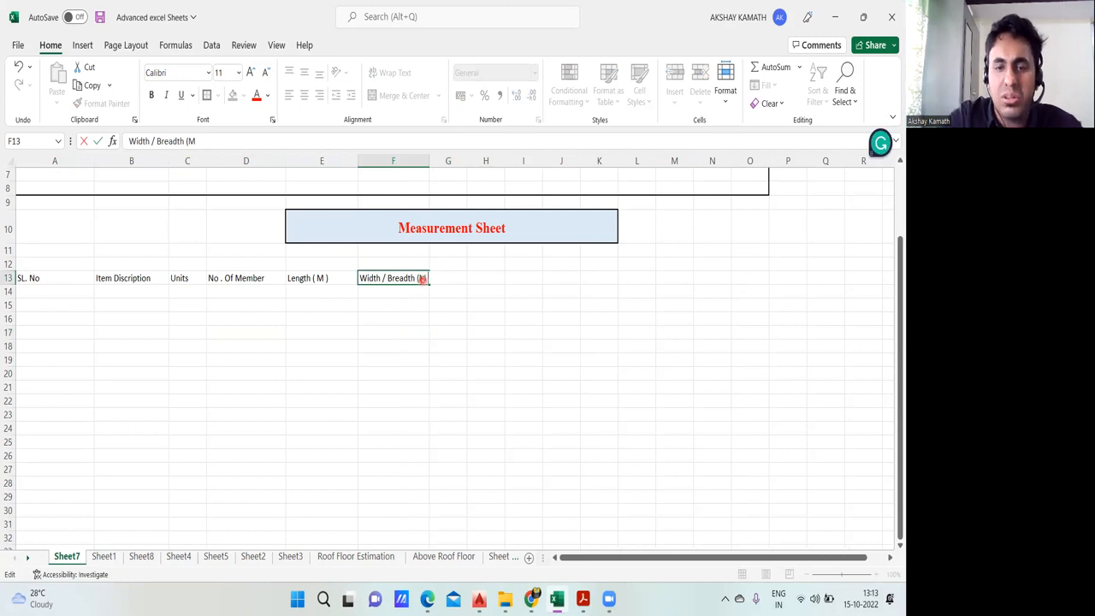
click(531, 361)
drag(429, 161, 443, 161)
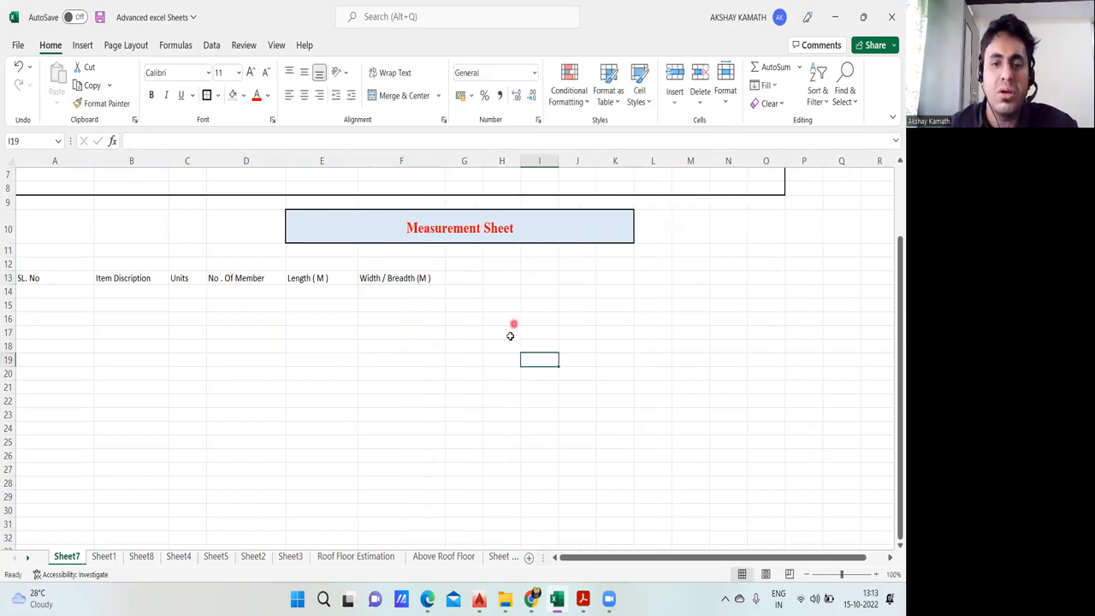
Step: Check the heading after width on Sheet1 and enter the depth / thickness heading with its metre unit in cell G13 of Sheet7
click(104, 556)
drag(705, 557, 736, 557)
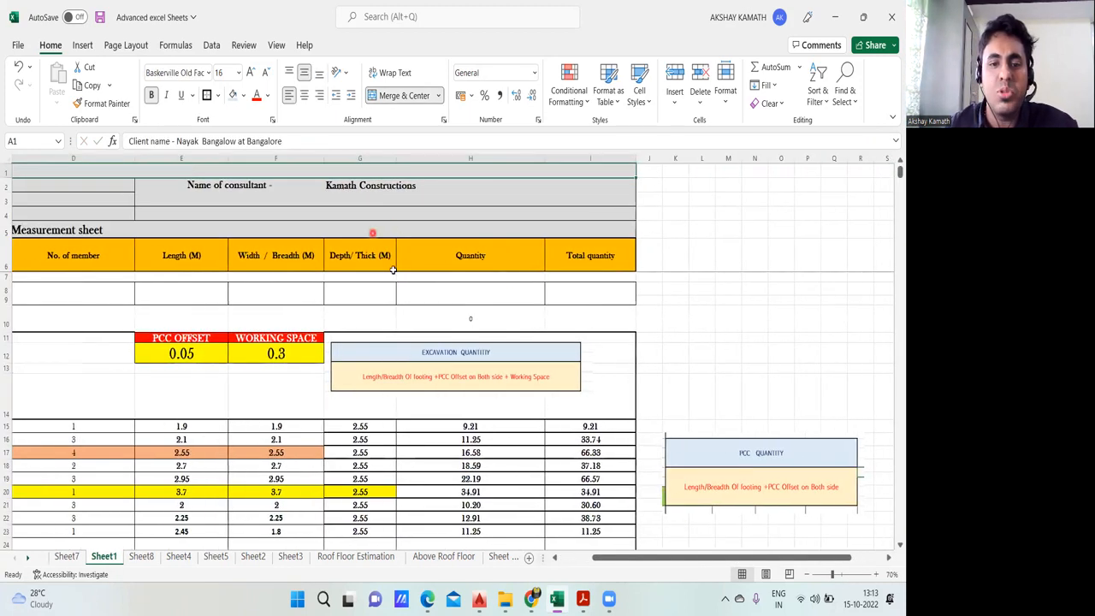
click(60, 557)
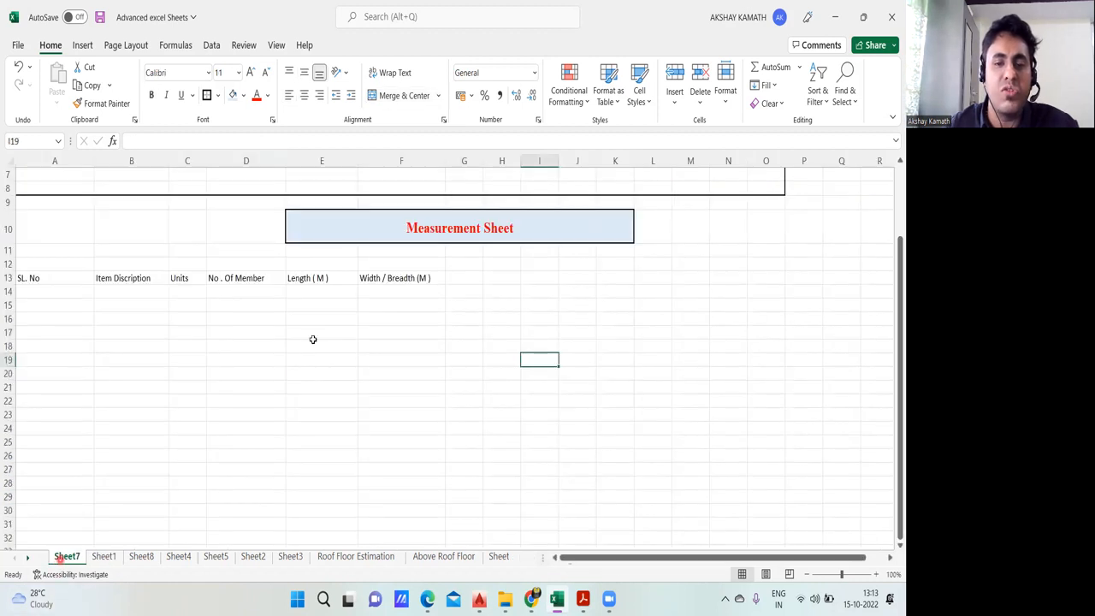
double_click(460, 278)
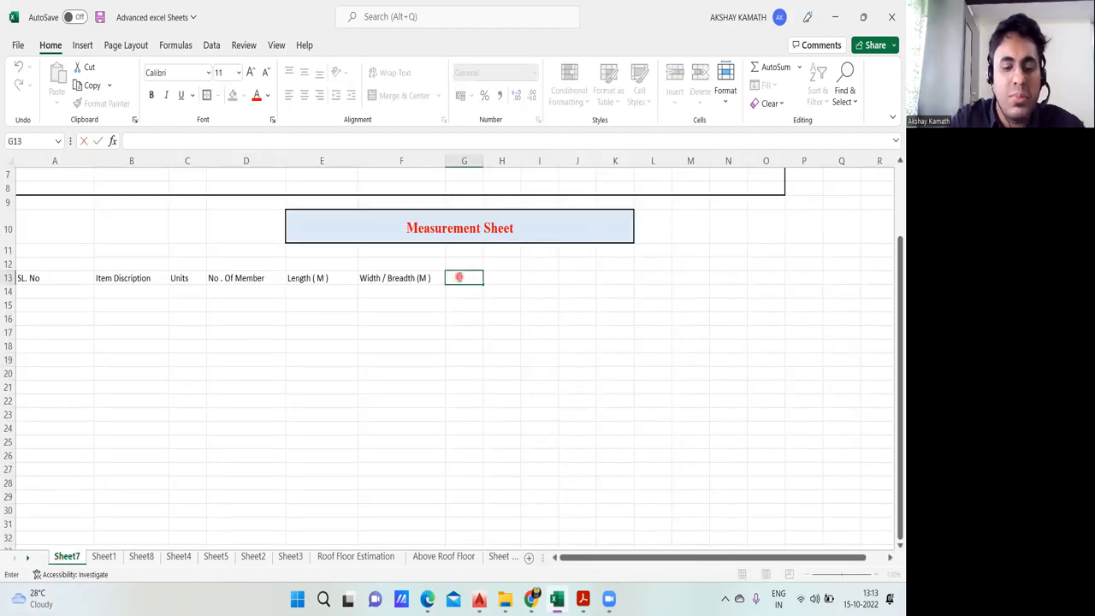
text(Depth)
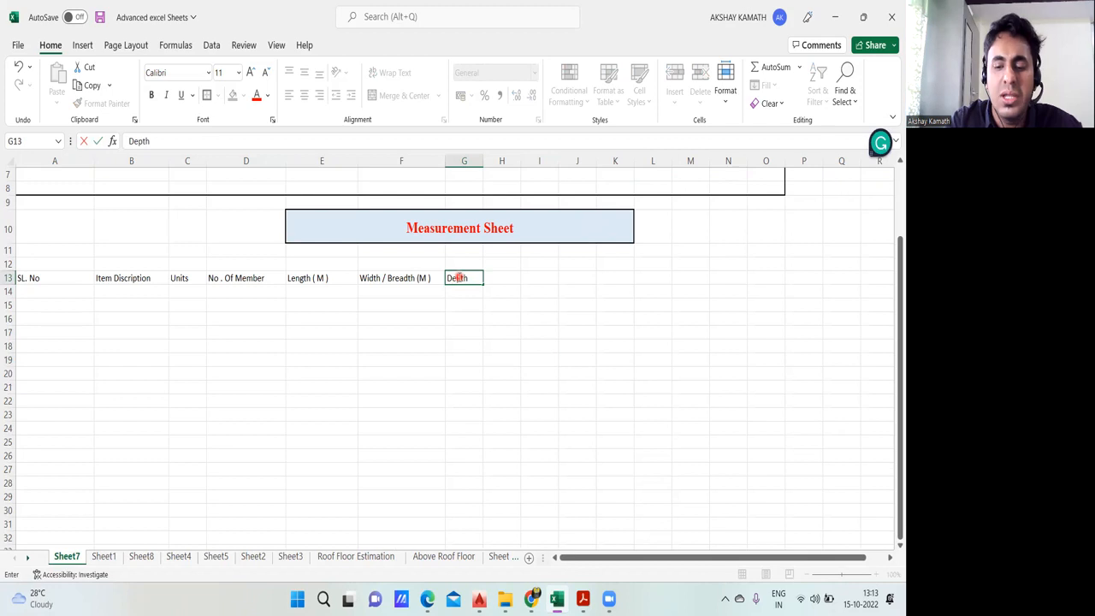
text( / Tzhickness ( m)
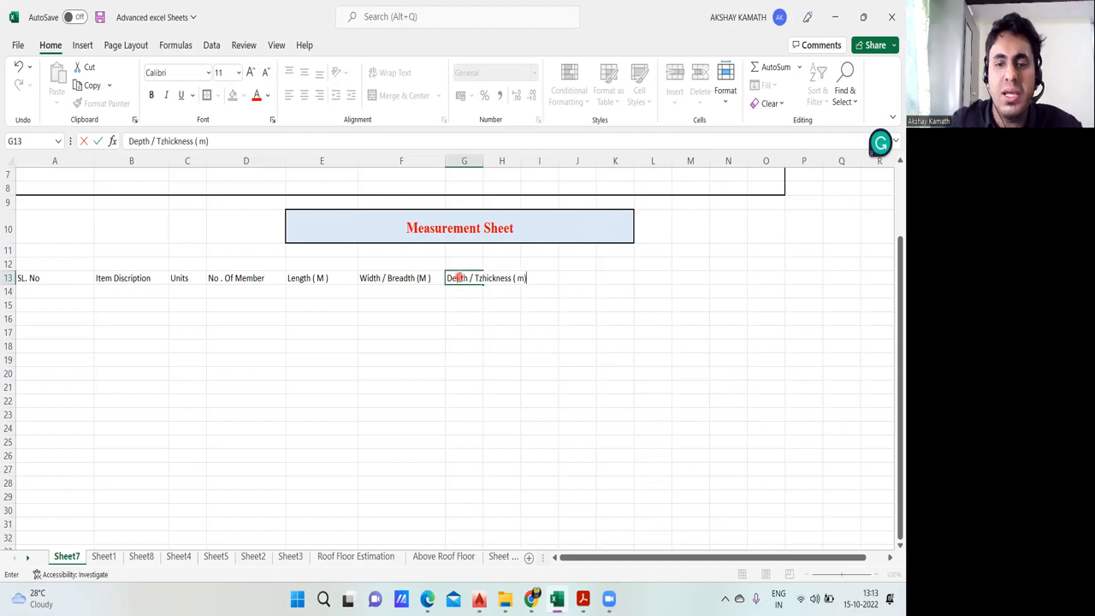
key(Left)
click(690, 391)
Step: Widen column G to fit its heading and correct the text in G13 to "Depth / Thickness ( M)"
double_click(526, 277)
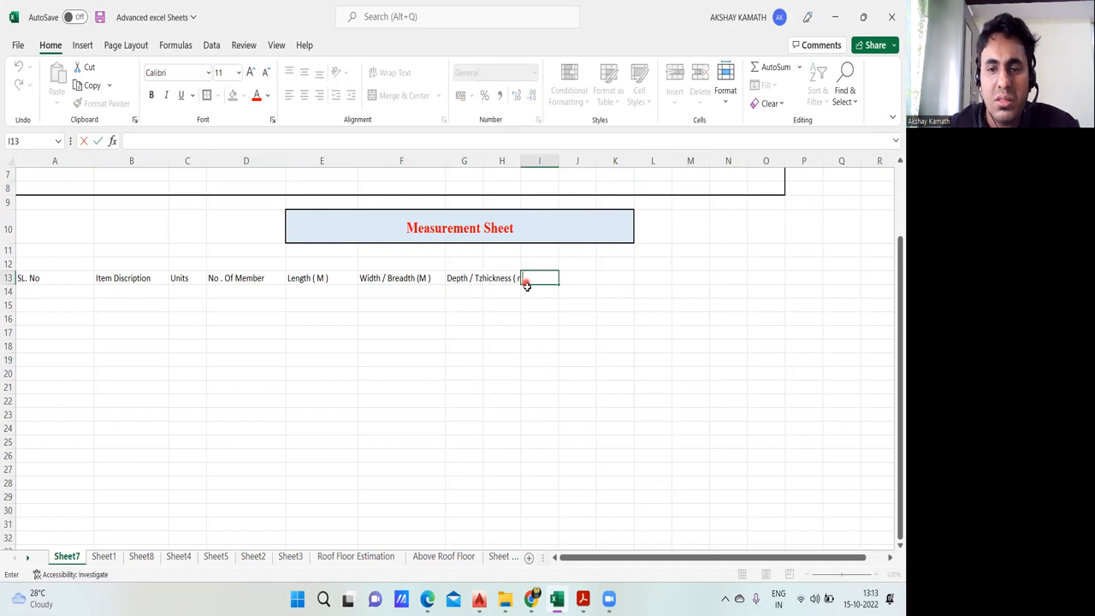
drag(481, 160, 529, 160)
click(578, 315)
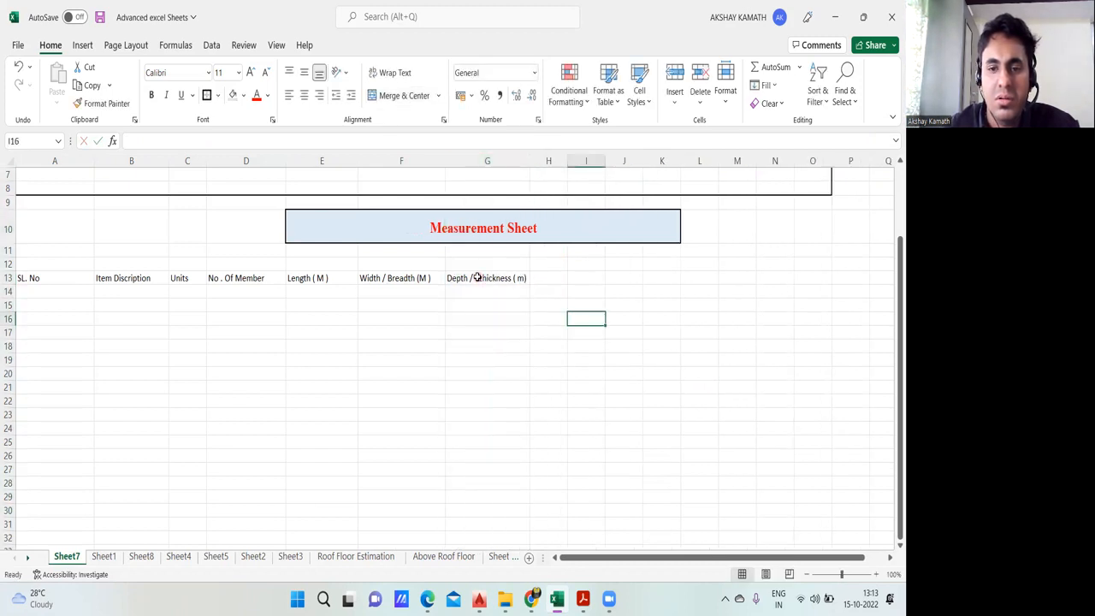
double_click(479, 277)
text(z)
key(BackSpace)
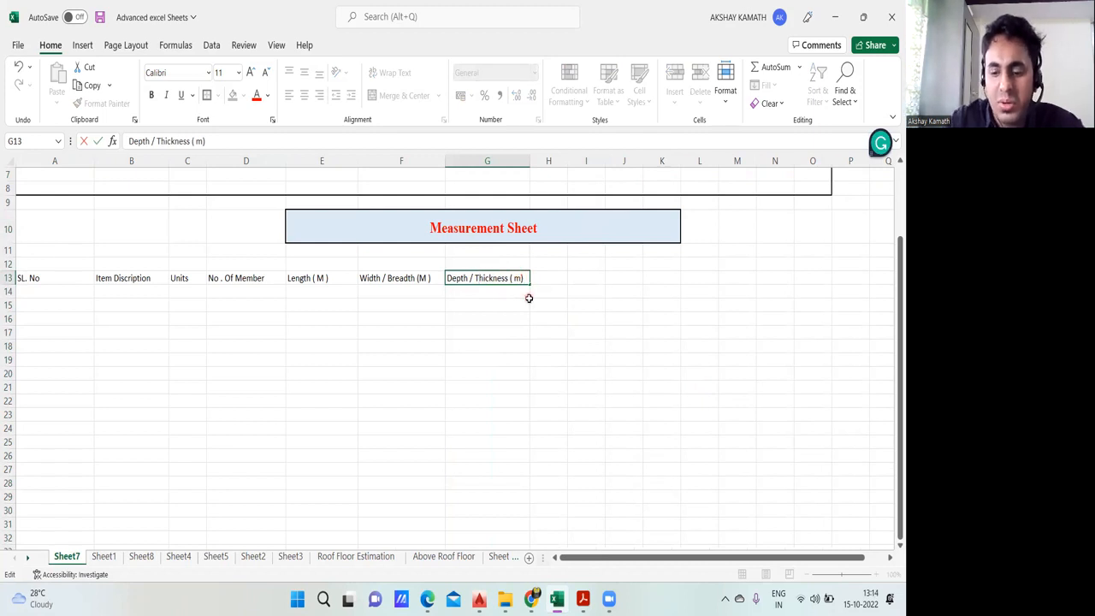
click(527, 324)
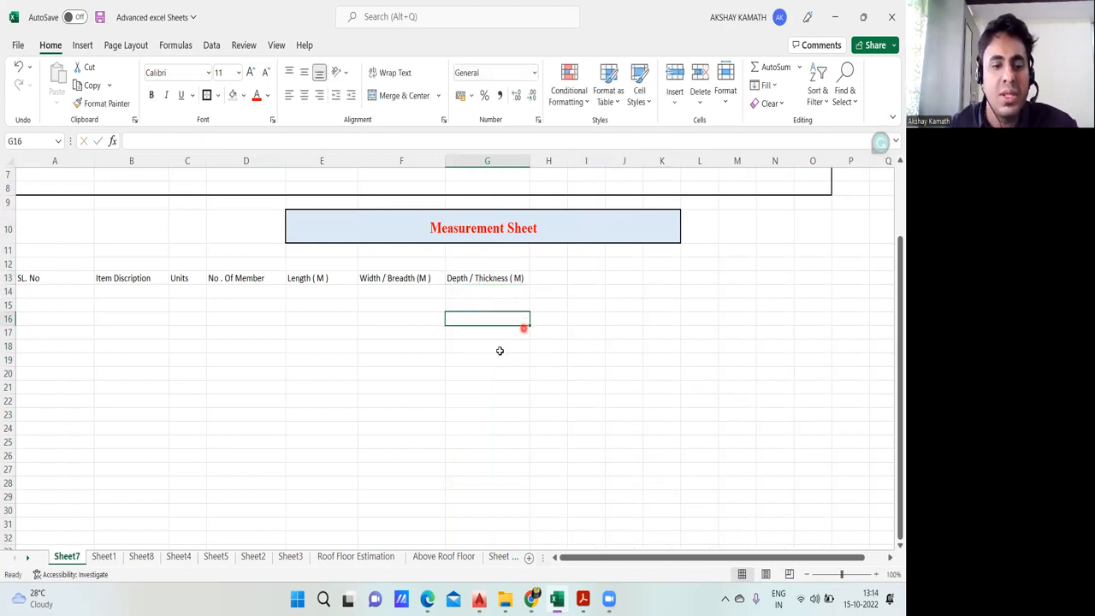
Step: Check the heading after depth on Sheet1 and enter "Quantity" in cell H13 of Sheet7
click(104, 557)
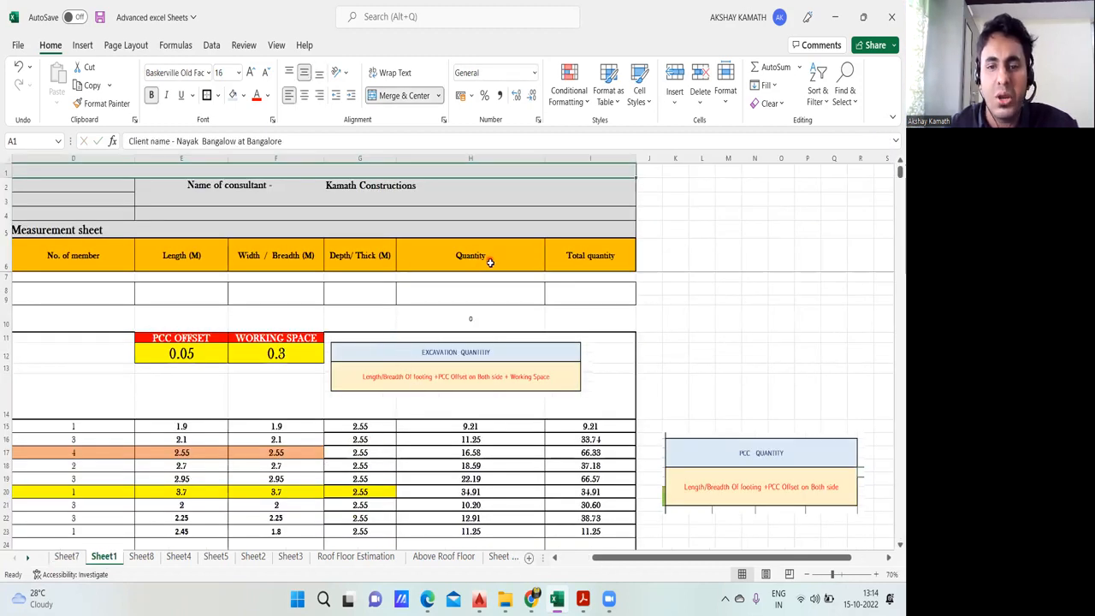
click(62, 561)
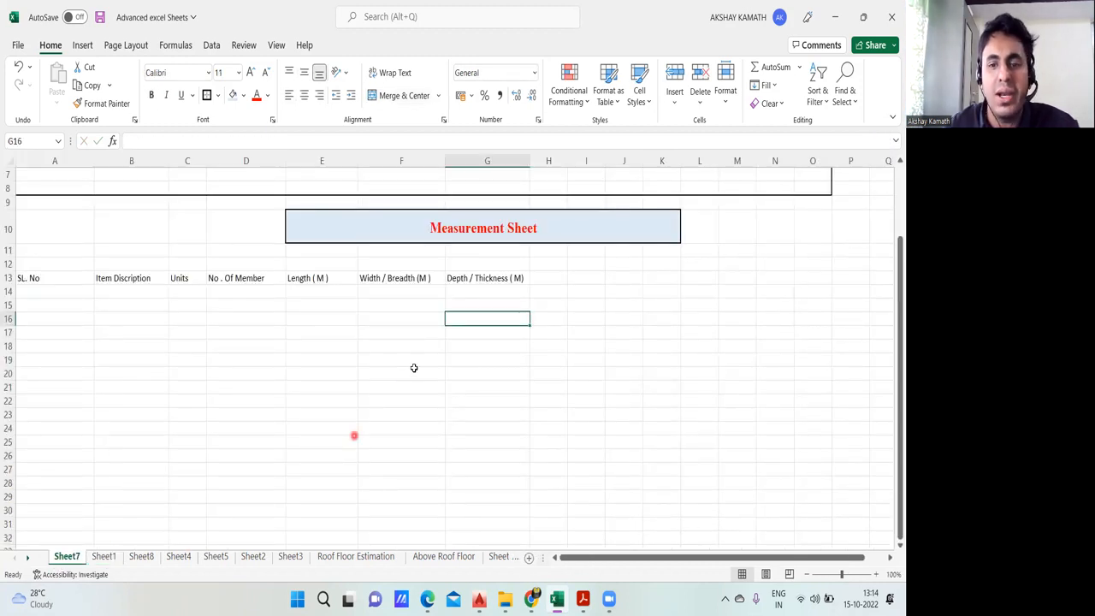
click(552, 279)
double_click(552, 279)
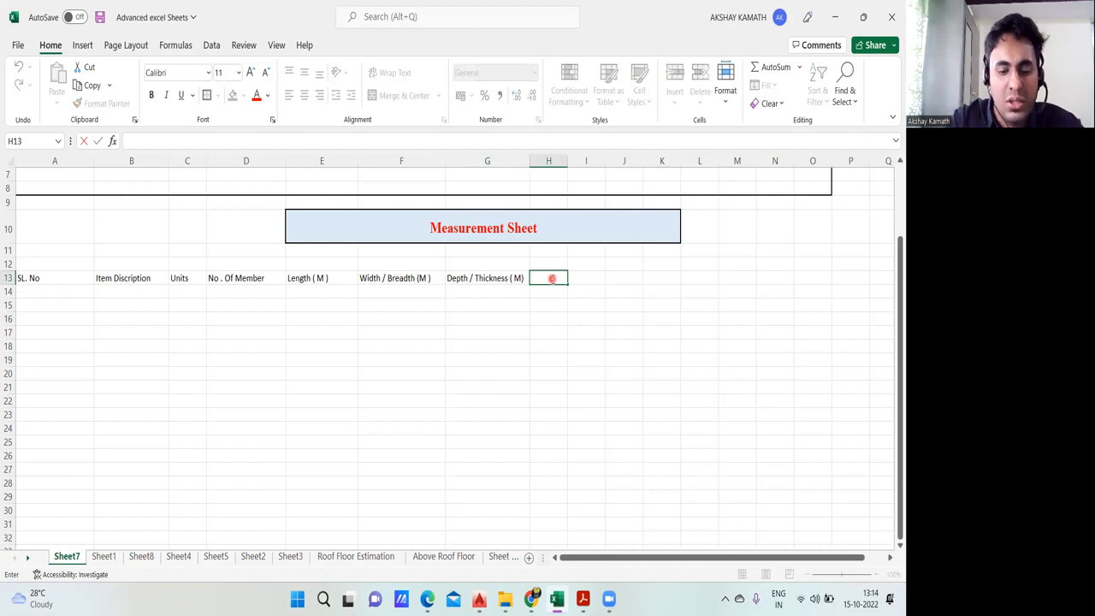
text(Quantity)
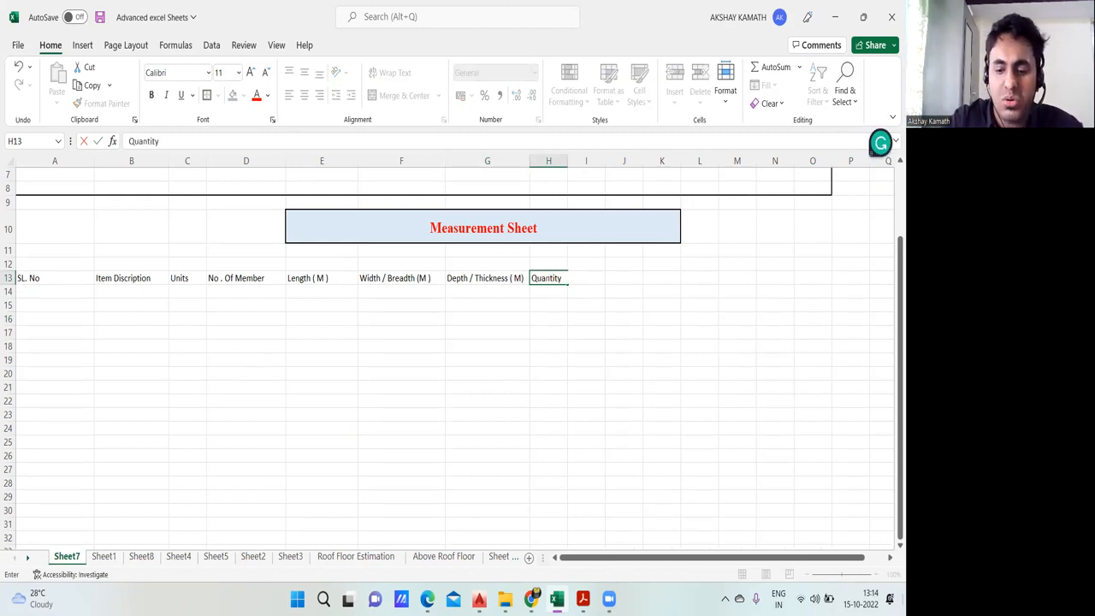
click(662, 376)
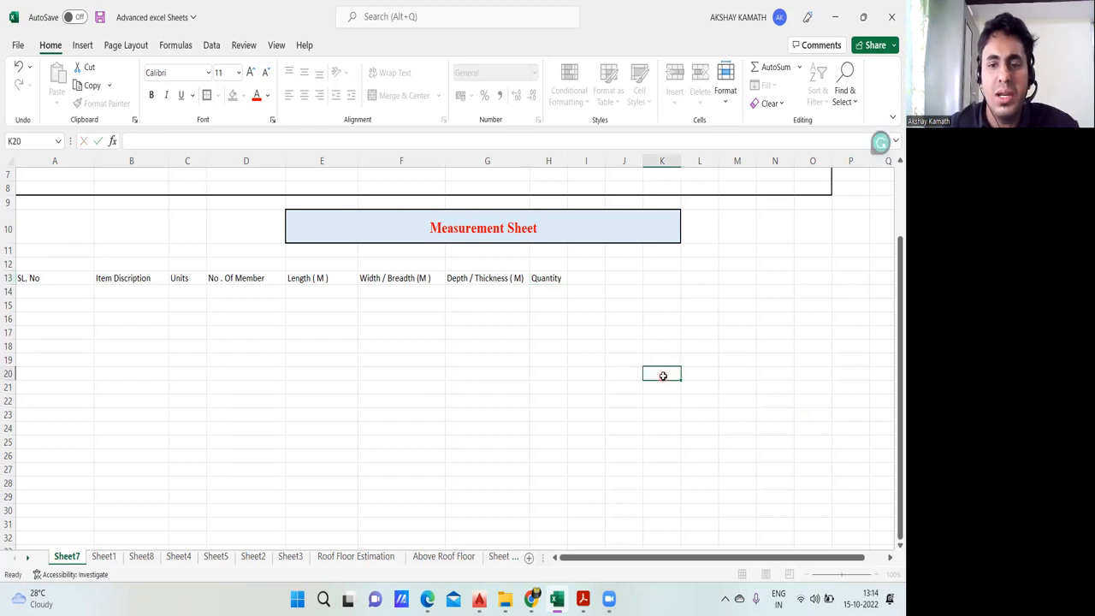
Step: Enter "Total Quantity" in cell I13, compare the headings with Sheet1, and widen column I on Sheet7
click(587, 267)
click(588, 280)
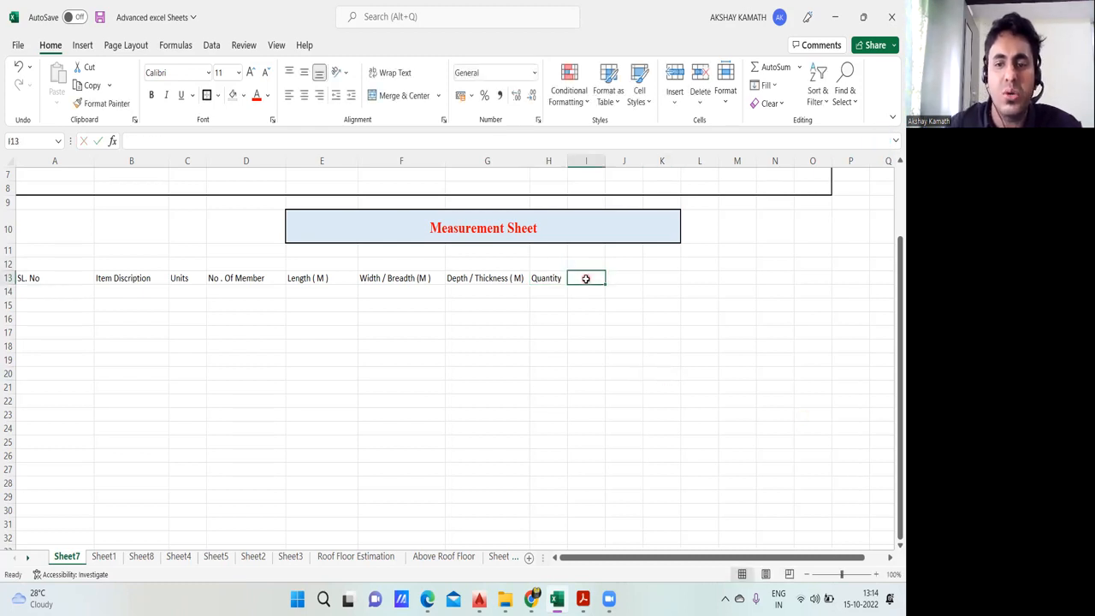
double_click(586, 278)
text(Total Quantity)
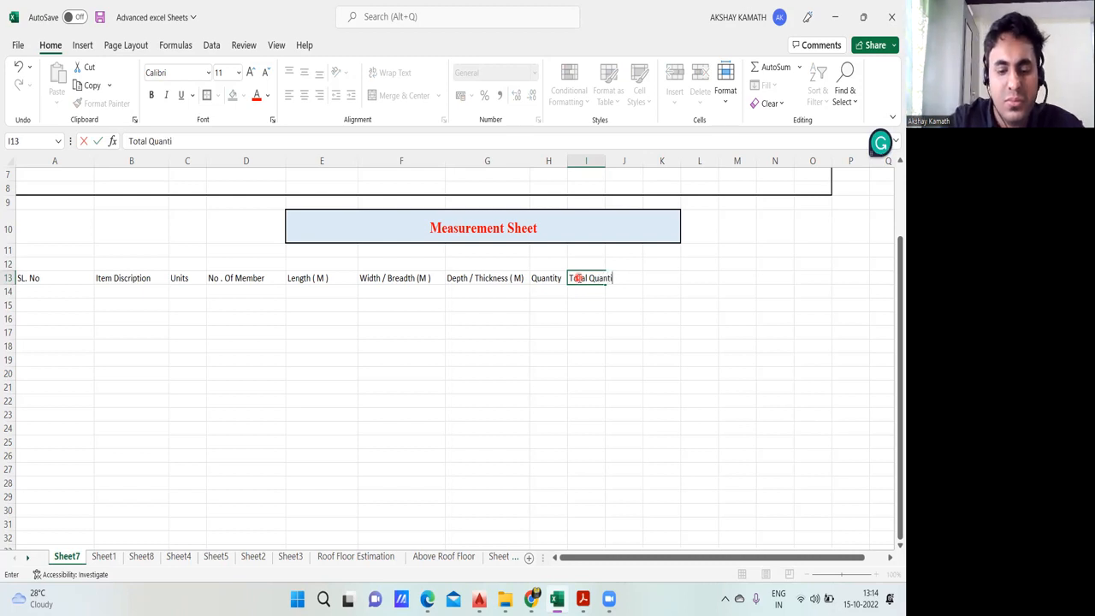
click(576, 374)
click(106, 557)
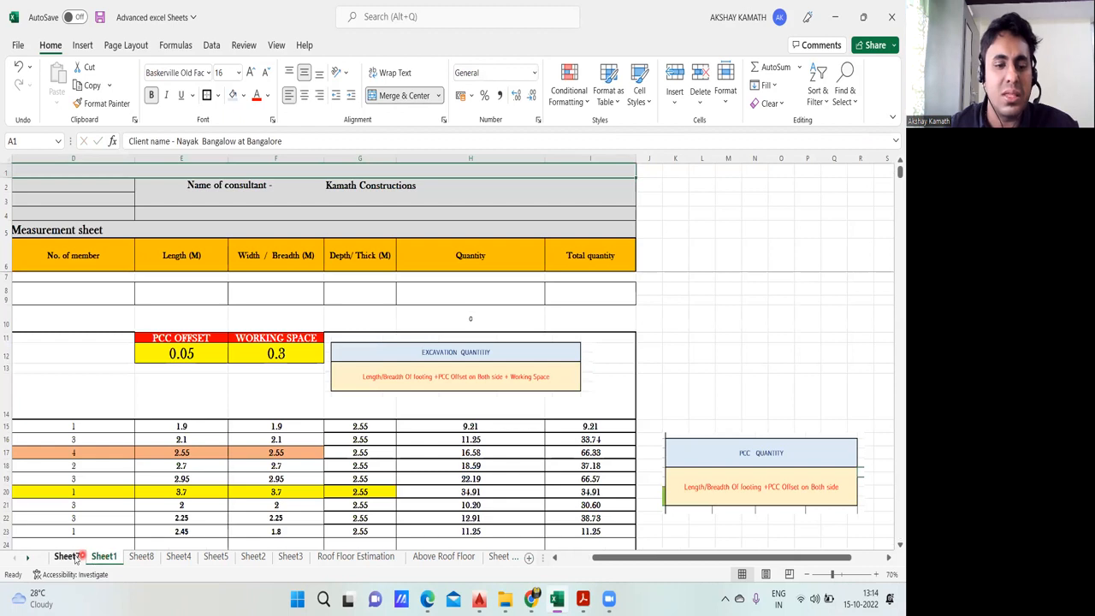
click(69, 556)
drag(605, 161, 667, 160)
drag(674, 557, 590, 558)
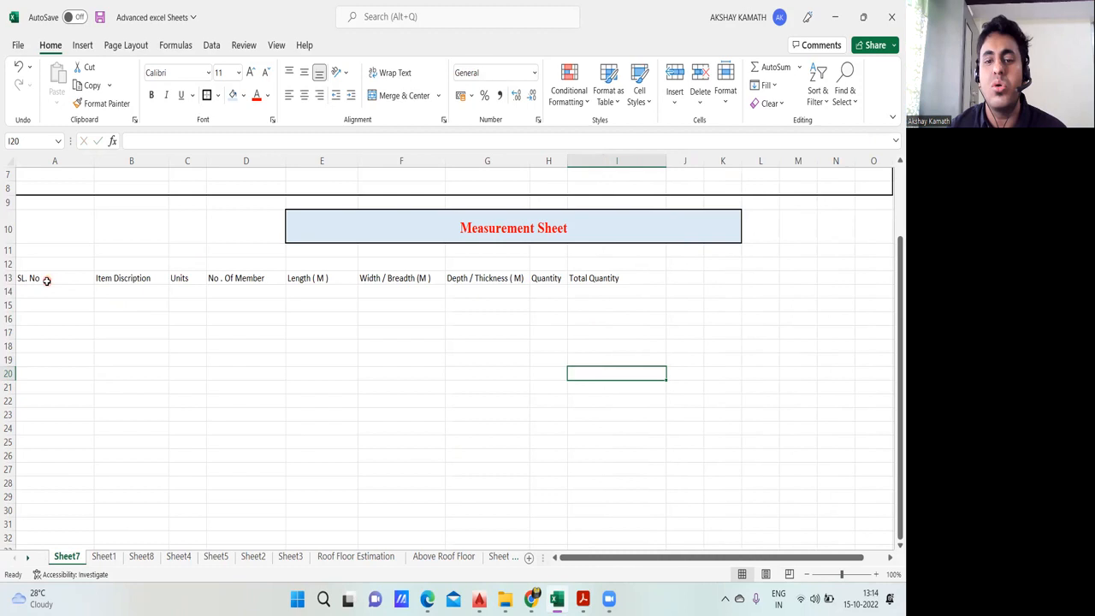
Step: Format the headings in A13:I13 as bold Arial Unicode MS and widen columns G and H to fit the text
drag(35, 278, 608, 279)
click(152, 96)
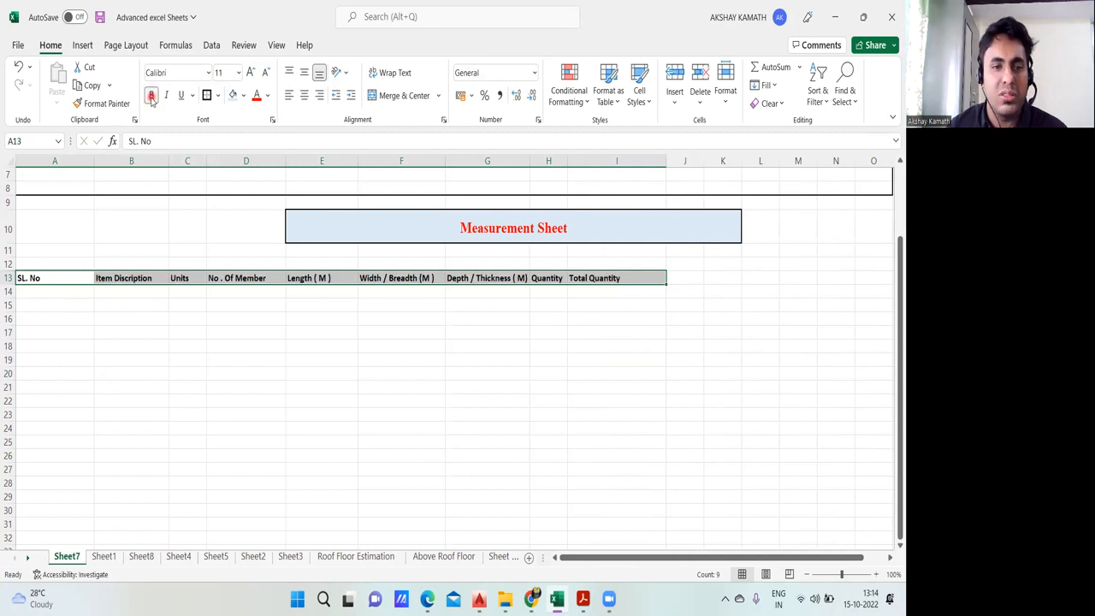
click(207, 73)
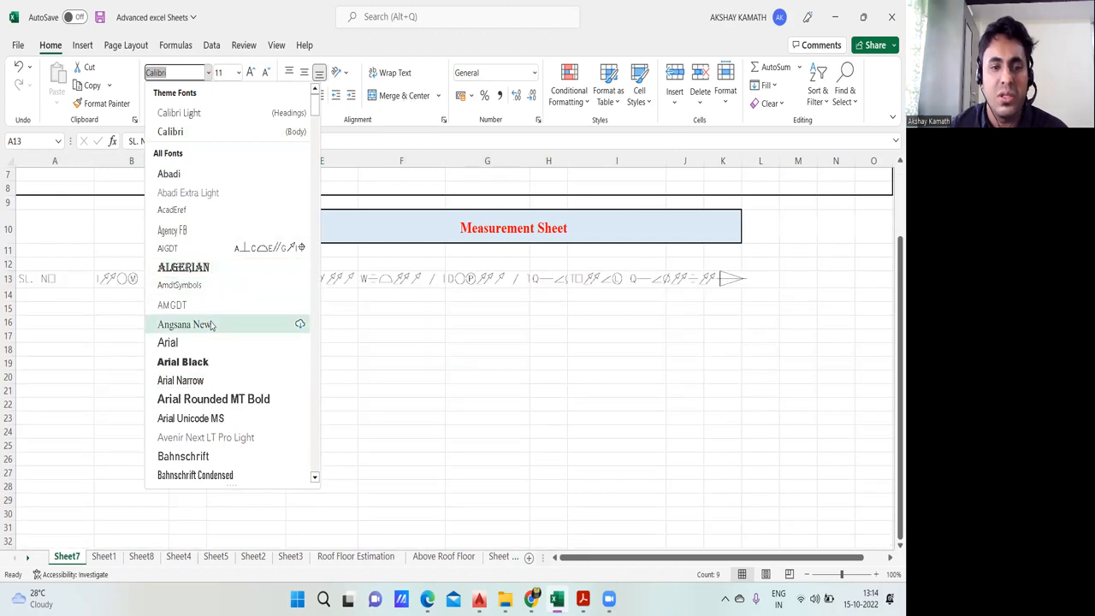
scroll(212, 359, down, 1)
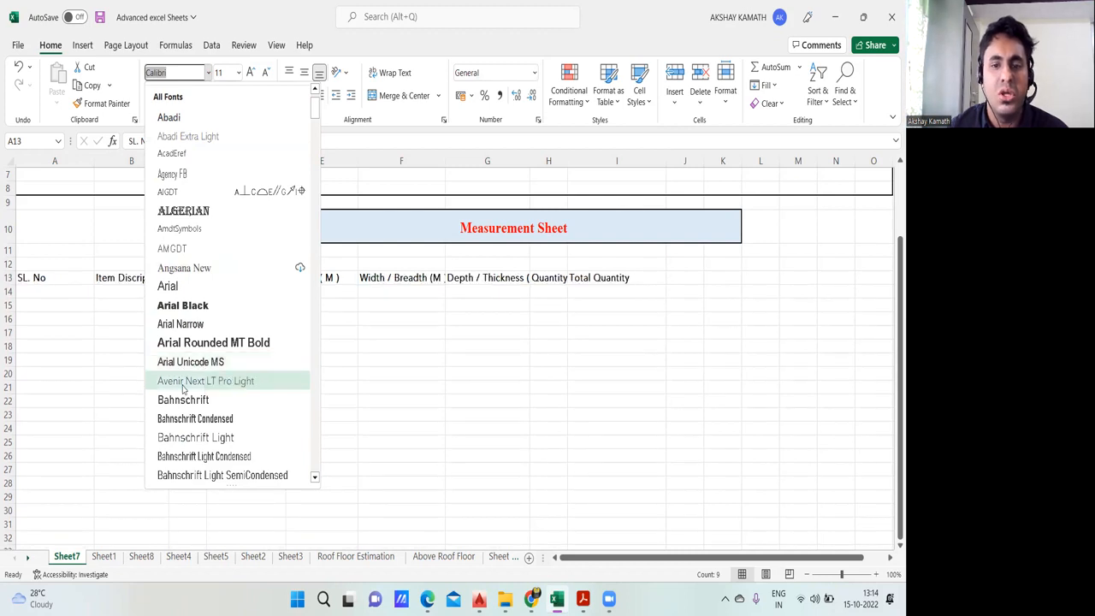
click(190, 362)
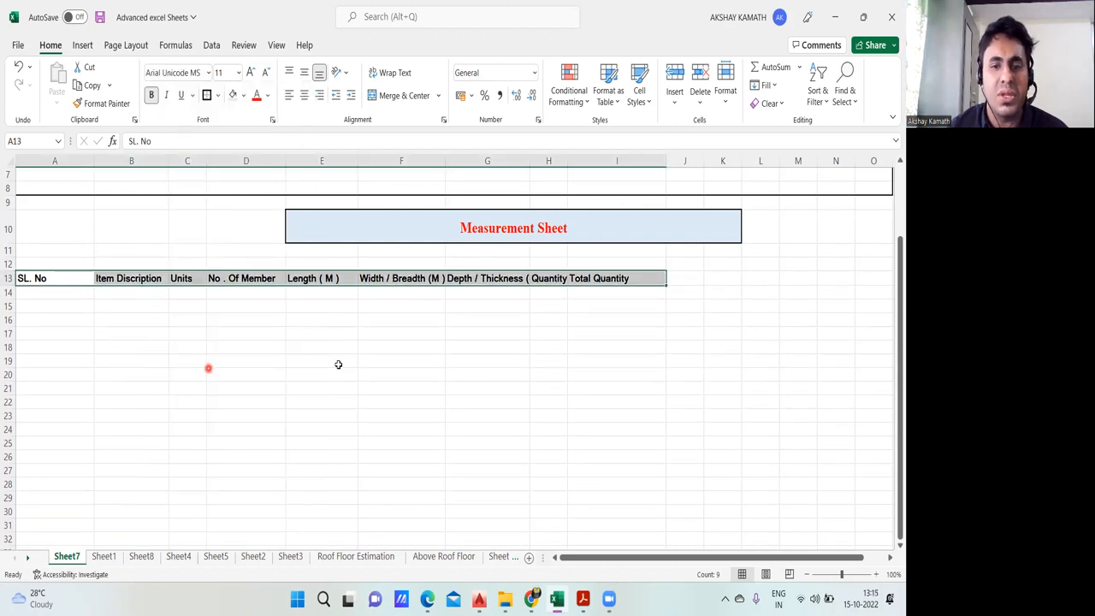
click(425, 349)
drag(531, 162, 598, 165)
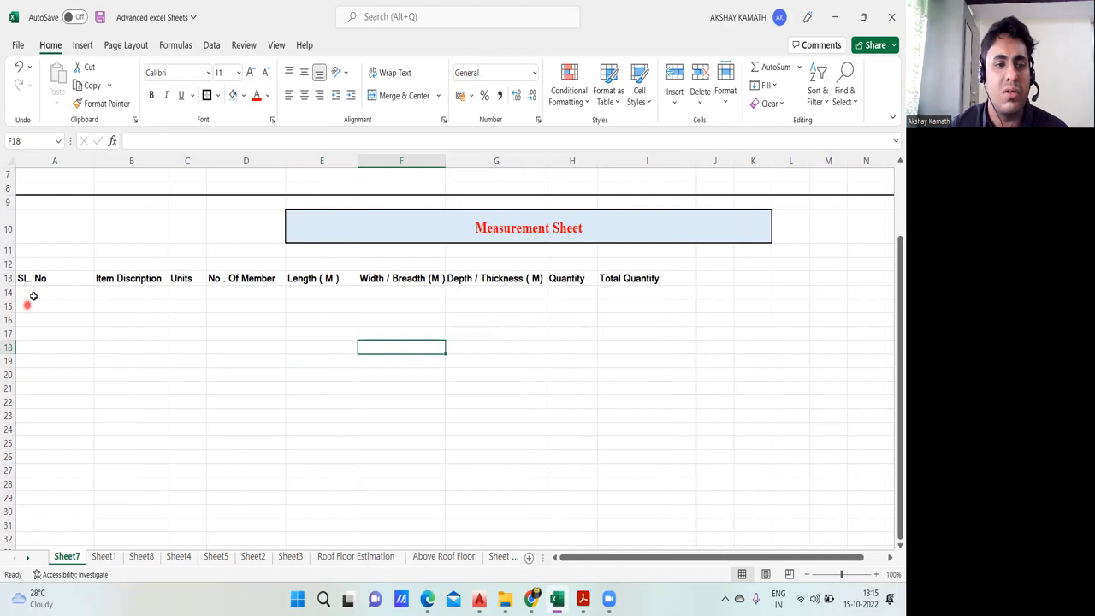
Step: Select the row 13 column headings from "SL. No" through "Total Quantity"
drag(45, 278, 641, 283)
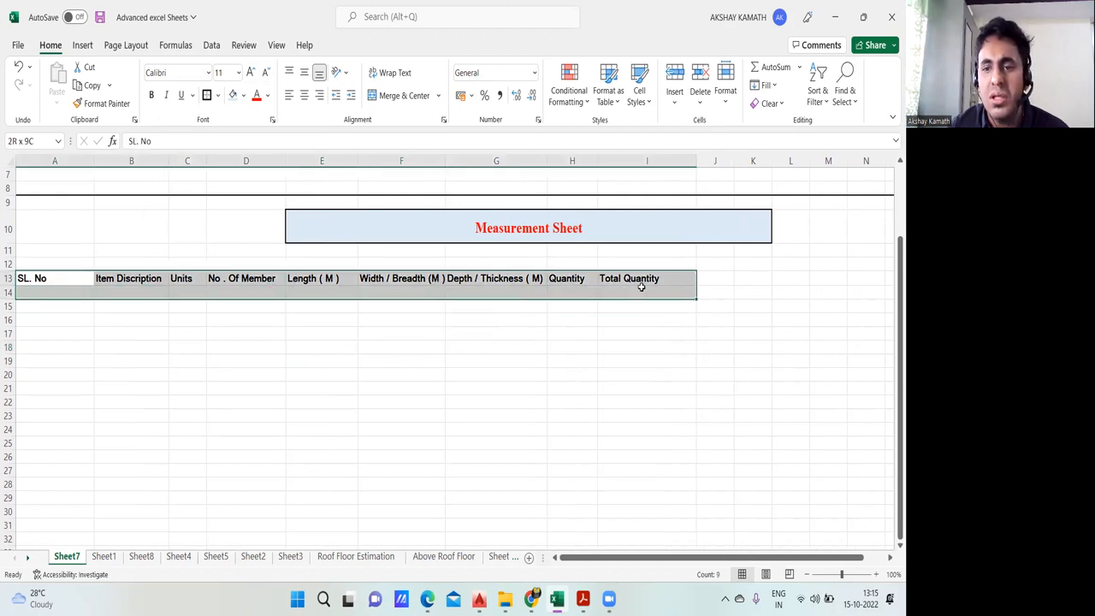
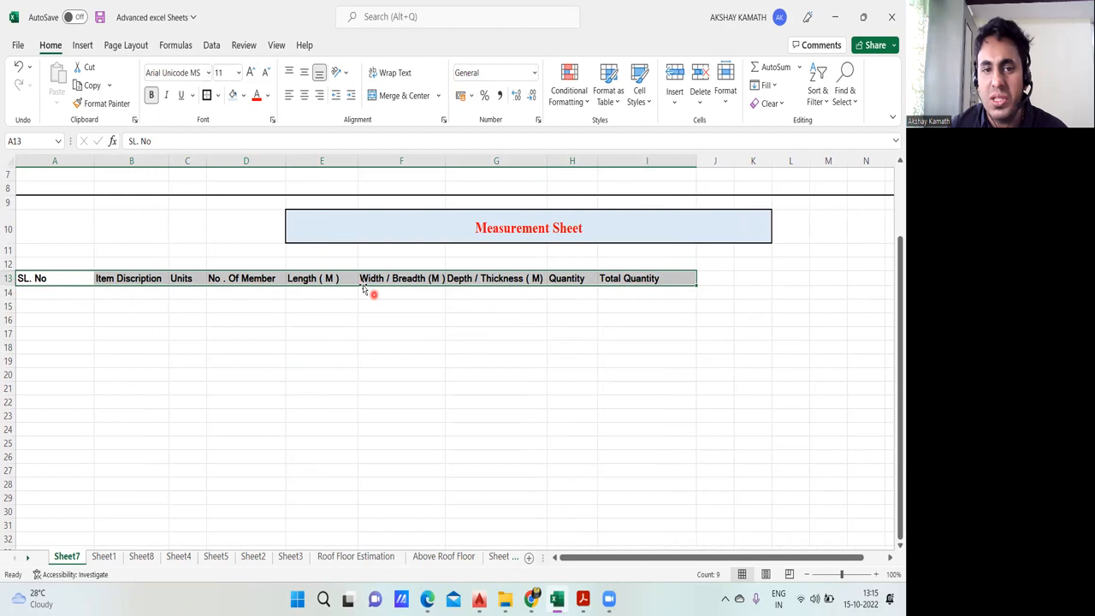
Step: Centre the row 13 column headings horizontally and increase their font size to 16
click(305, 94)
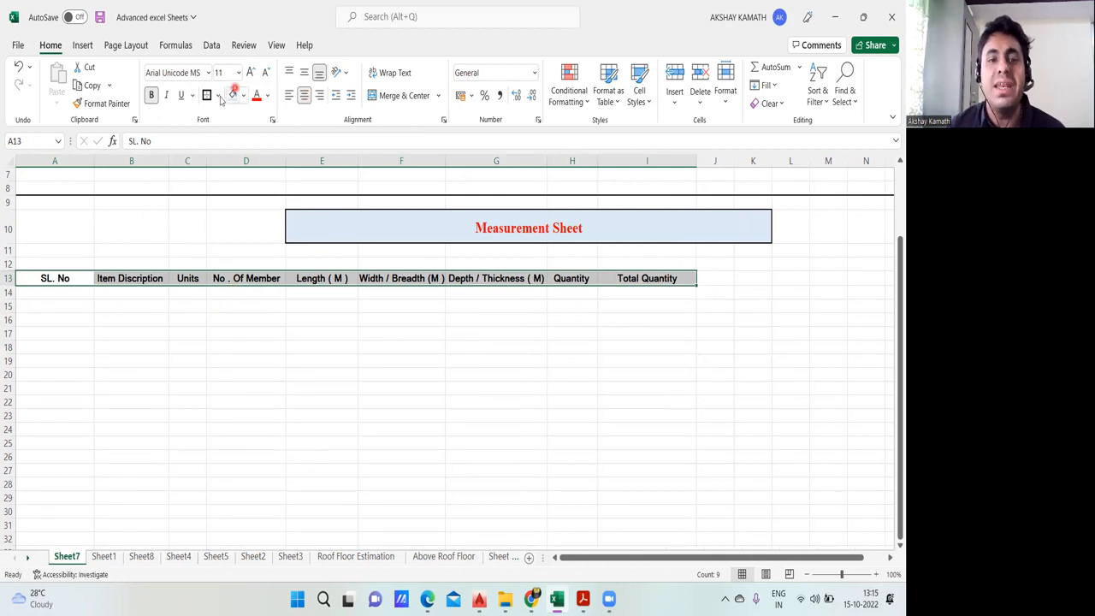
click(250, 72)
click(250, 72)
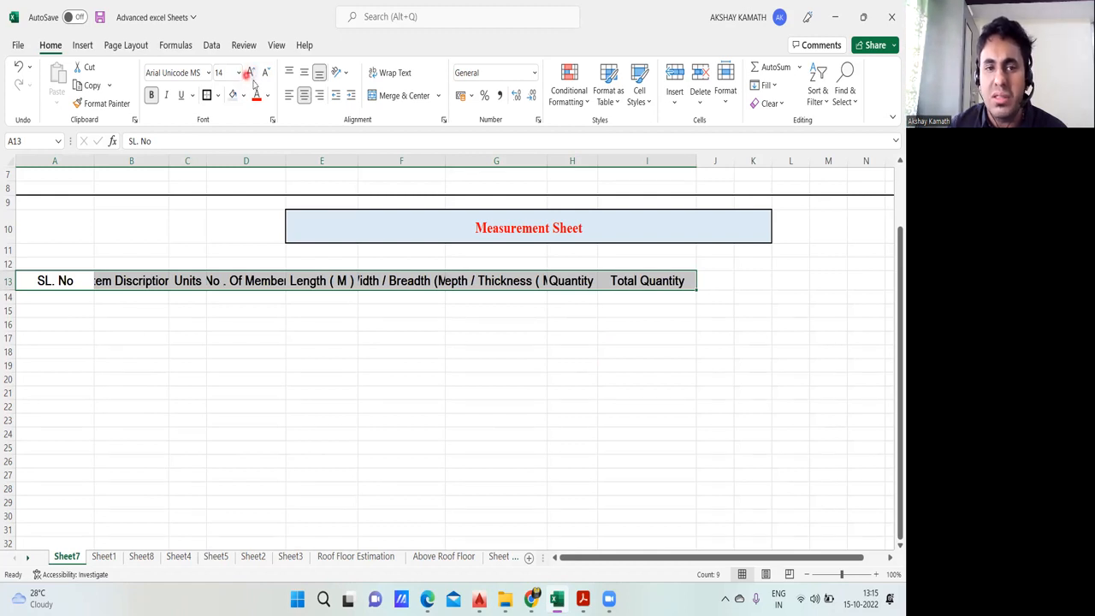
click(249, 73)
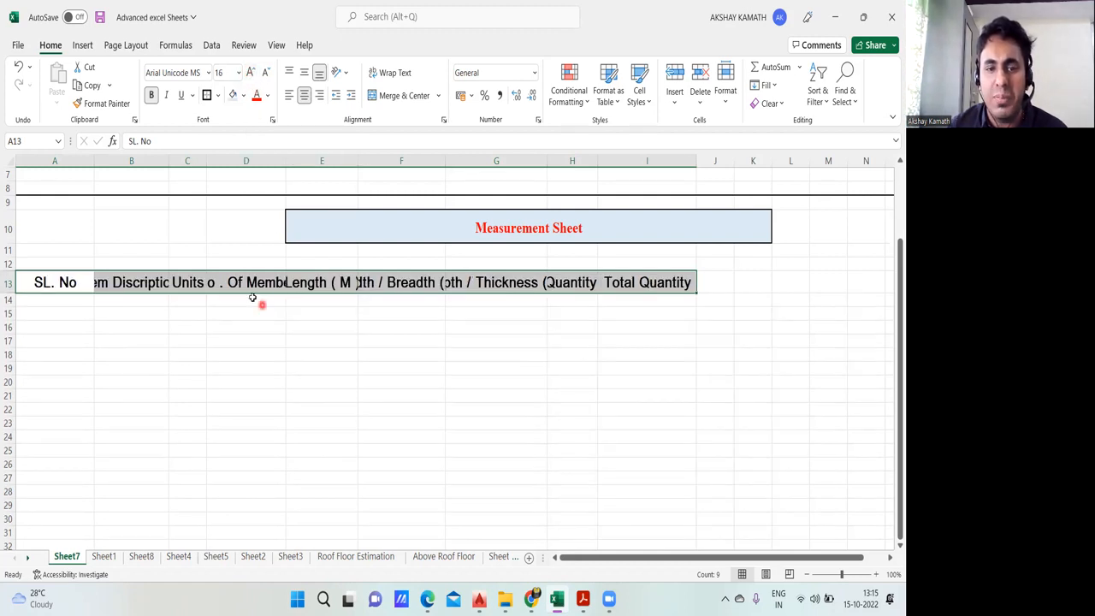
click(235, 343)
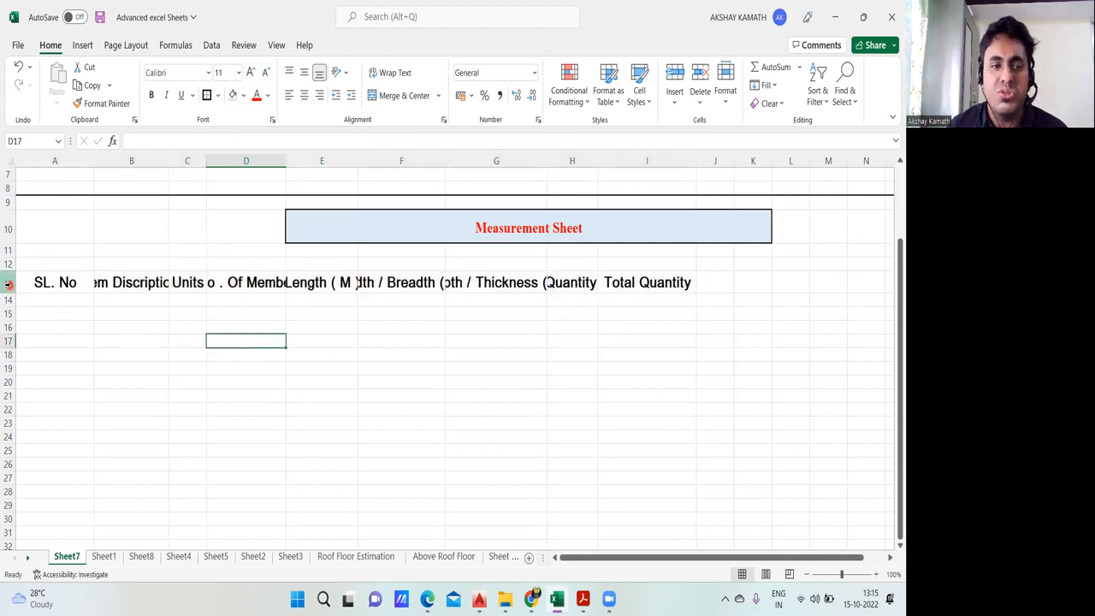
Step: Reduce the font size of the headings in A13:I13 to 11 and set it back to 16
drag(31, 282, 668, 286)
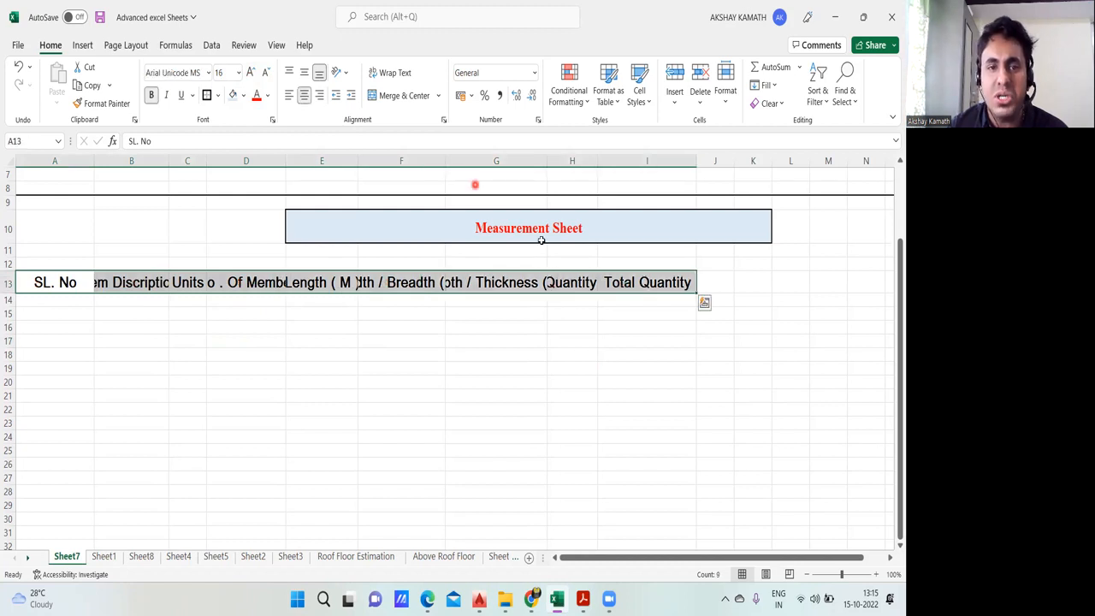
click(390, 79)
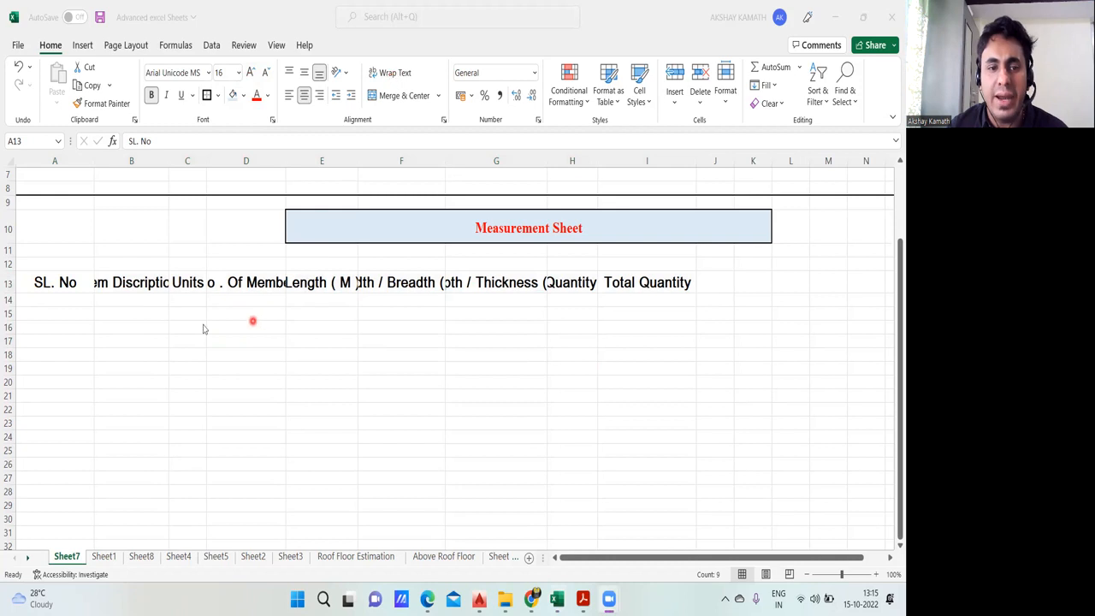
click(57, 285)
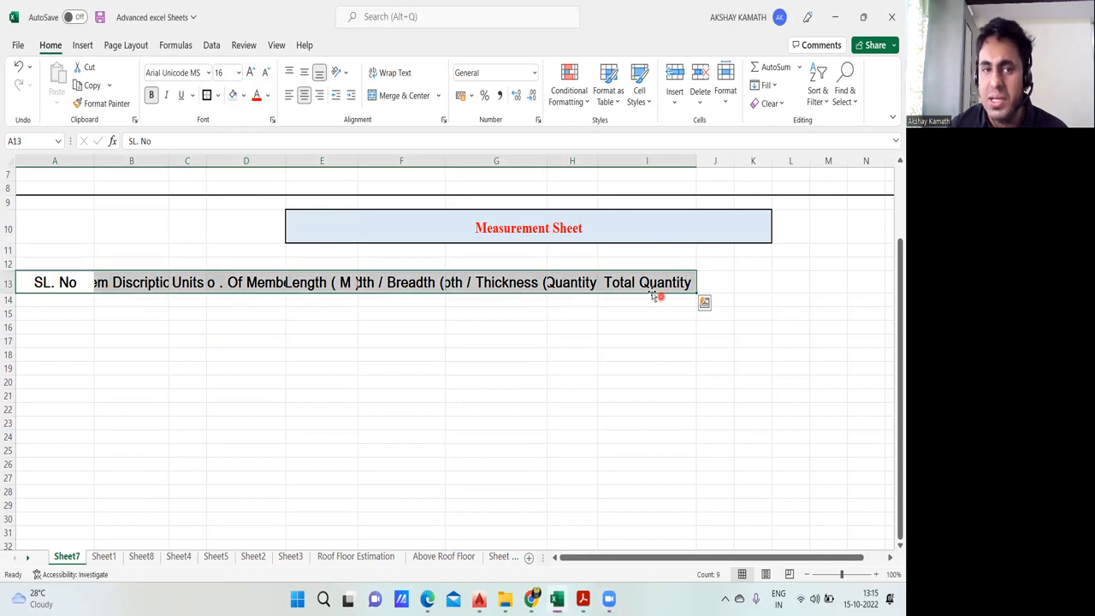
click(266, 74)
click(266, 73)
click(266, 74)
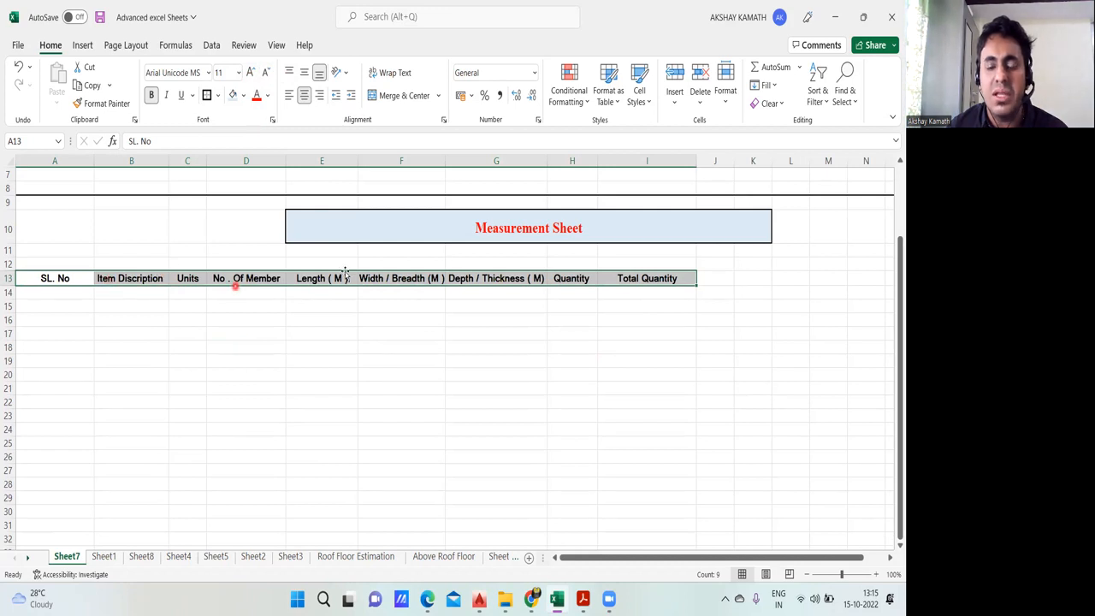
click(252, 72)
click(252, 73)
click(252, 73)
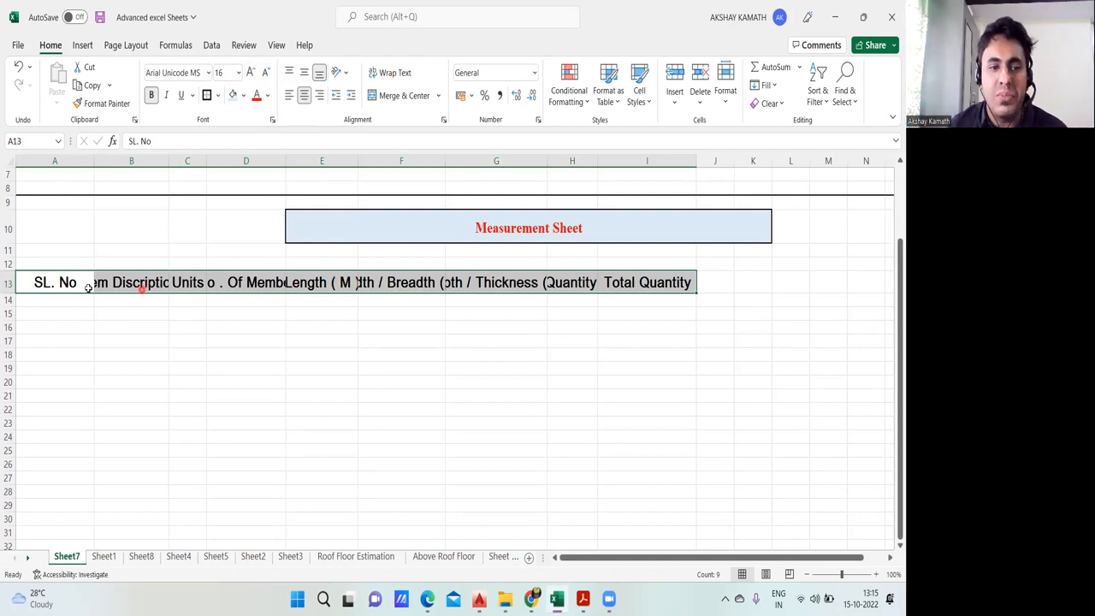
Step: Wrap the text of the headings in A13:I13 and widen columns E, F and H to fit the words
click(396, 75)
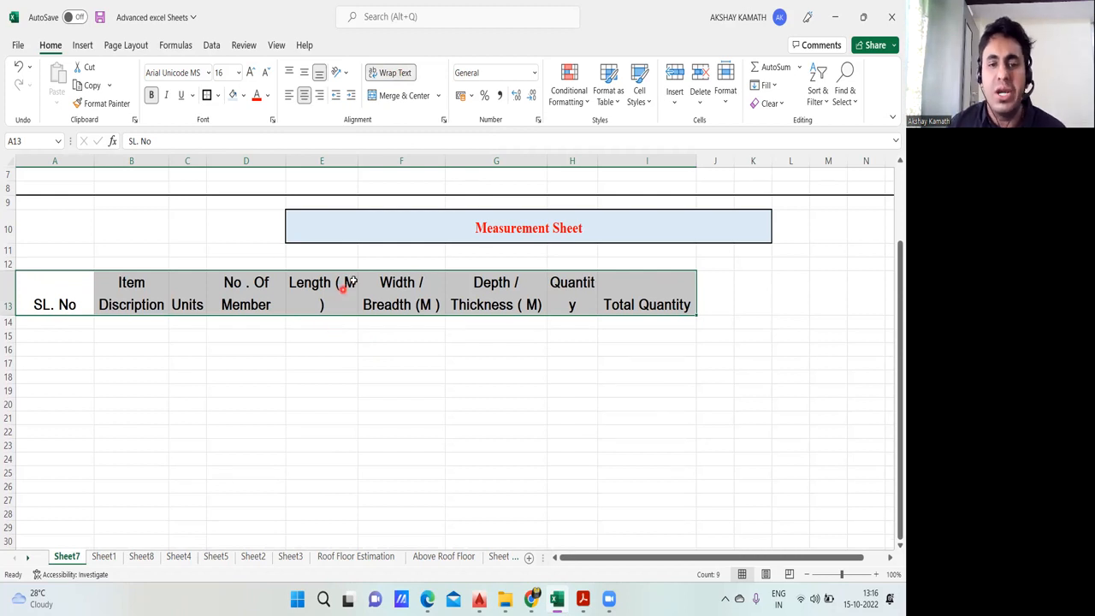
click(348, 366)
drag(357, 161, 374, 161)
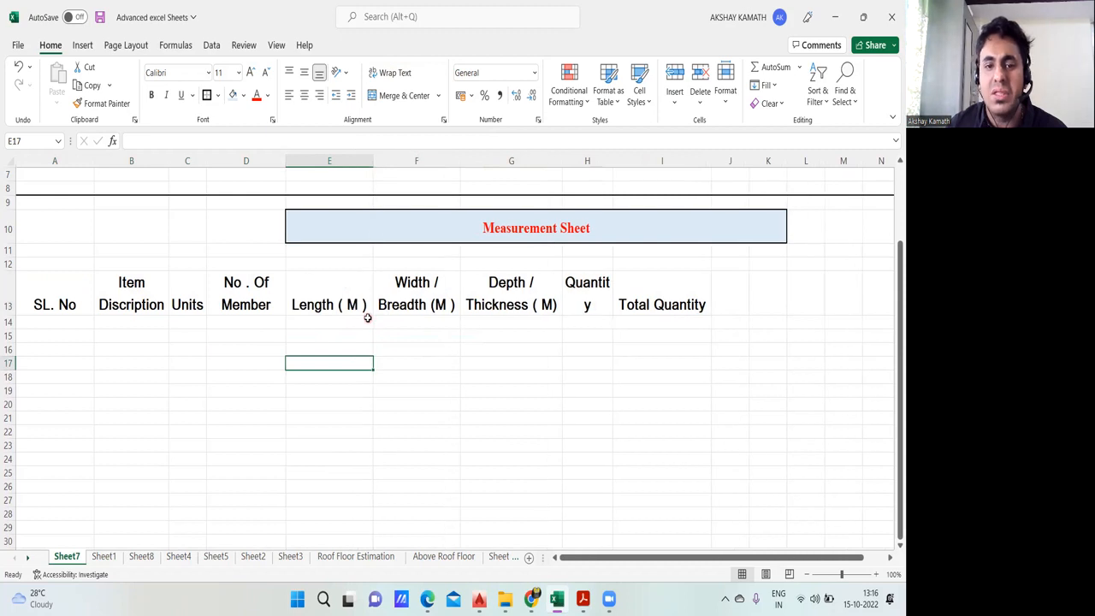
drag(457, 164, 471, 164)
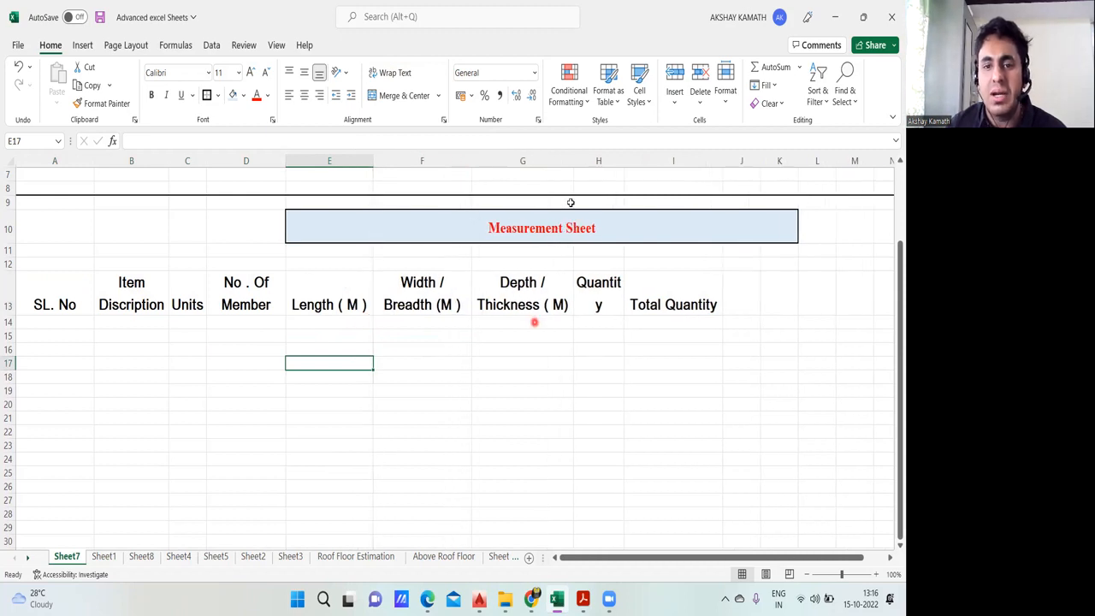
drag(625, 162, 634, 163)
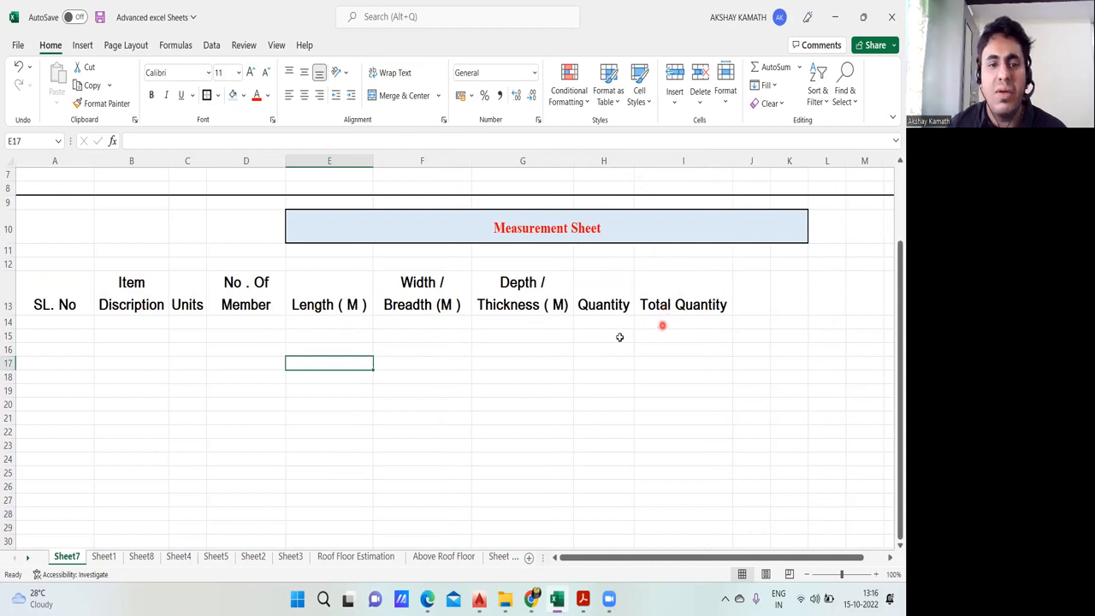
Step: Toggle the horizontal centring of the headings in A13:I13 off and on again
drag(68, 306, 650, 291)
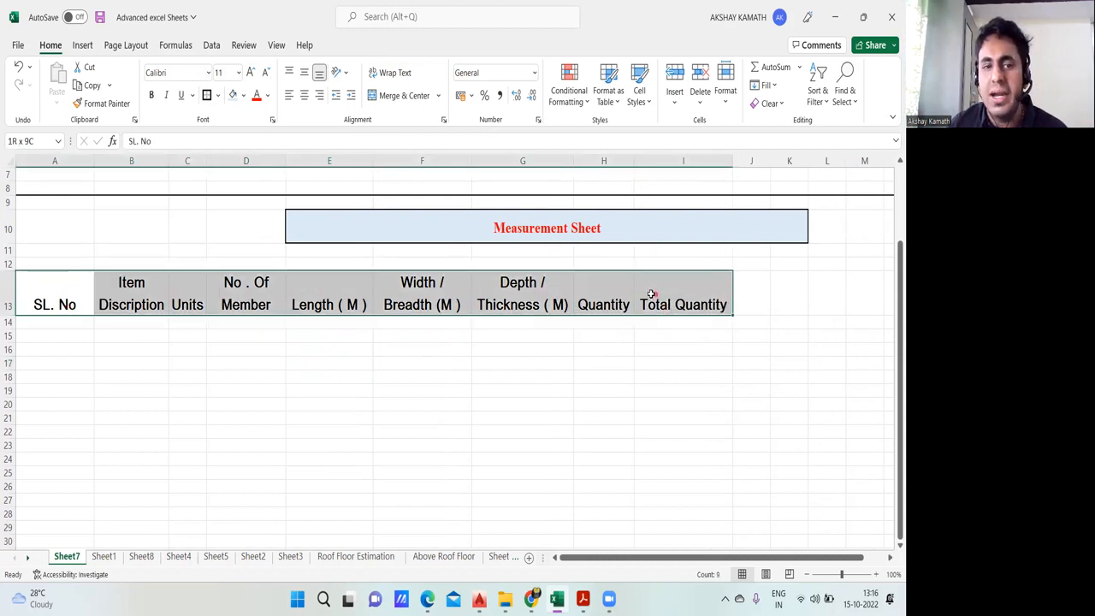
click(306, 97)
click(306, 96)
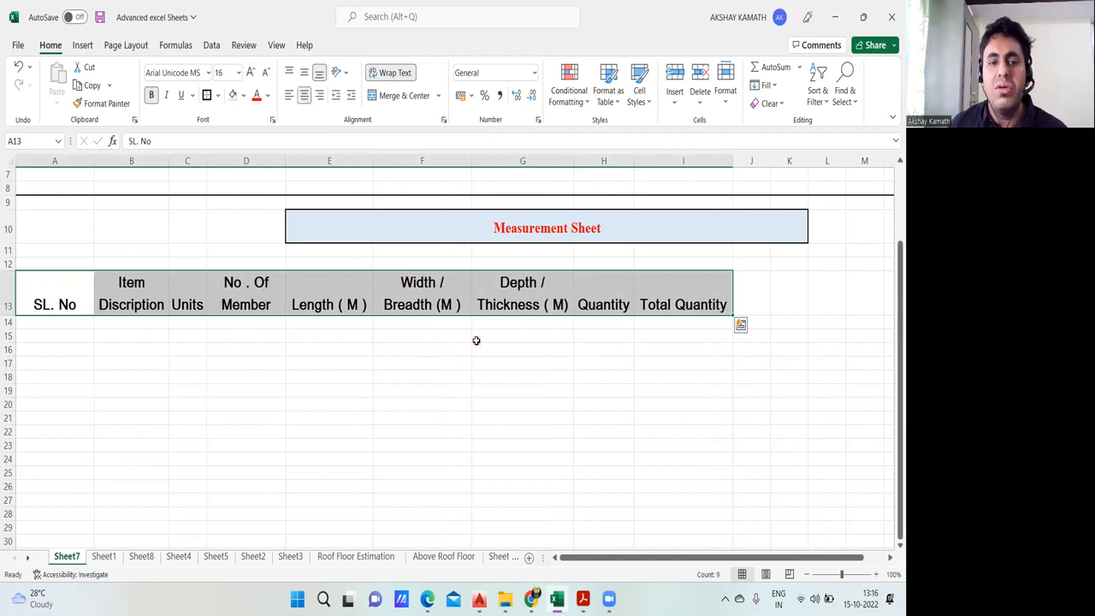
click(491, 352)
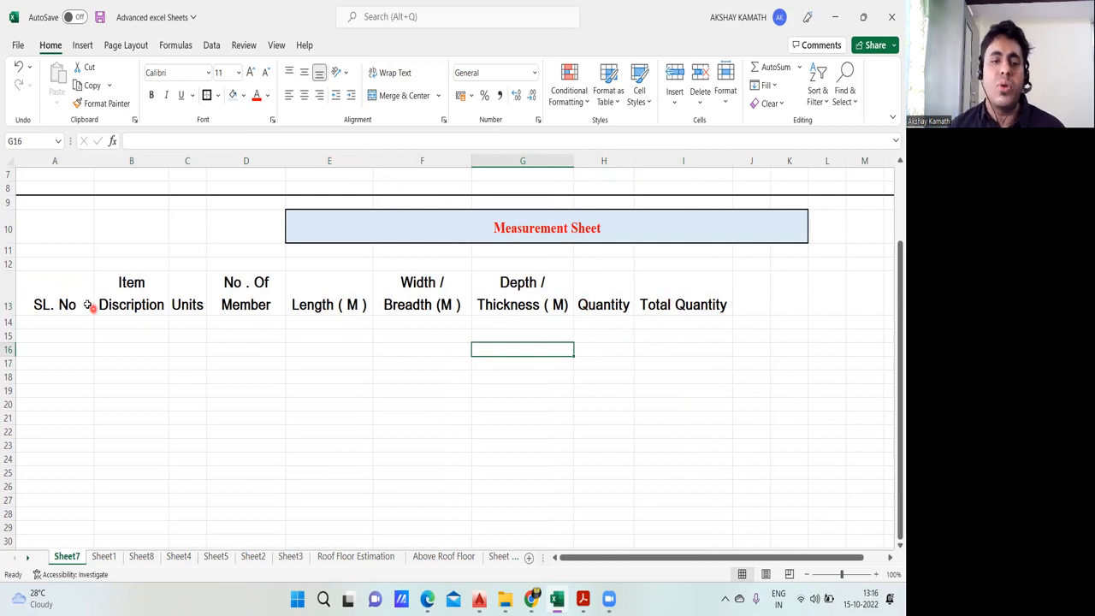
Step: Try the row 13 headings without text wrapping, open the row height setting, and undo the unwrapping
drag(54, 312, 655, 303)
click(406, 73)
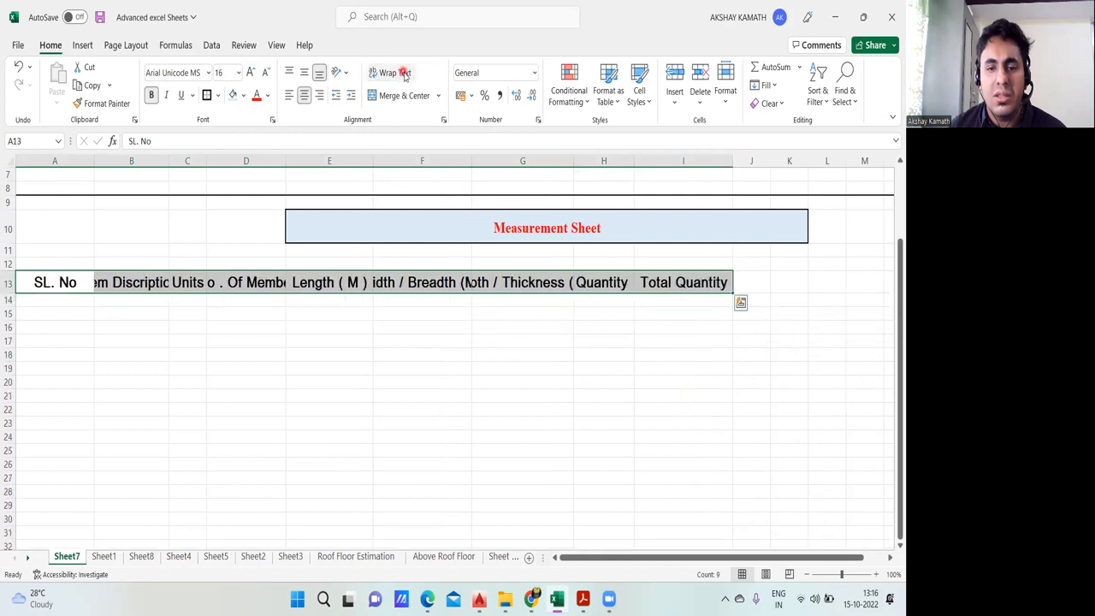
right_click(7, 283)
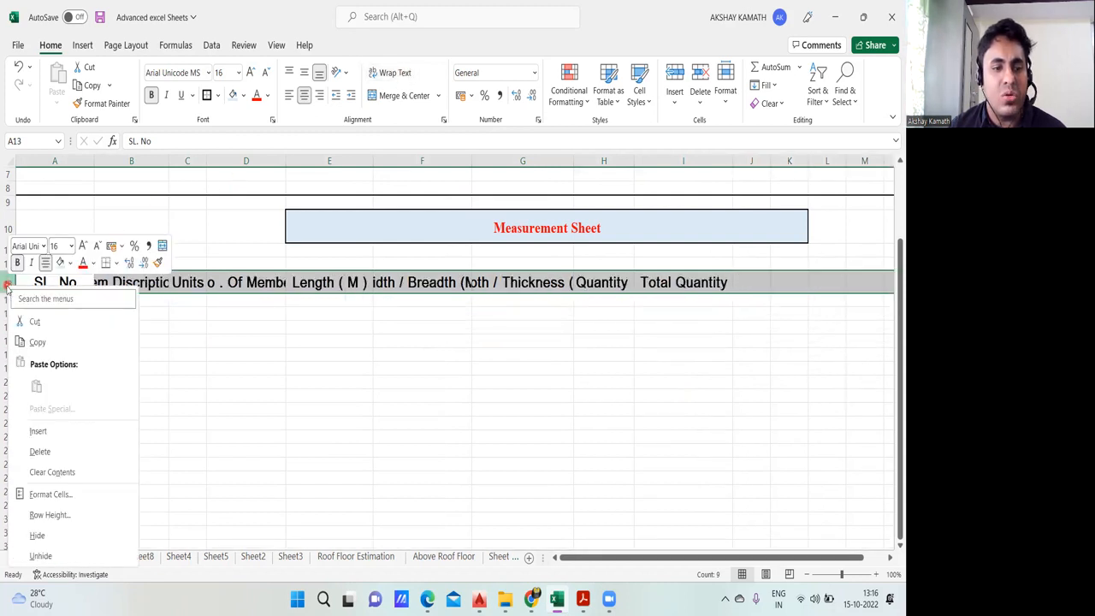
click(77, 523)
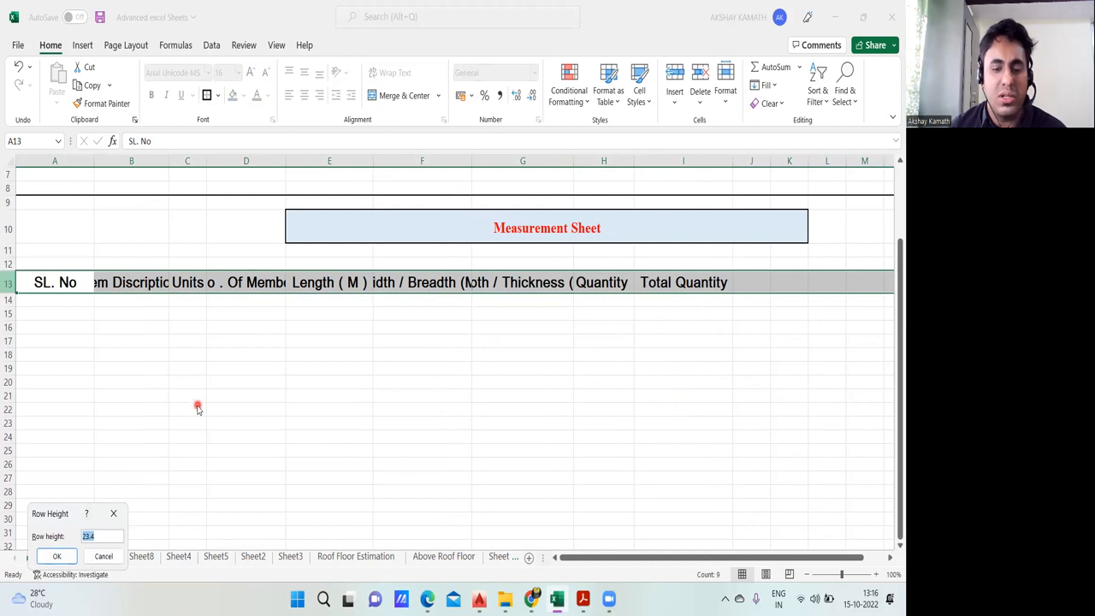
key(Return)
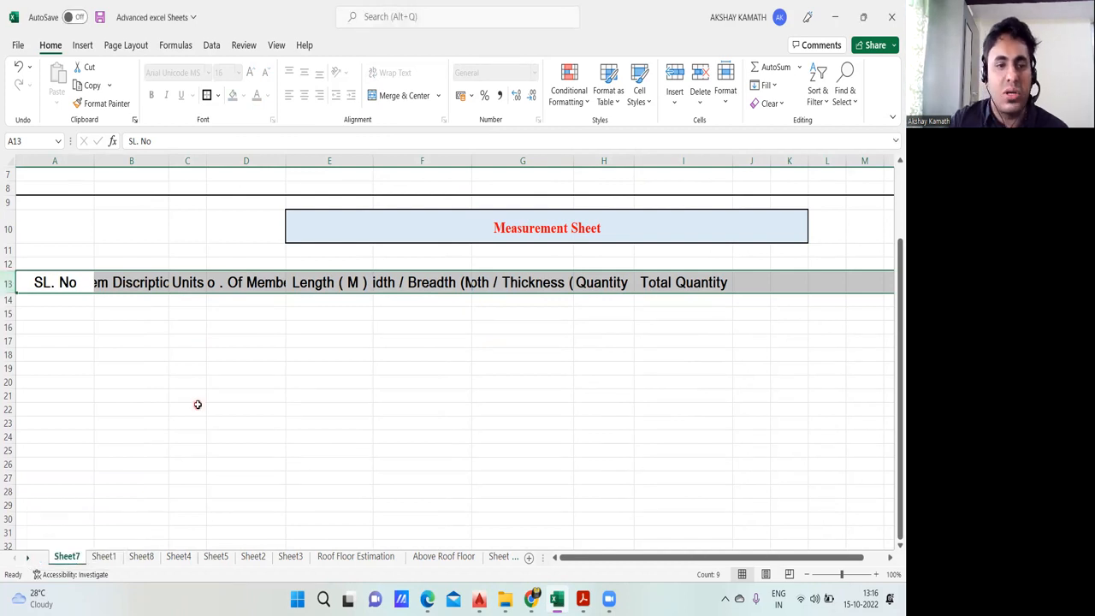
key(ctrl+z)
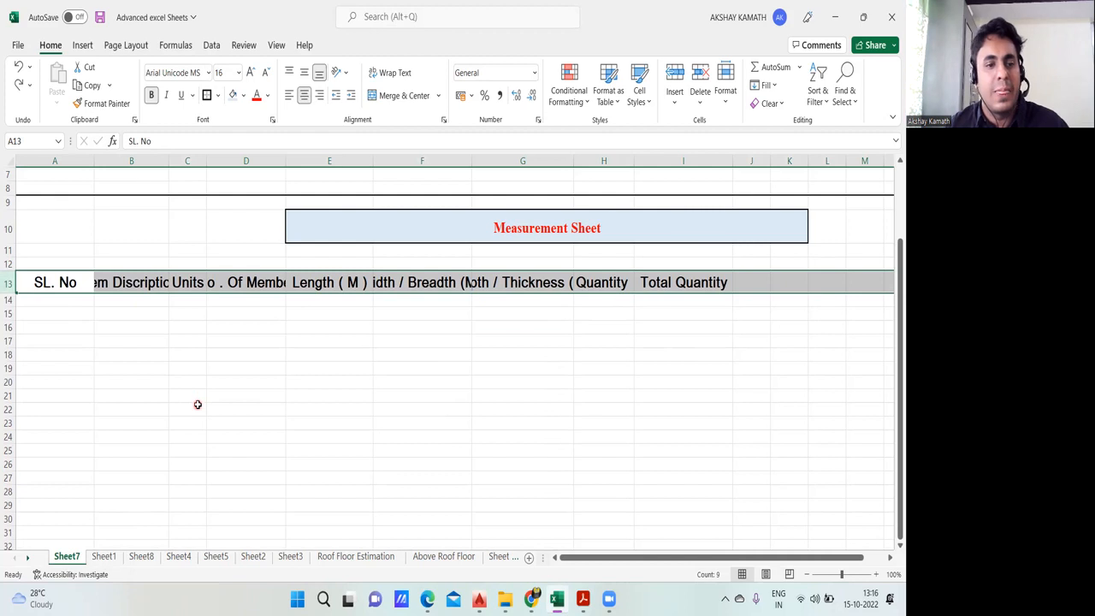
key(ctrl+z)
click(261, 403)
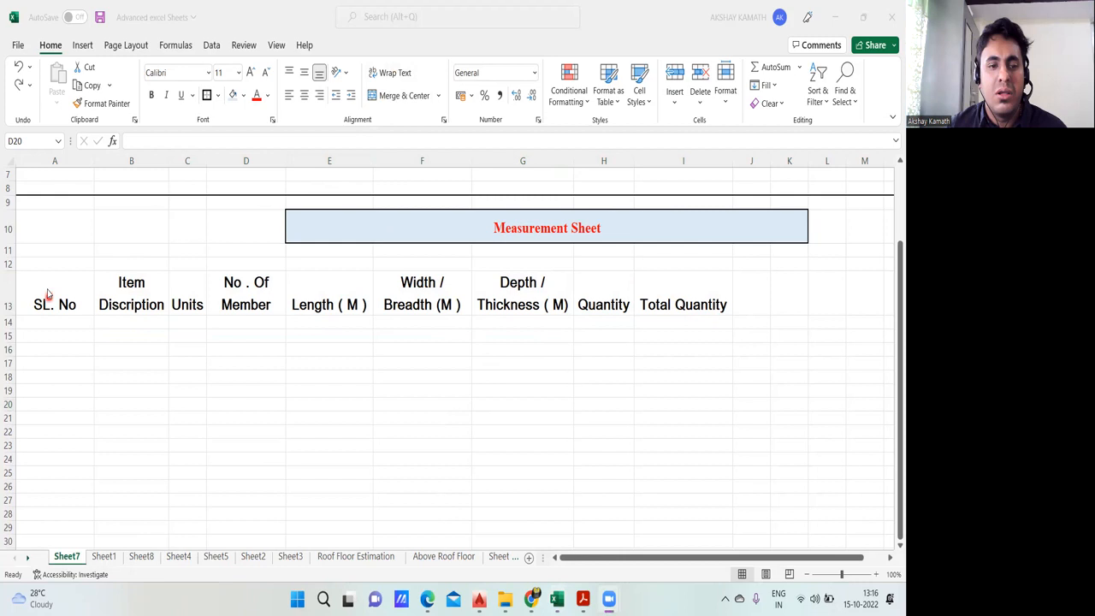
Step: Apply Thick Outside Borders around the column headings in A13:I13
click(69, 307)
drag(68, 306, 666, 313)
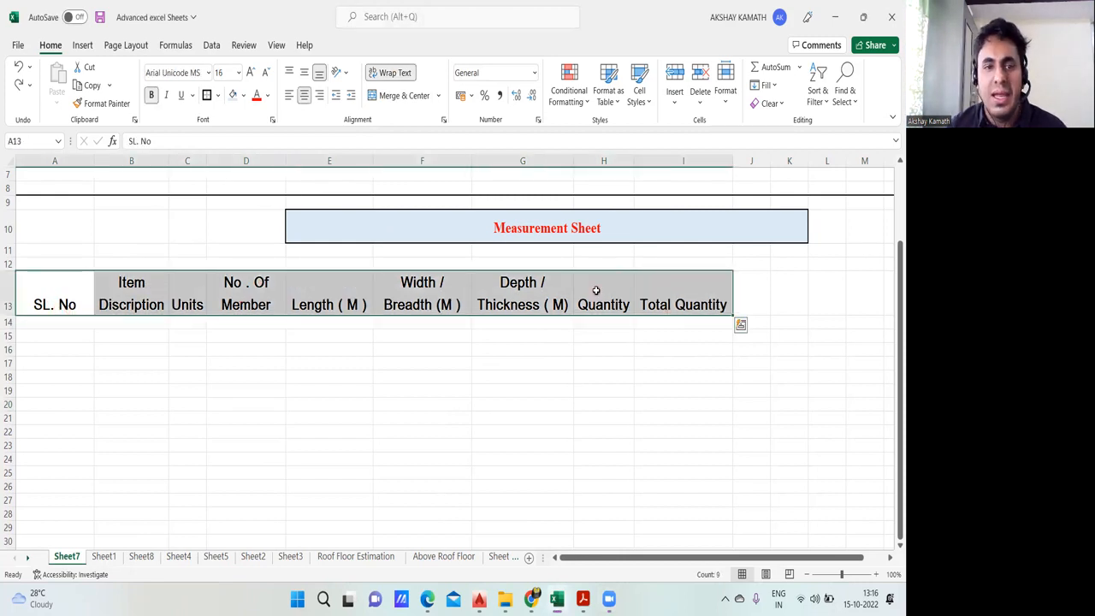
click(219, 95)
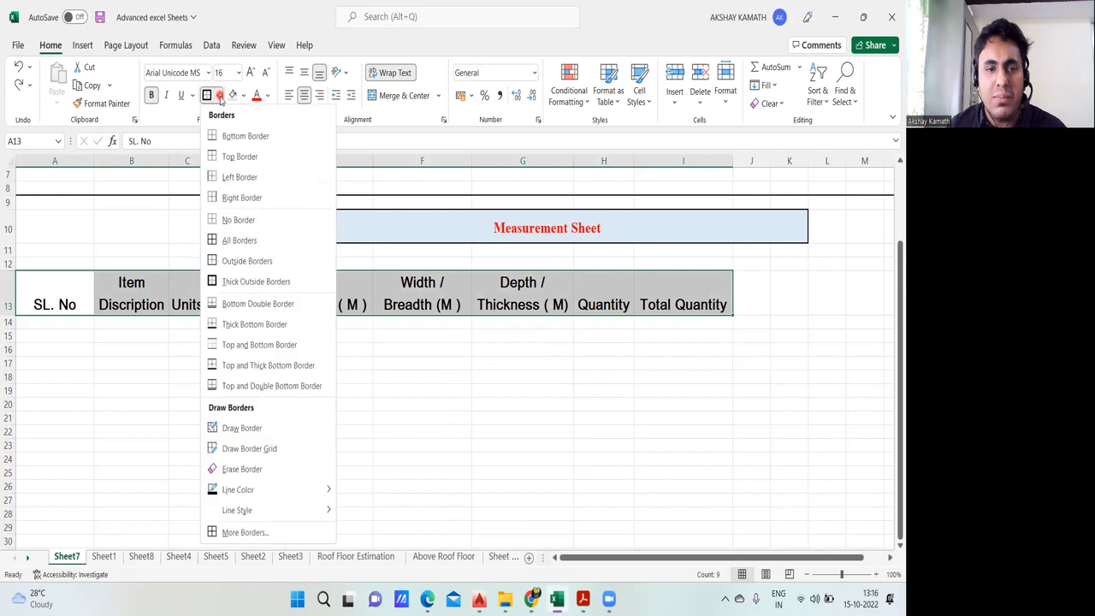
click(247, 287)
click(248, 390)
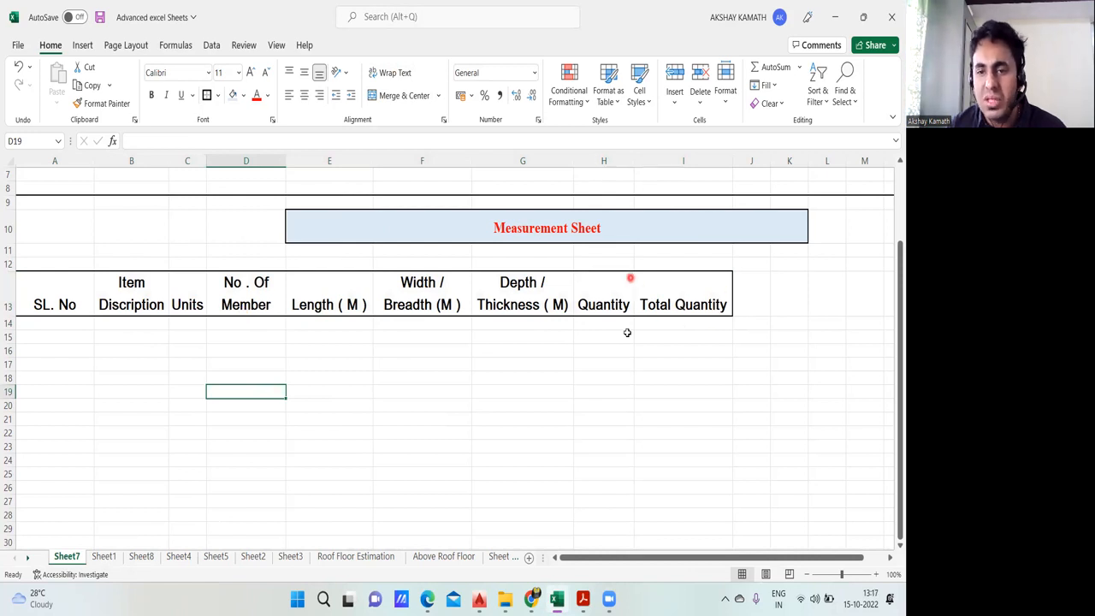
Step: Apply All Borders to the heading cells from "SL. No" through "Total Quantity" in row 13
drag(56, 289, 684, 305)
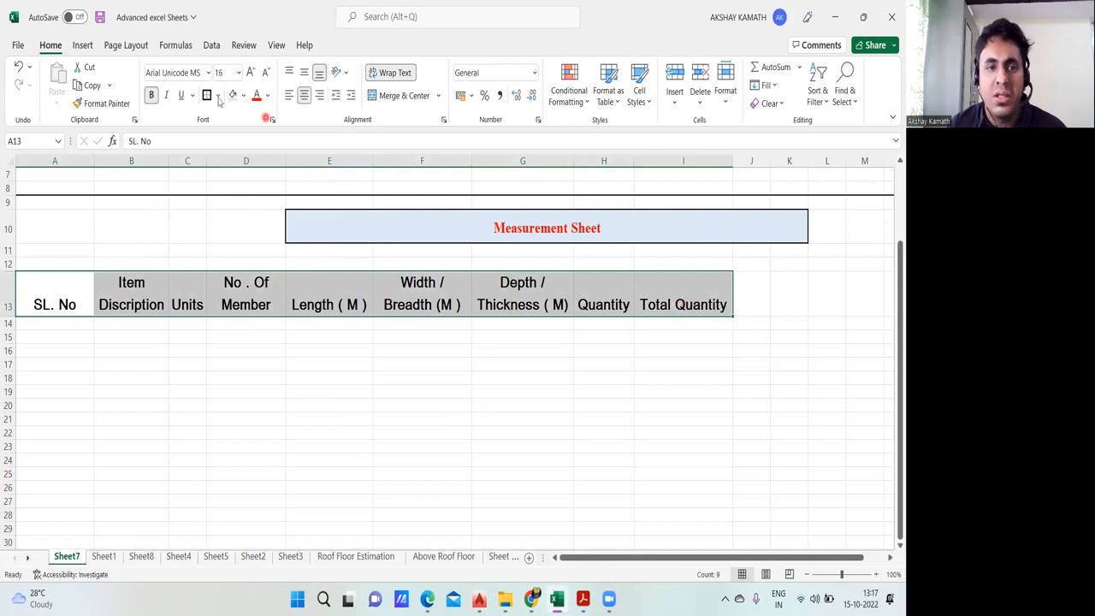
click(218, 96)
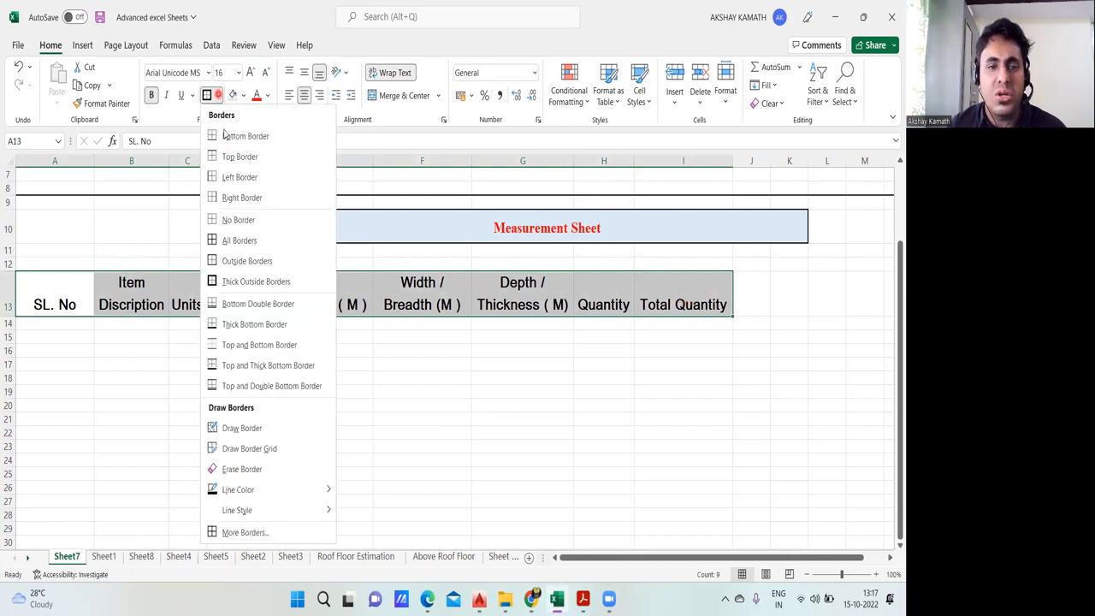
click(241, 242)
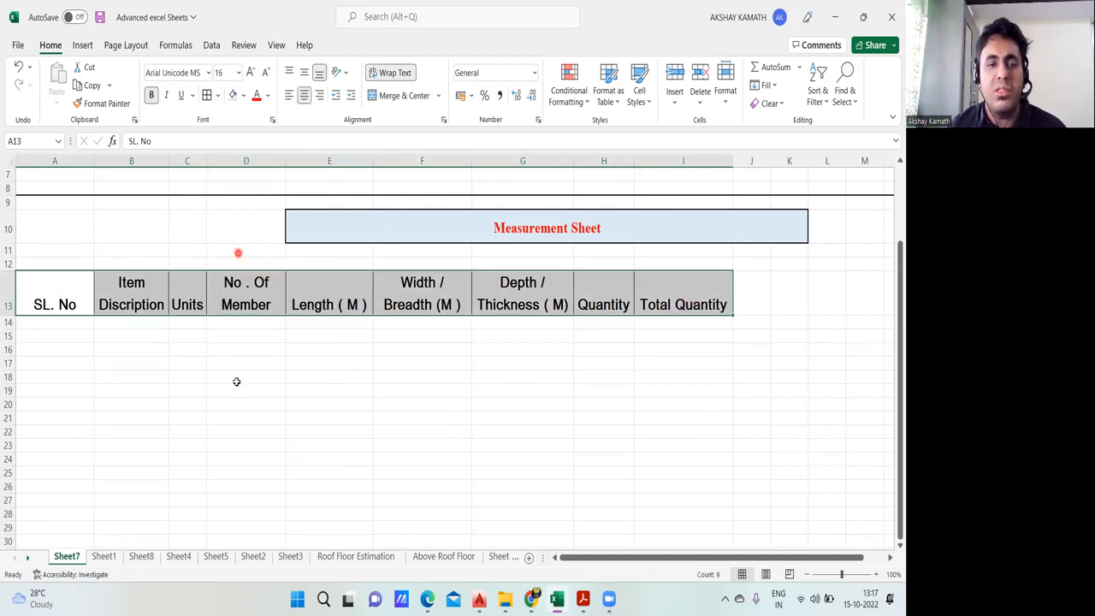
click(237, 378)
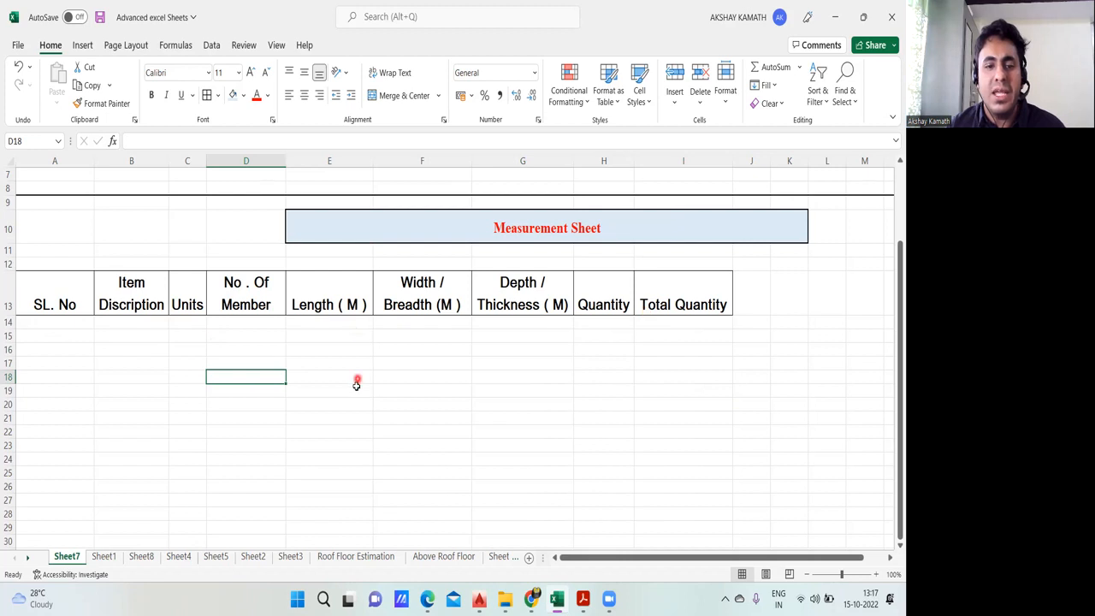
scroll(356, 385, down, 3)
scroll(367, 444, up, 3)
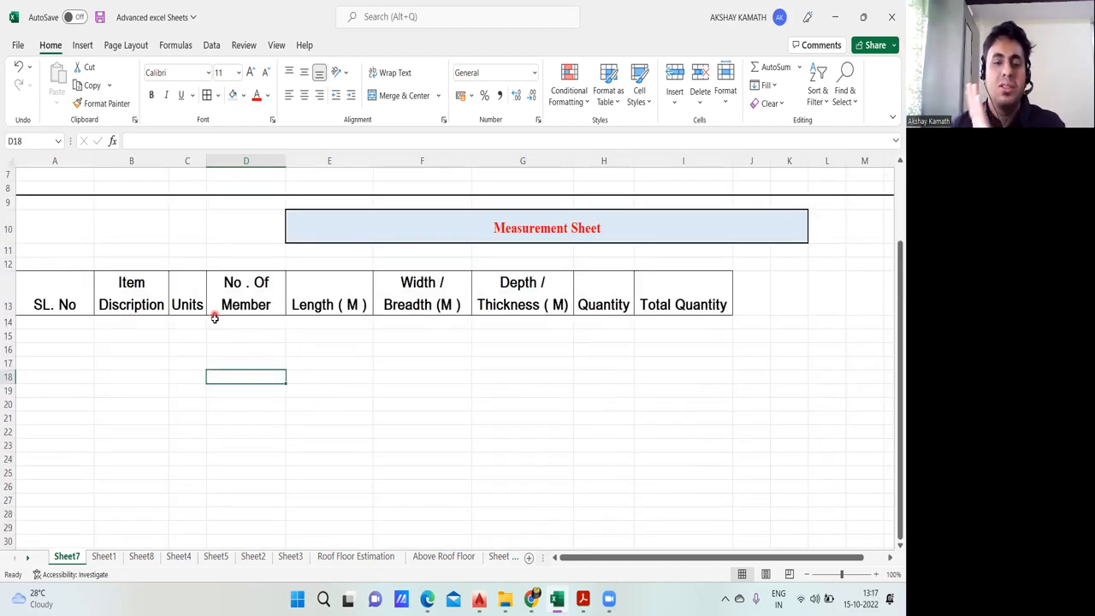
Step: Check the item description column's layout on Sheet1 and widen column B on Sheet7 so "Item Discription" fits on one line
click(103, 556)
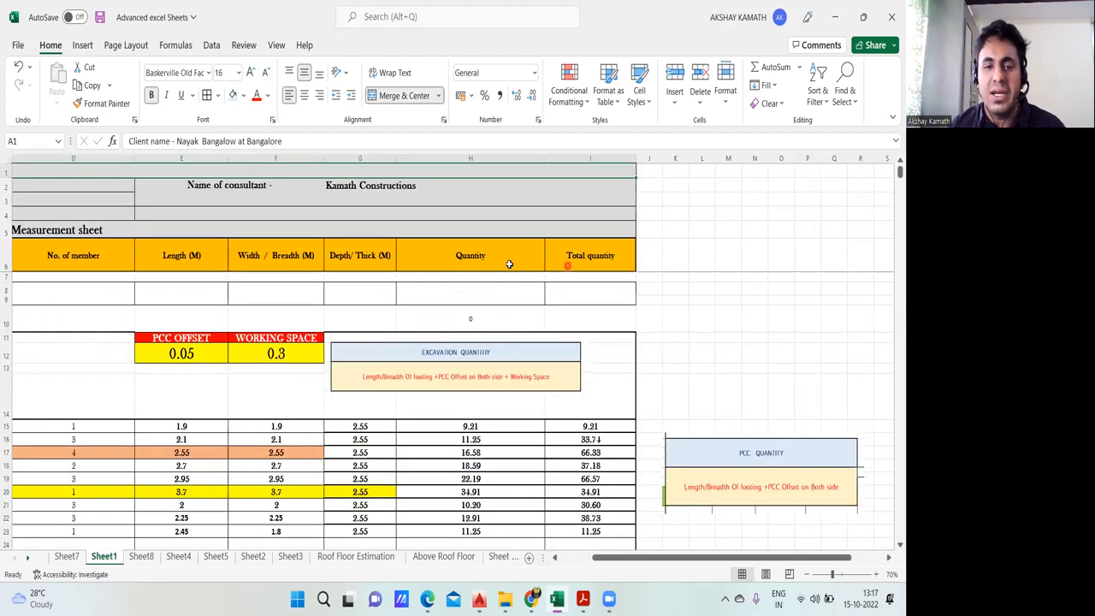
drag(715, 558, 676, 565)
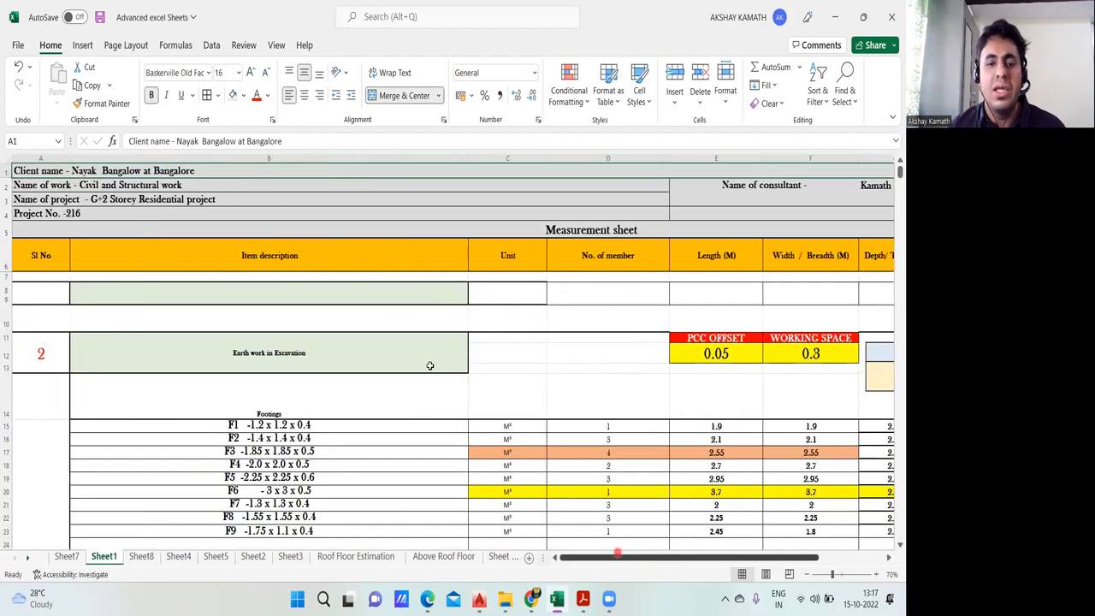
click(66, 557)
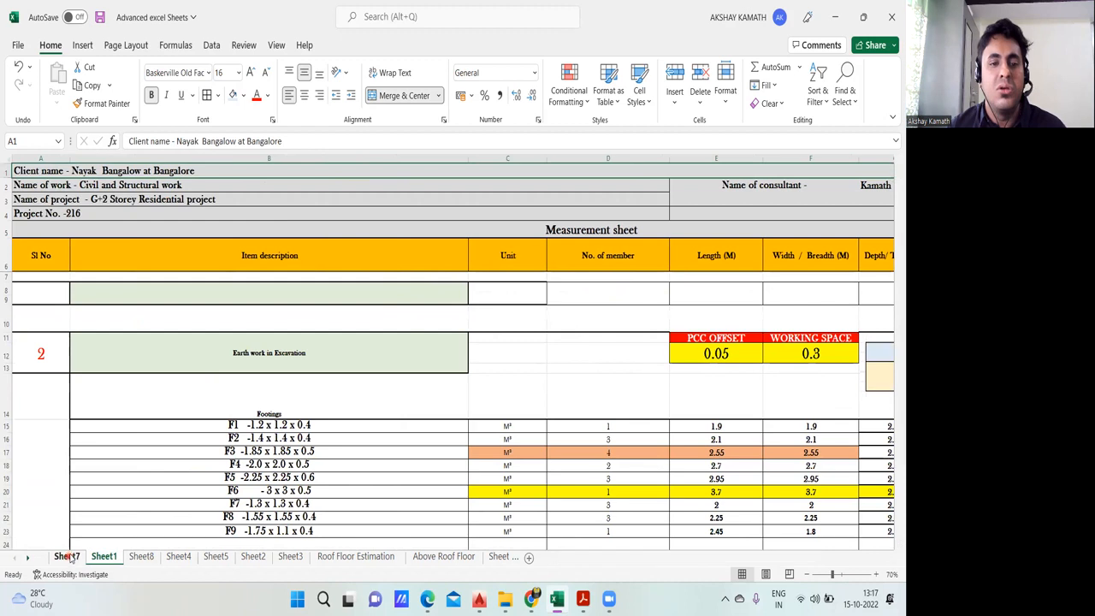
scroll(470, 432, up, 3)
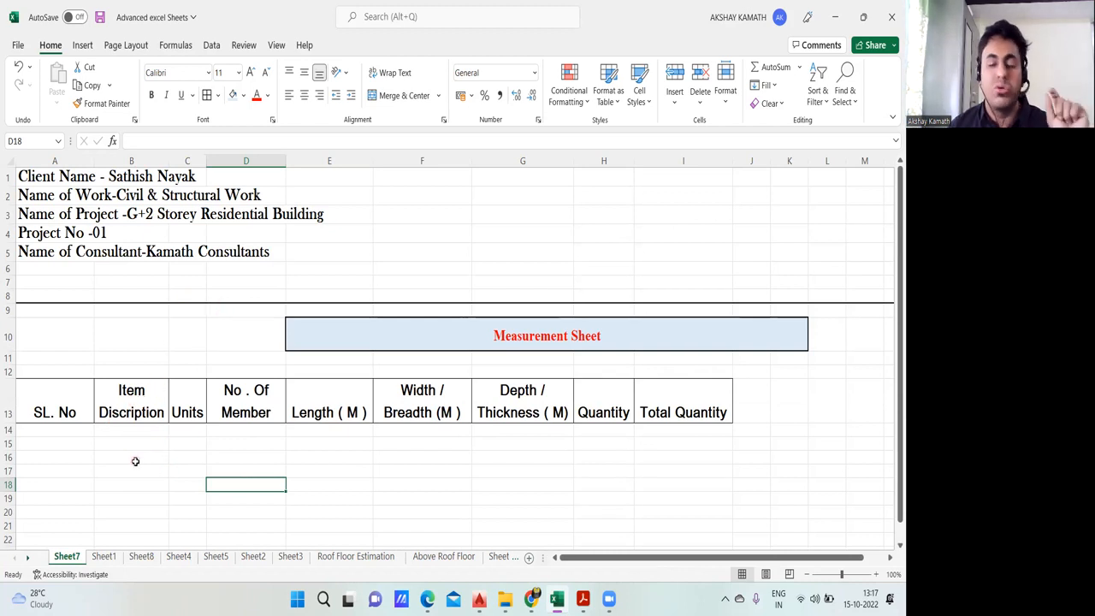
drag(167, 160, 245, 160)
scroll(164, 395, down, 1)
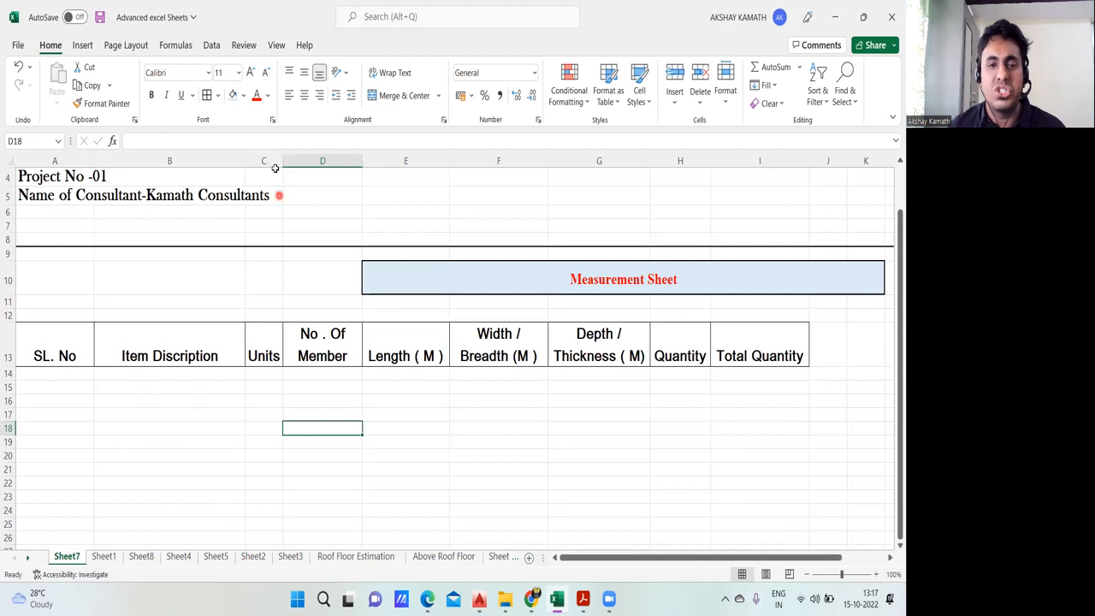
Step: Widen column C slightly to give the "Units" heading more room, and adjust the width of column D a little
drag(283, 161, 300, 161)
drag(378, 161, 381, 161)
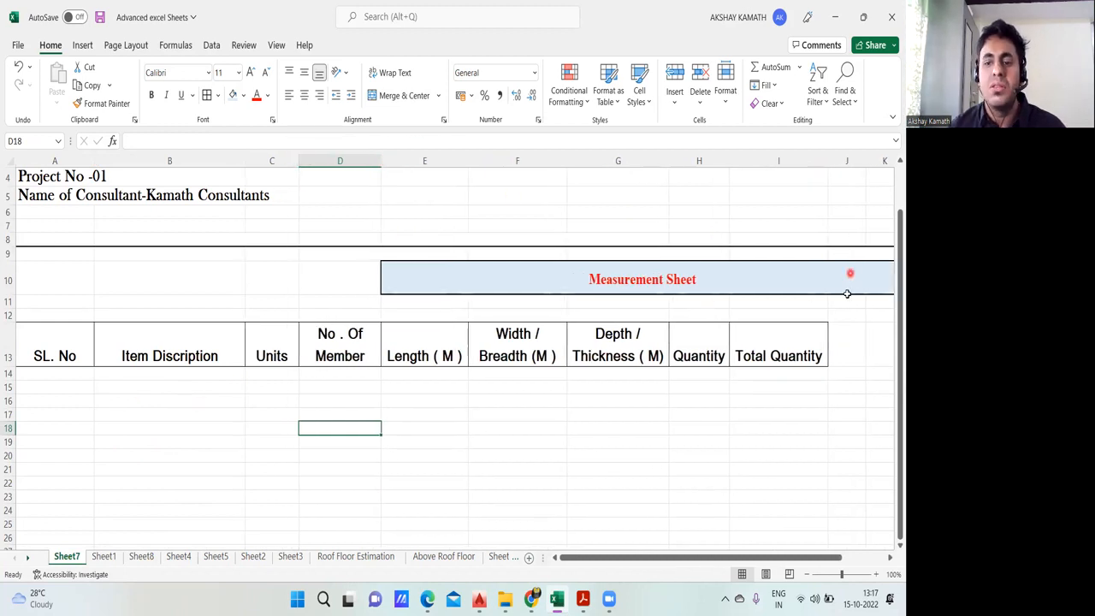
scroll(847, 293, up, 1)
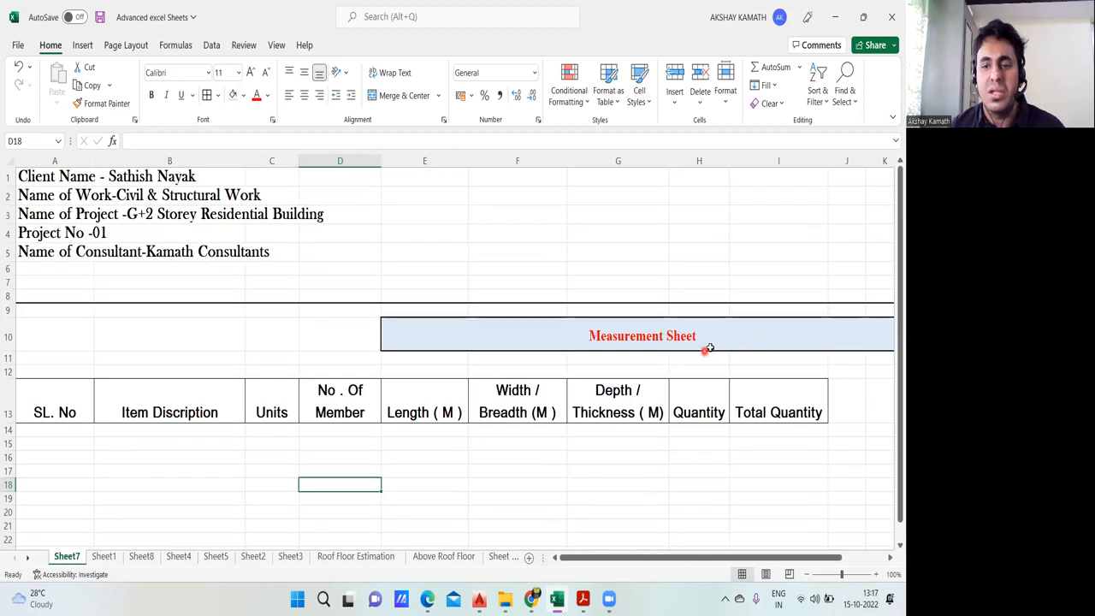
Step: Unmerge the "Measurement Sheet" title cell in row 10 that starts at column E
mouse_move(823, 557)
mouse_down()
mouse_move(862, 557)
mouse_move(823, 557)
mouse_up()
click(507, 347)
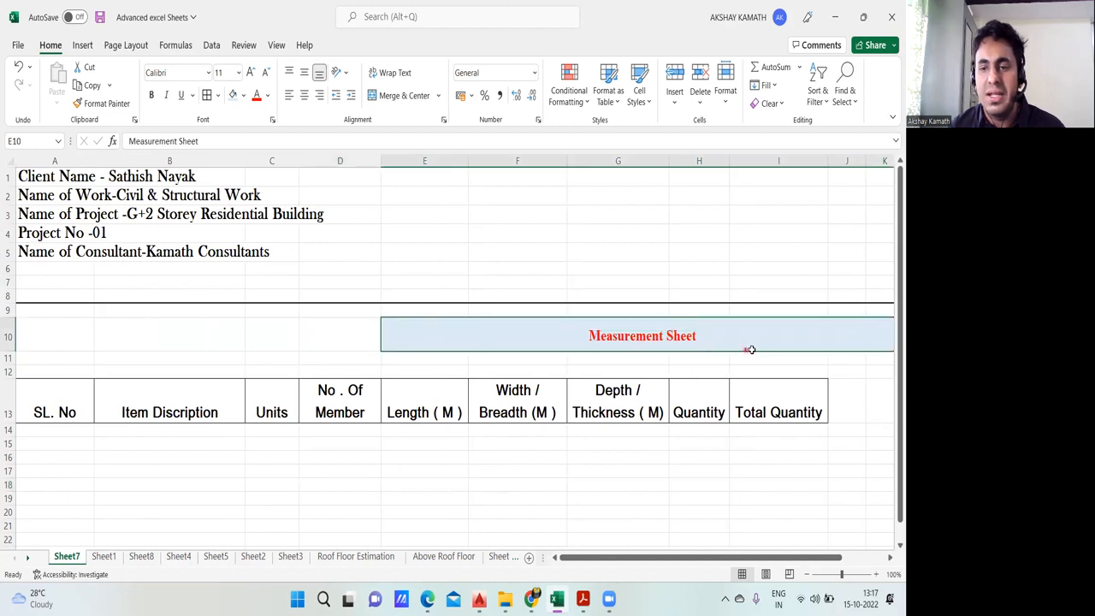
click(401, 97)
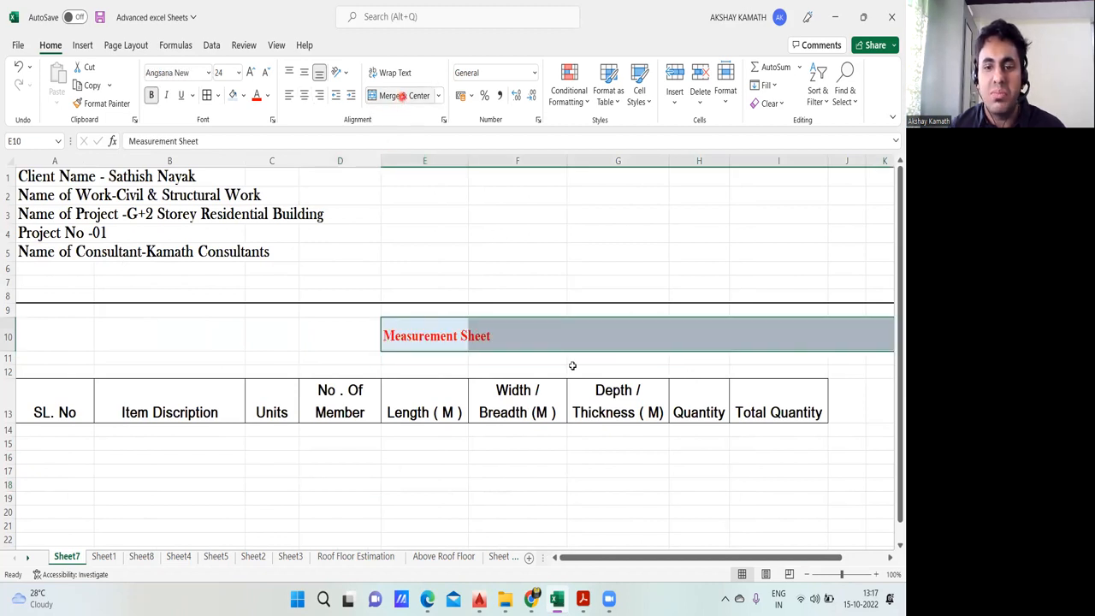
click(587, 443)
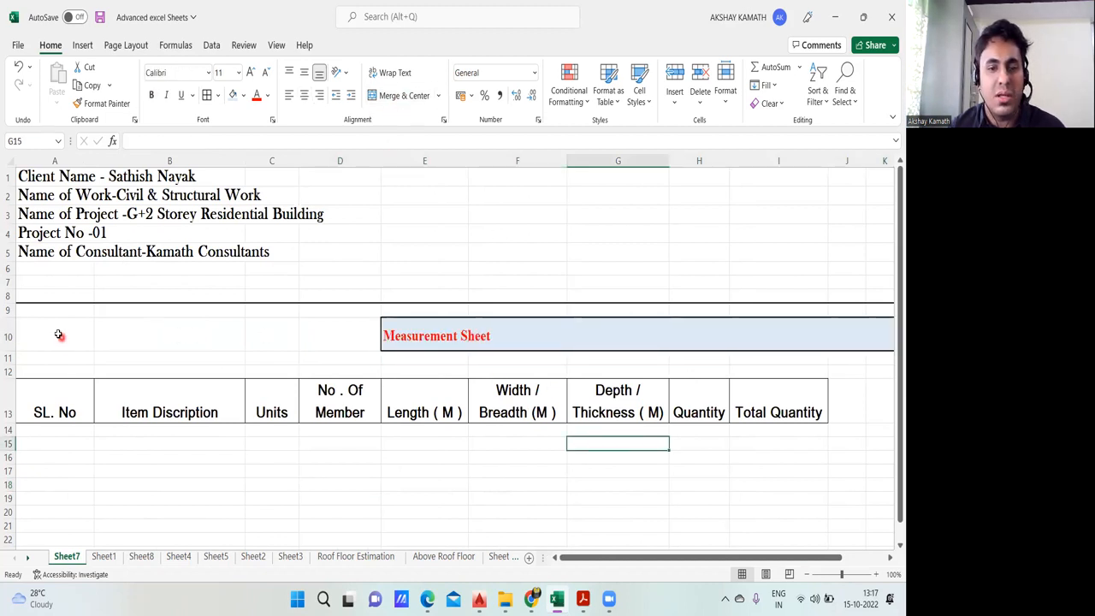
click(442, 334)
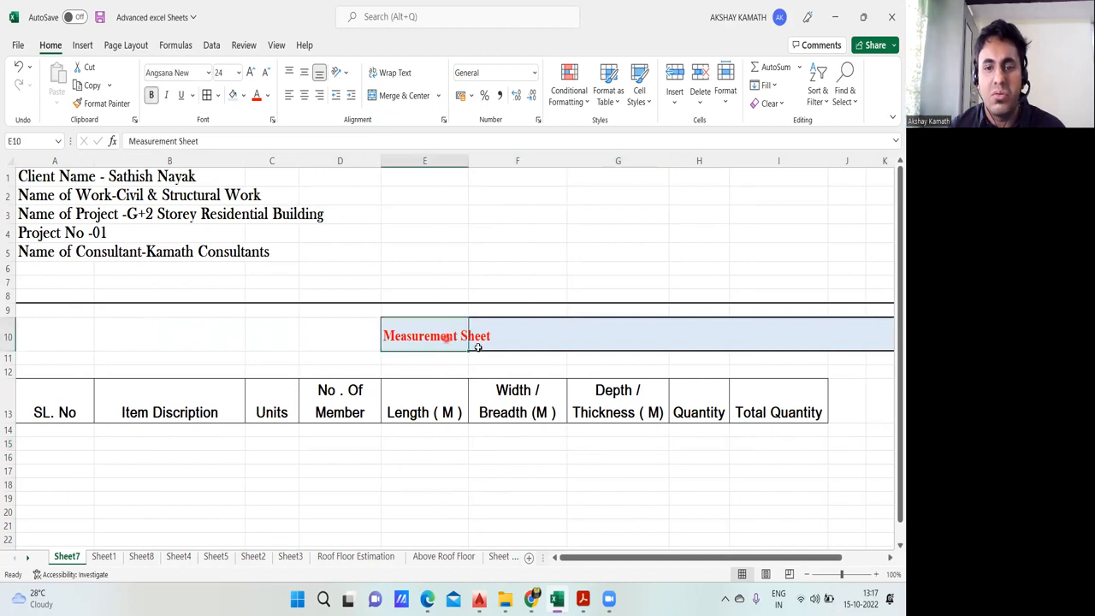
click(572, 341)
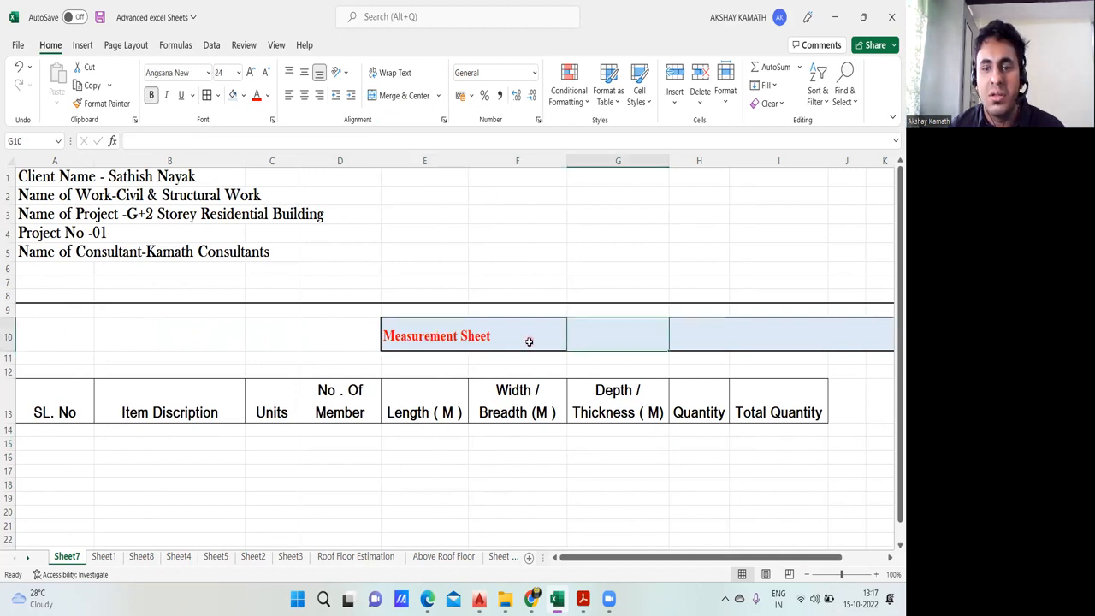
click(535, 343)
Step: Merge and center the "Measurement Sheet" title across A10:K10
drag(42, 337, 821, 346)
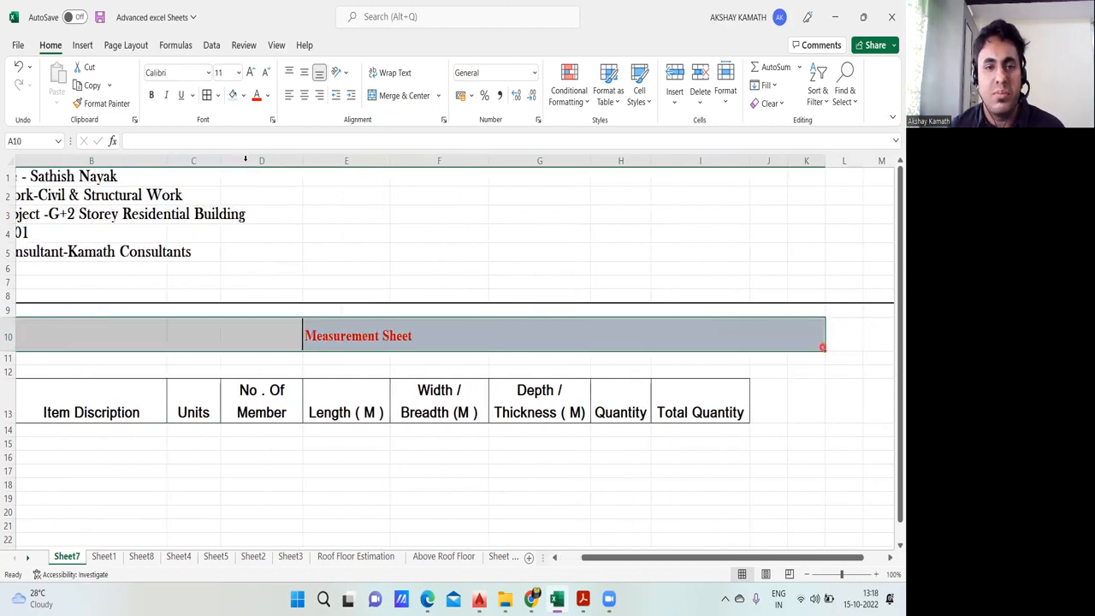
click(305, 96)
click(393, 96)
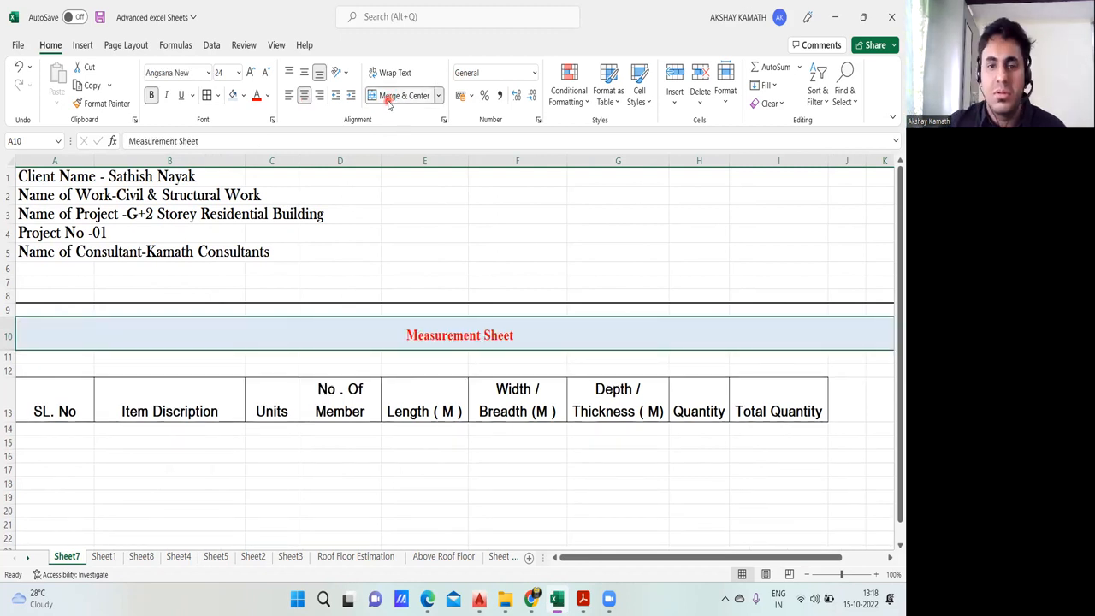
click(573, 481)
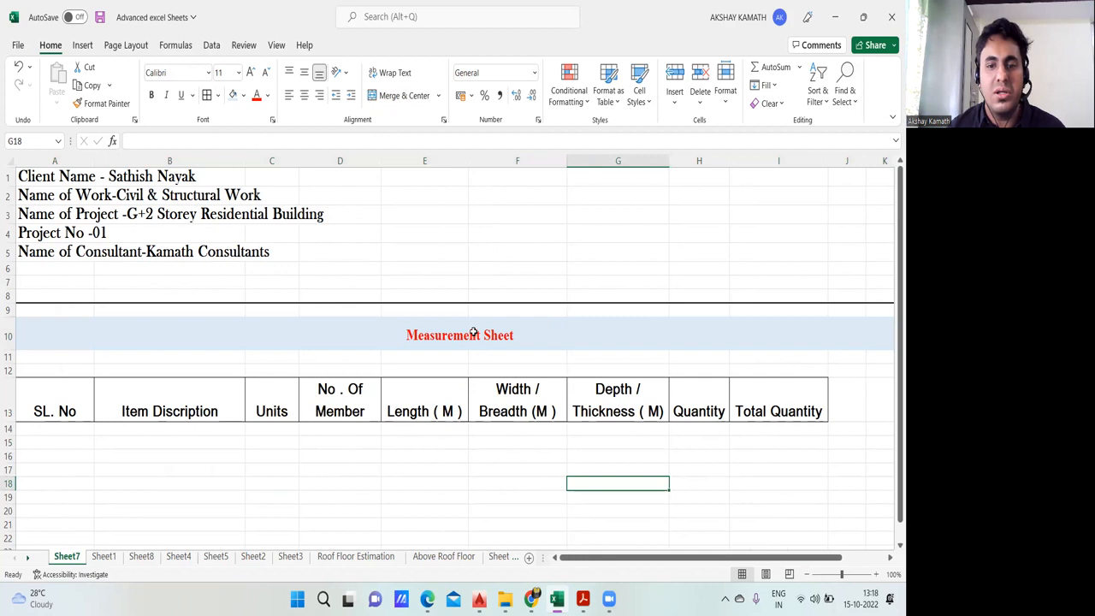
Step: Try left alignment on the merged "Measurement Sheet" title and return it to centered alignment
click(473, 332)
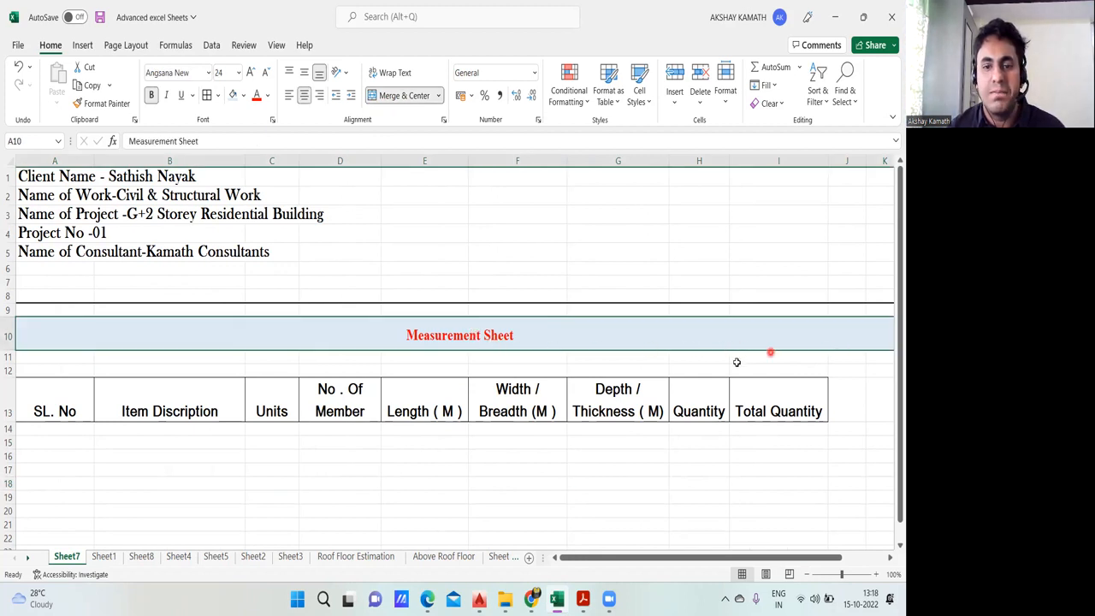
click(288, 95)
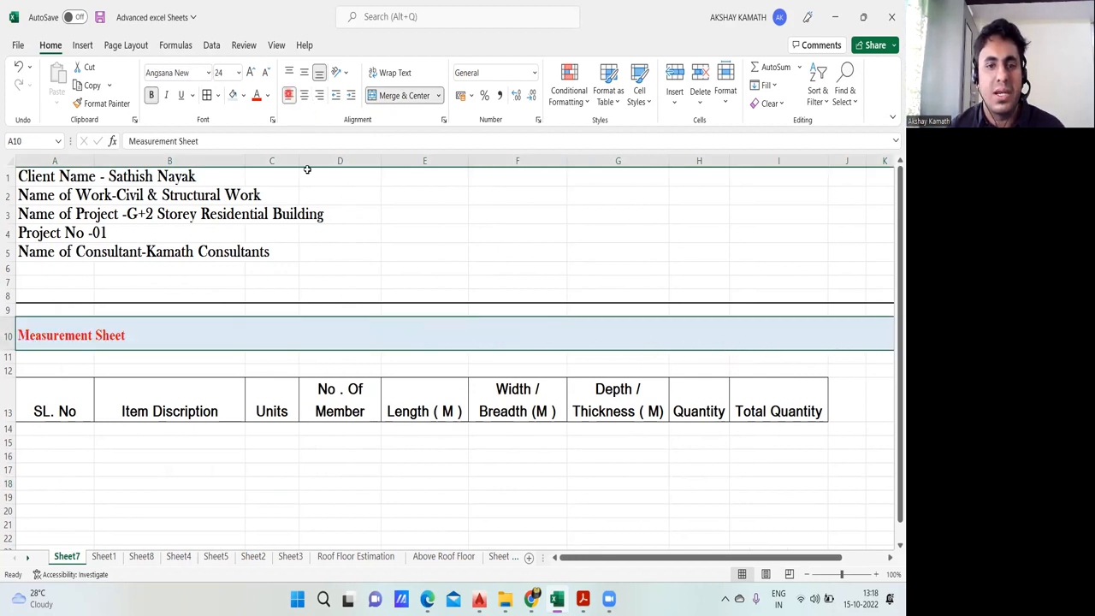
click(305, 96)
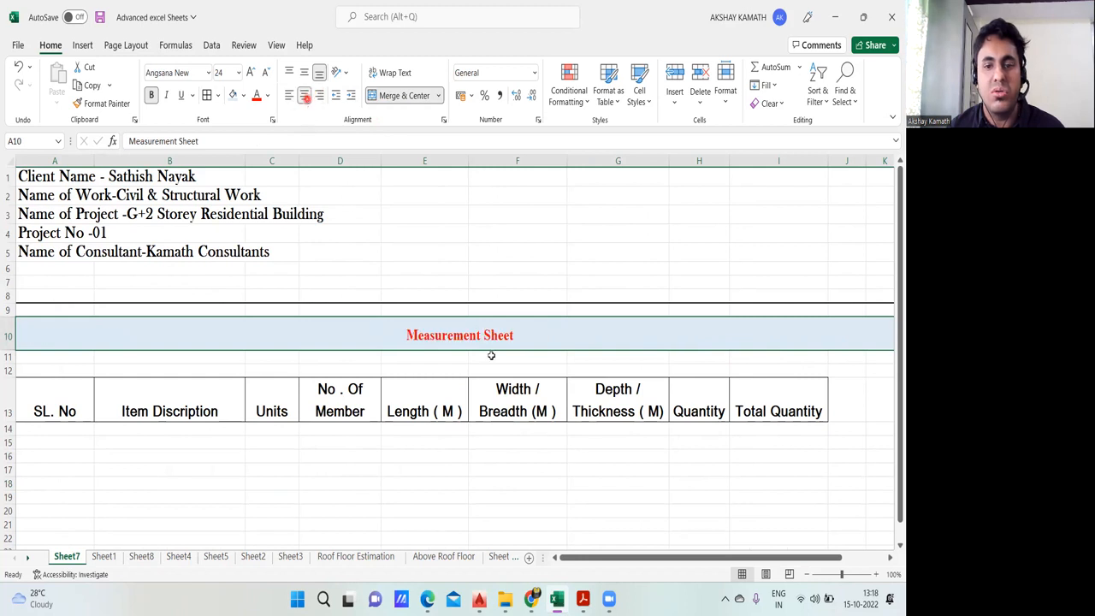
click(640, 472)
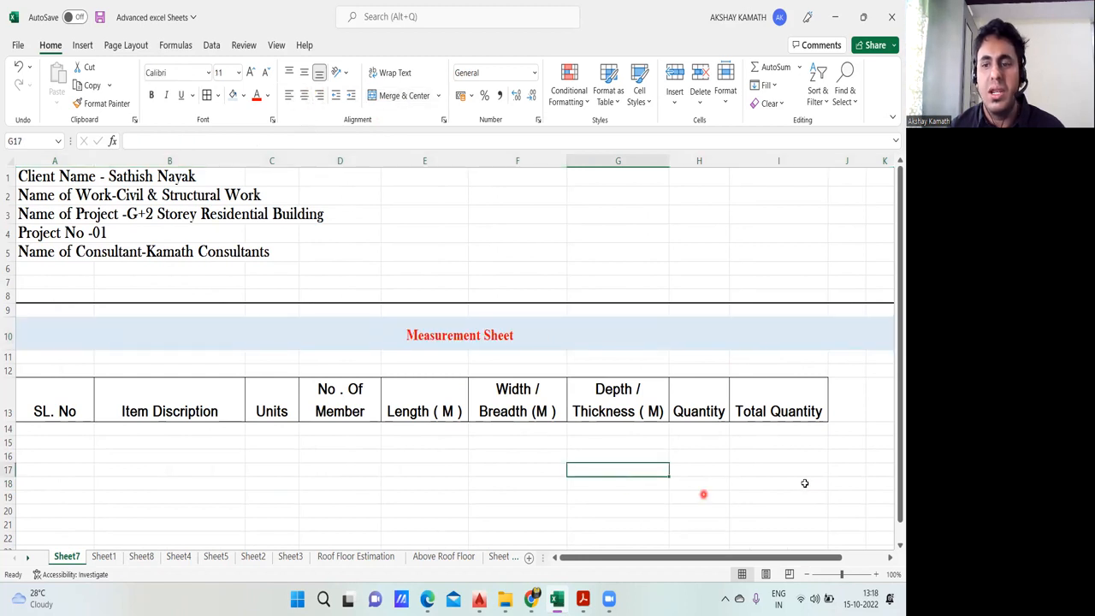
Step: Remove the background color from the merged title cell in row 10 using No Fill
click(561, 341)
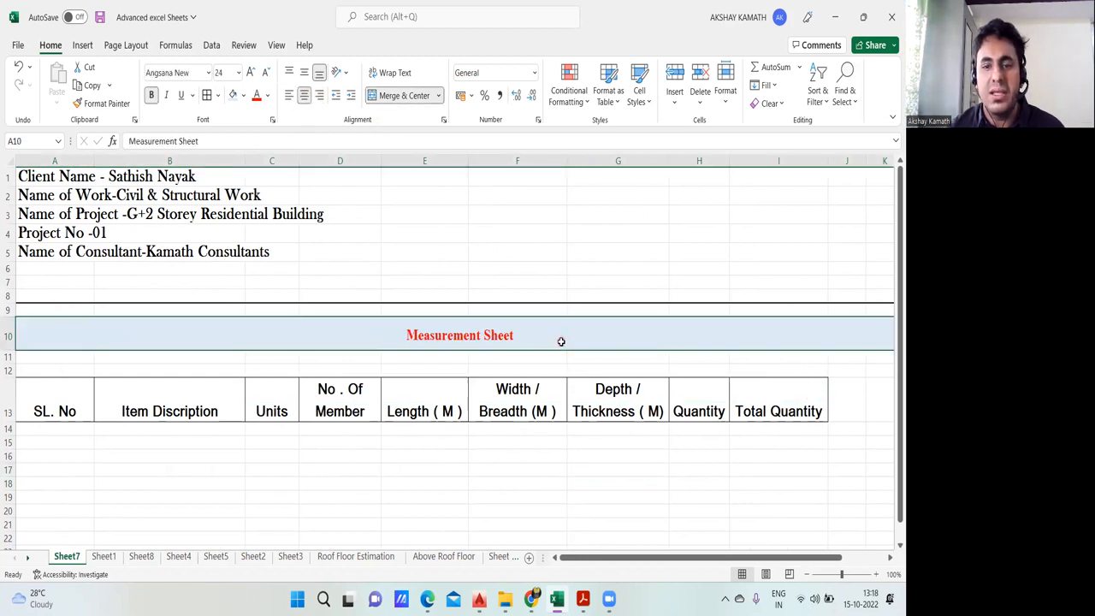
click(243, 95)
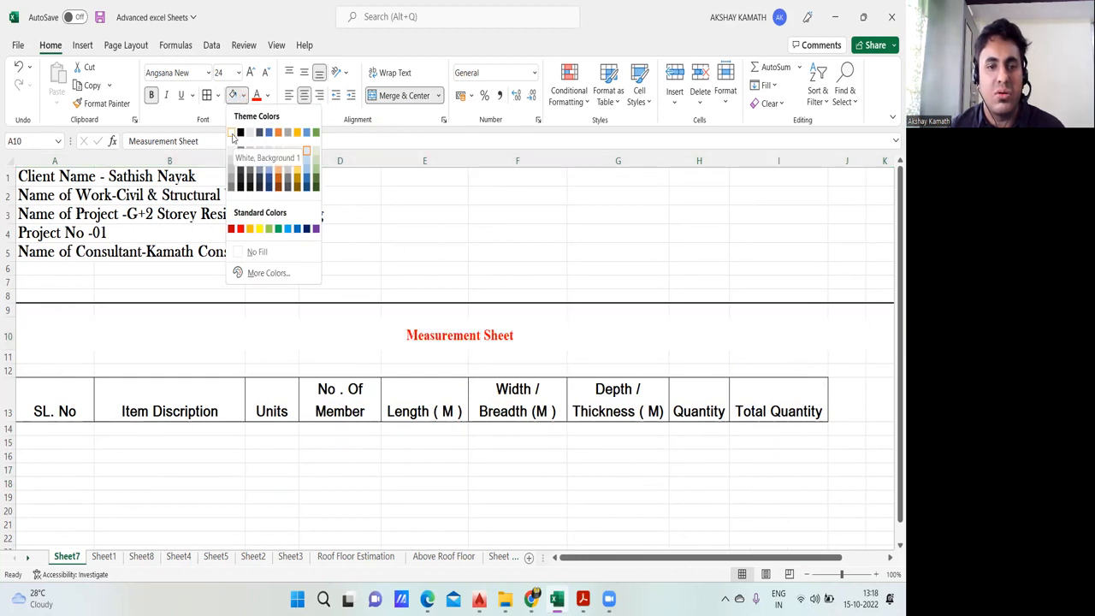
click(271, 253)
click(524, 269)
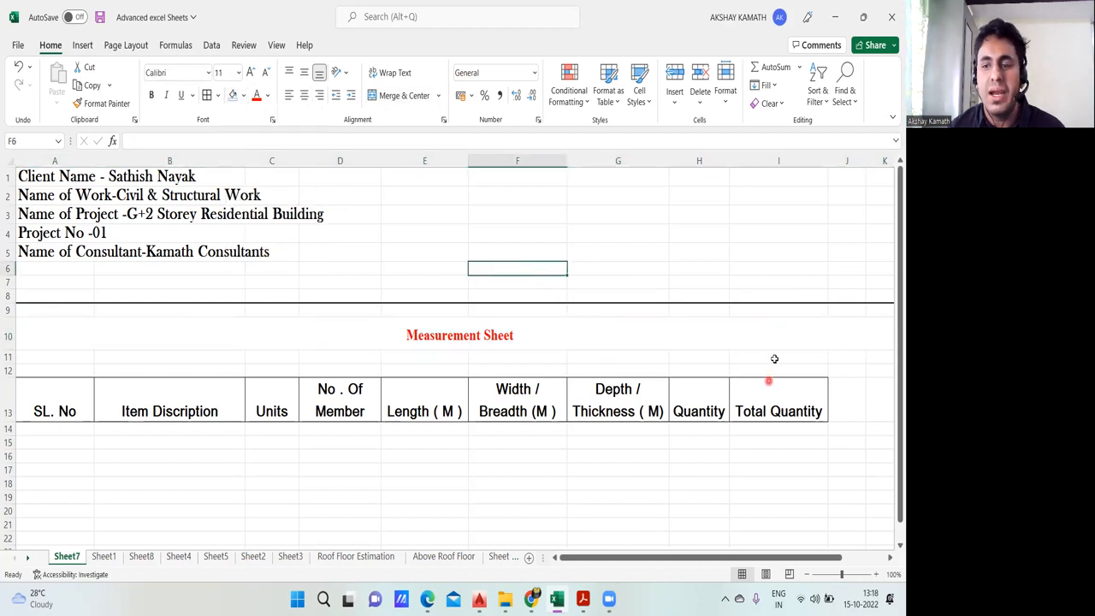
Step: Examine how far the merged title in row 10 extends compared with the column headings in row 13
click(599, 343)
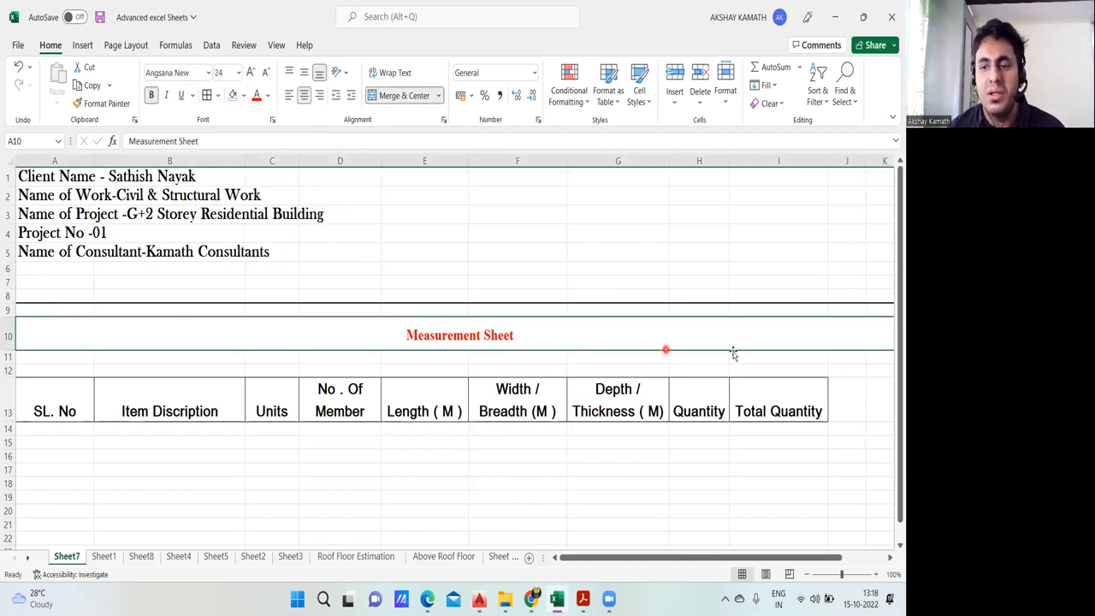
scroll(805, 402, right, 2)
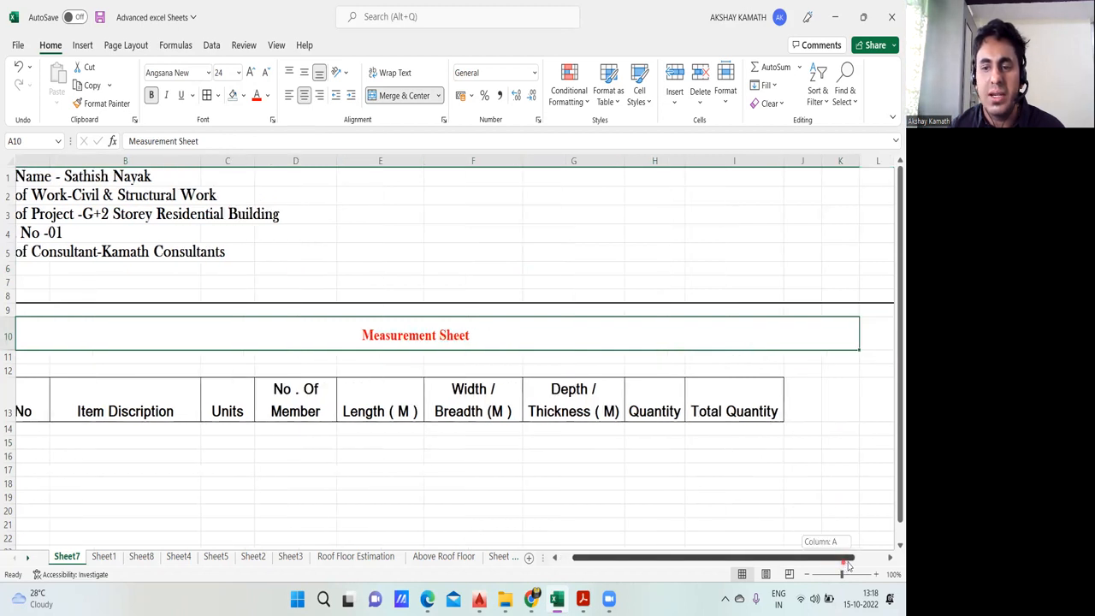
click(786, 369)
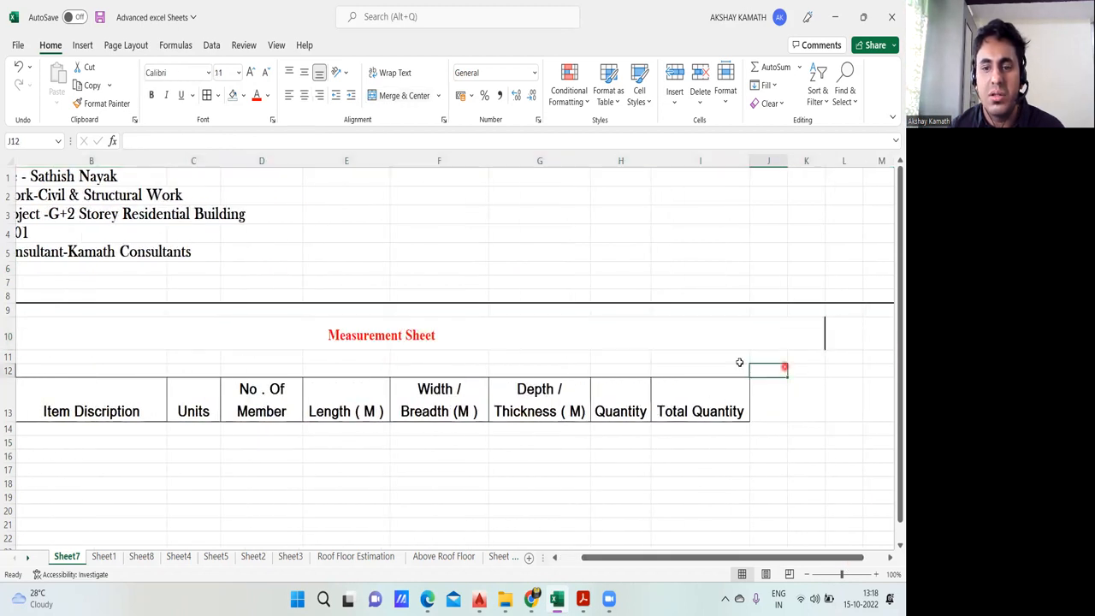
click(519, 336)
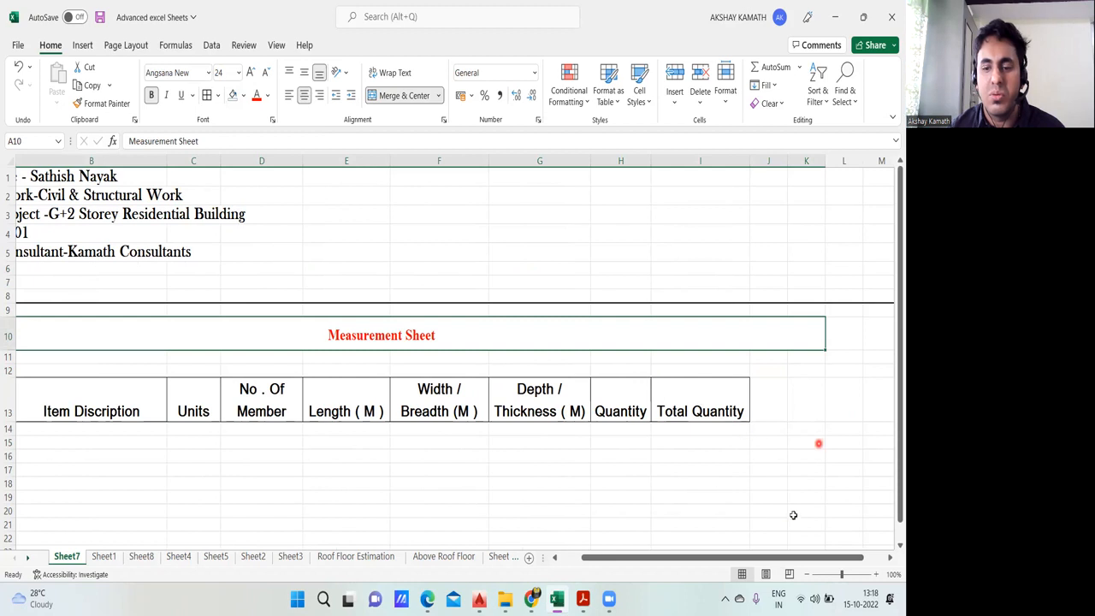
drag(778, 557, 758, 560)
click(645, 473)
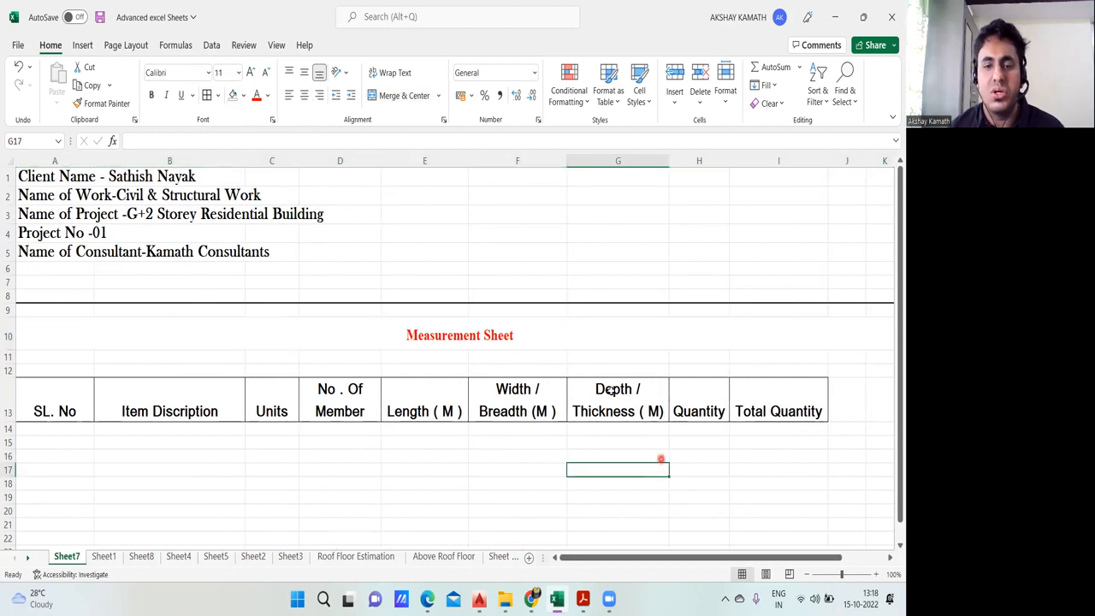
click(368, 338)
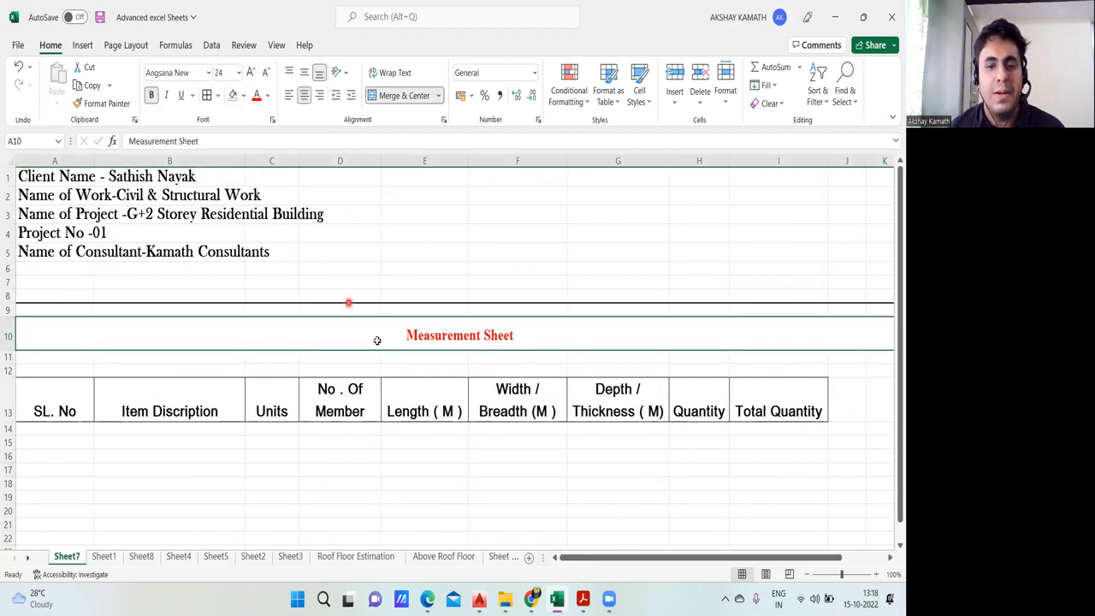
click(704, 496)
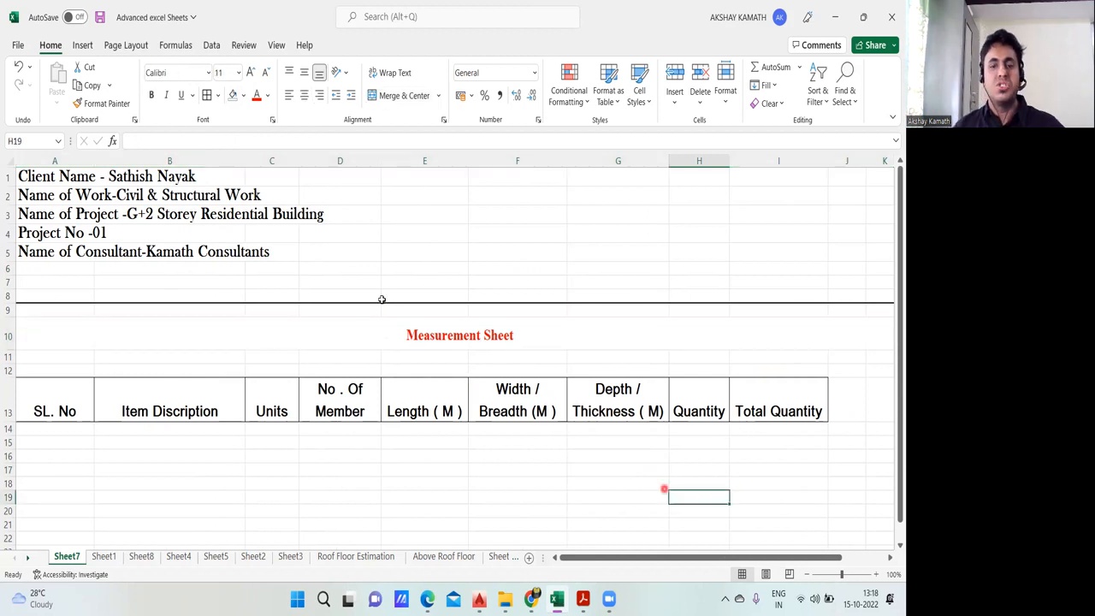
Step: Review the header and column heading layout on Sheet1 for comparison and return to Sheet7
scroll(401, 427, down, 1)
scroll(400, 426, up, 1)
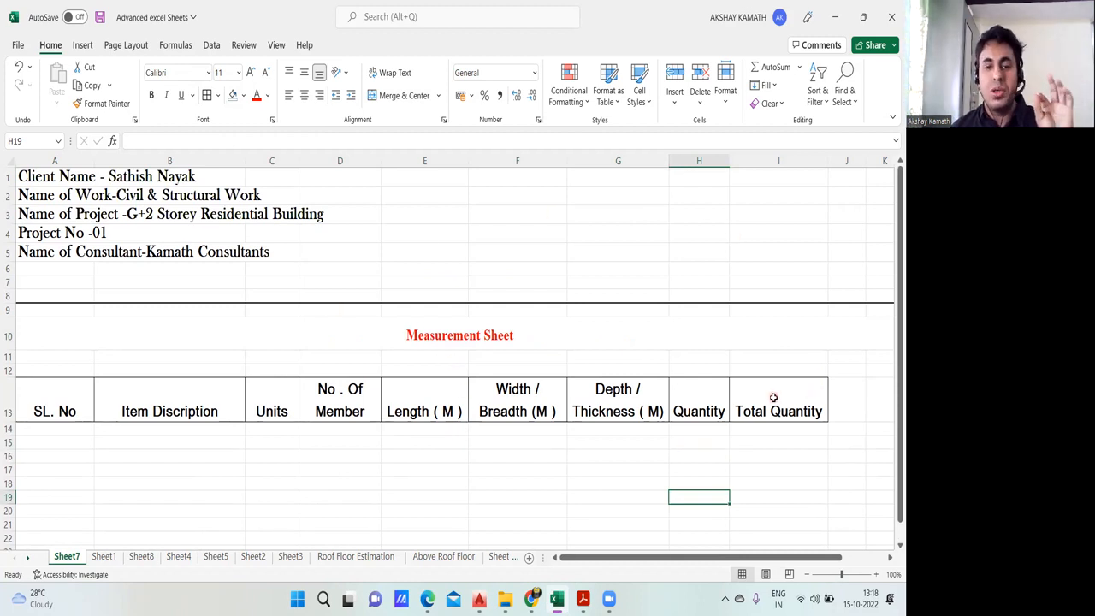
click(104, 557)
scroll(582, 436, up, 4)
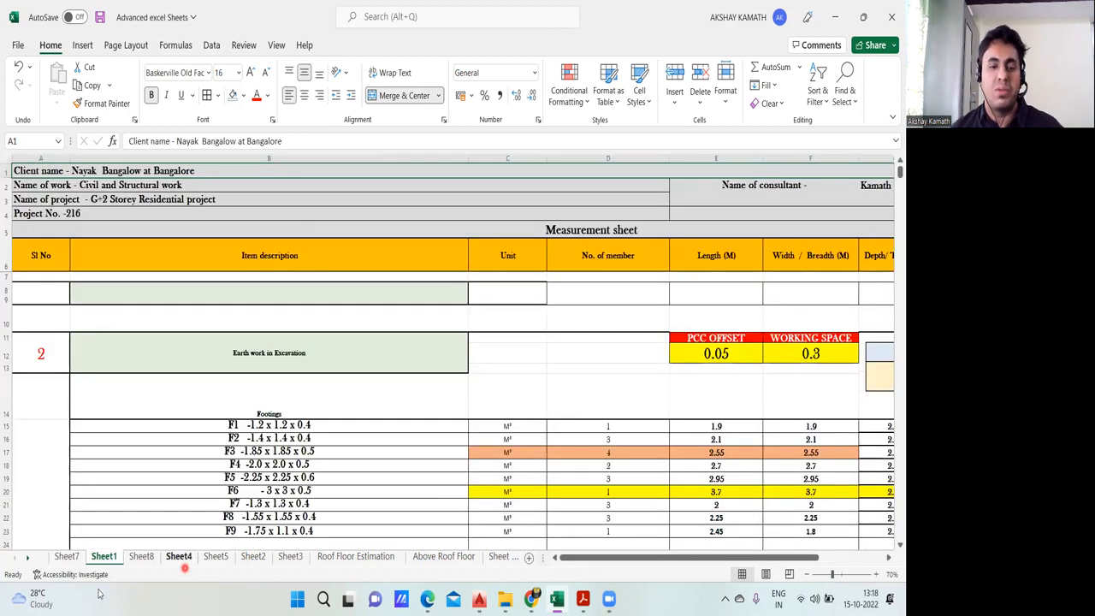
click(67, 557)
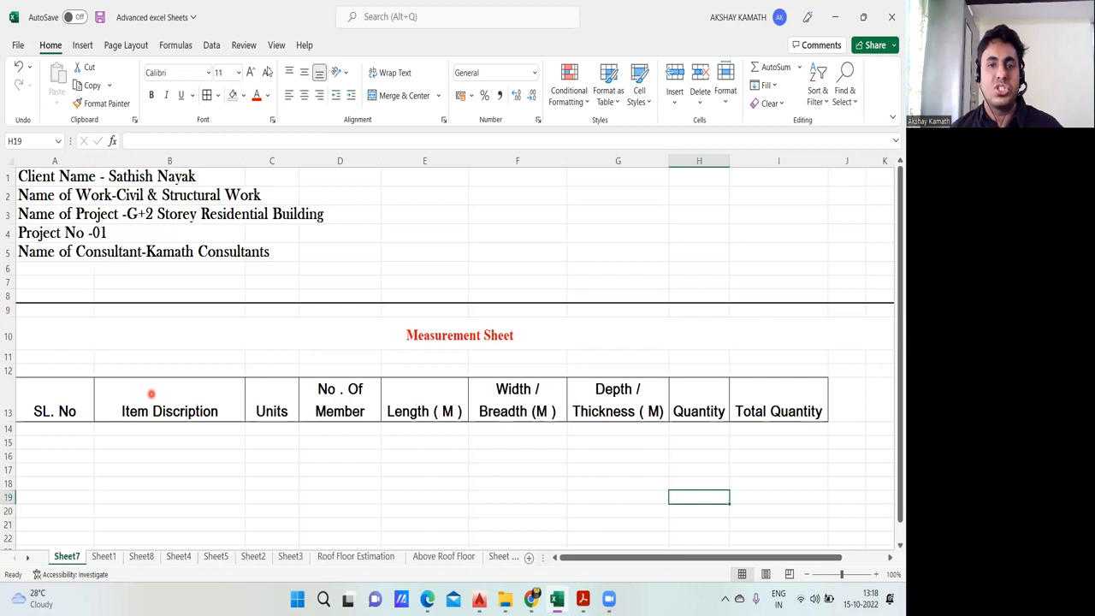